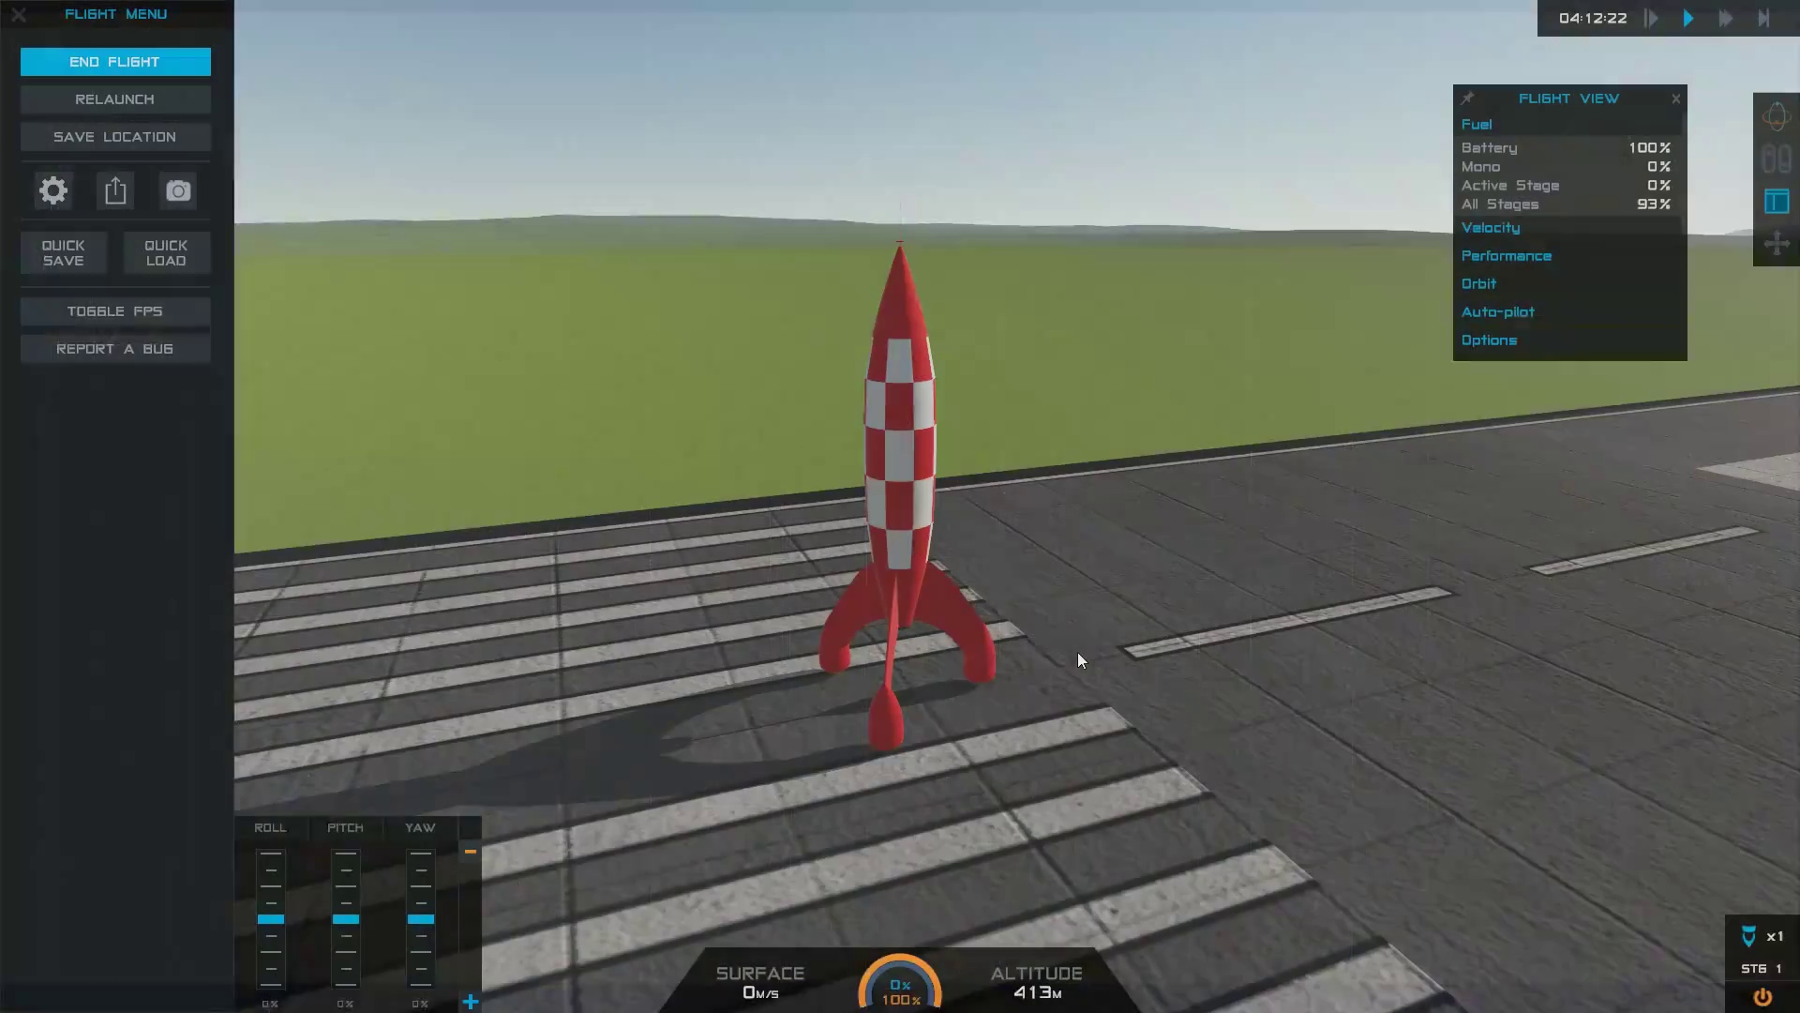
- Launch the red-and-white checkered rocket by setting full throttle and activating its first stage
key(z)
key(space)
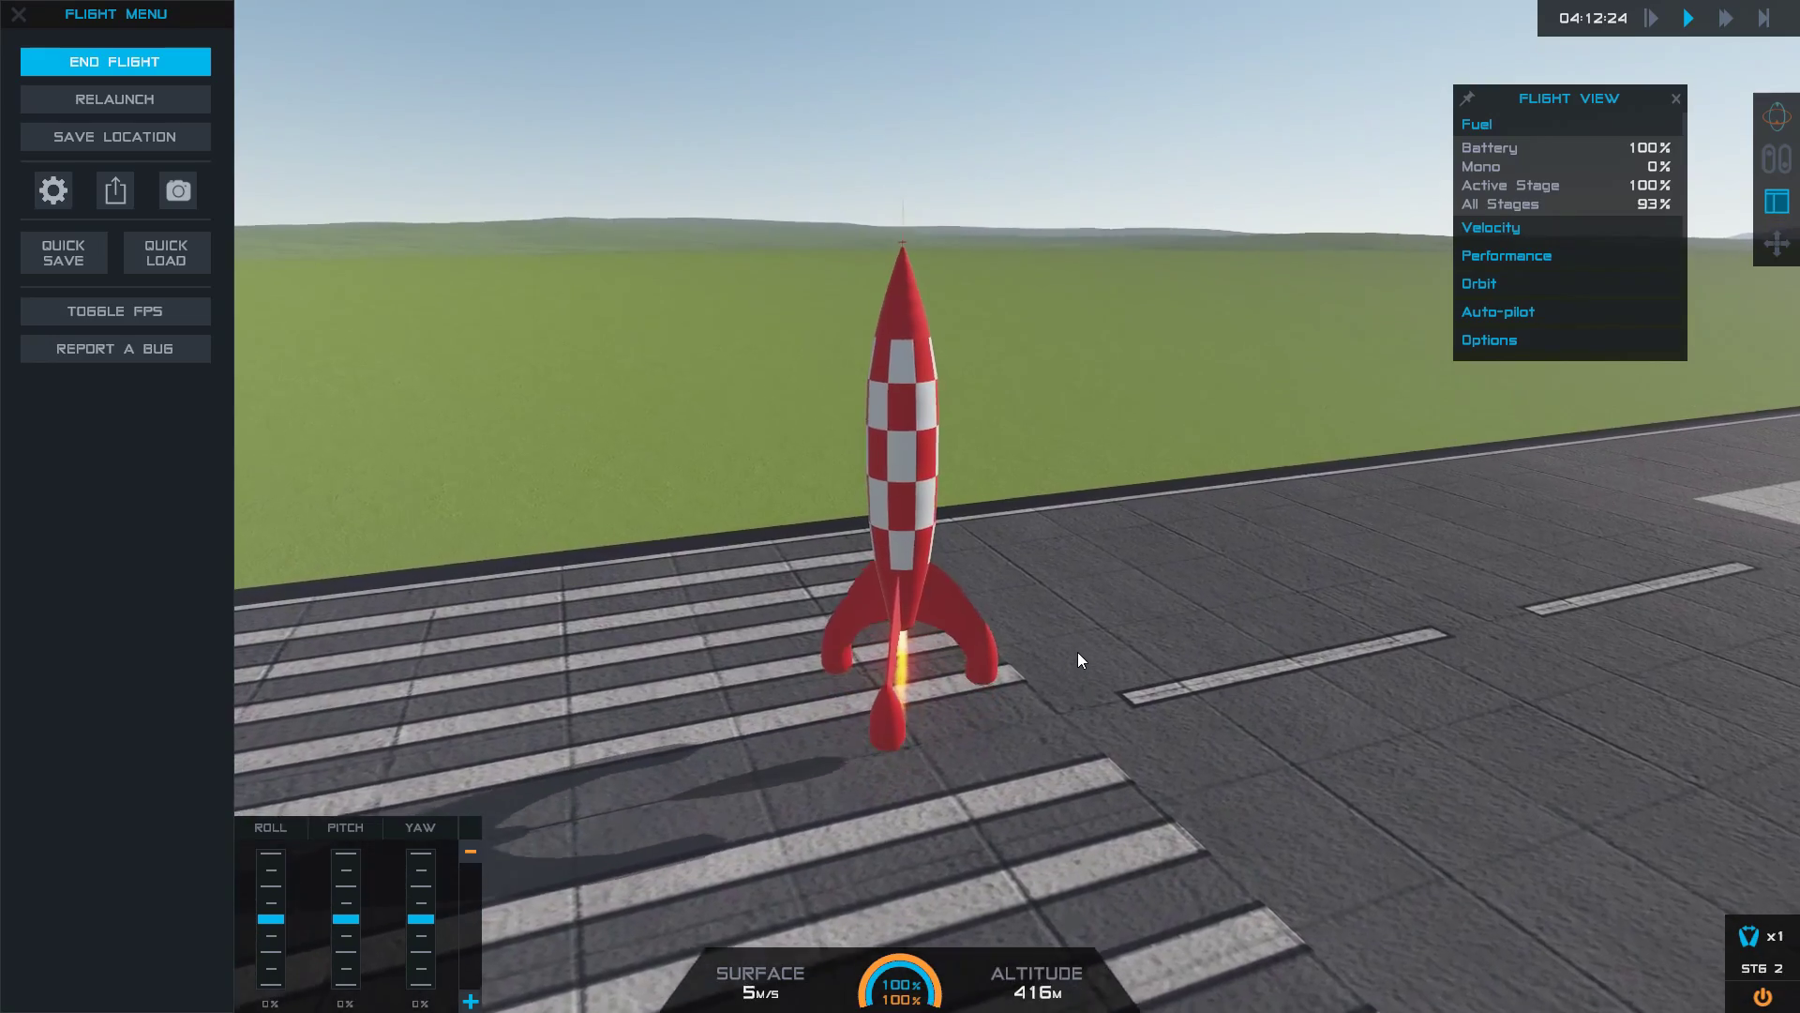
drag(1077, 650, 1596, 723)
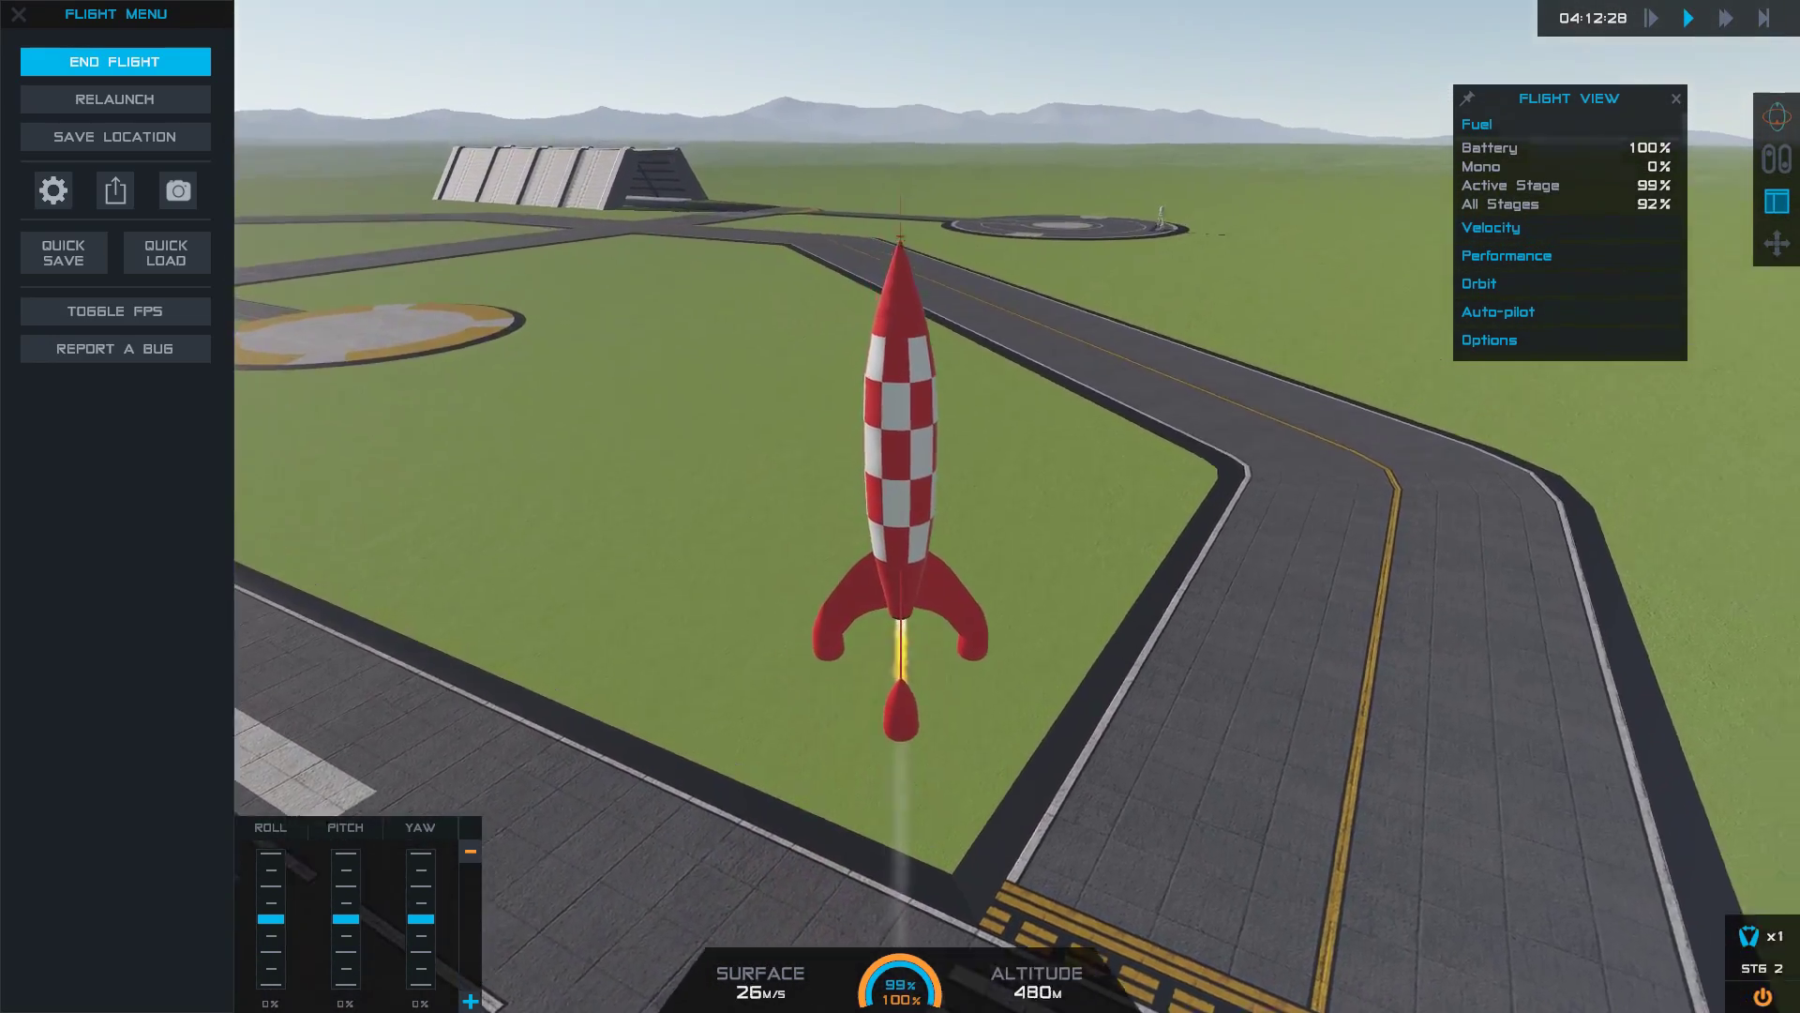
- Show the navigation sphere around the rocket and tilt its heading to a pitch of 54°
click(1778, 118)
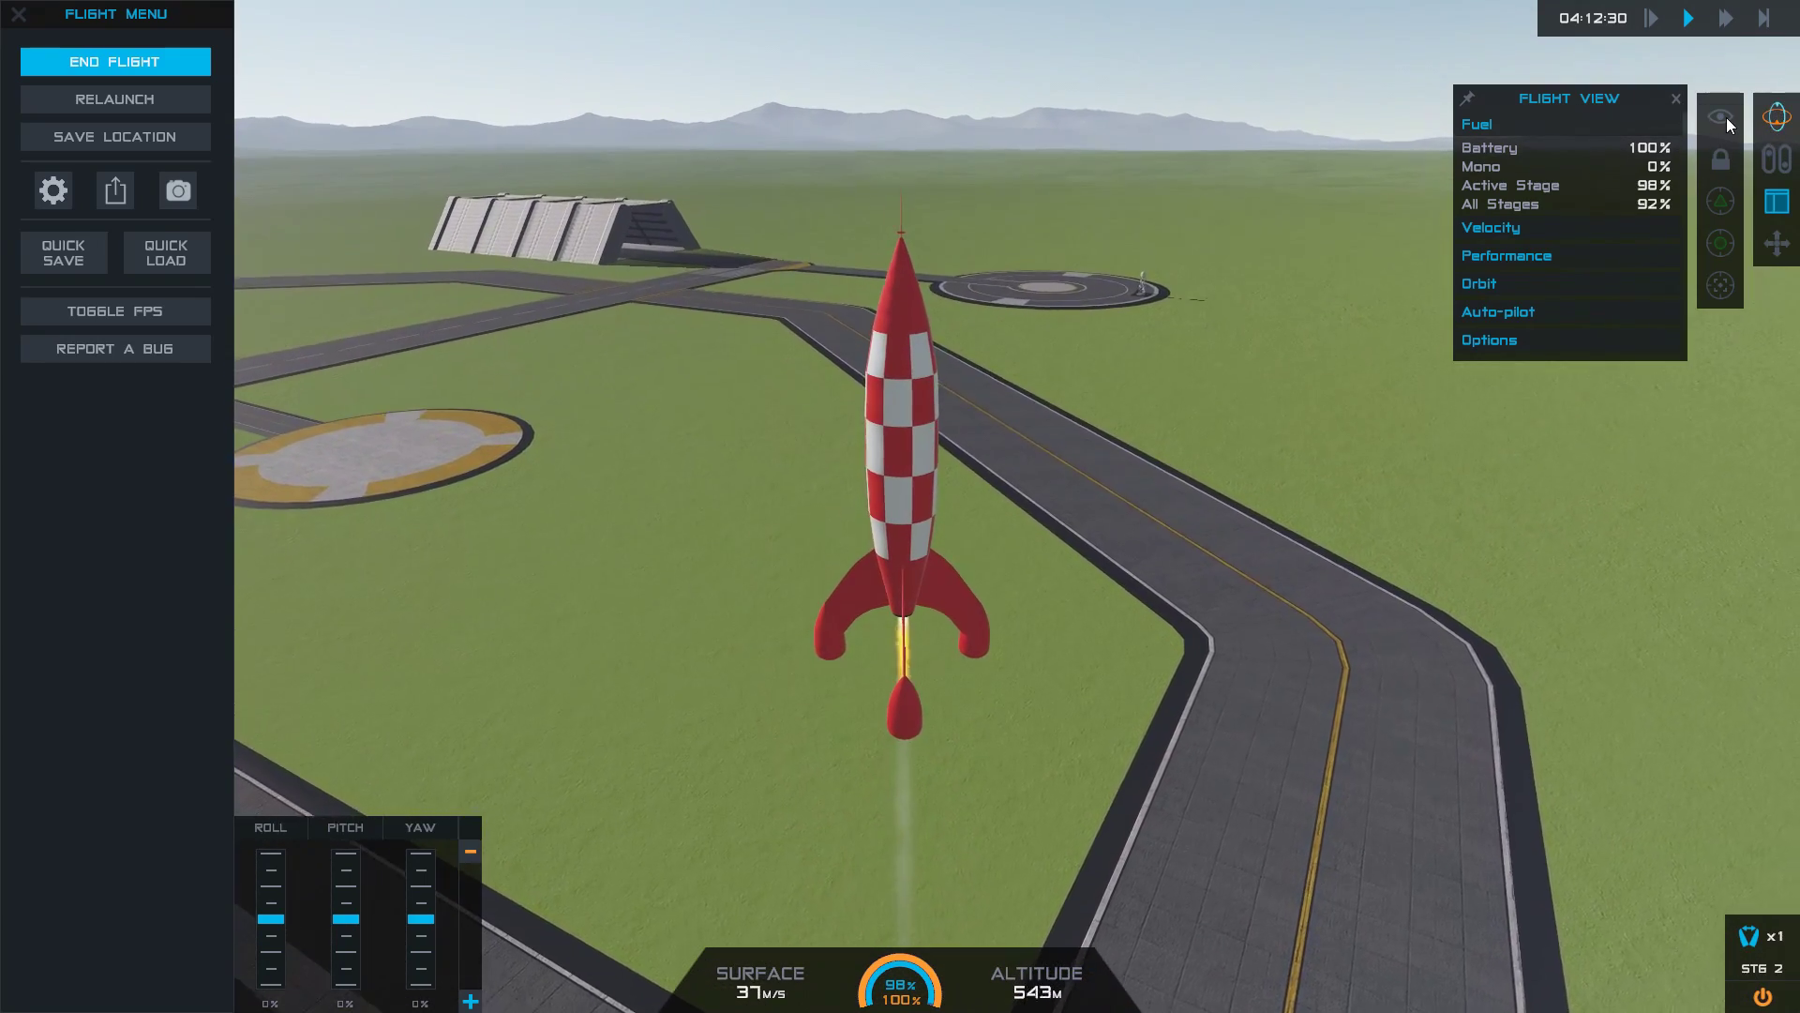
click(1722, 116)
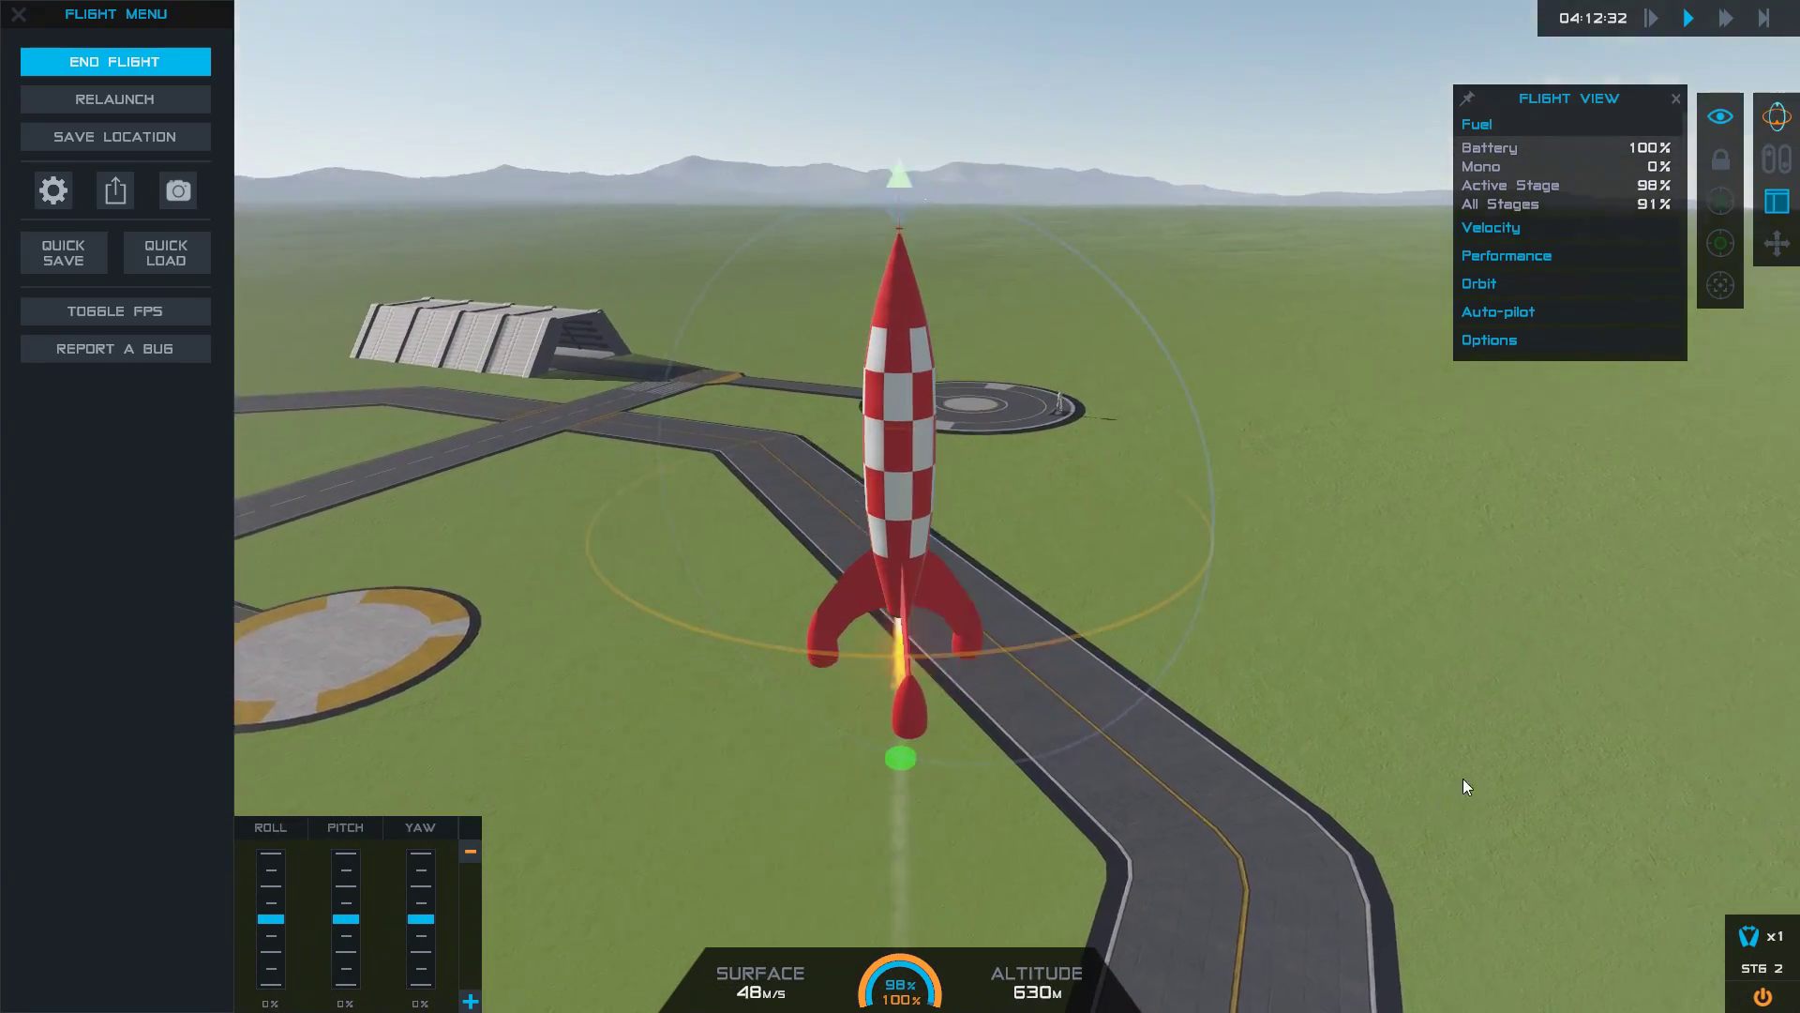
drag(909, 200, 724, 234)
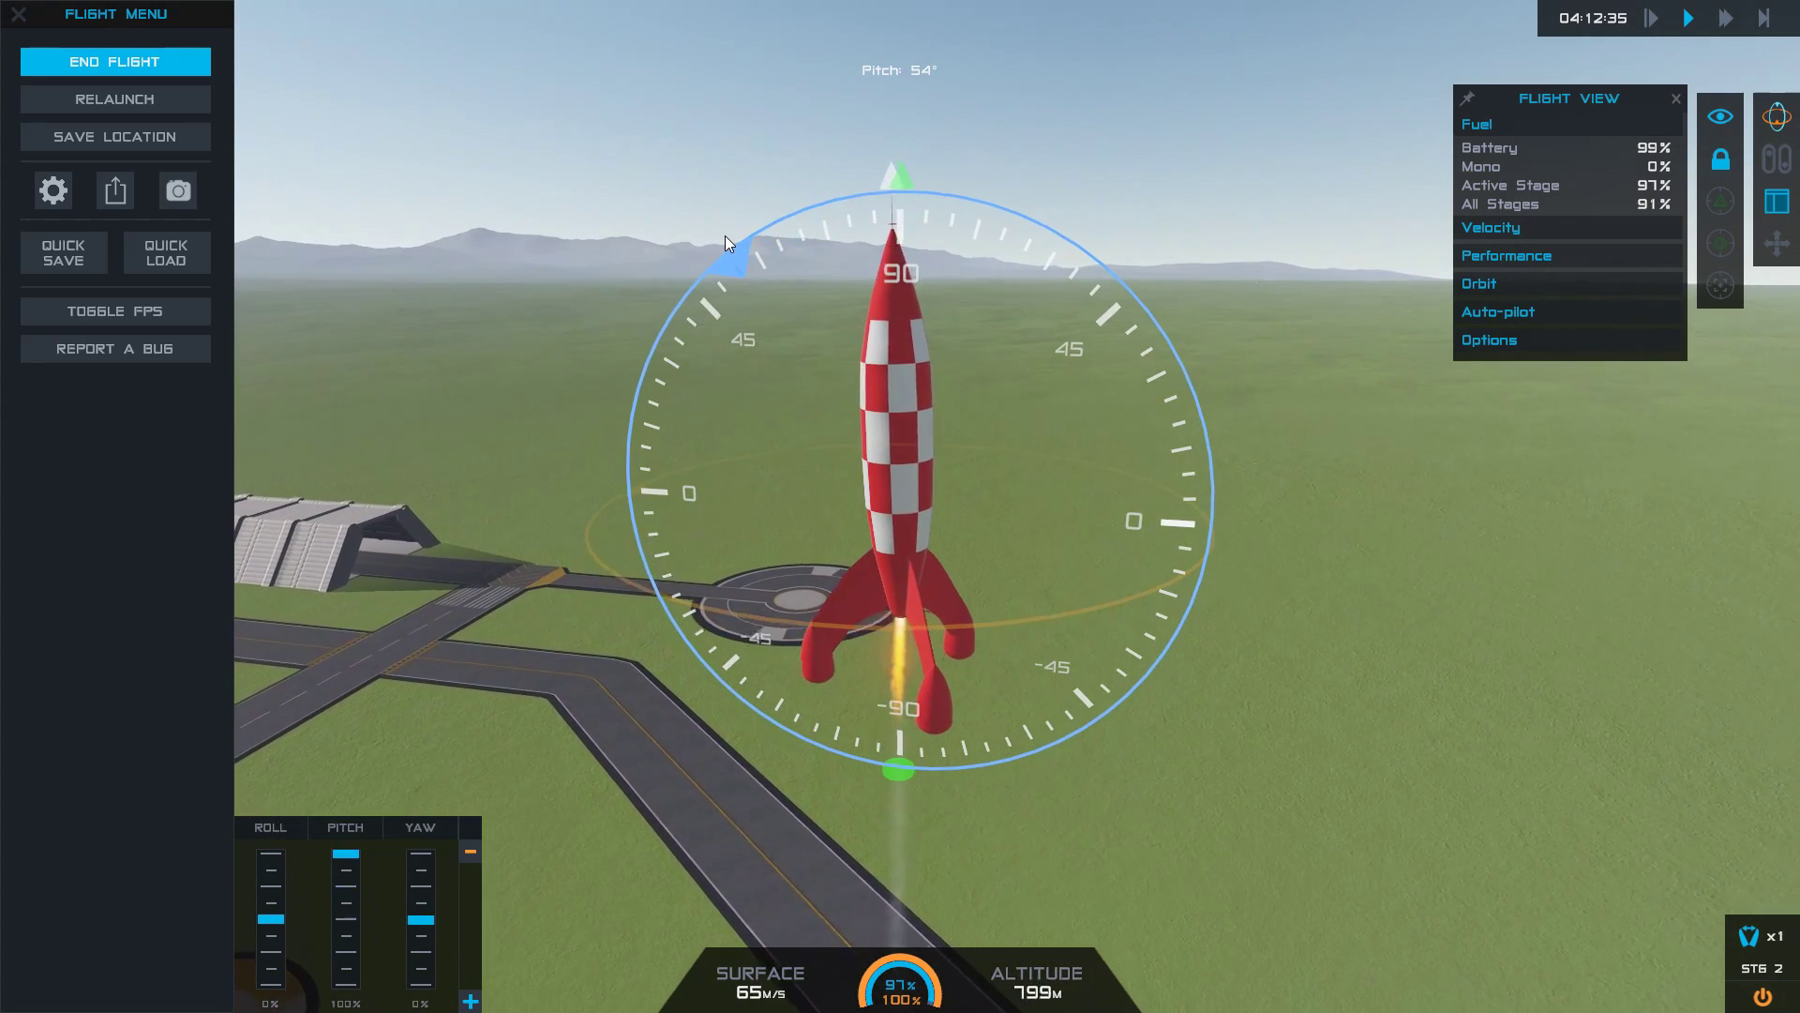
- Expand the Velocity, Performance and Orbit readouts in the flight view
click(1529, 229)
click(1527, 370)
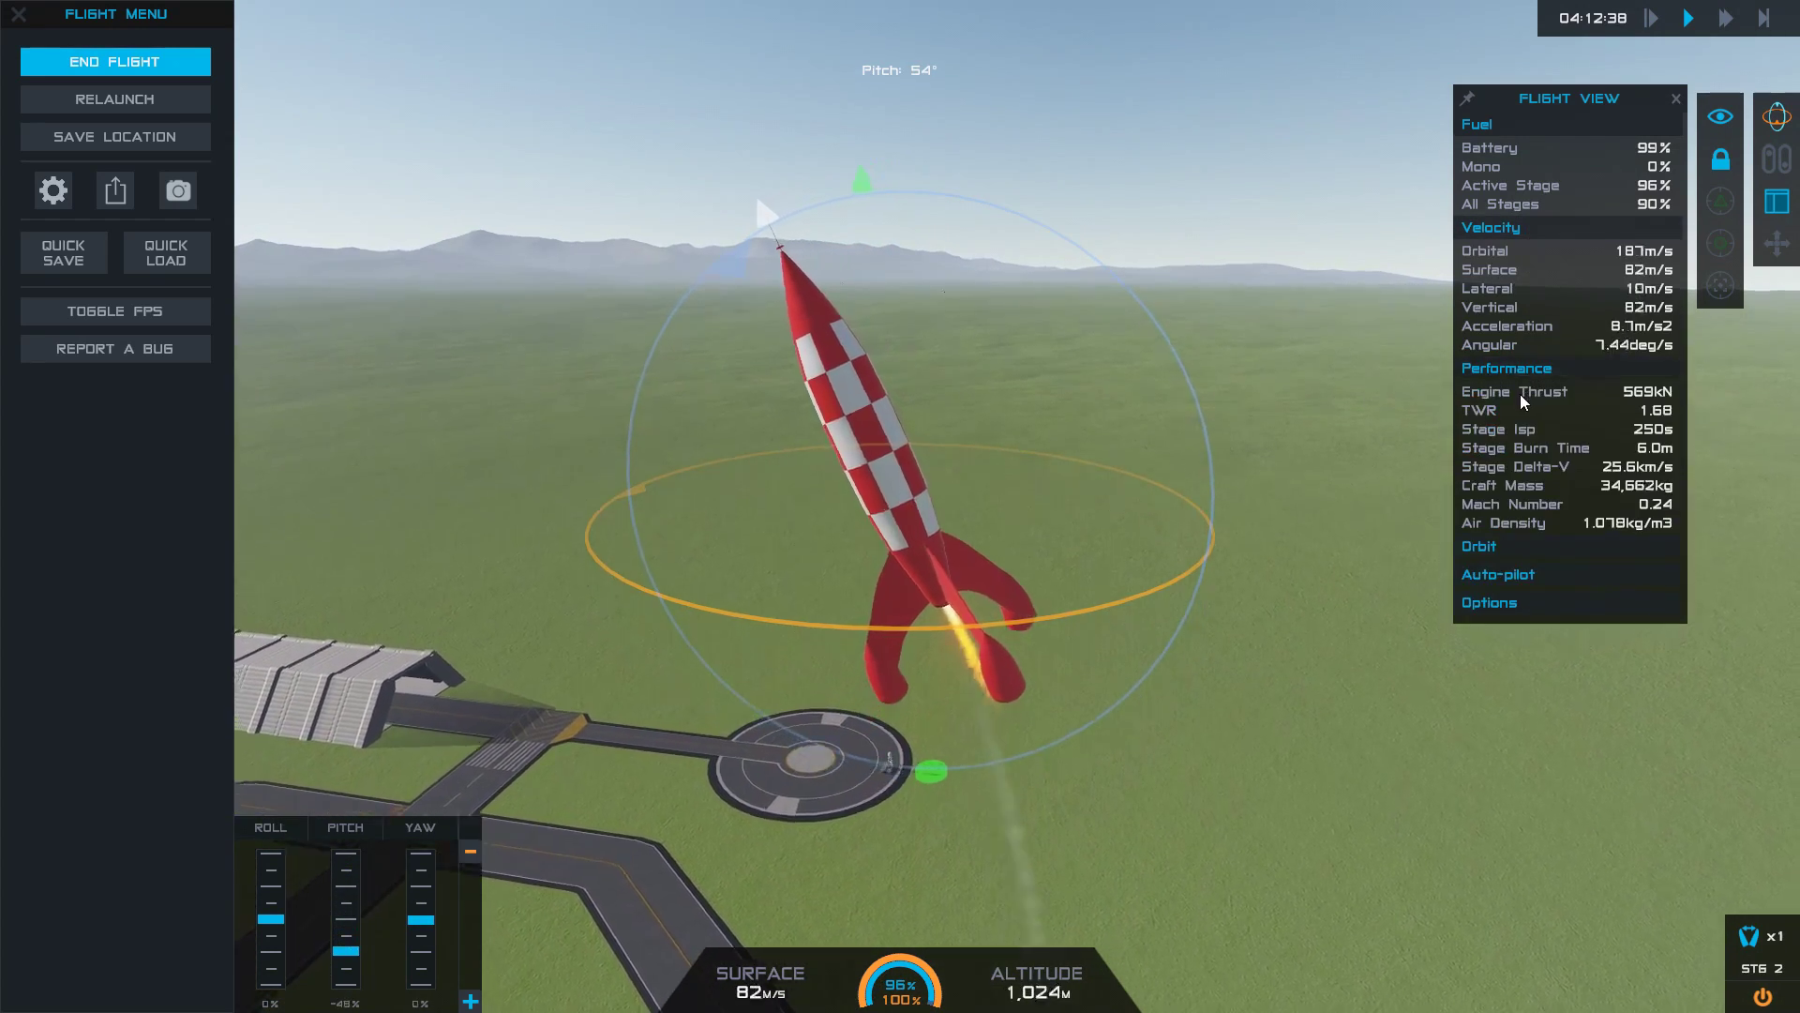
click(1535, 548)
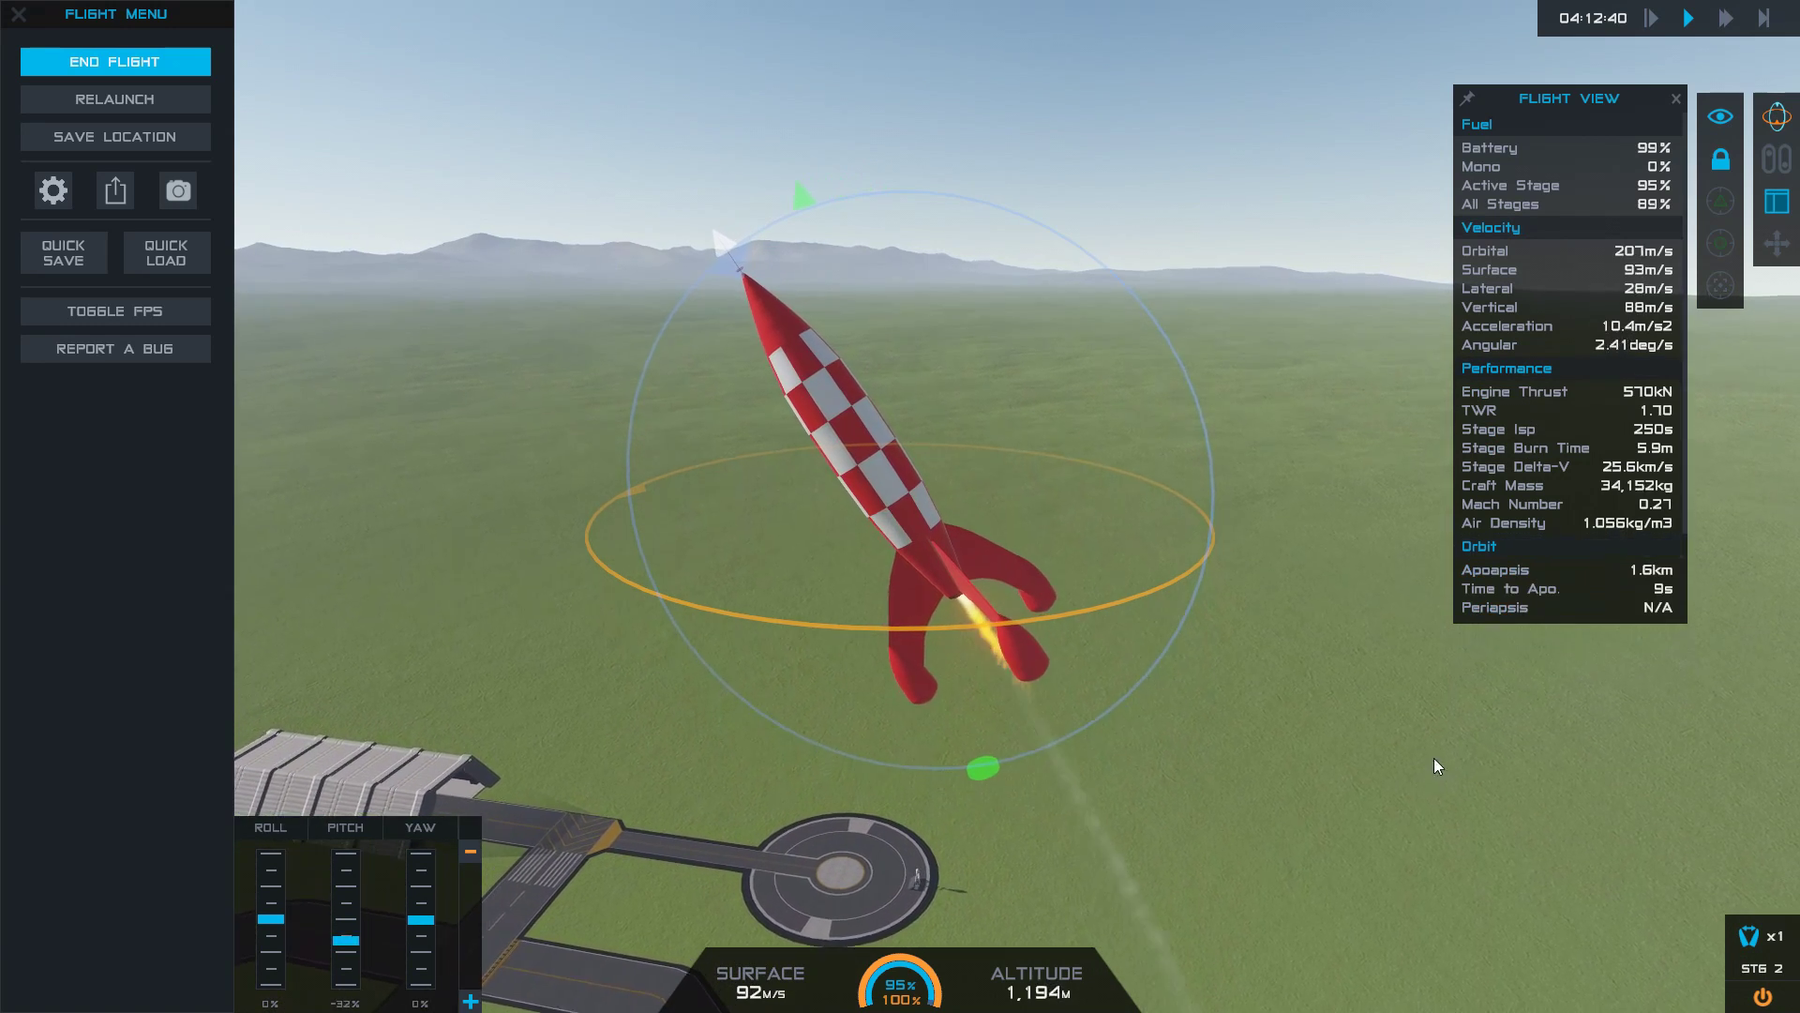
- Set the pitch to 68°, then switch the heading lock to velocity prograde and back to the current heading
drag(745, 262, 806, 234)
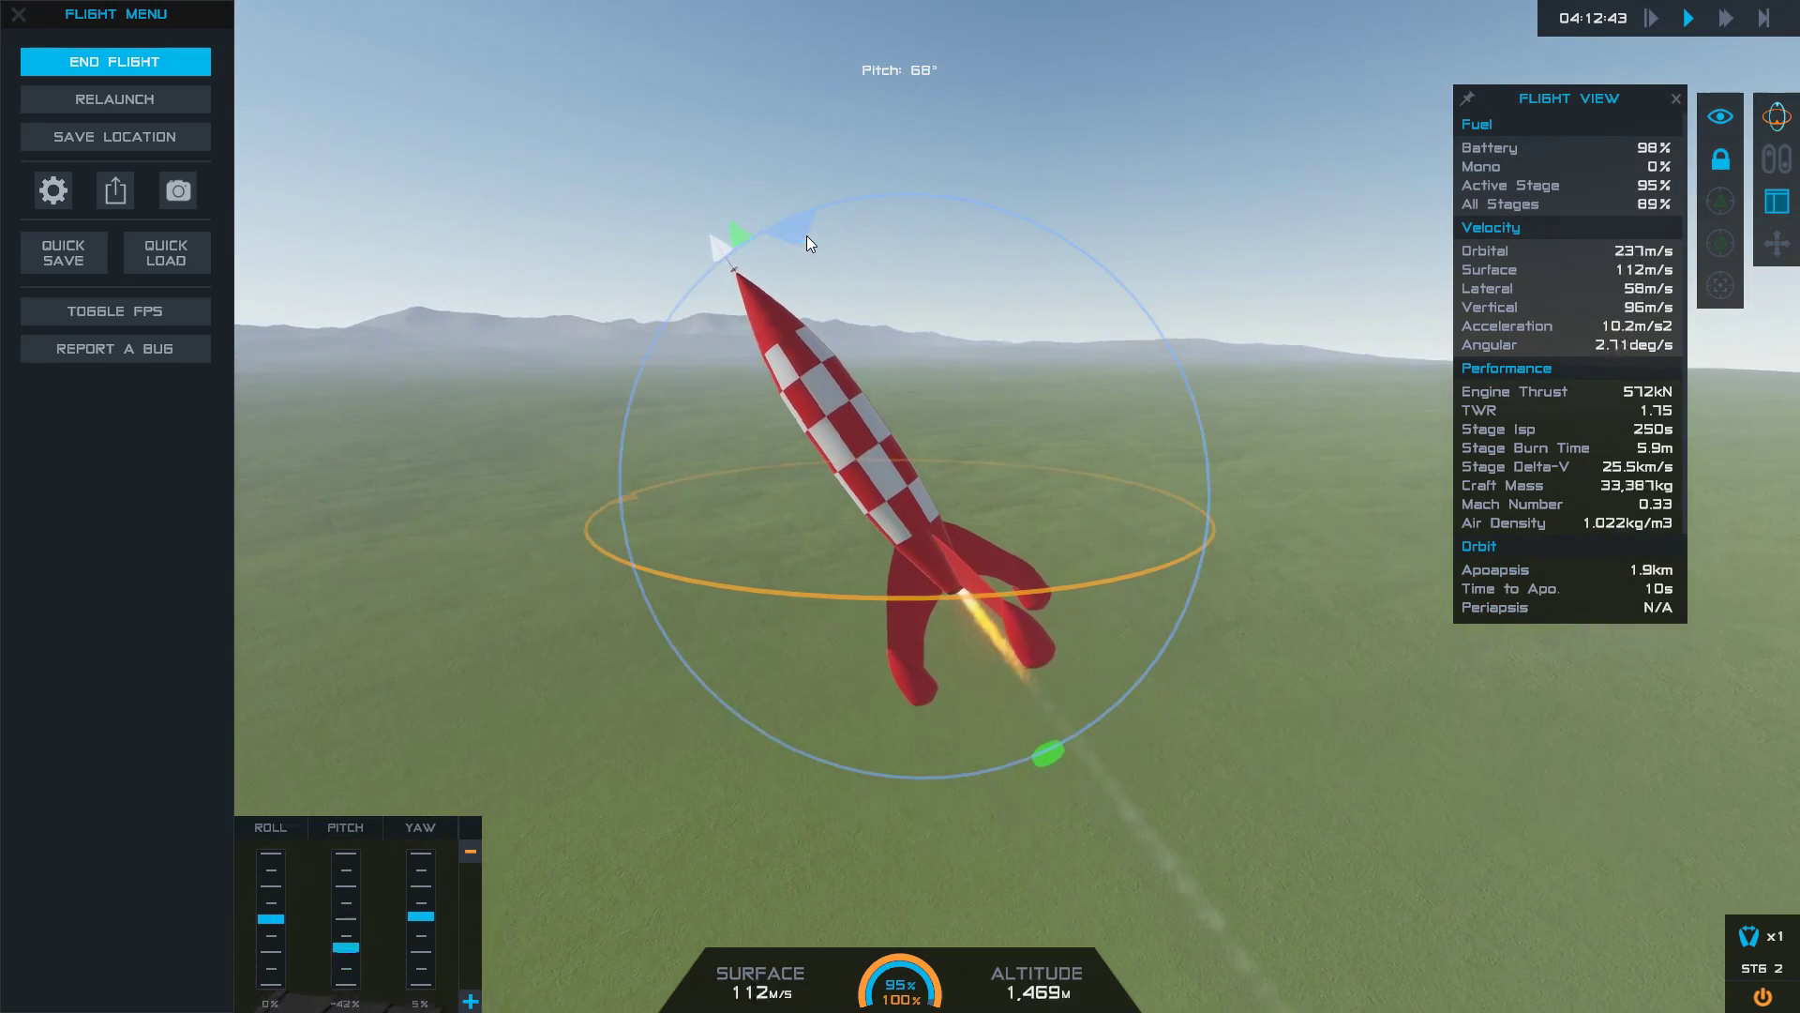
click(1723, 203)
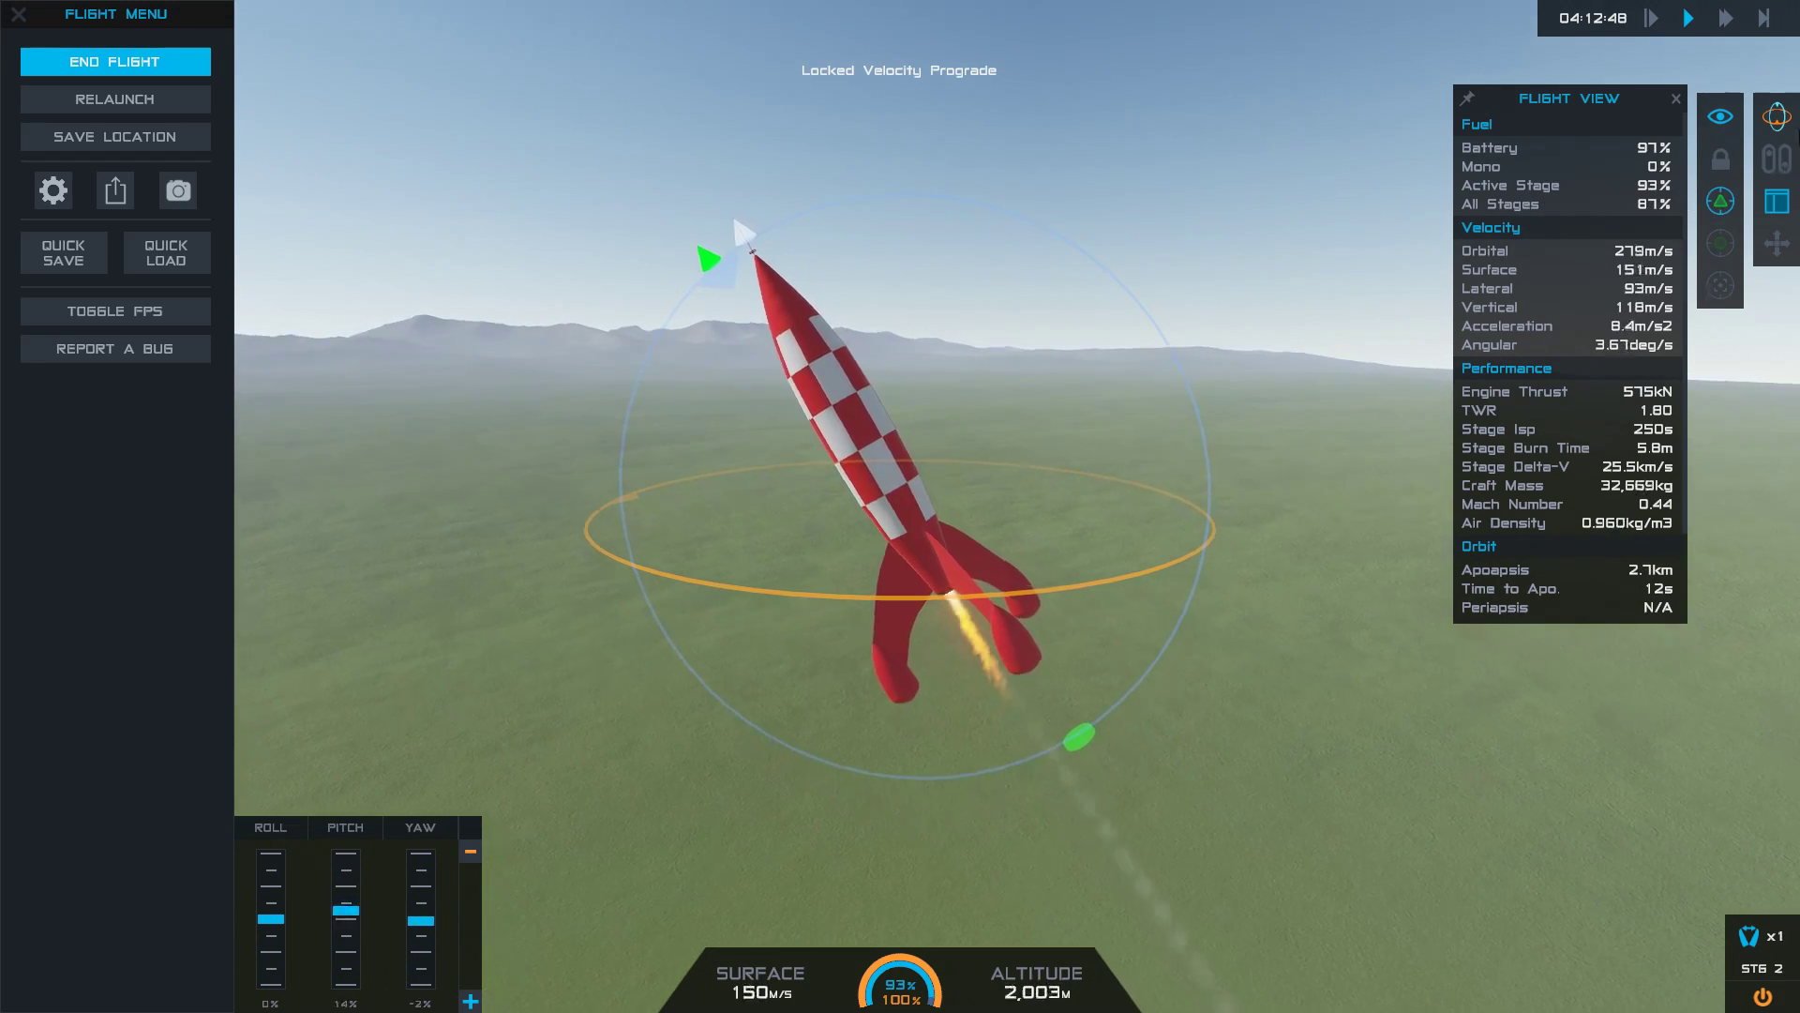
click(1719, 159)
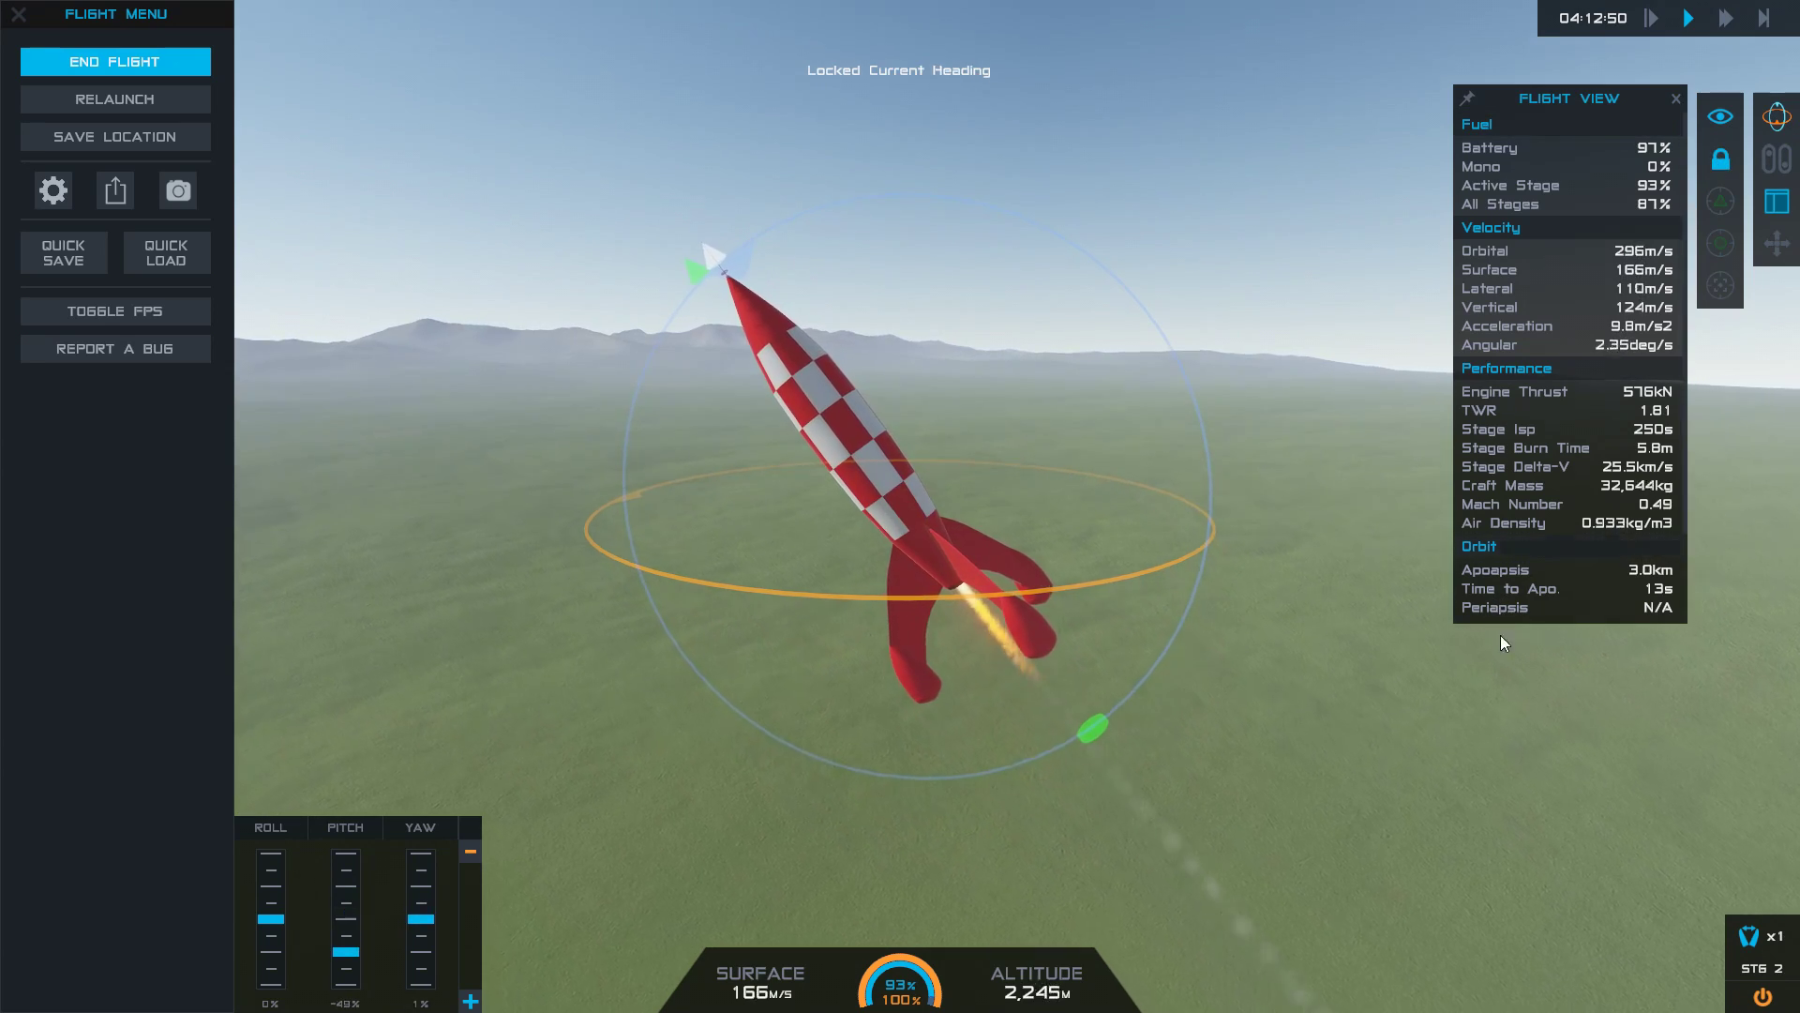
- Examine the climbing rocket from several sides and inspect the part details of the engine at its base
drag(1553, 714, 1799, 754)
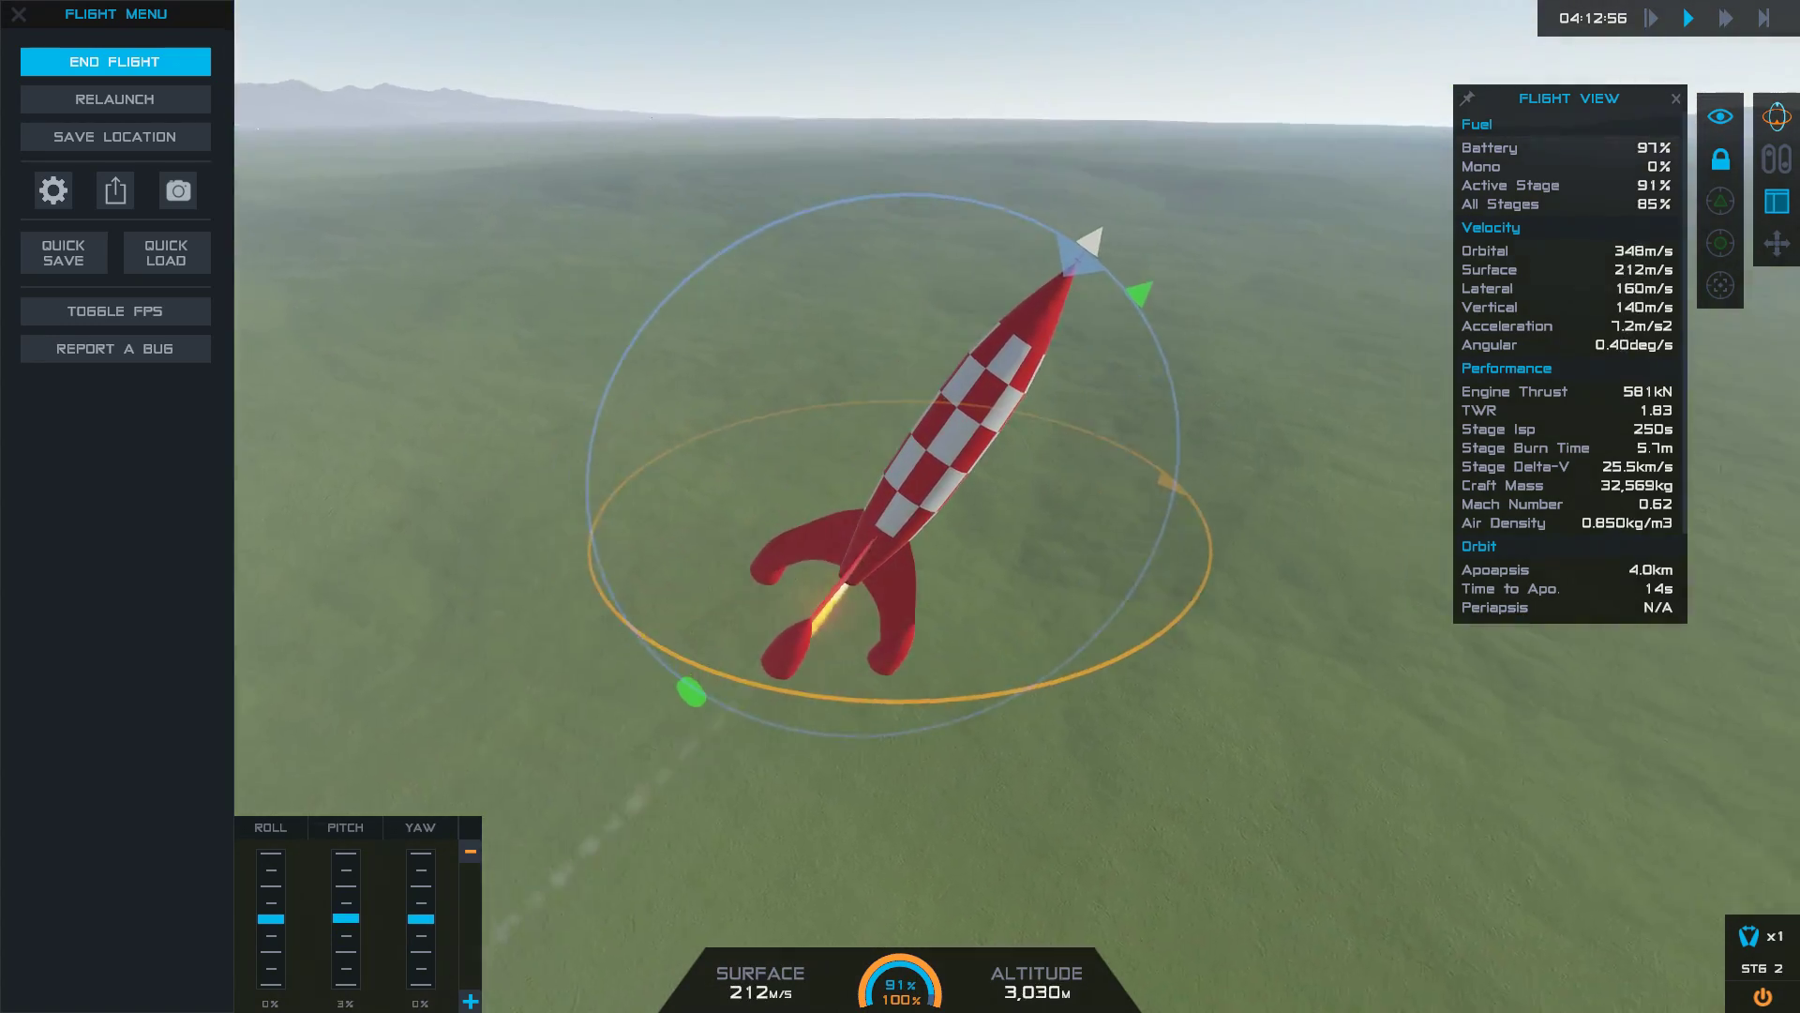
drag(1325, 799, 1751, 780)
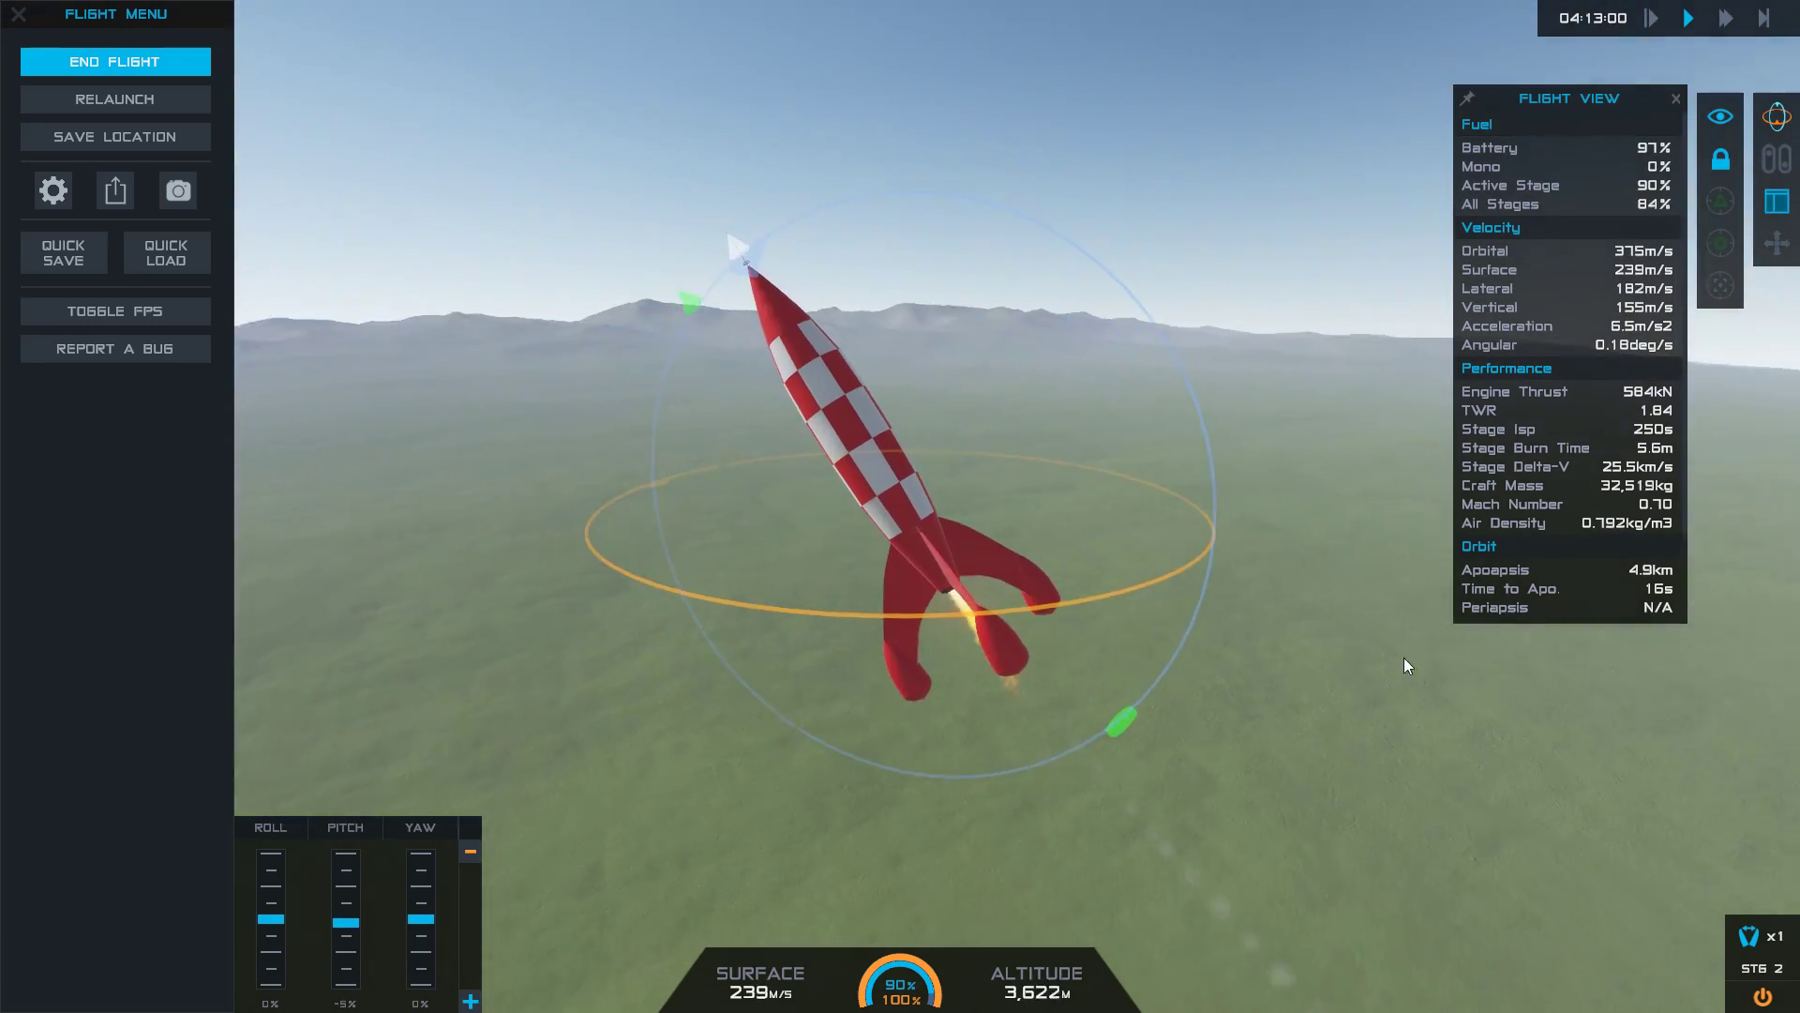
drag(1050, 787, 909, 526)
click(908, 537)
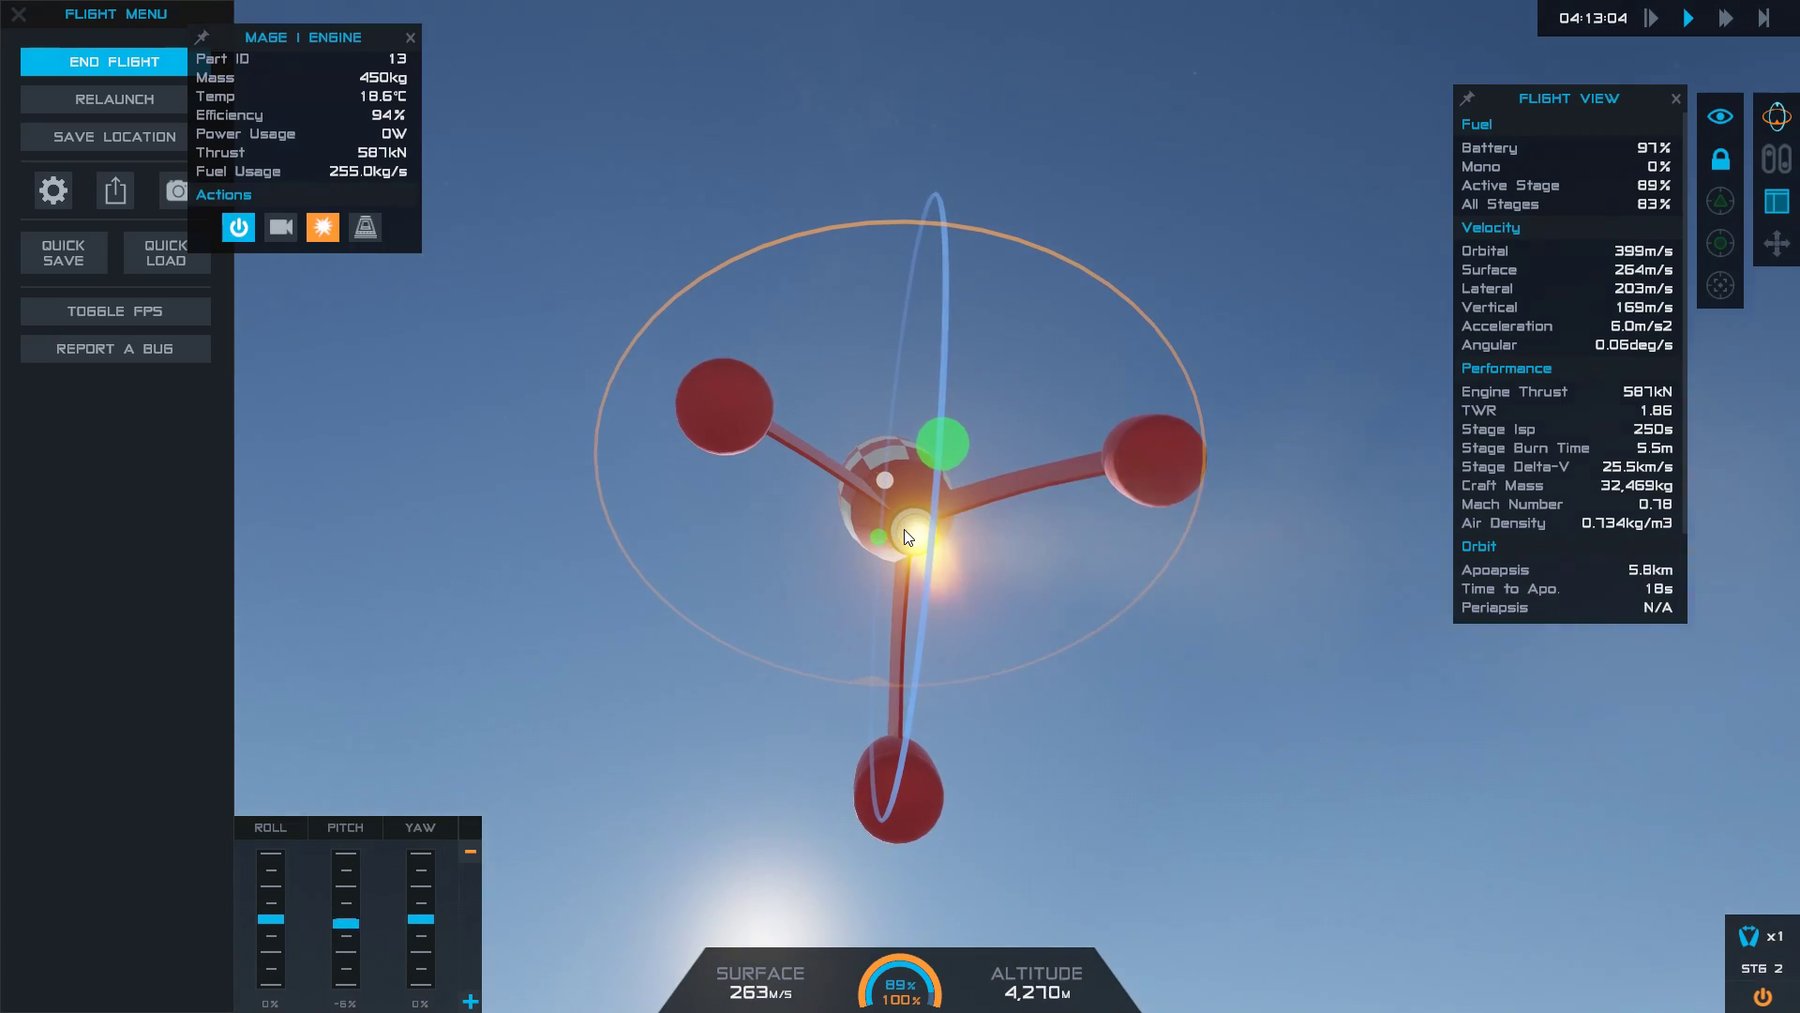
drag(651, 616, 885, 470)
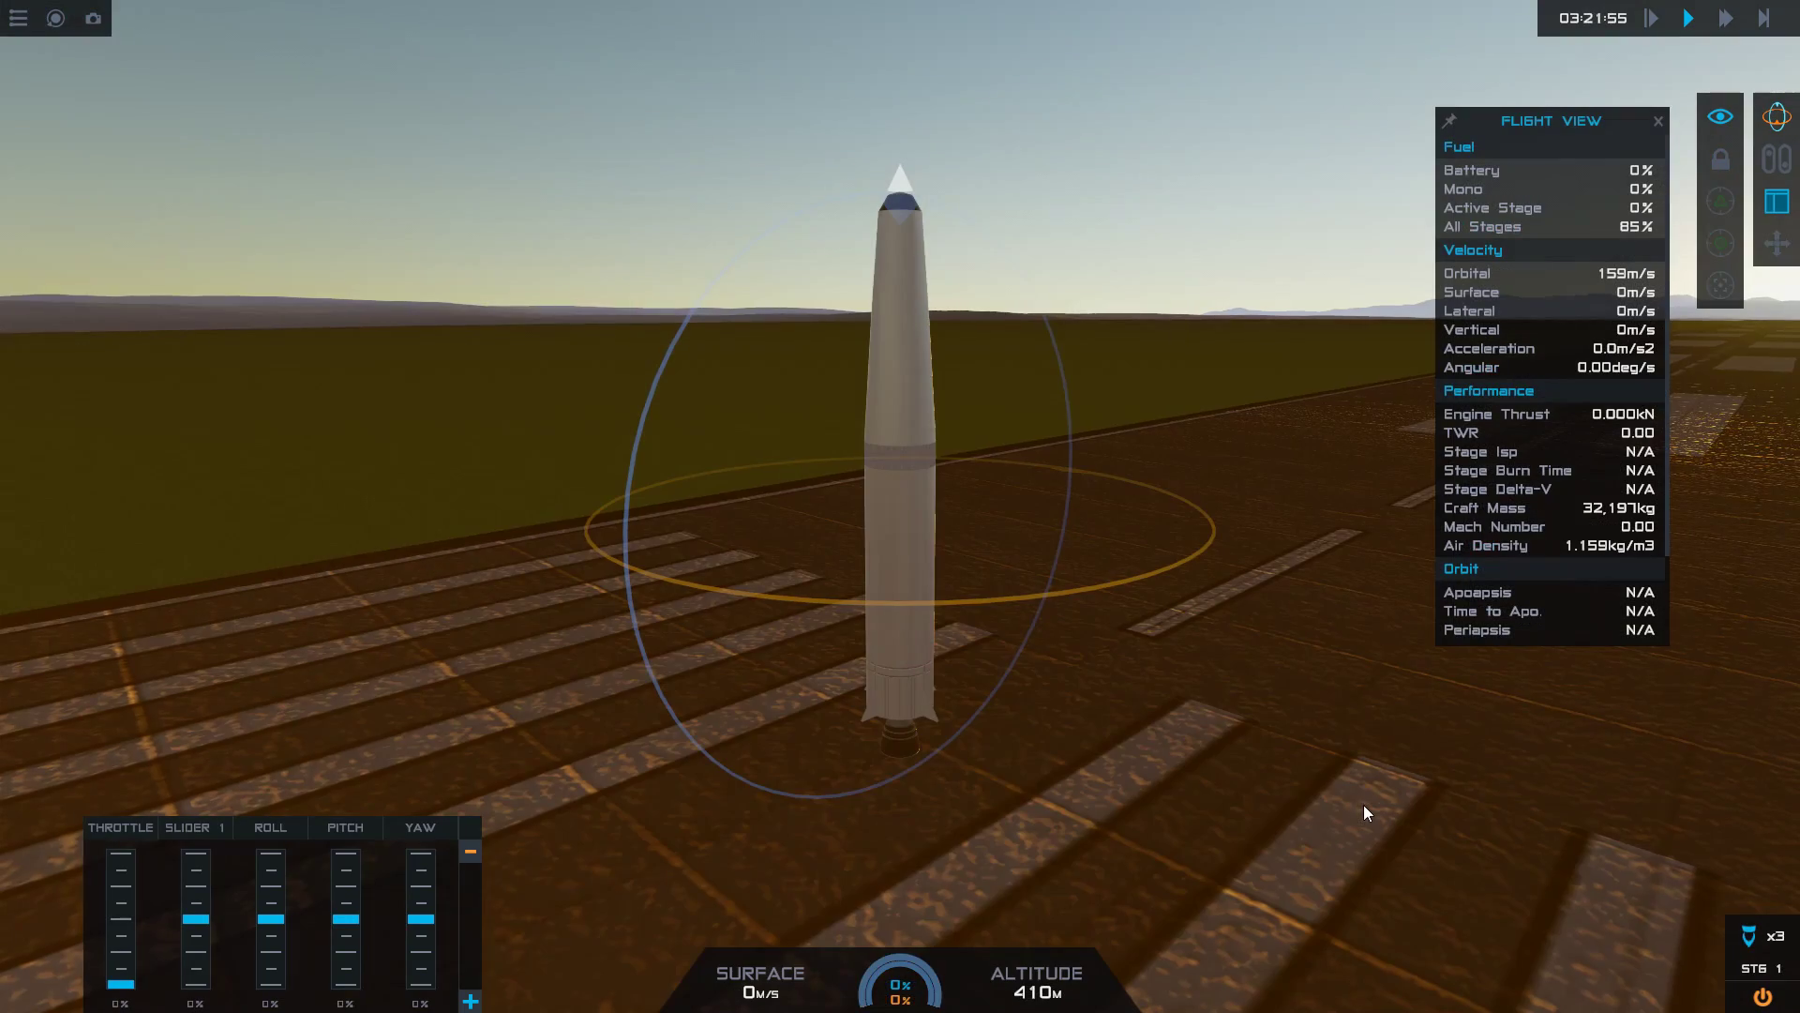
- Launch the plain grey rocket from the runway by setting full throttle and activating its first stage
drag(1363, 804, 1095, 662)
key(shift)
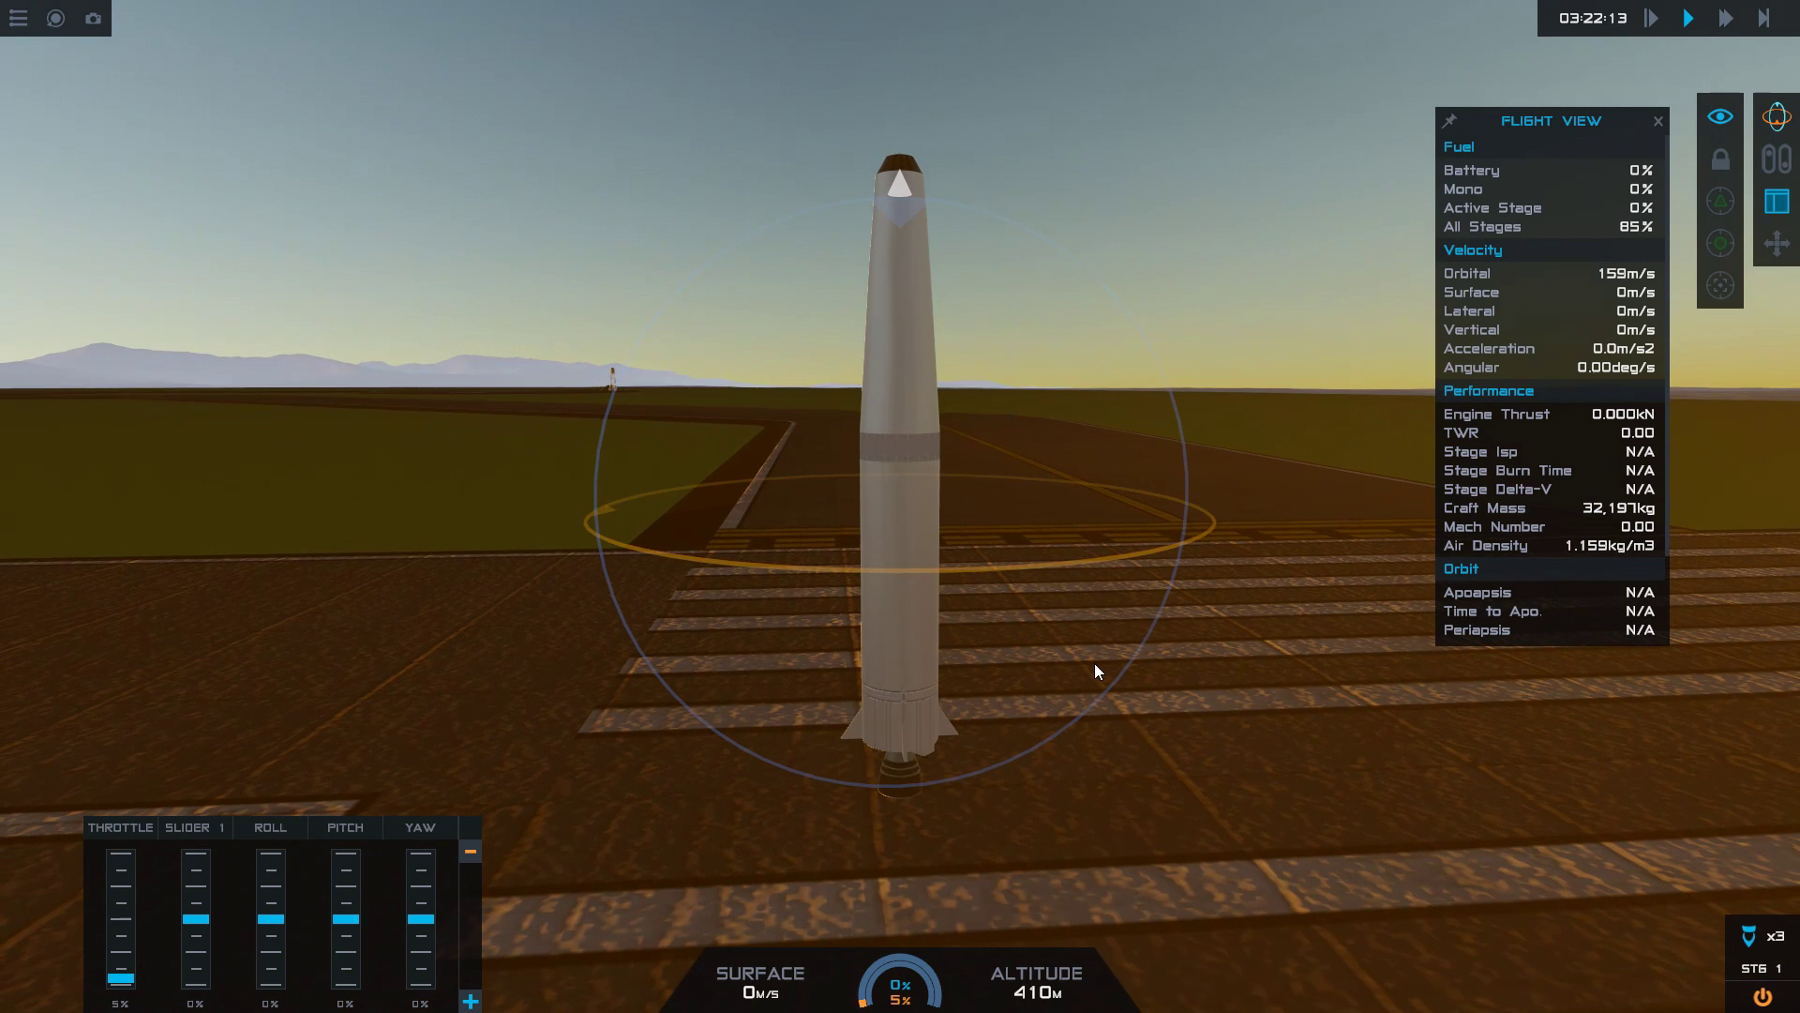
key(z)
key(space)
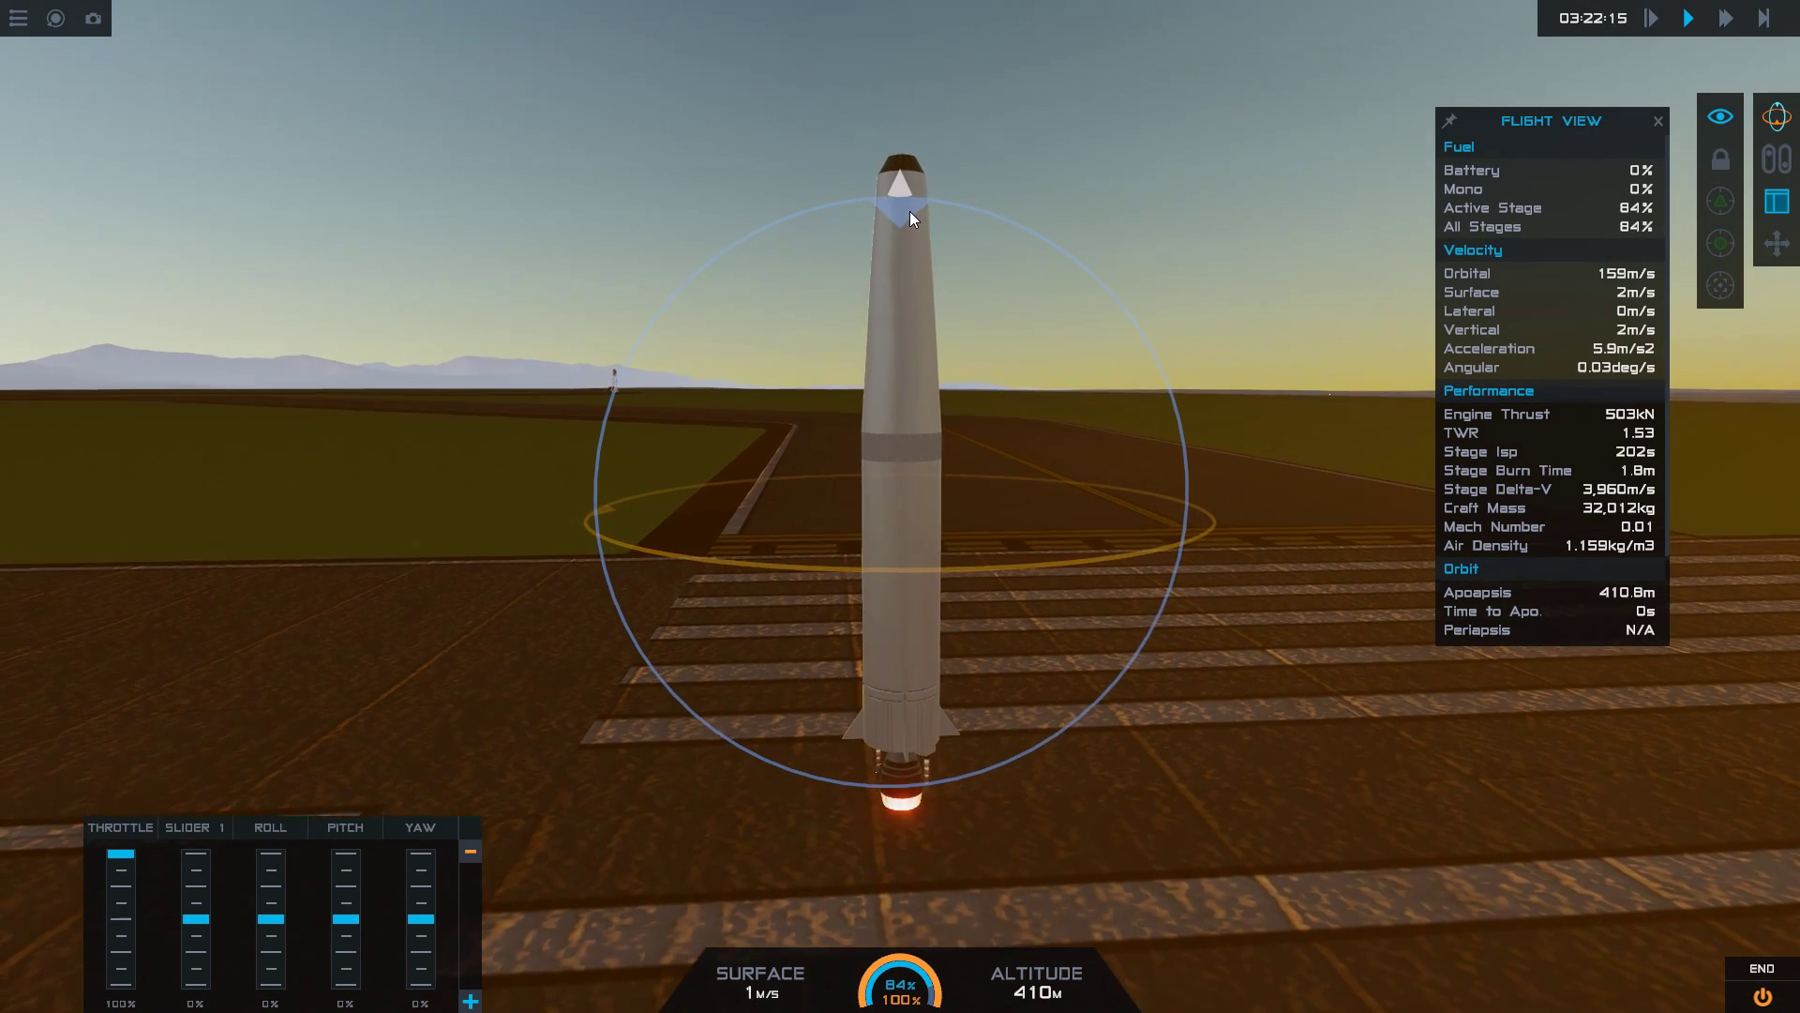
- Tilt the grey rocket's heading to a pitch of 76° and then to 68°
drag(910, 211, 838, 223)
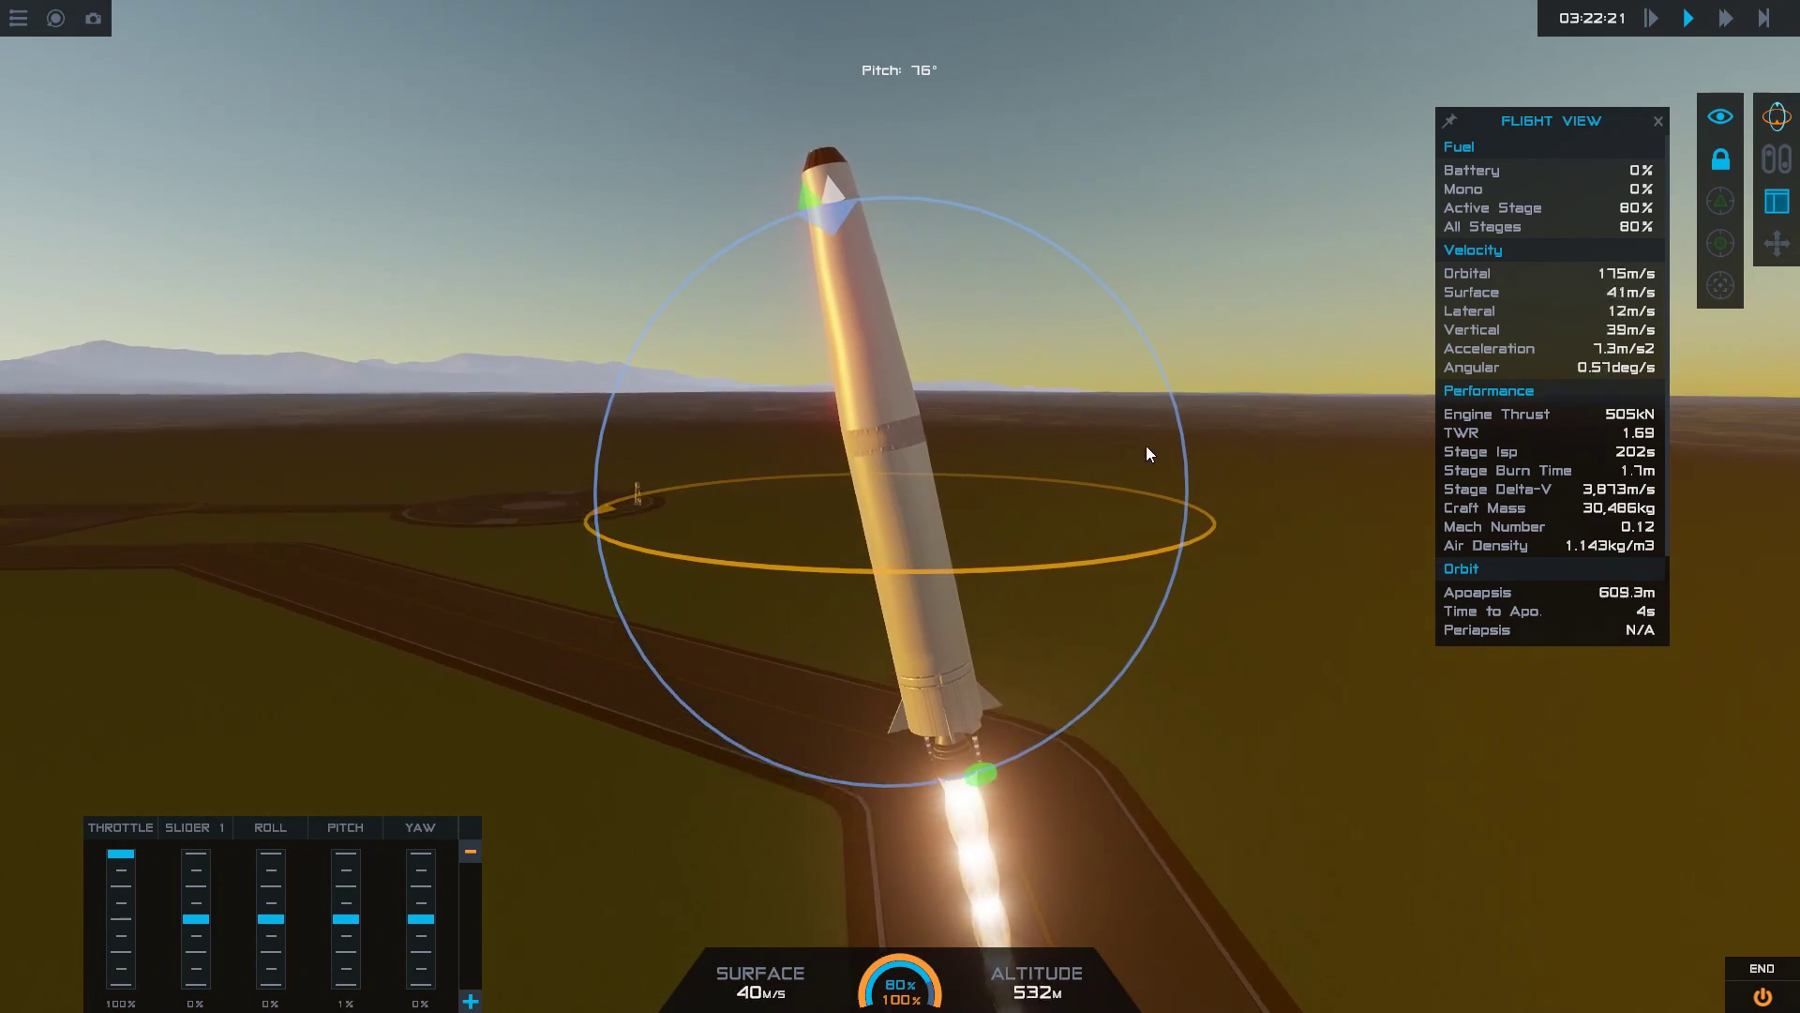
drag(824, 242, 792, 242)
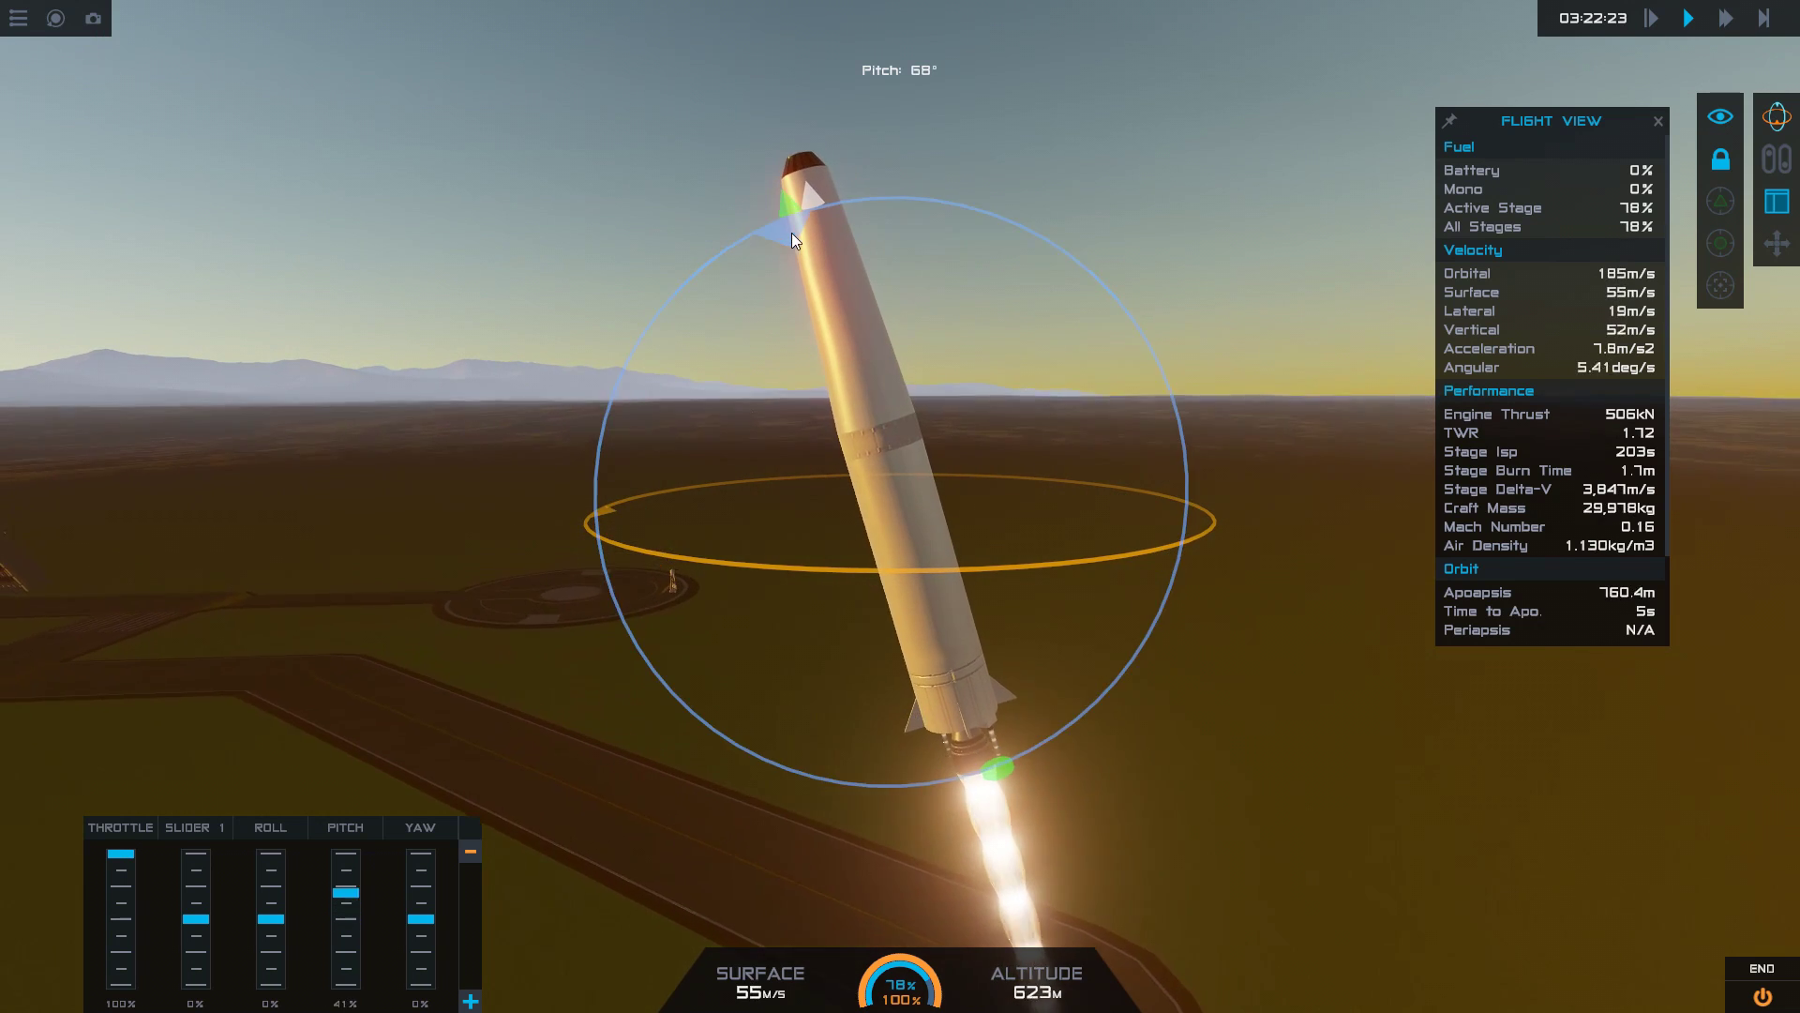
drag(1275, 667, 1240, 862)
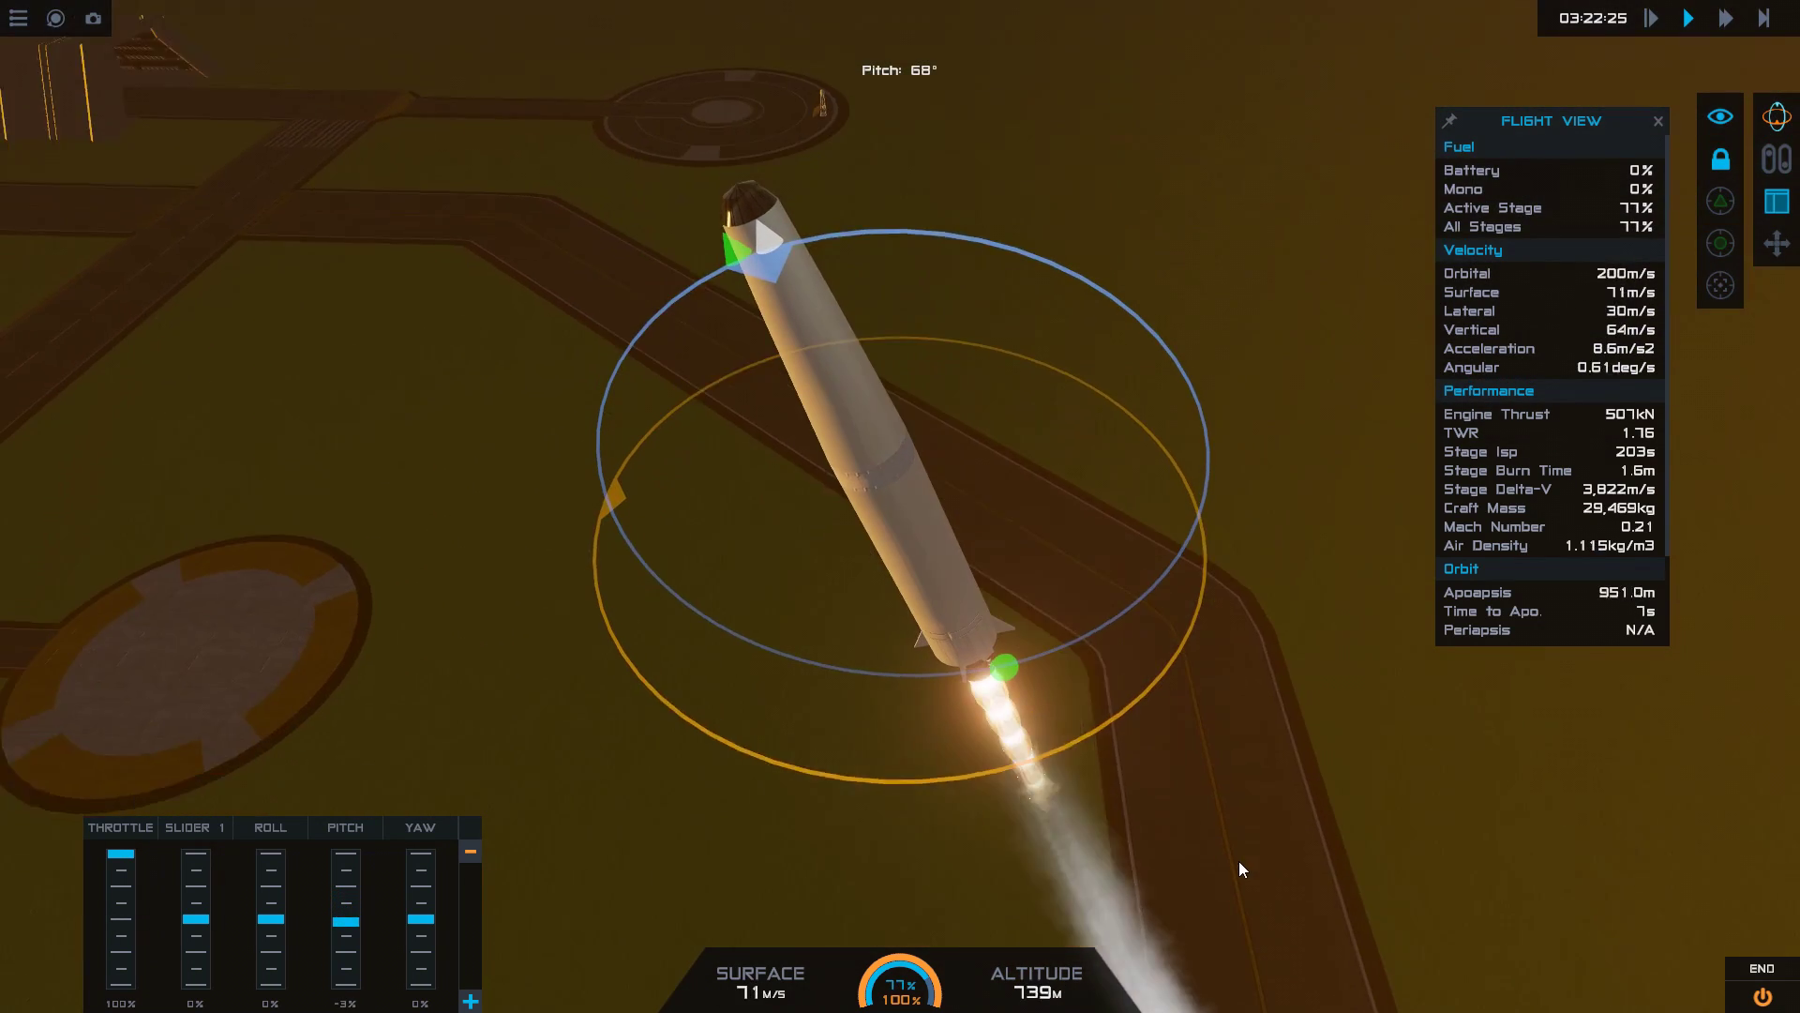
- Lock the grey rocket's heading to velocity prograde and hide the navigation sphere
click(1721, 201)
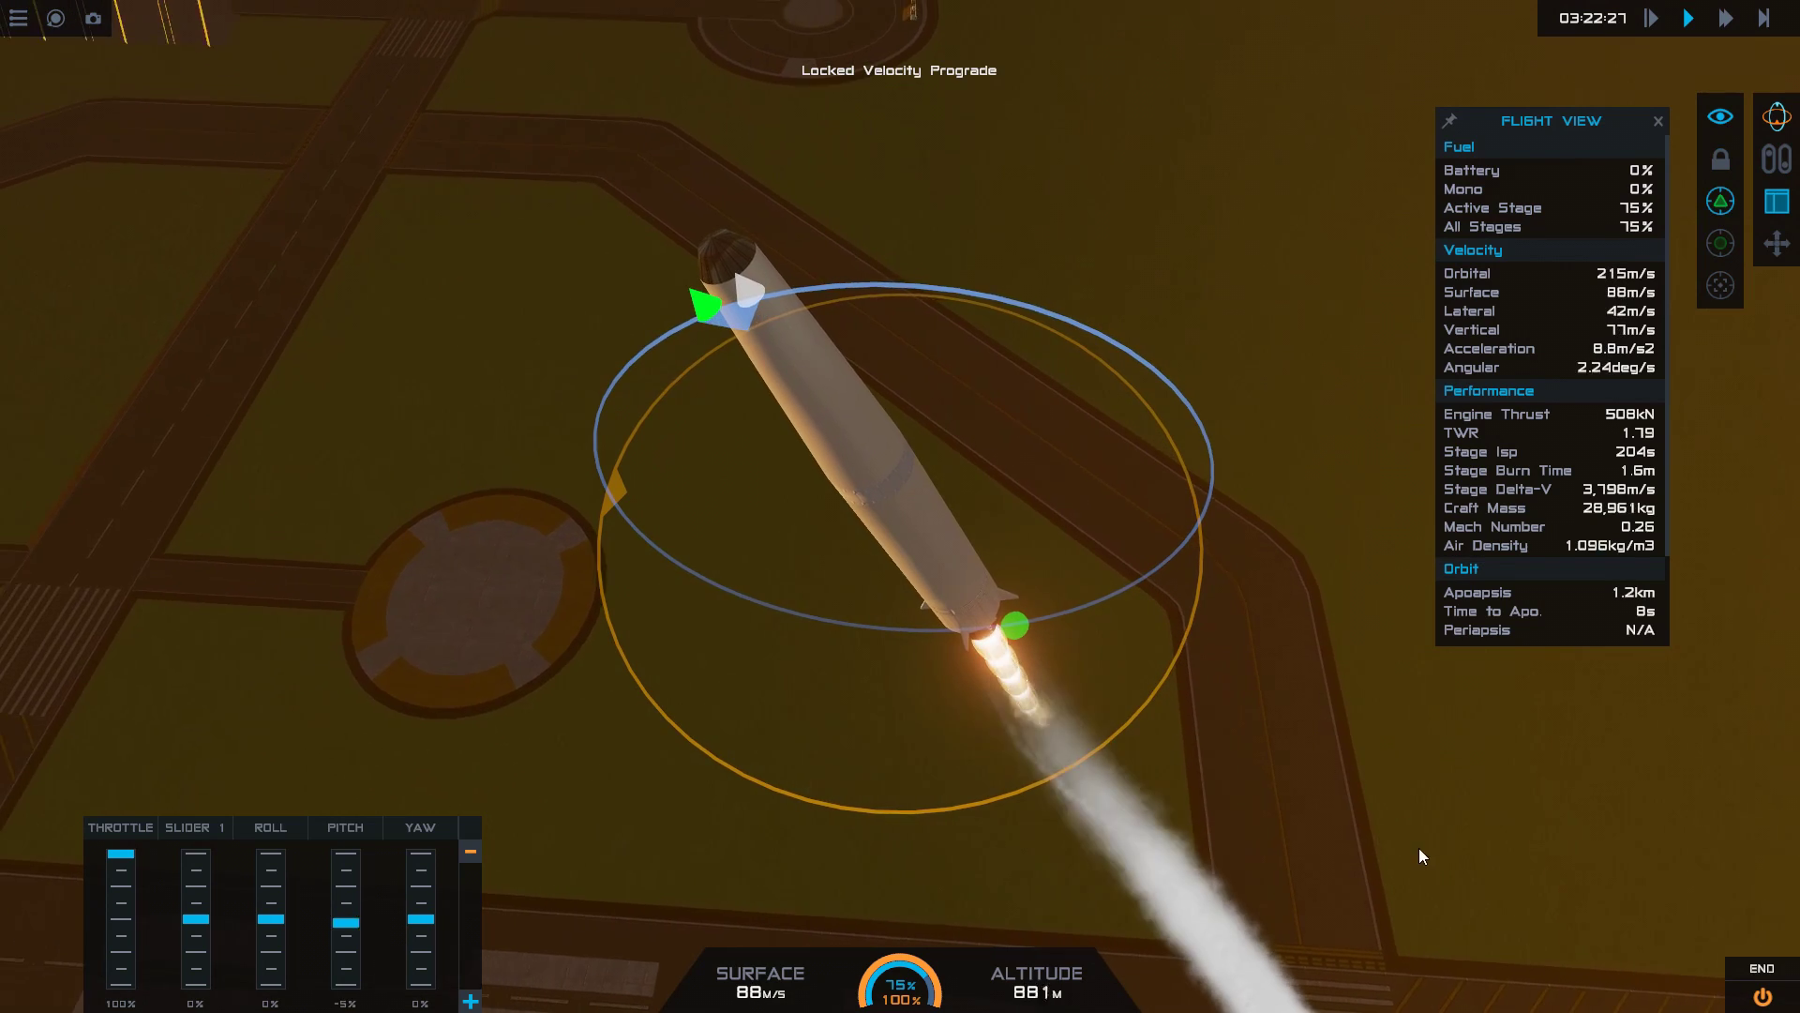
drag(1419, 848, 1432, 768)
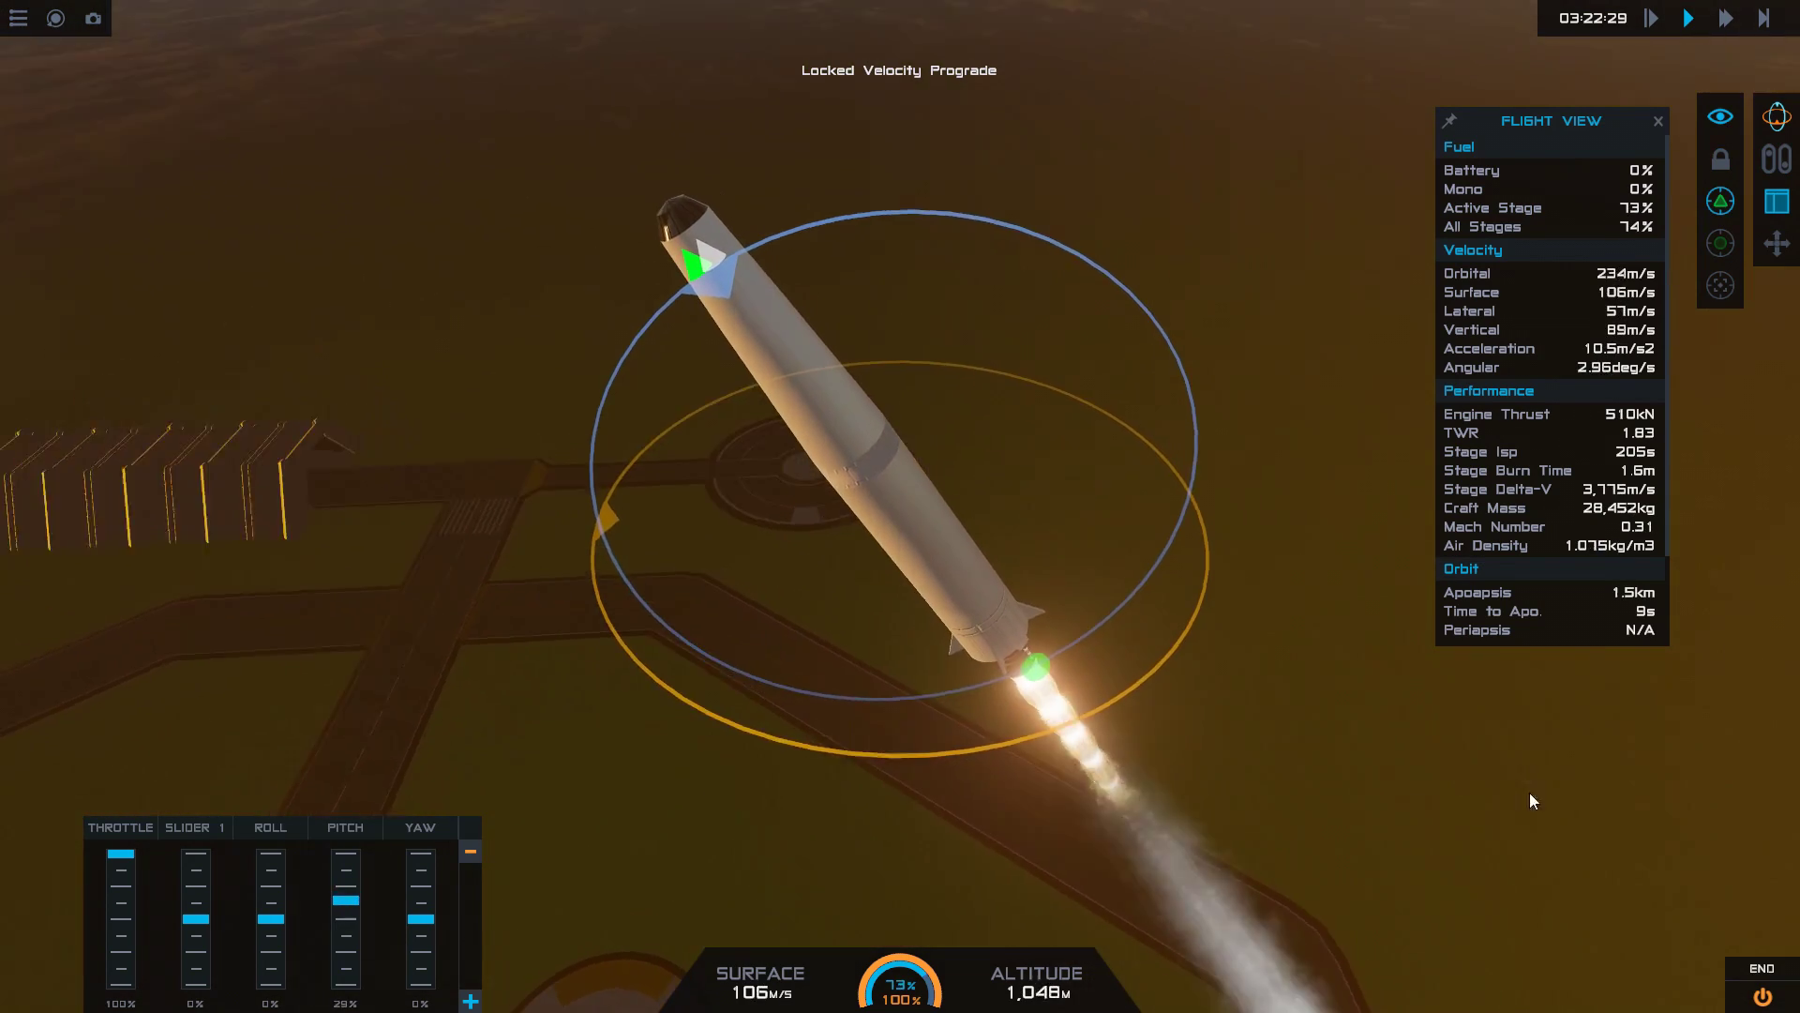
drag(1530, 799, 1798, 855)
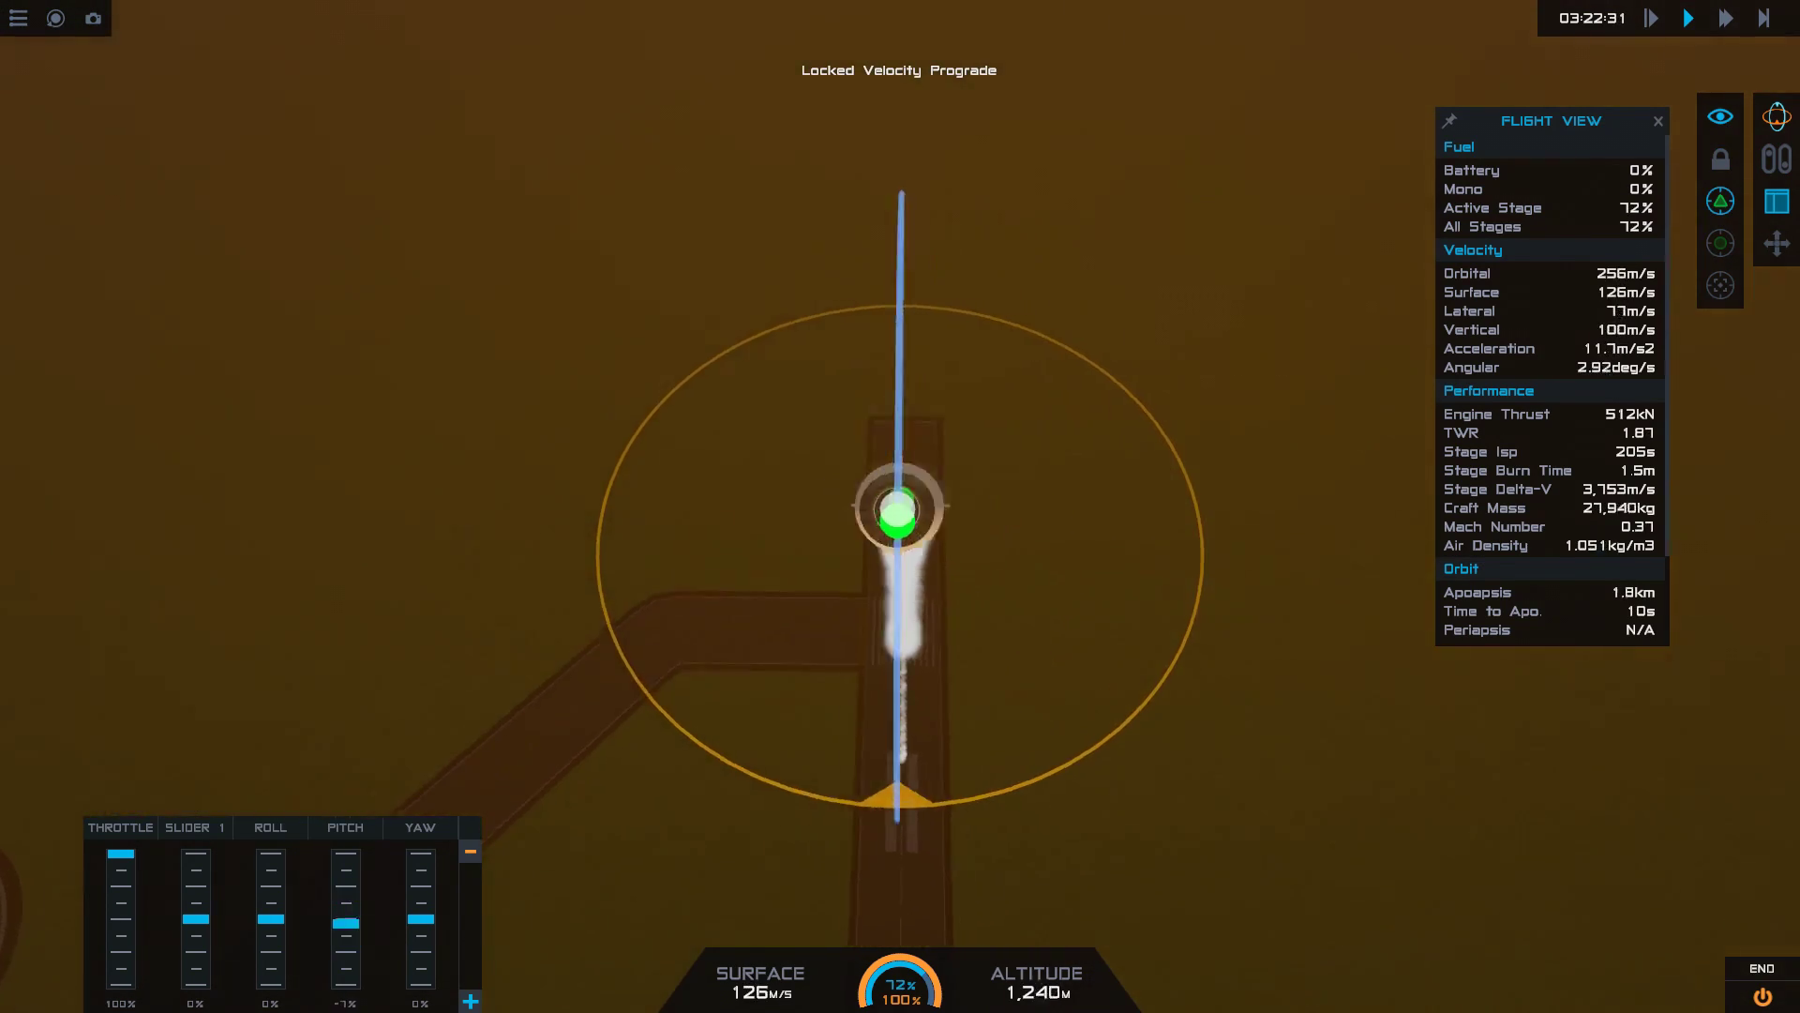
click(1721, 117)
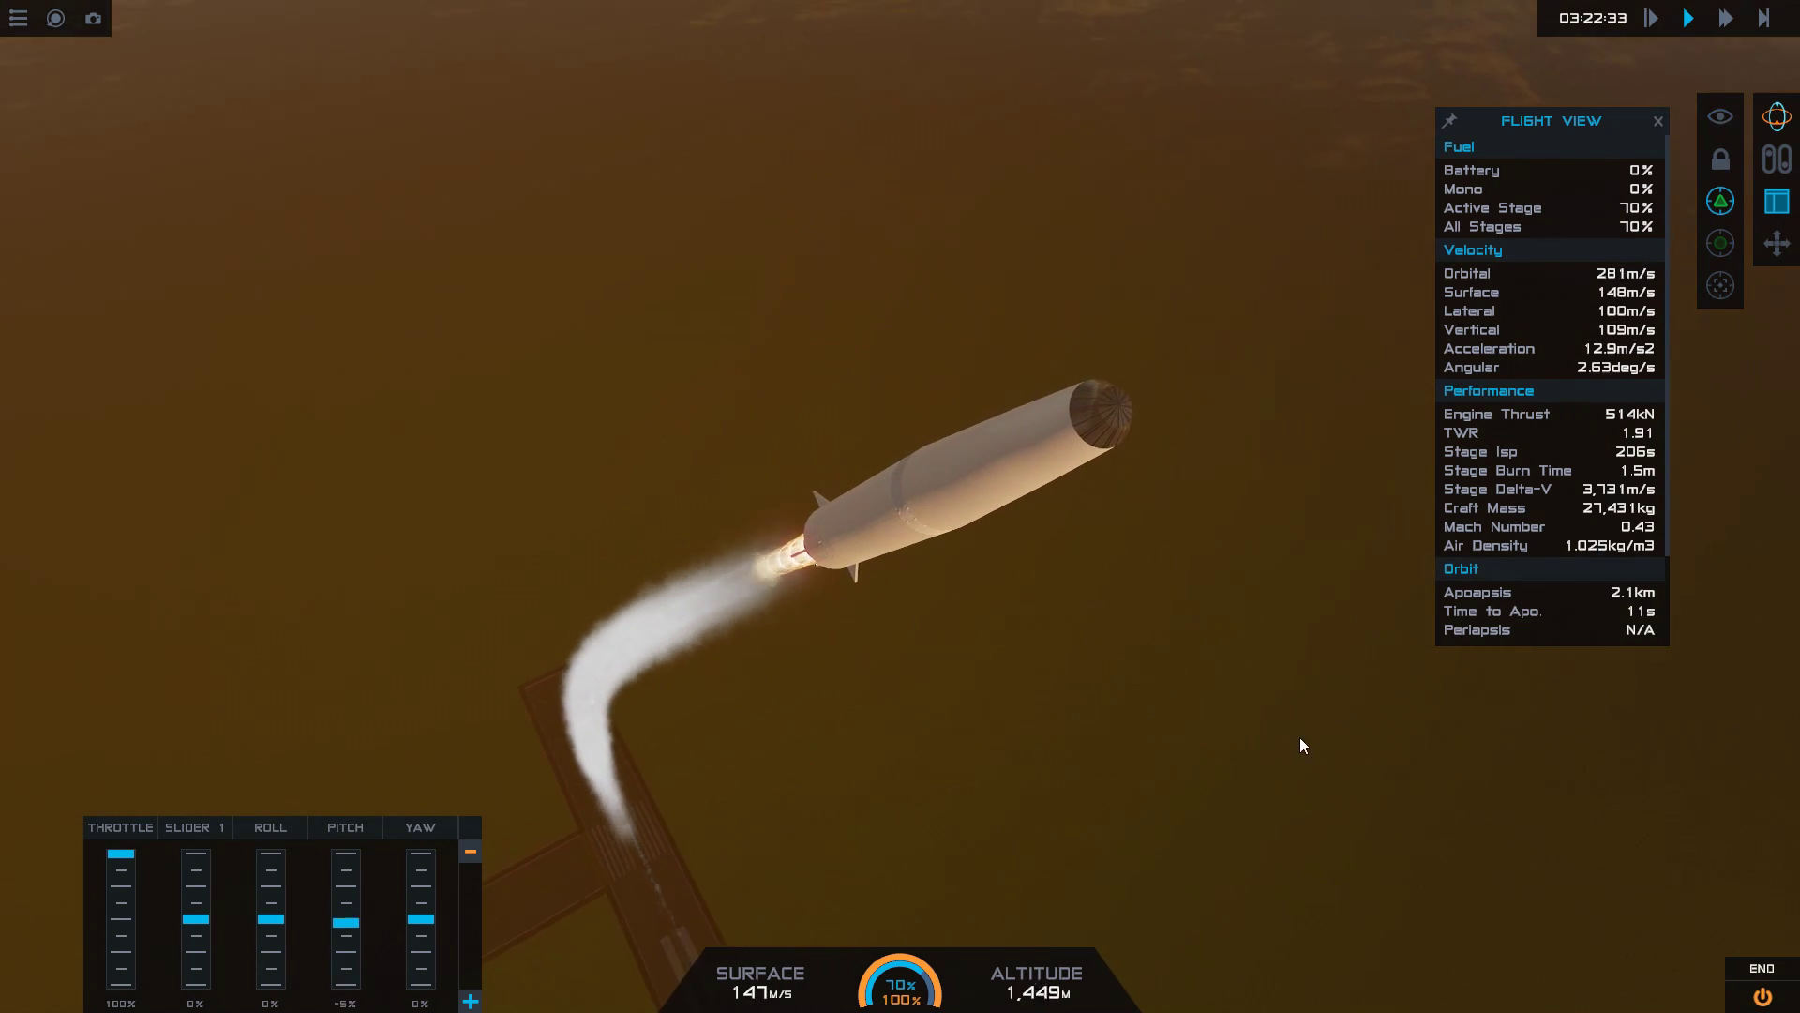
- Switch the grey rocket's heading lock to the current heading
drag(1301, 739, 1611, 564)
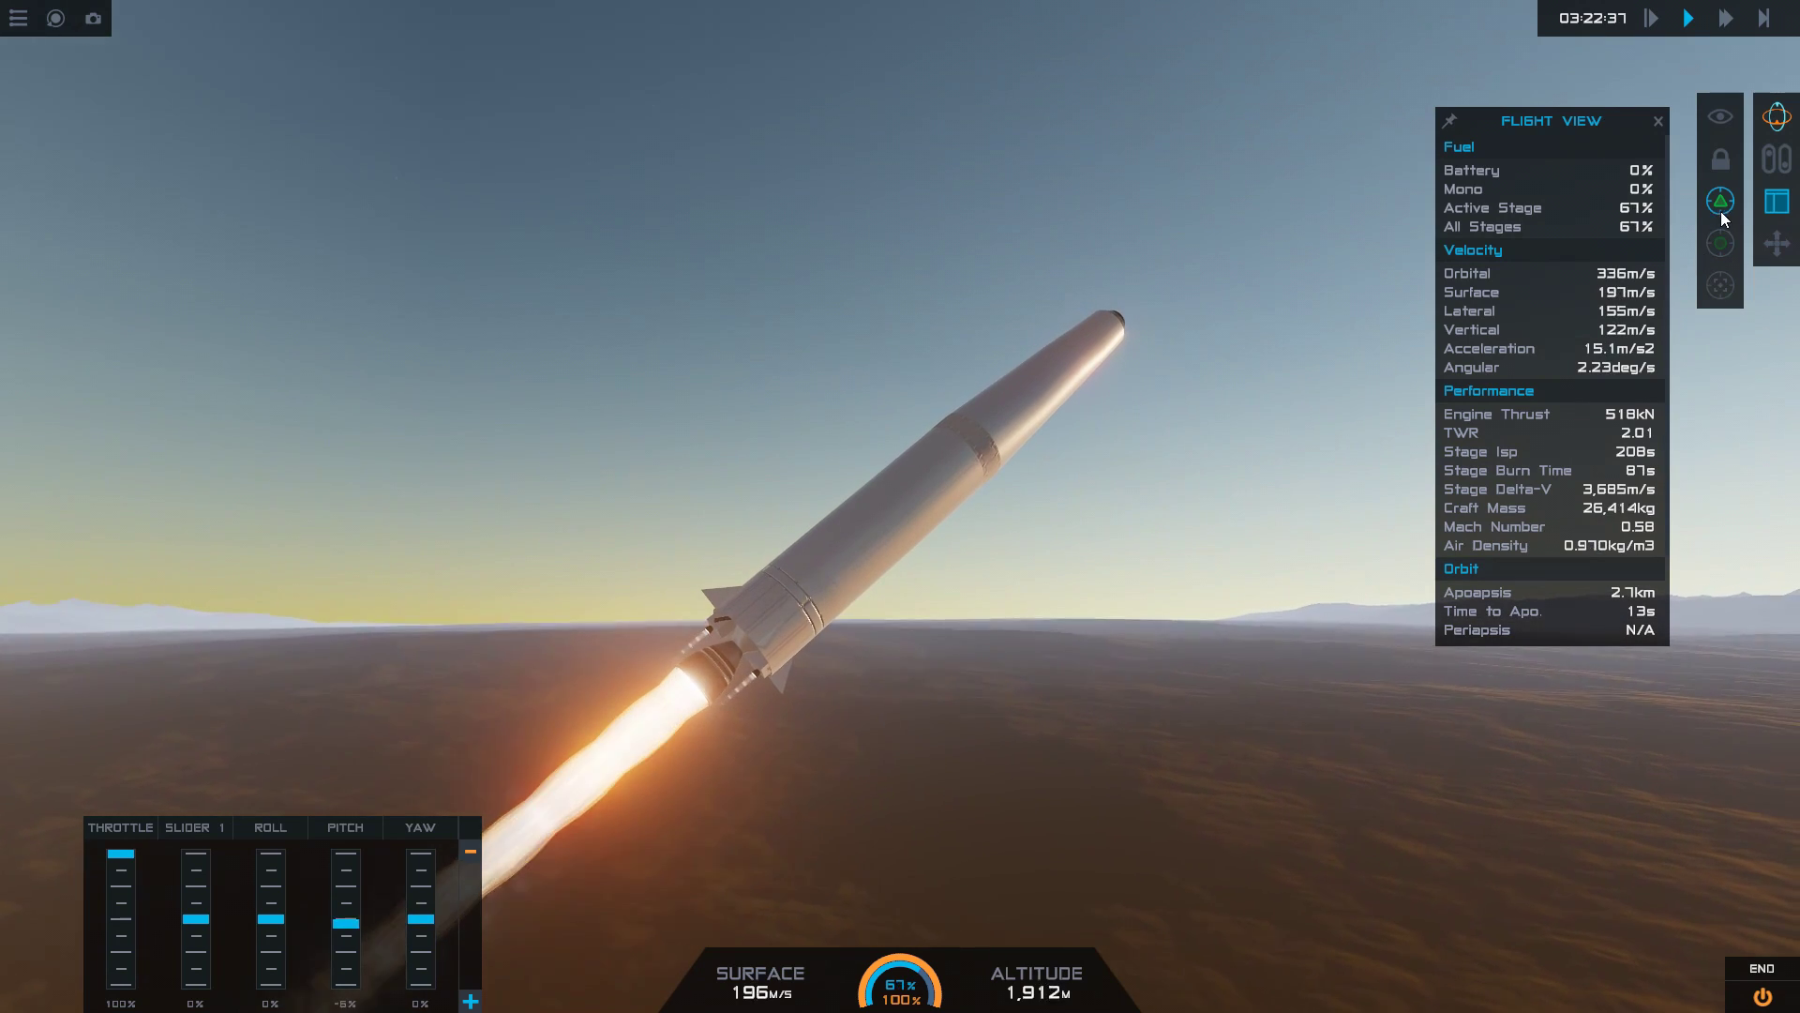
click(1721, 161)
drag(1044, 776, 1325, 687)
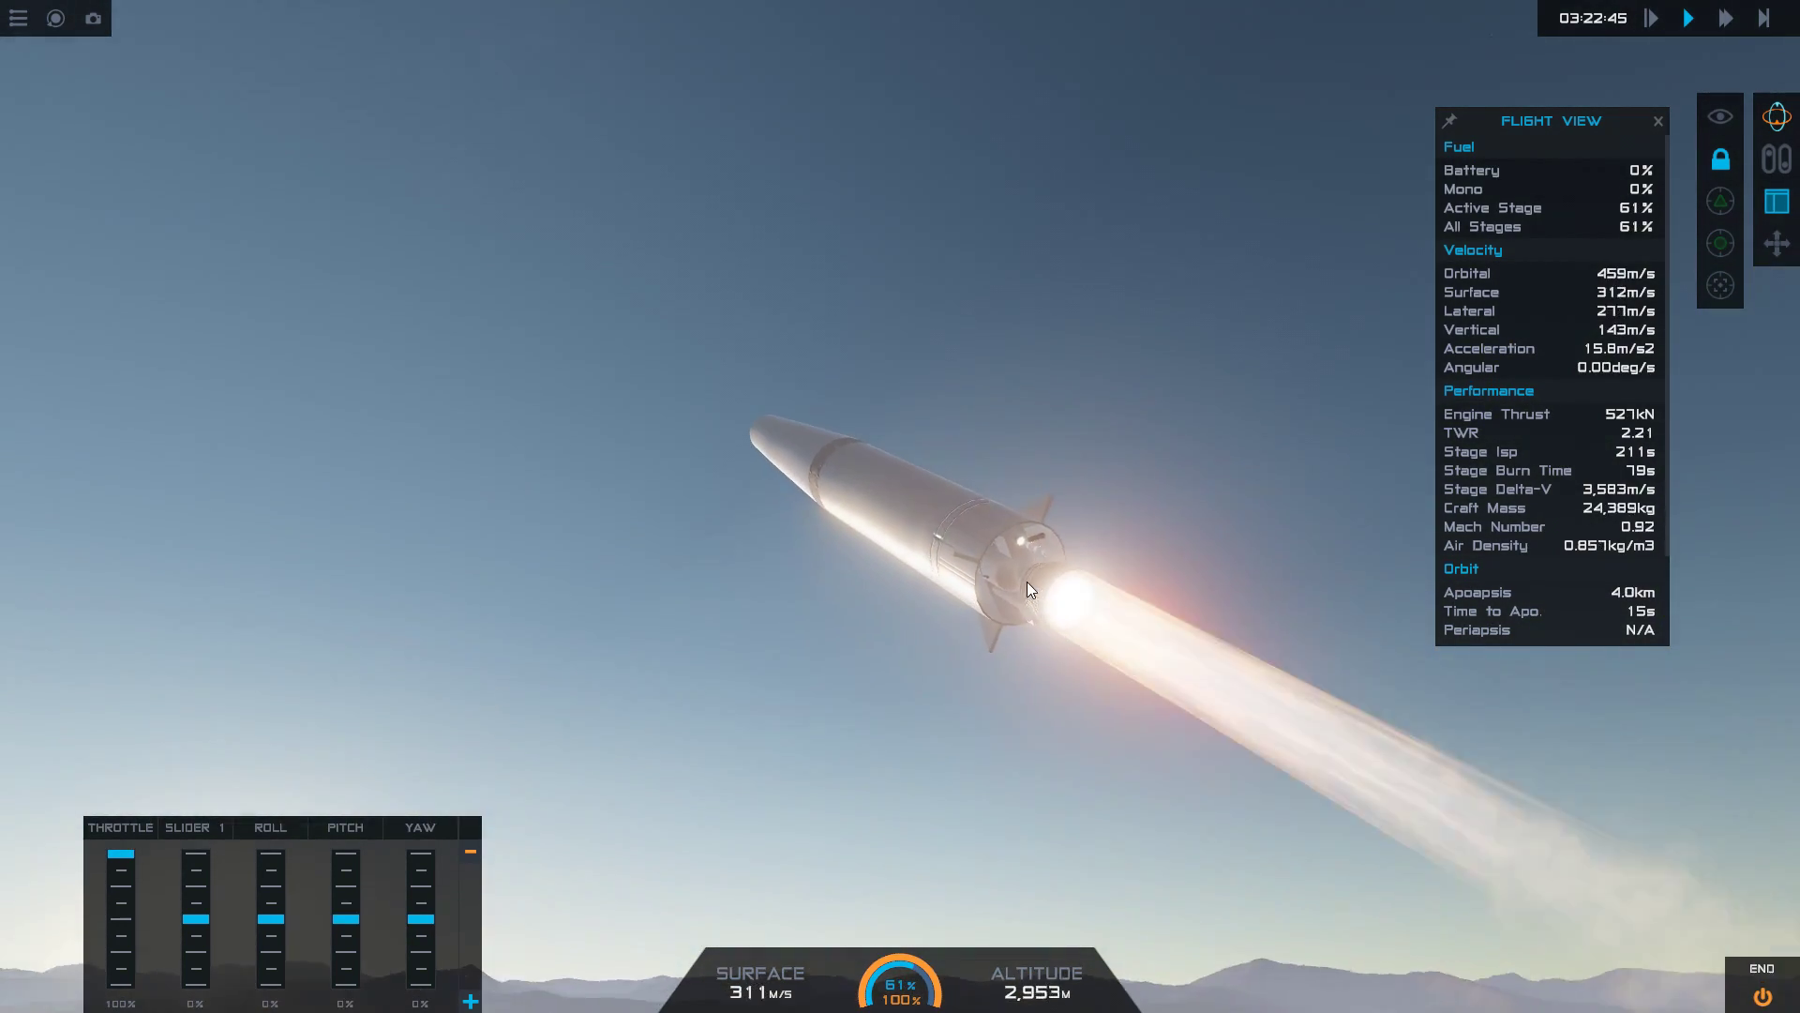
- Inspect the performance details of the grey rocket's engine and view its exhaust plume up close
click(1027, 581)
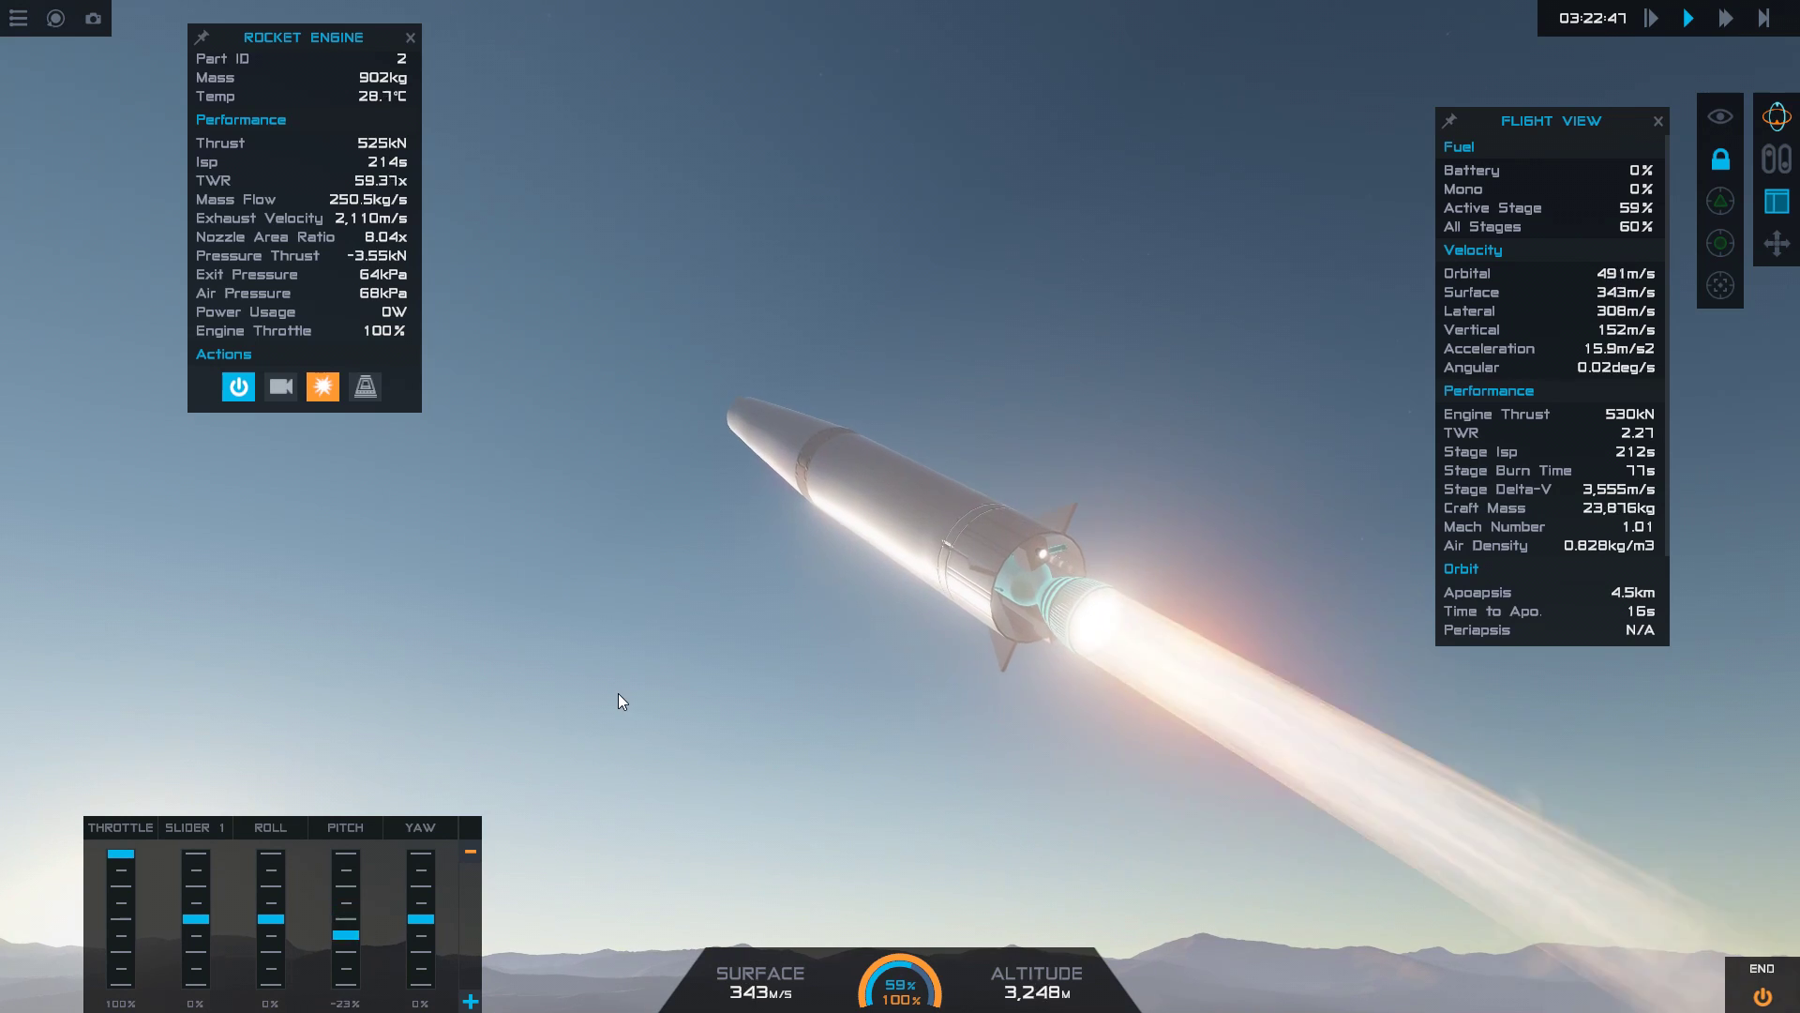
scroll(621, 714, up, 4)
drag(621, 715, 1061, 870)
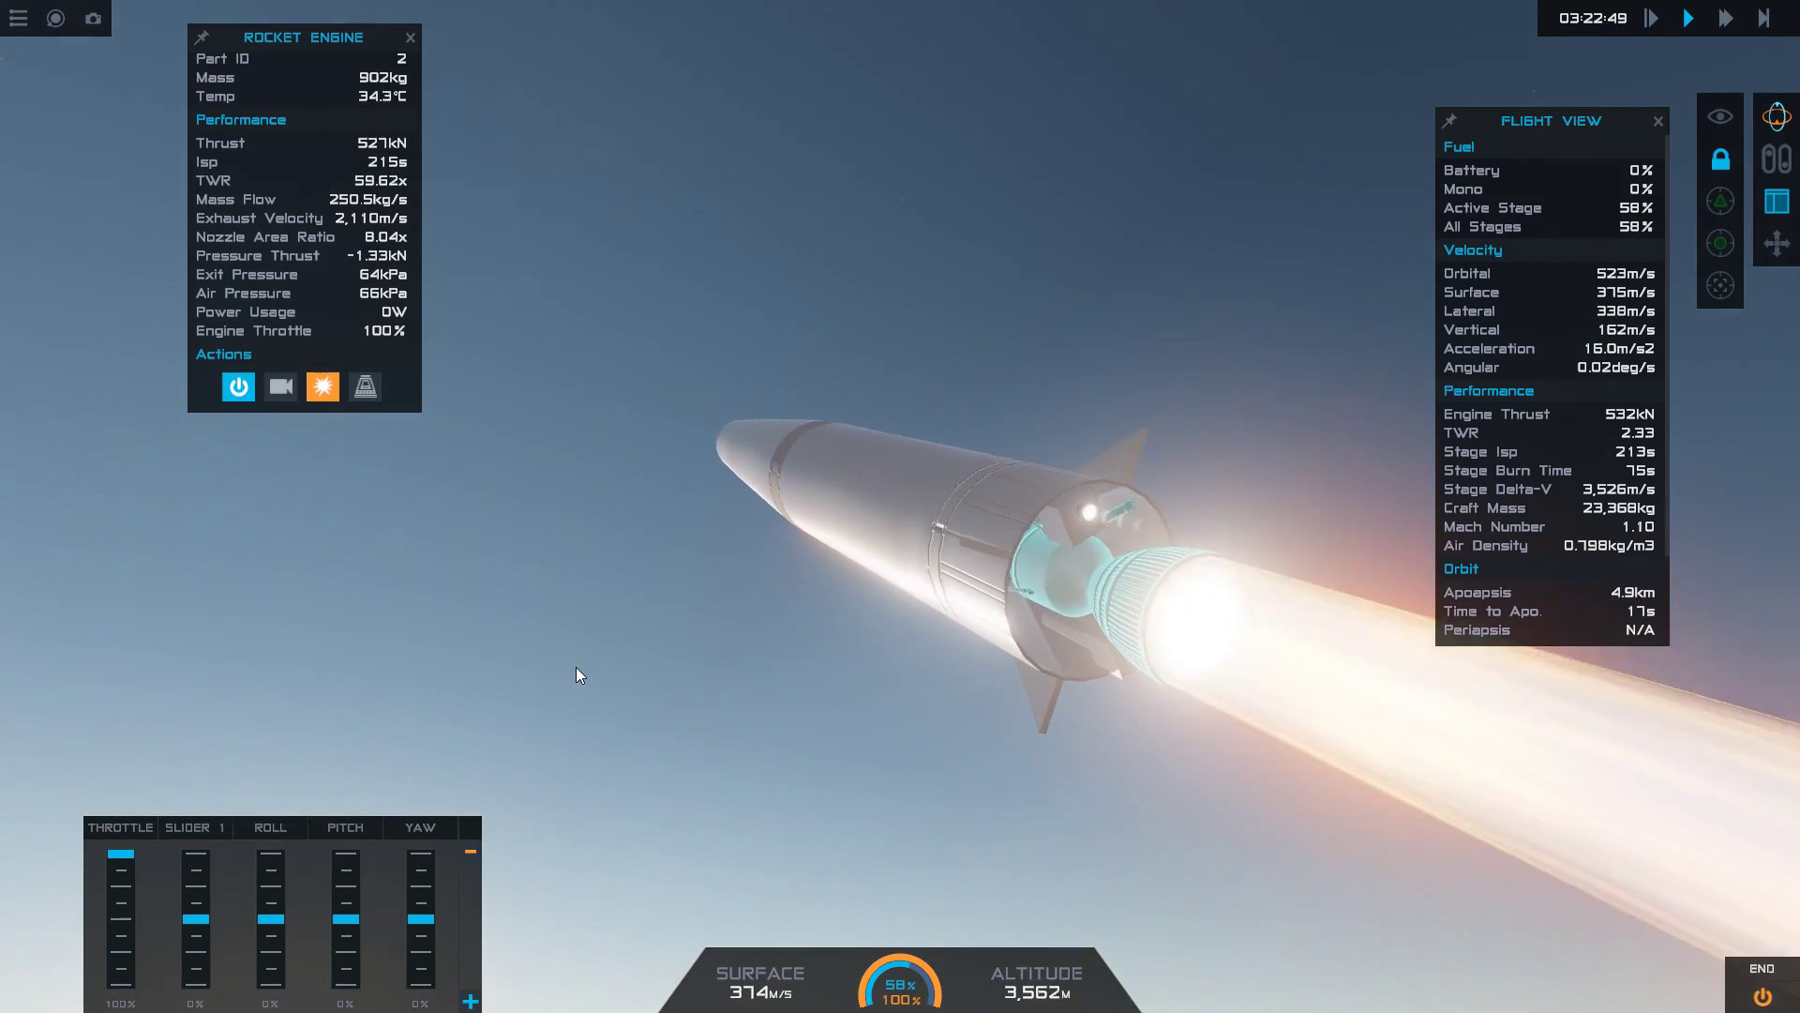
key(w)
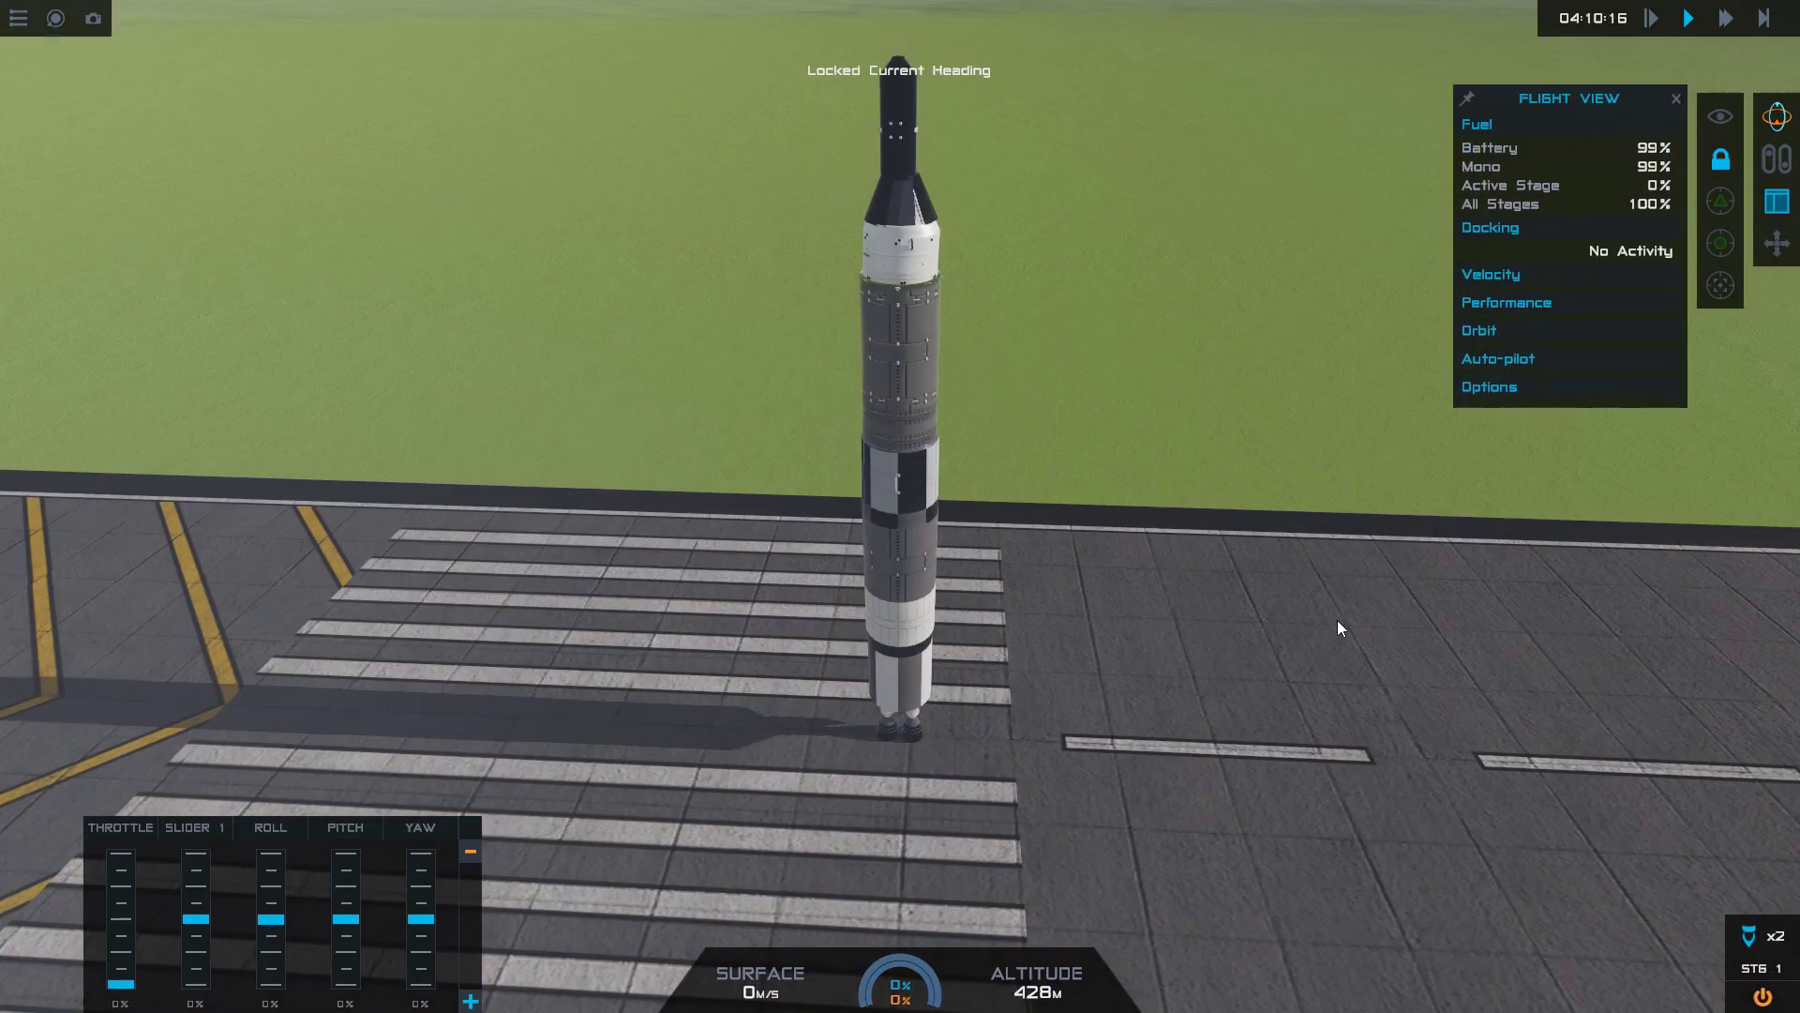
- Launch the tall black-and-white two-engine rocket by setting full throttle and activating its first stage
drag(1077, 656, 1077, 525)
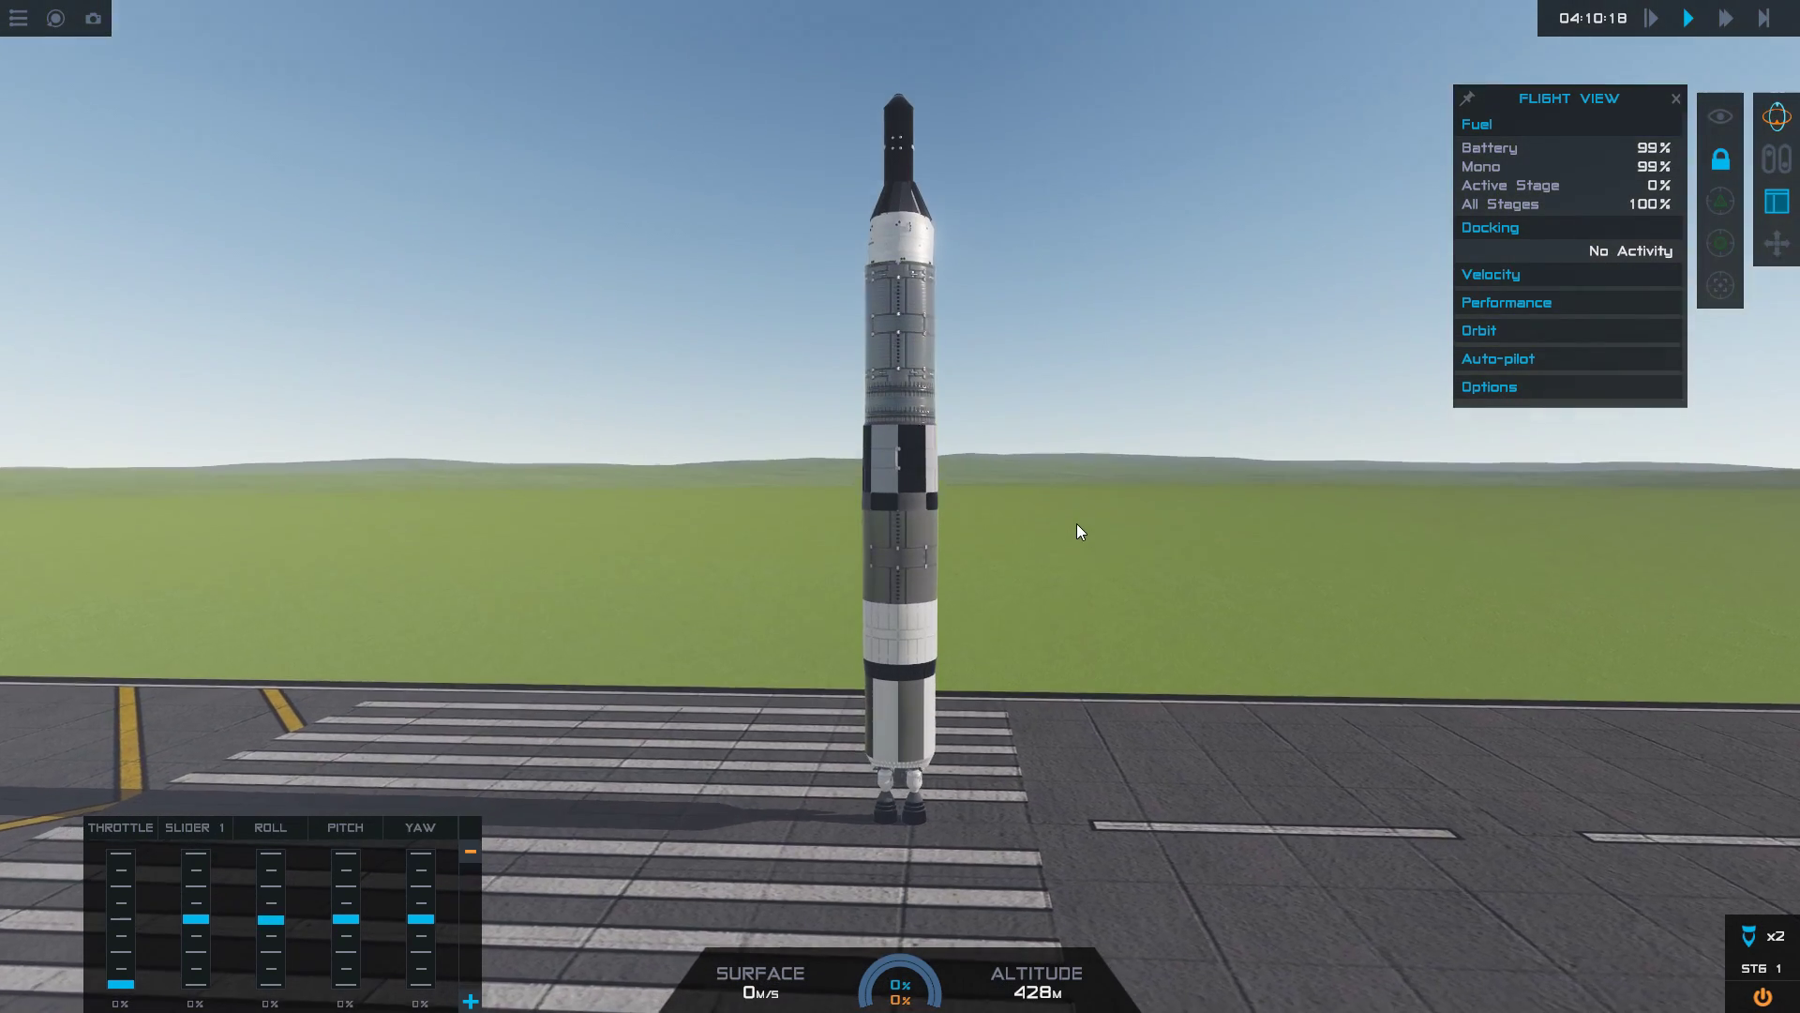
key(z)
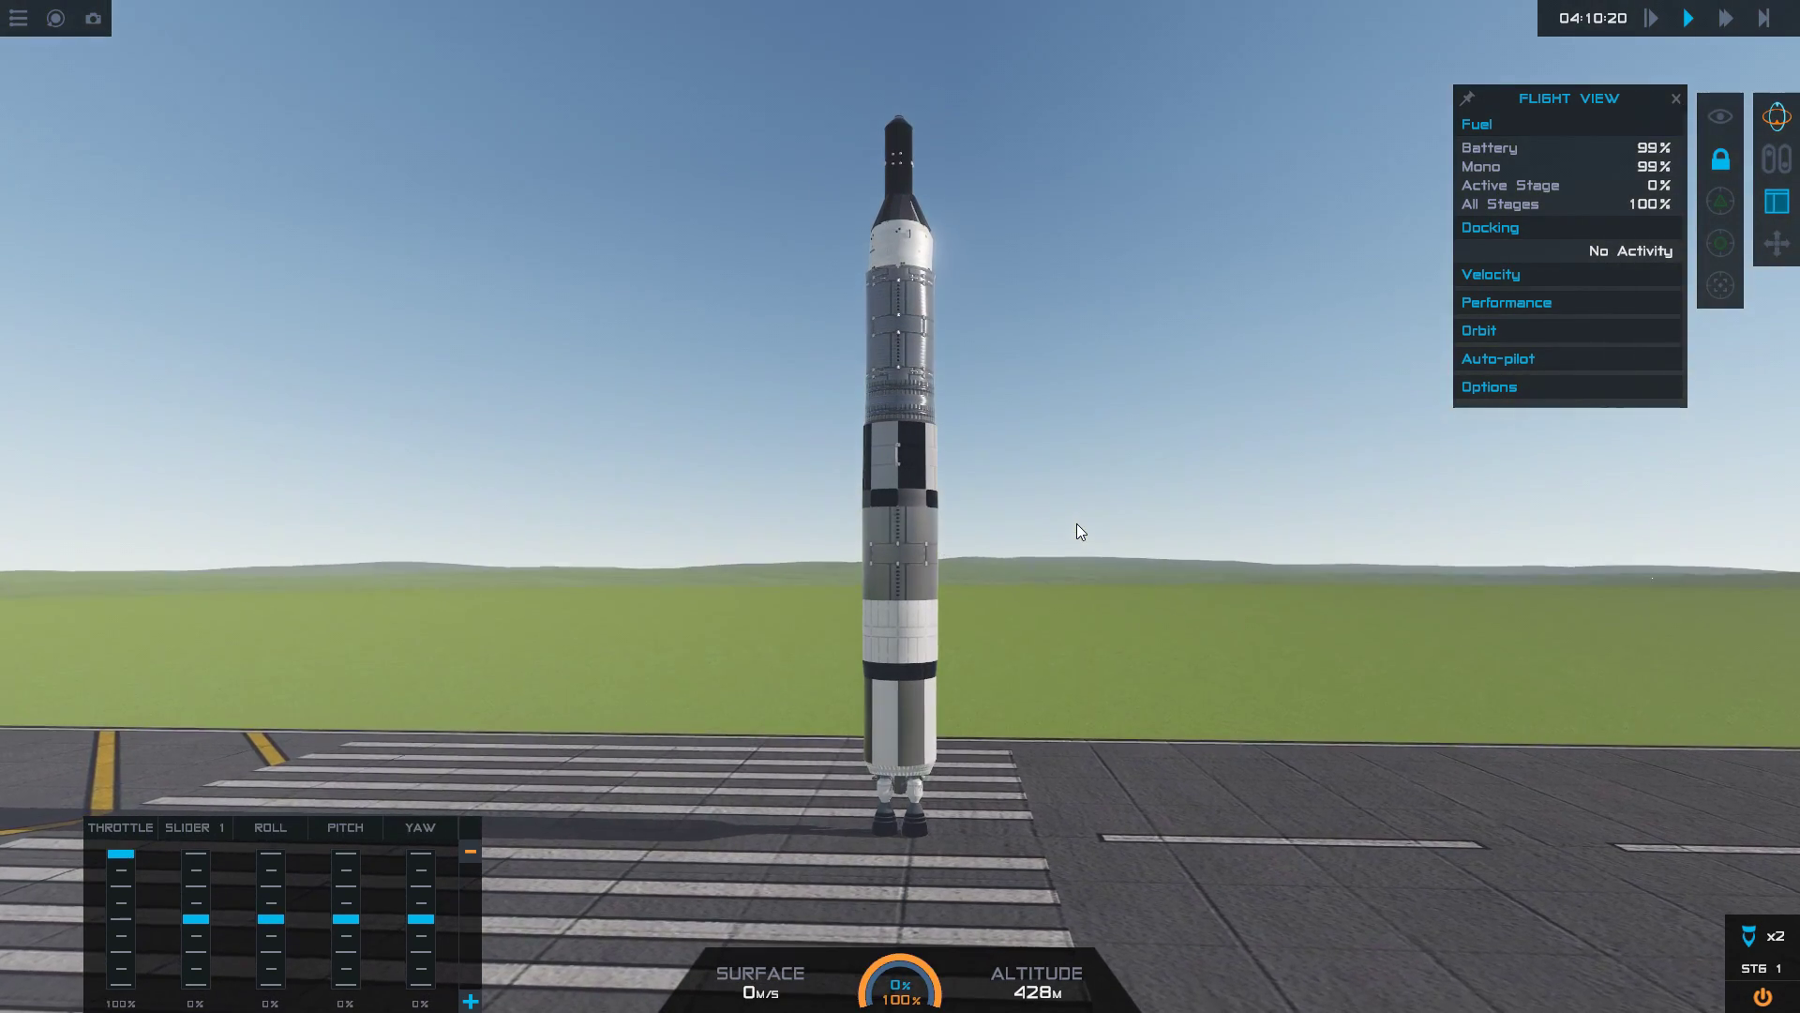
key(space)
drag(1077, 523, 1065, 733)
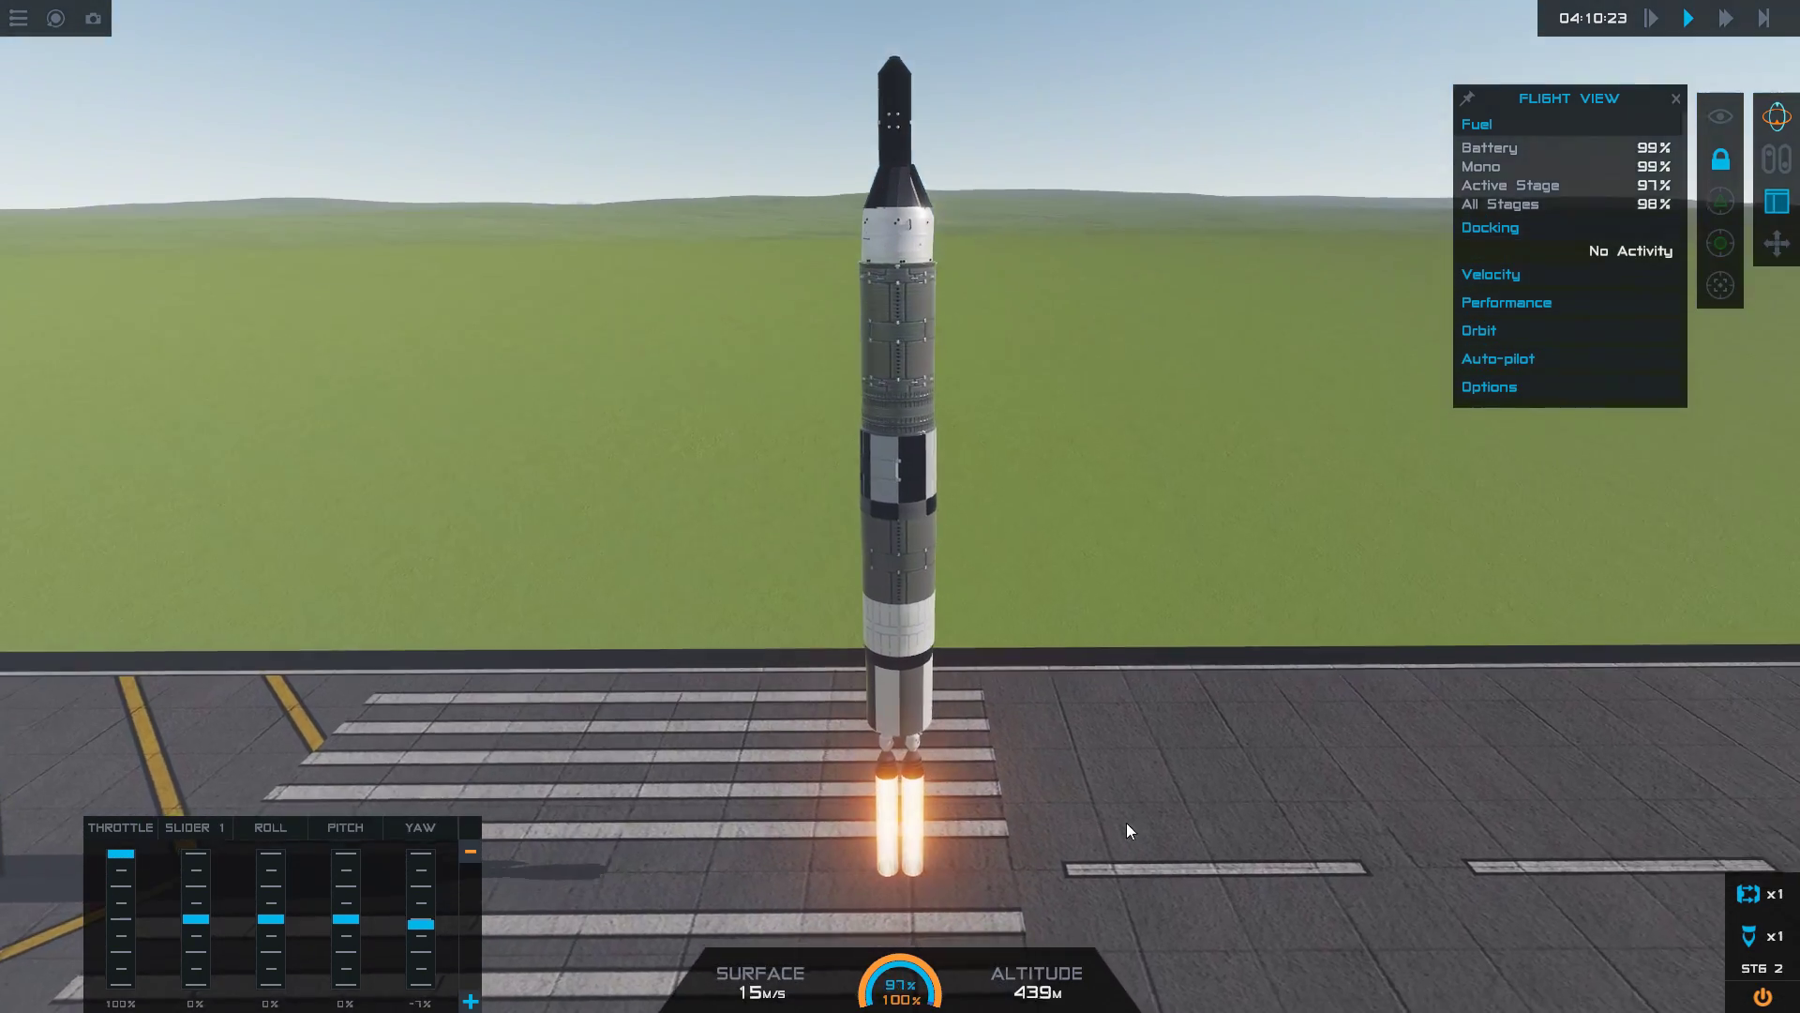
drag(1127, 831, 1195, 677)
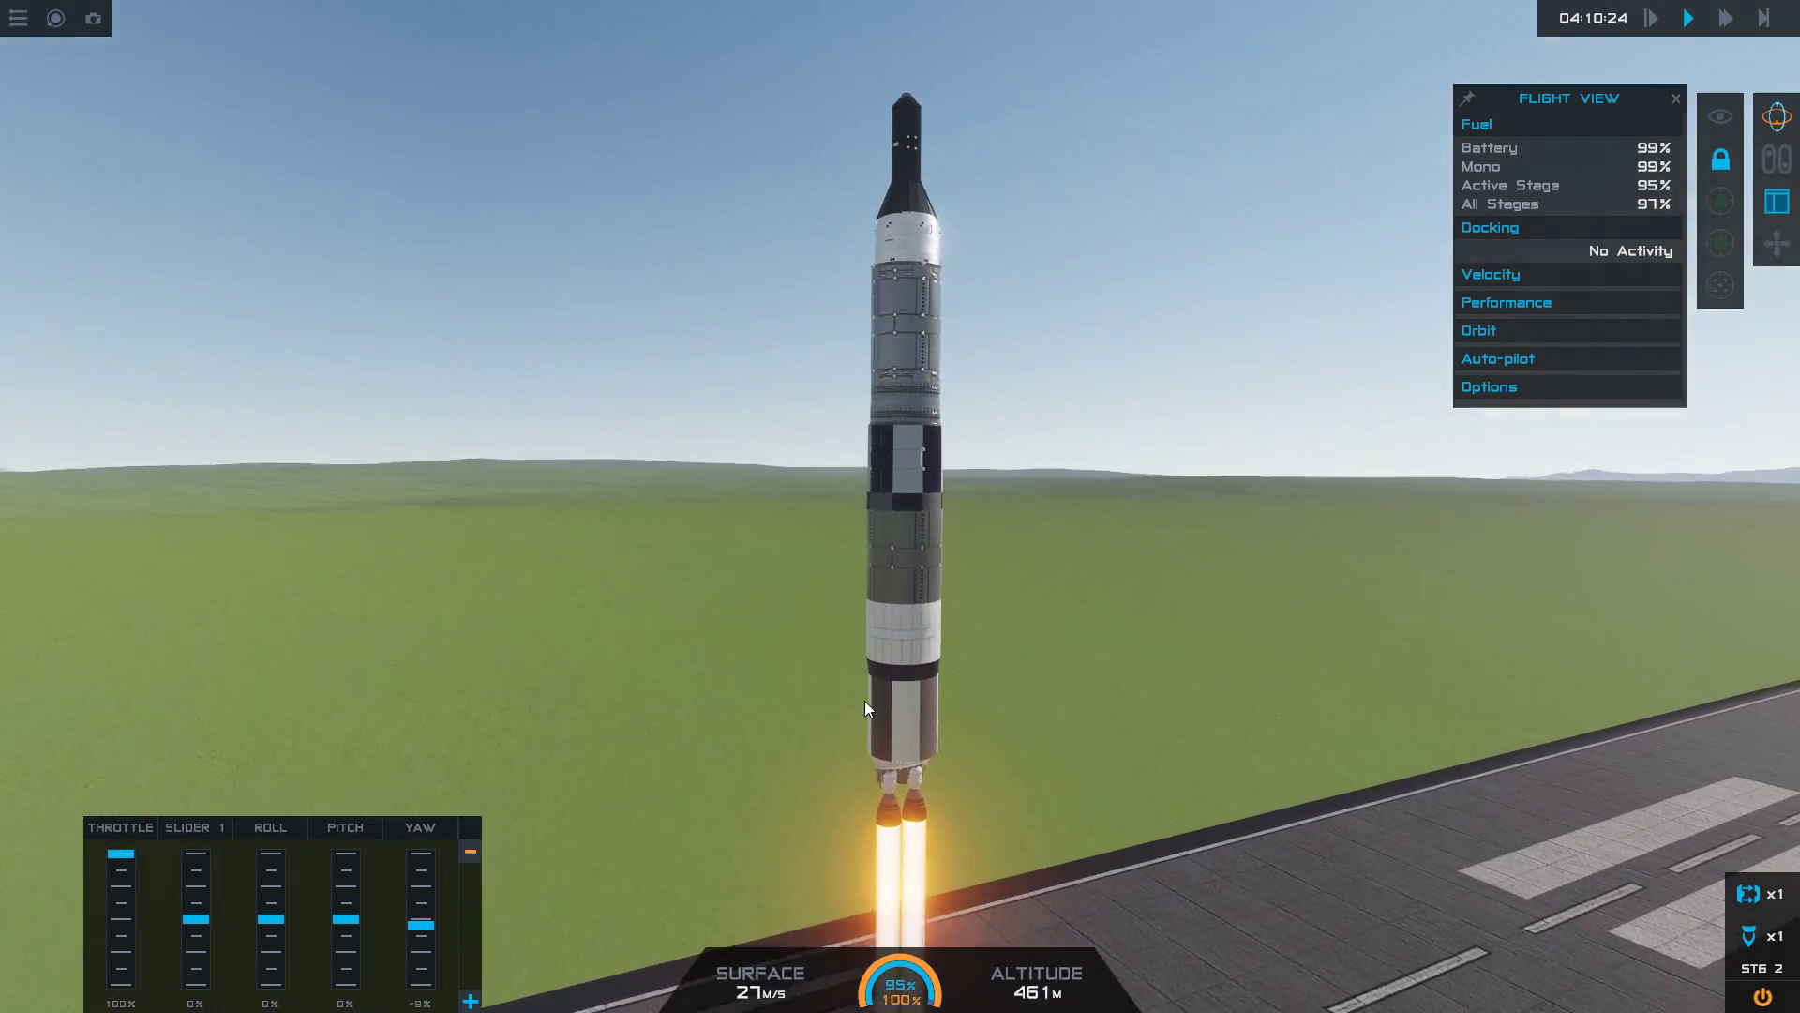
- Inspect the part details of the lower fuel tank and the interstage above it
click(900, 656)
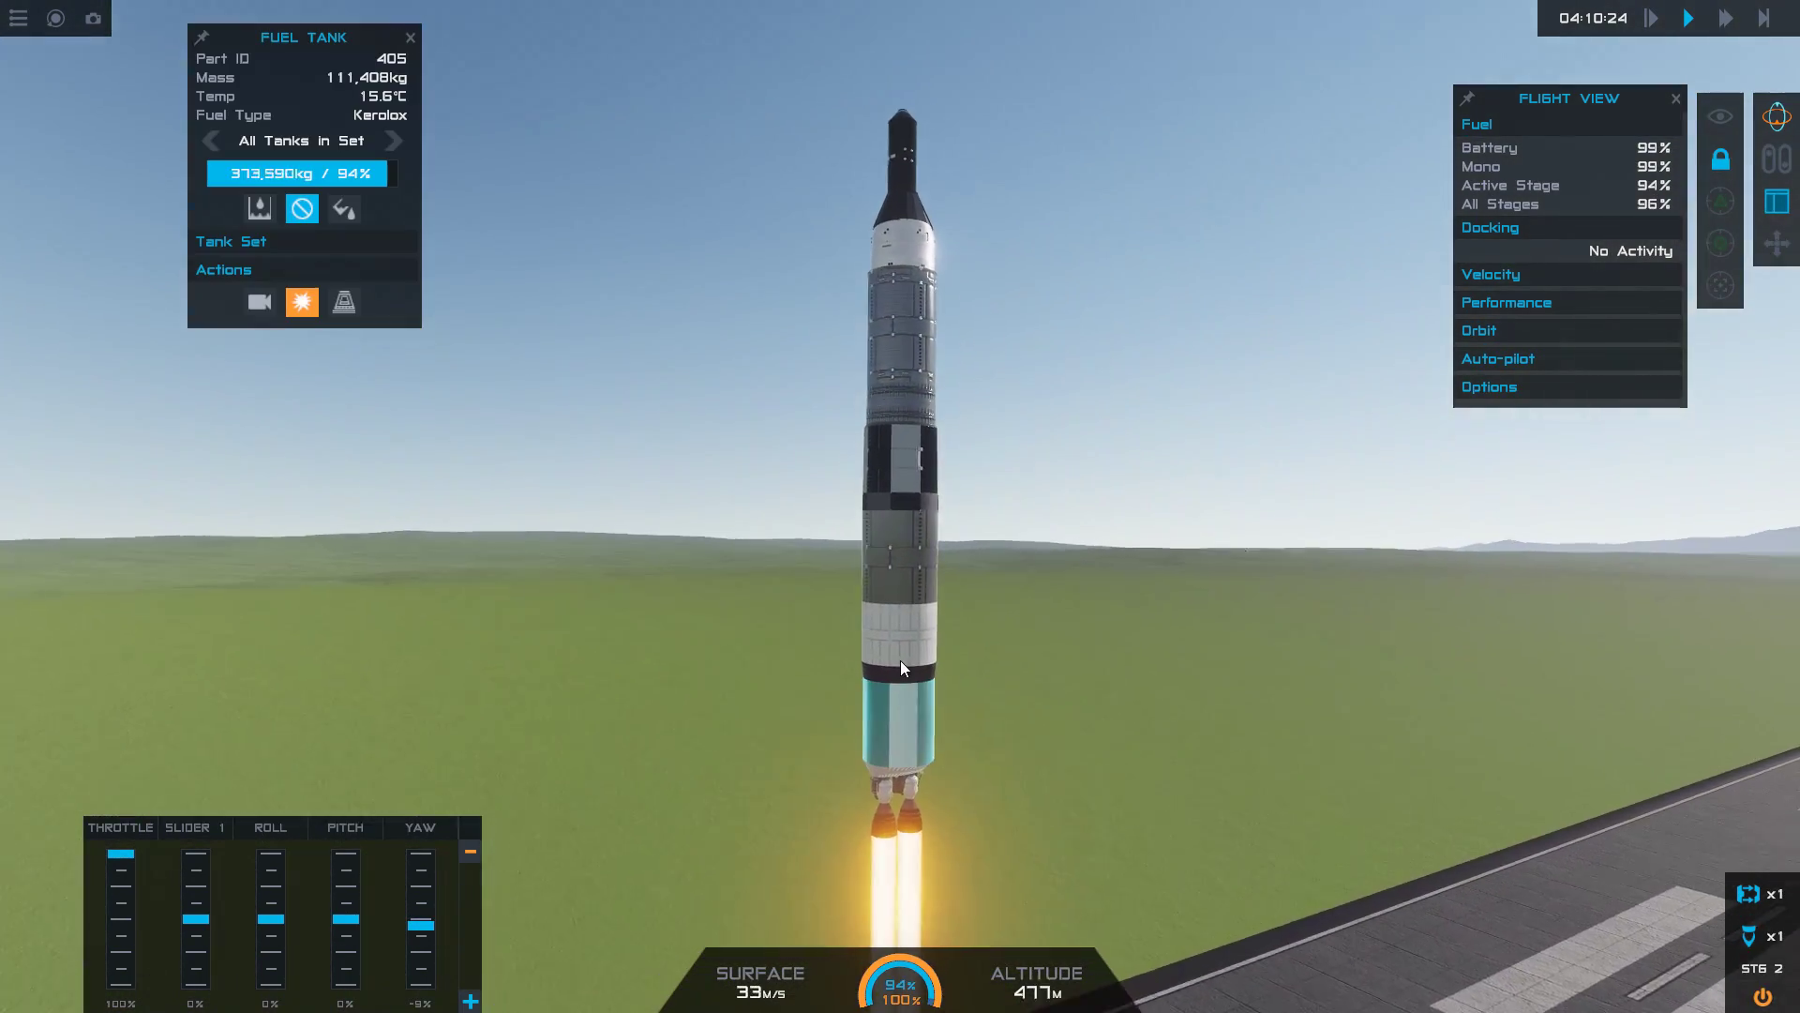
click(897, 429)
- Cycle the cameras from the external view to the capsule interior and look around the cockpit instrument panel
key(c)
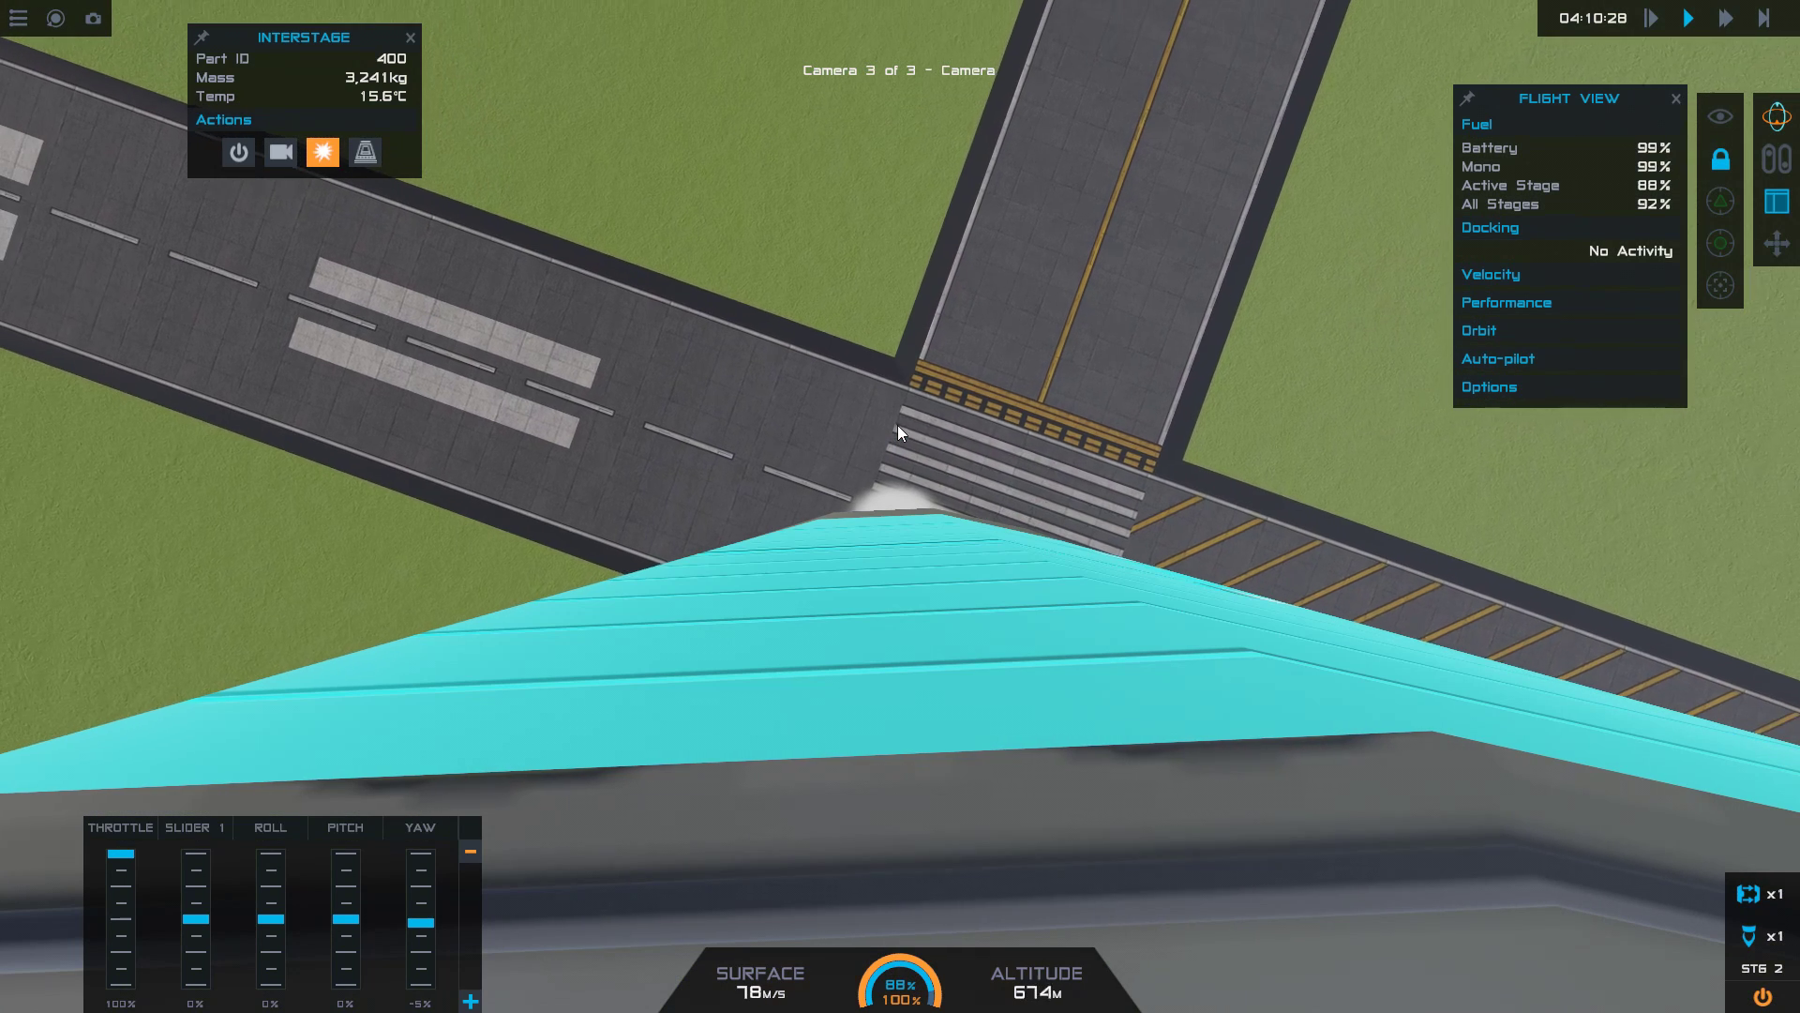
key(c)
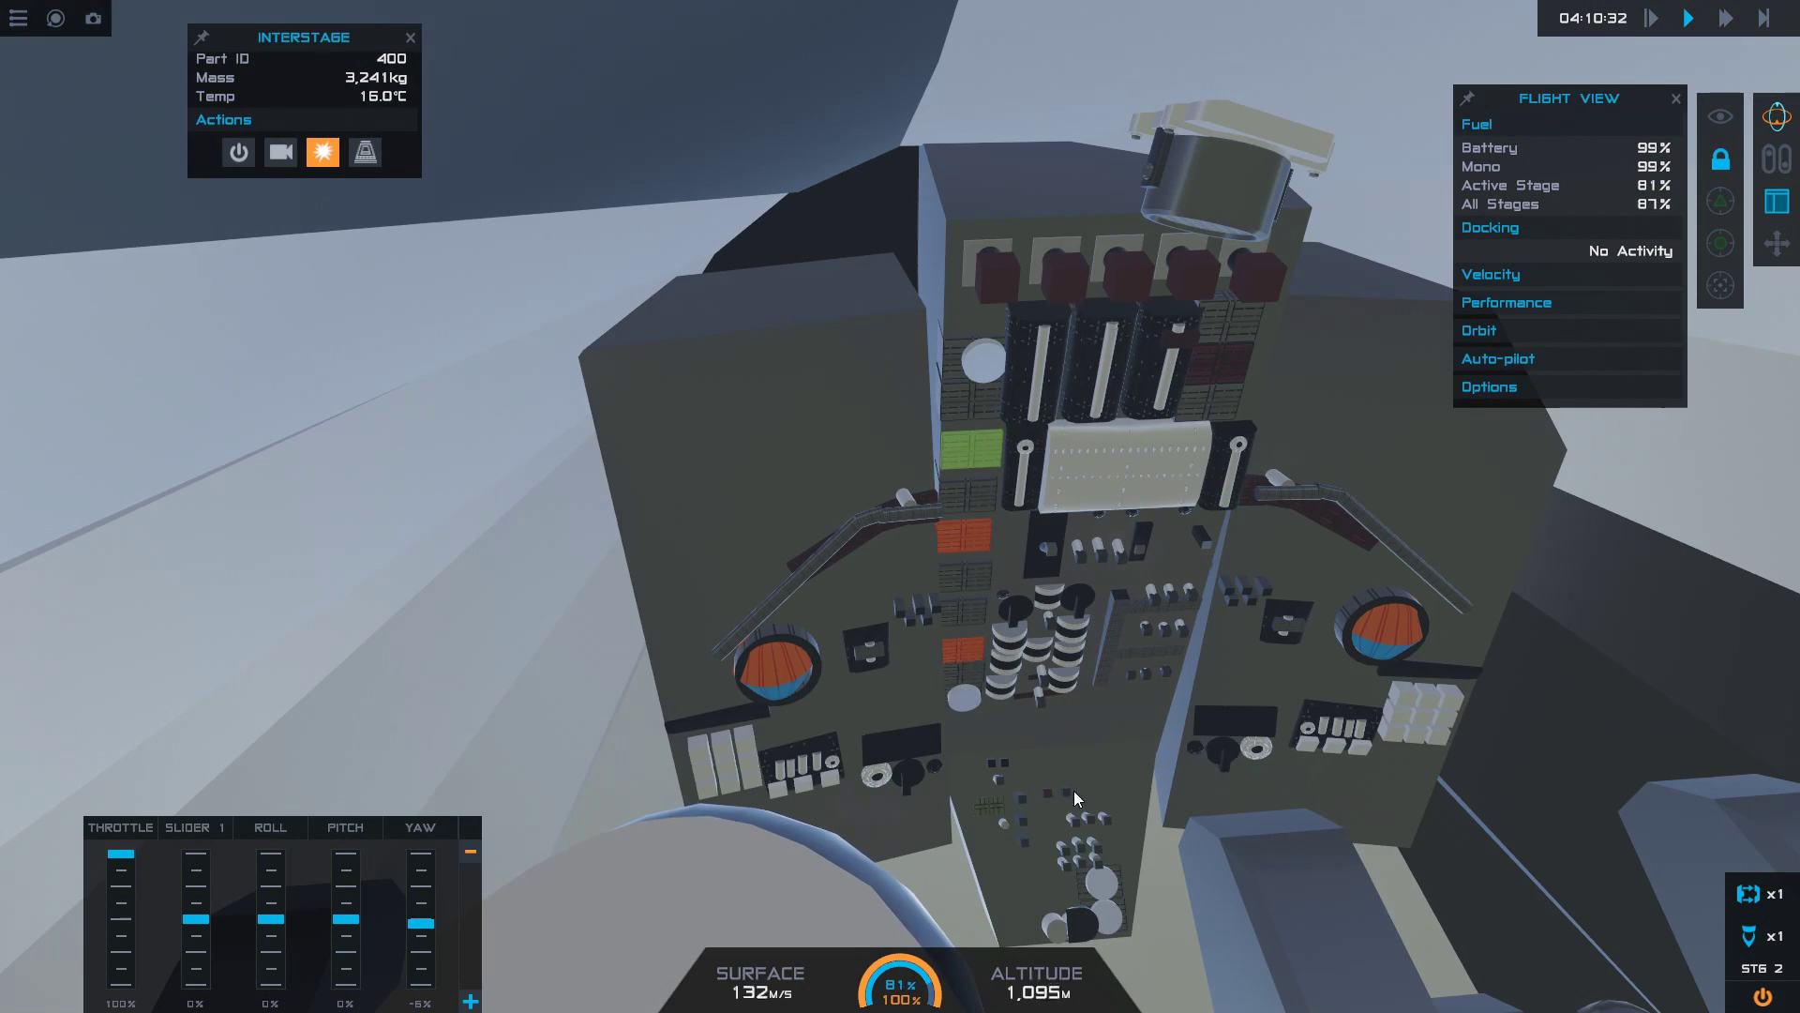
drag(1095, 779, 1183, 775)
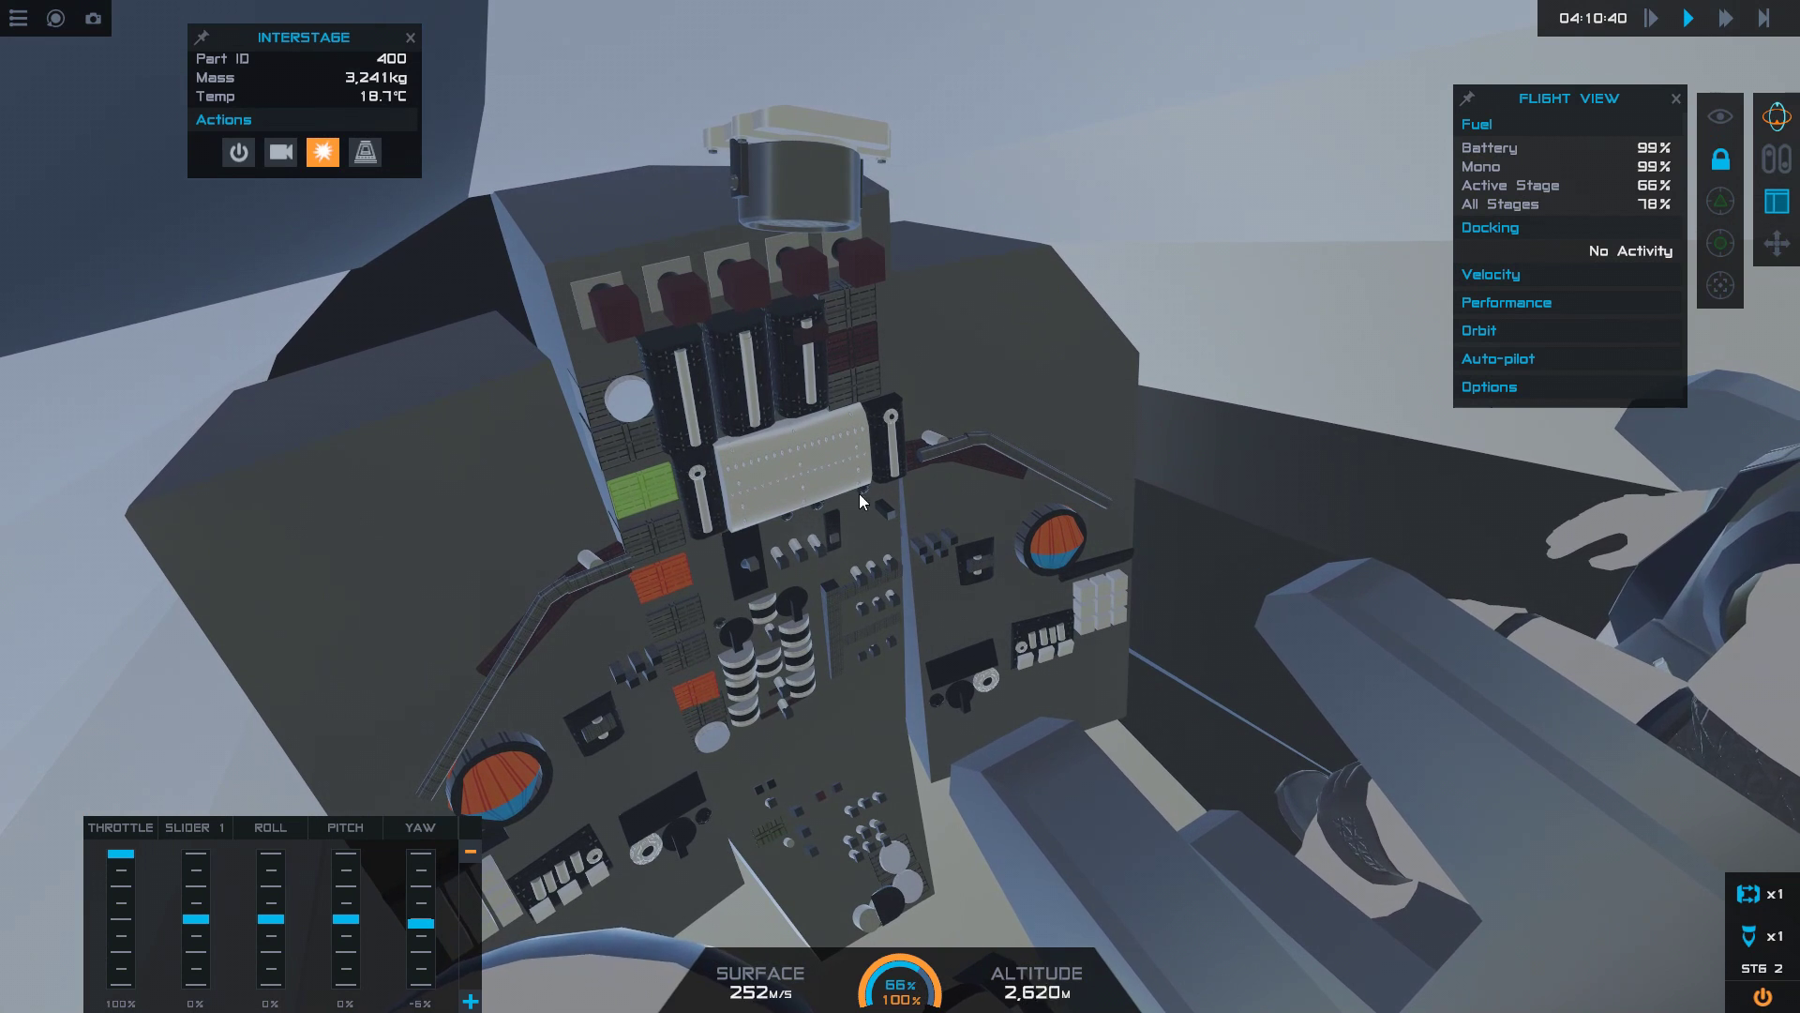
- Inspect the part details of several cockpit components, including the instrument panel strut, the light above it and the round gauge
click(836, 475)
click(793, 375)
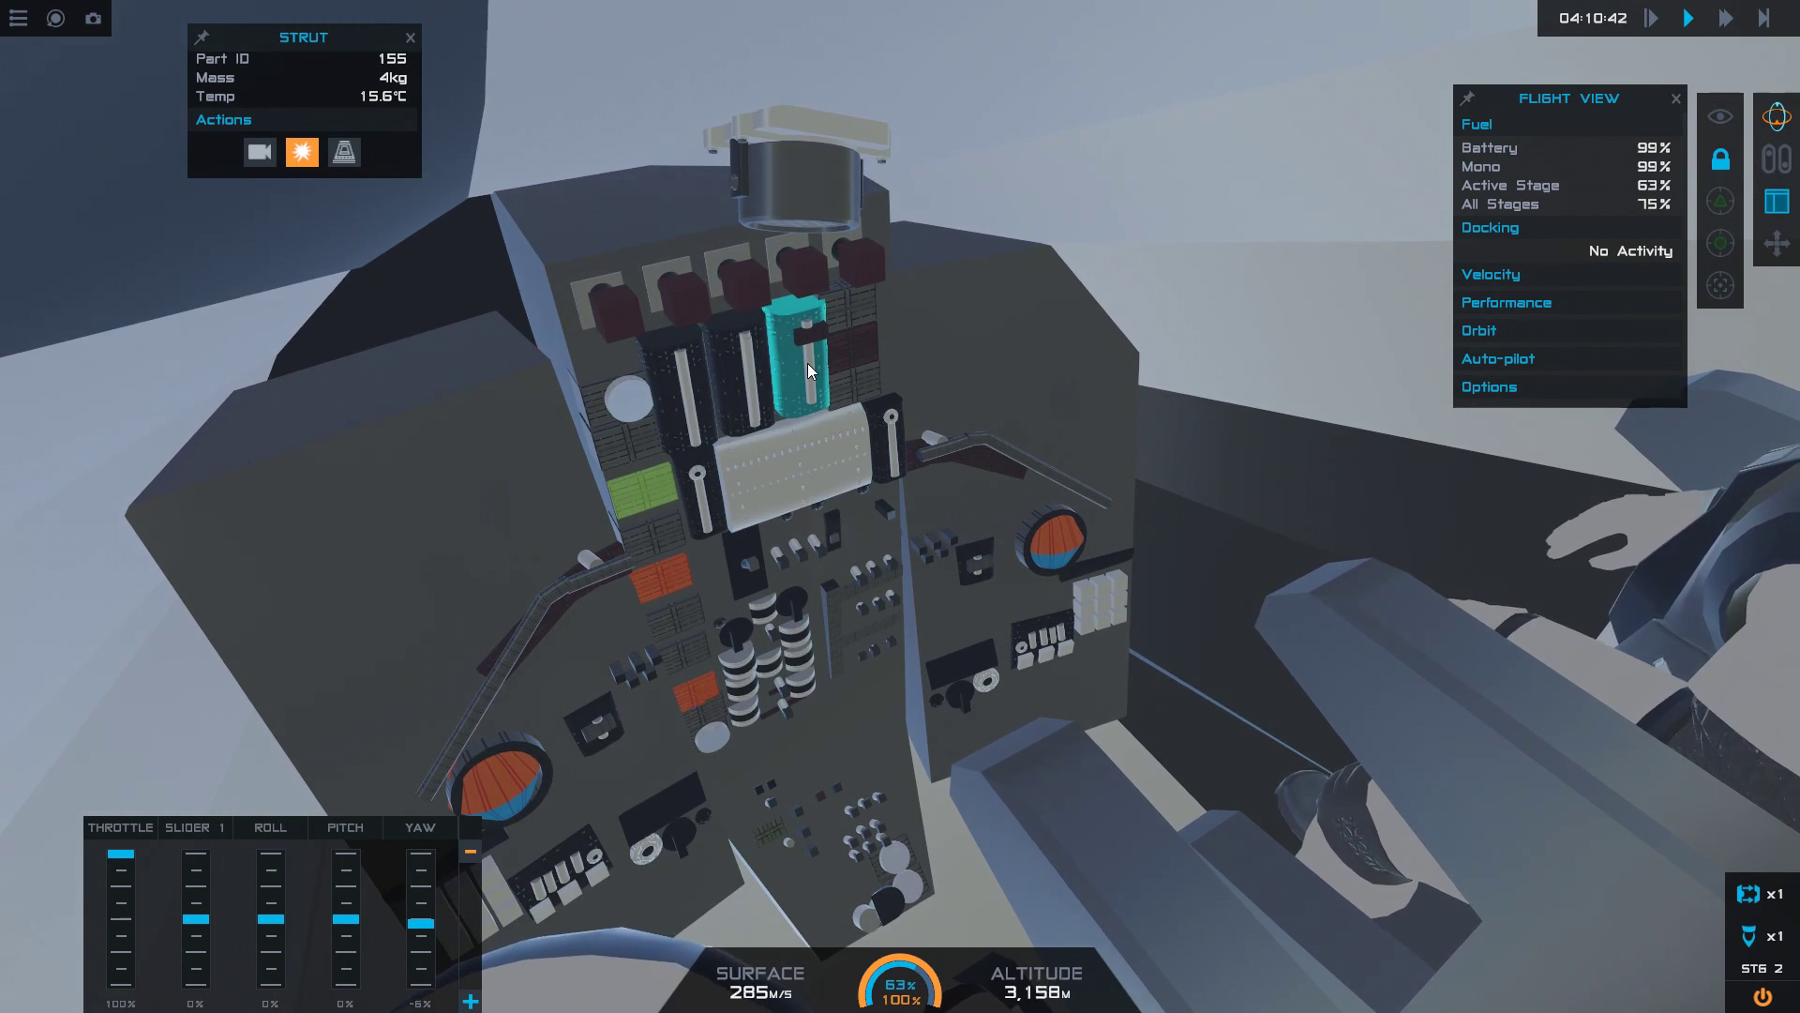
click(808, 362)
click(816, 186)
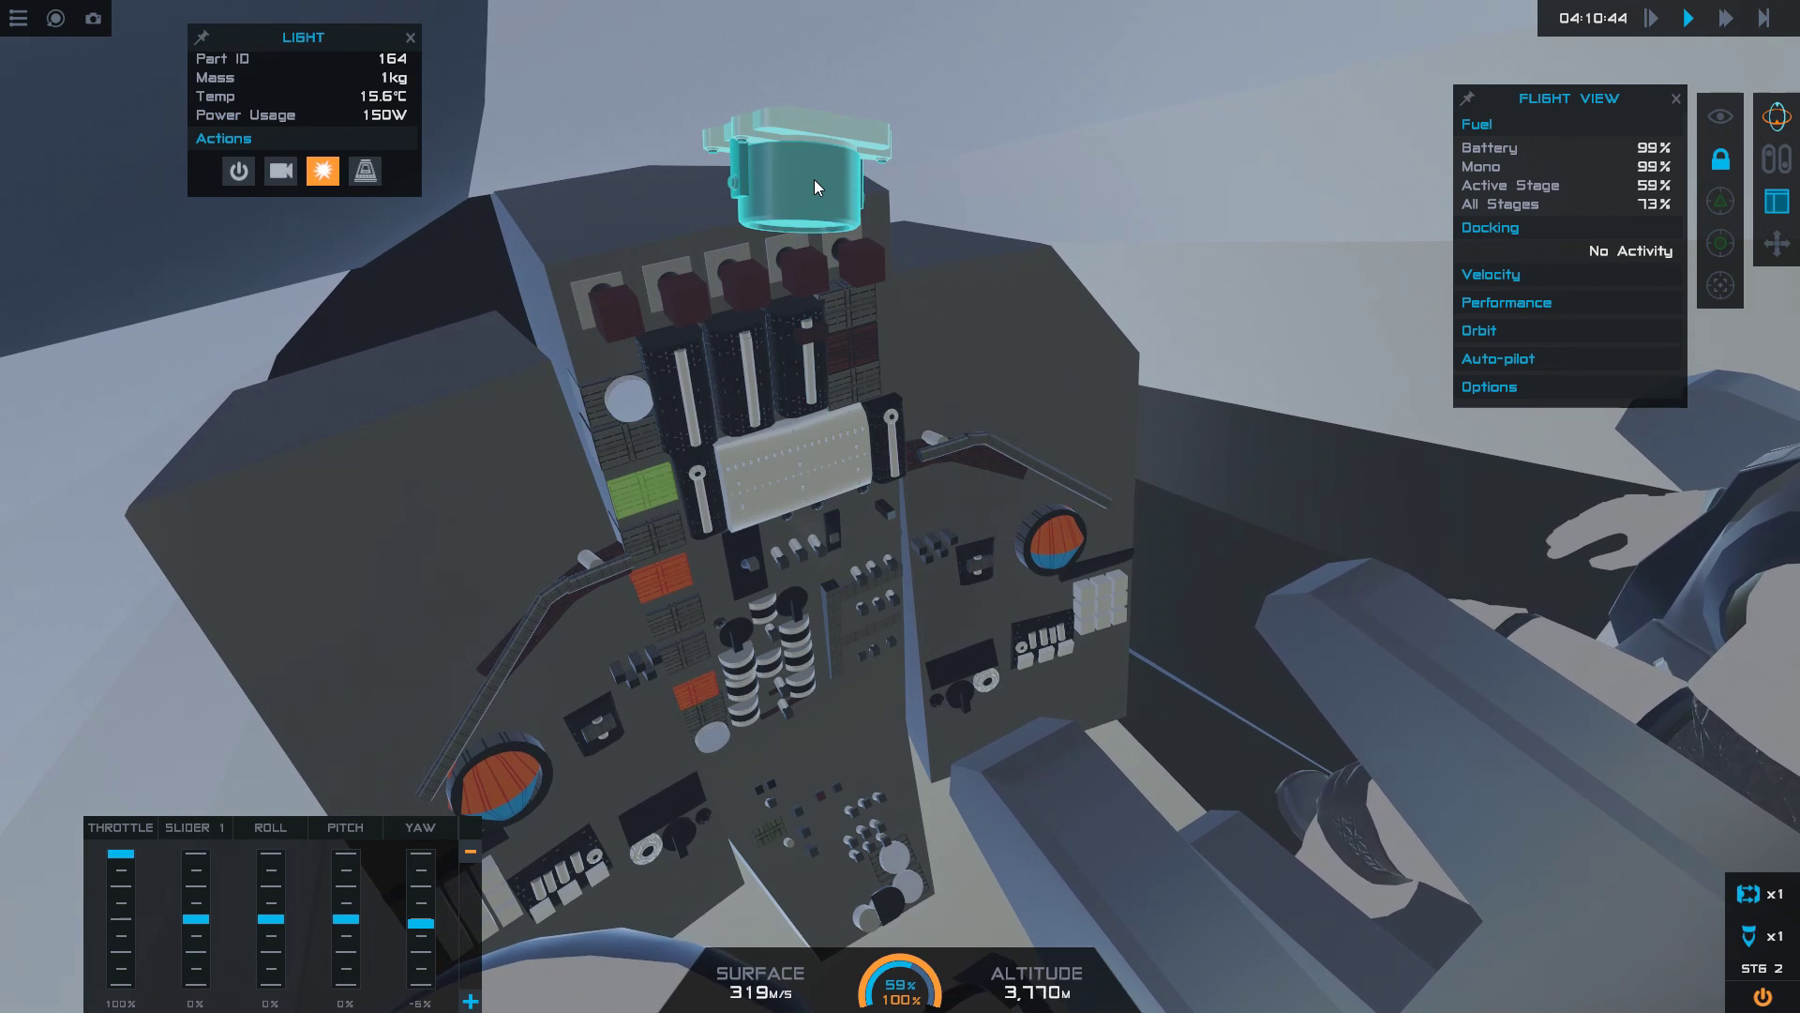
click(1053, 553)
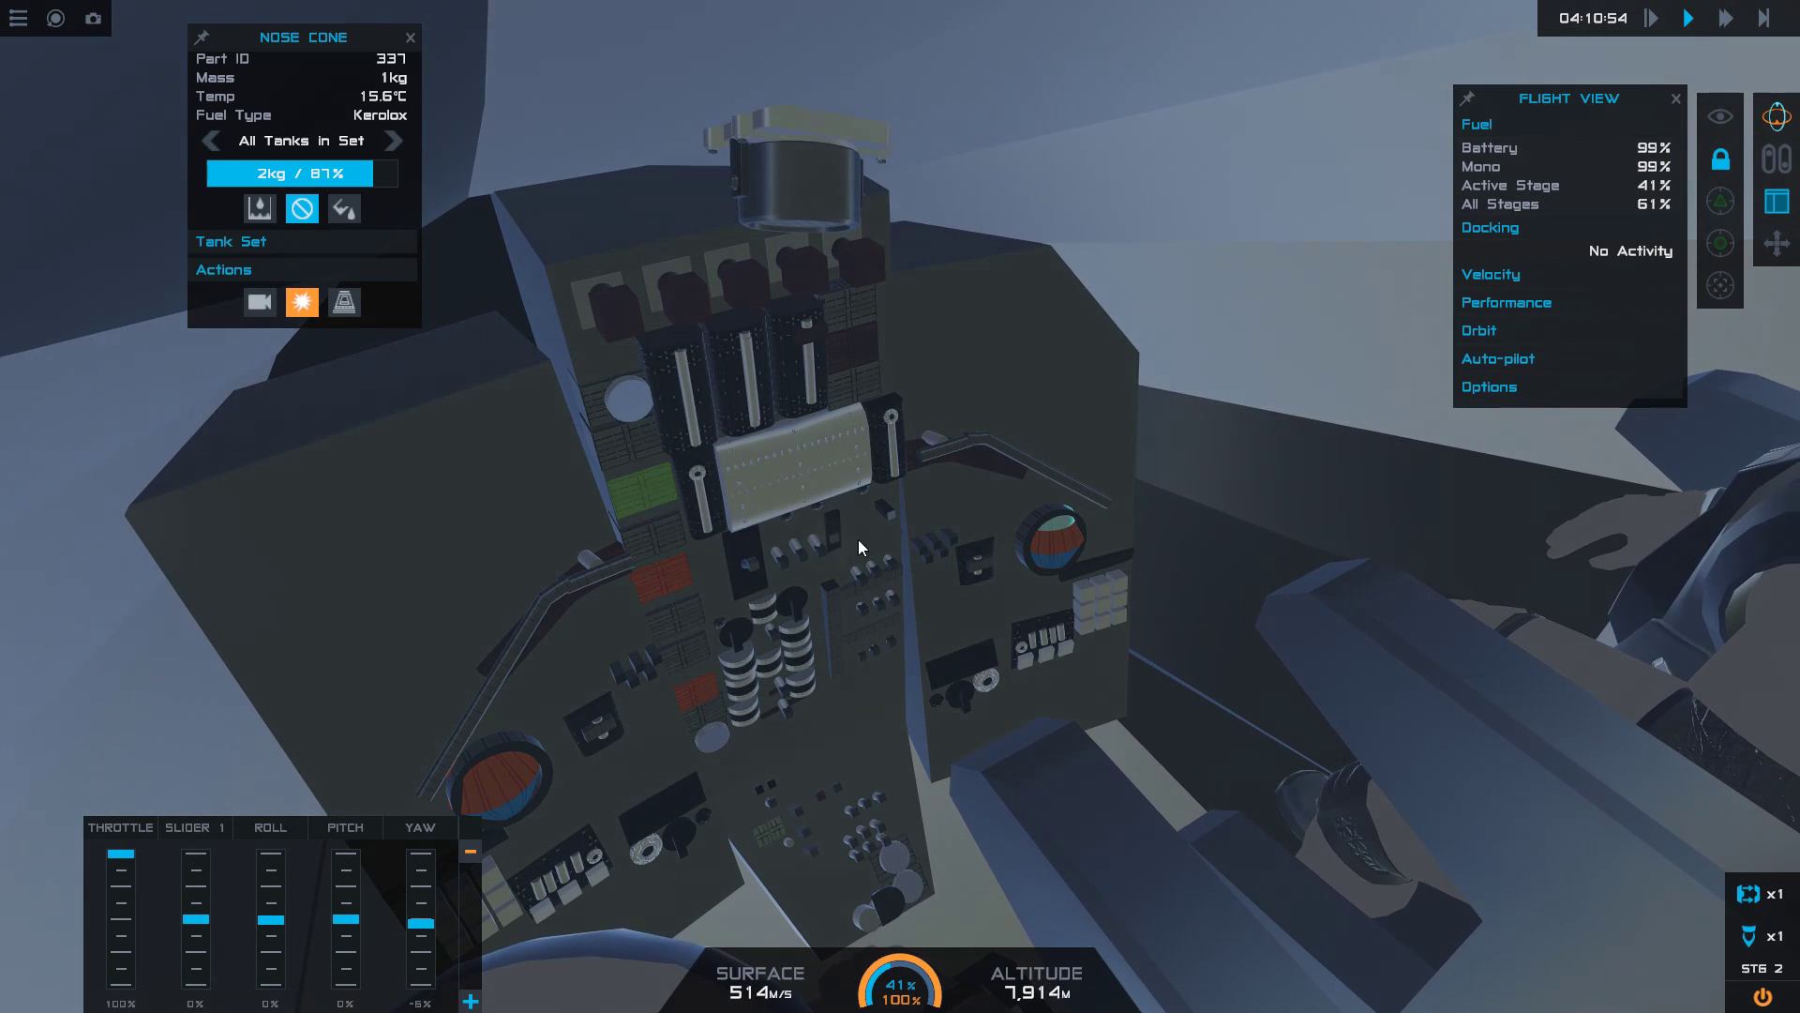
- Steer the climbing rocket in pitch and yaw, and cycle the cameras through the astronaut view to the external view
key(w)
key(a)
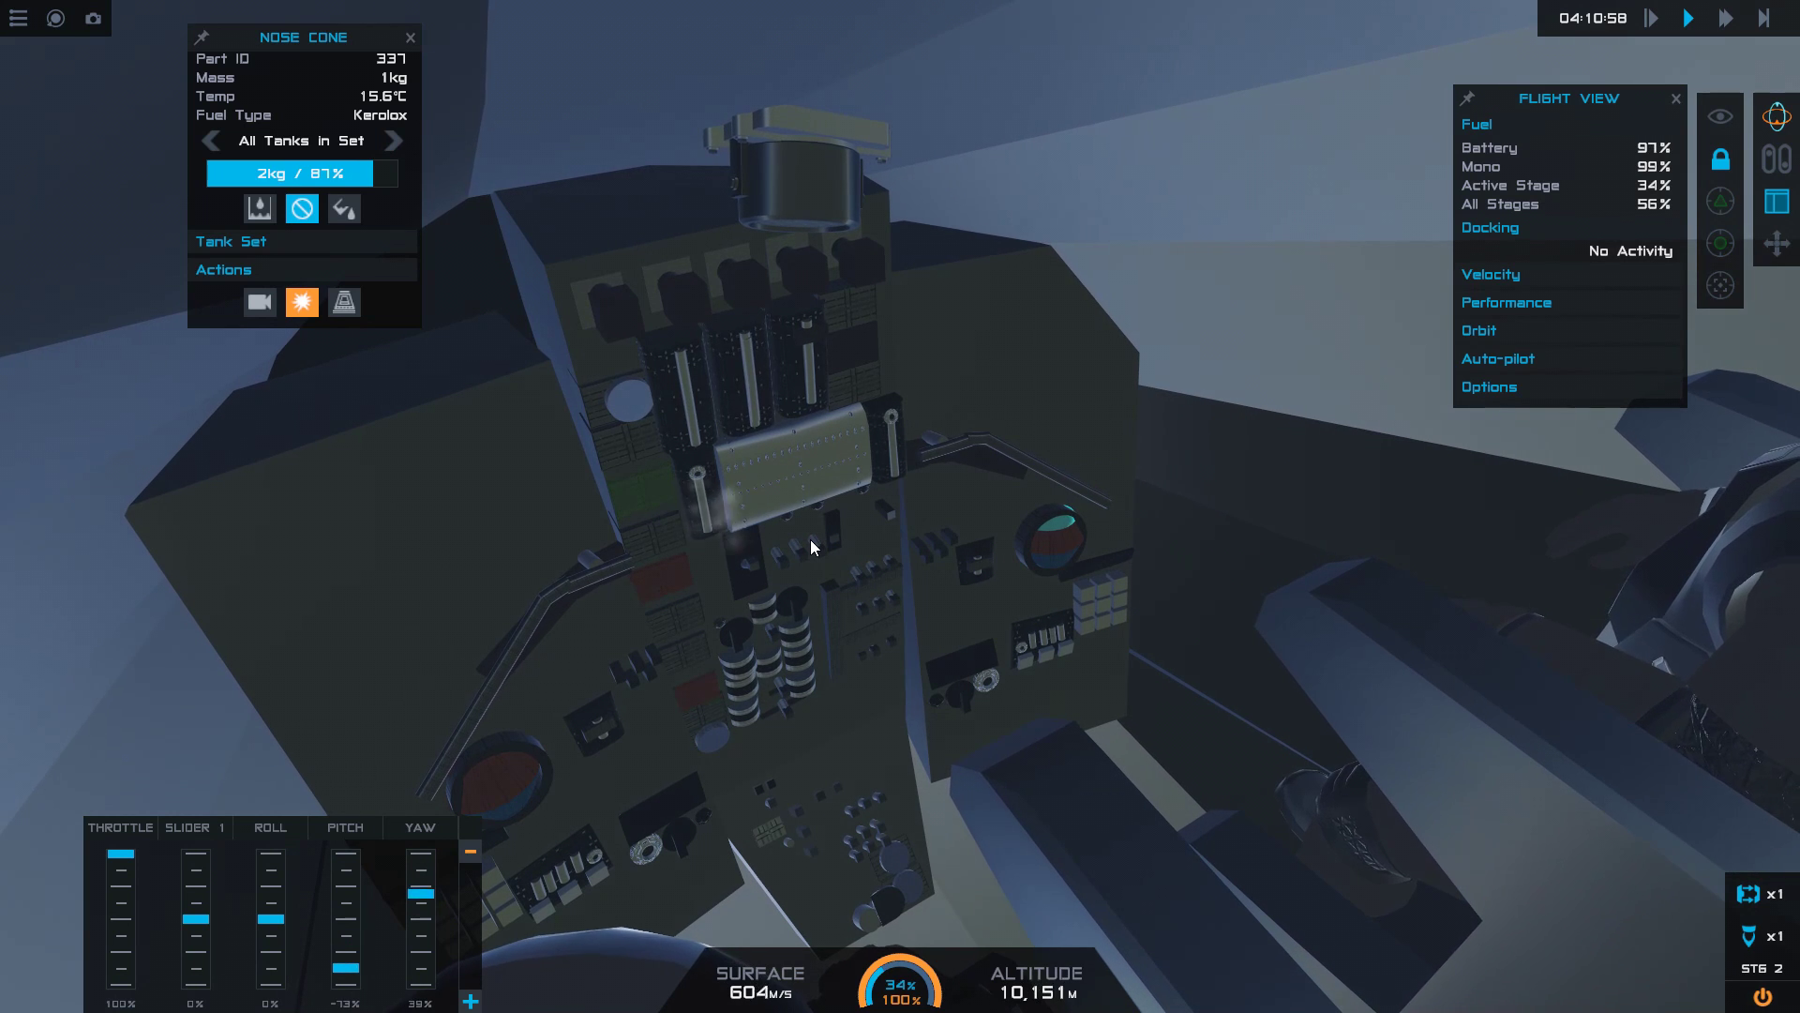
key(c)
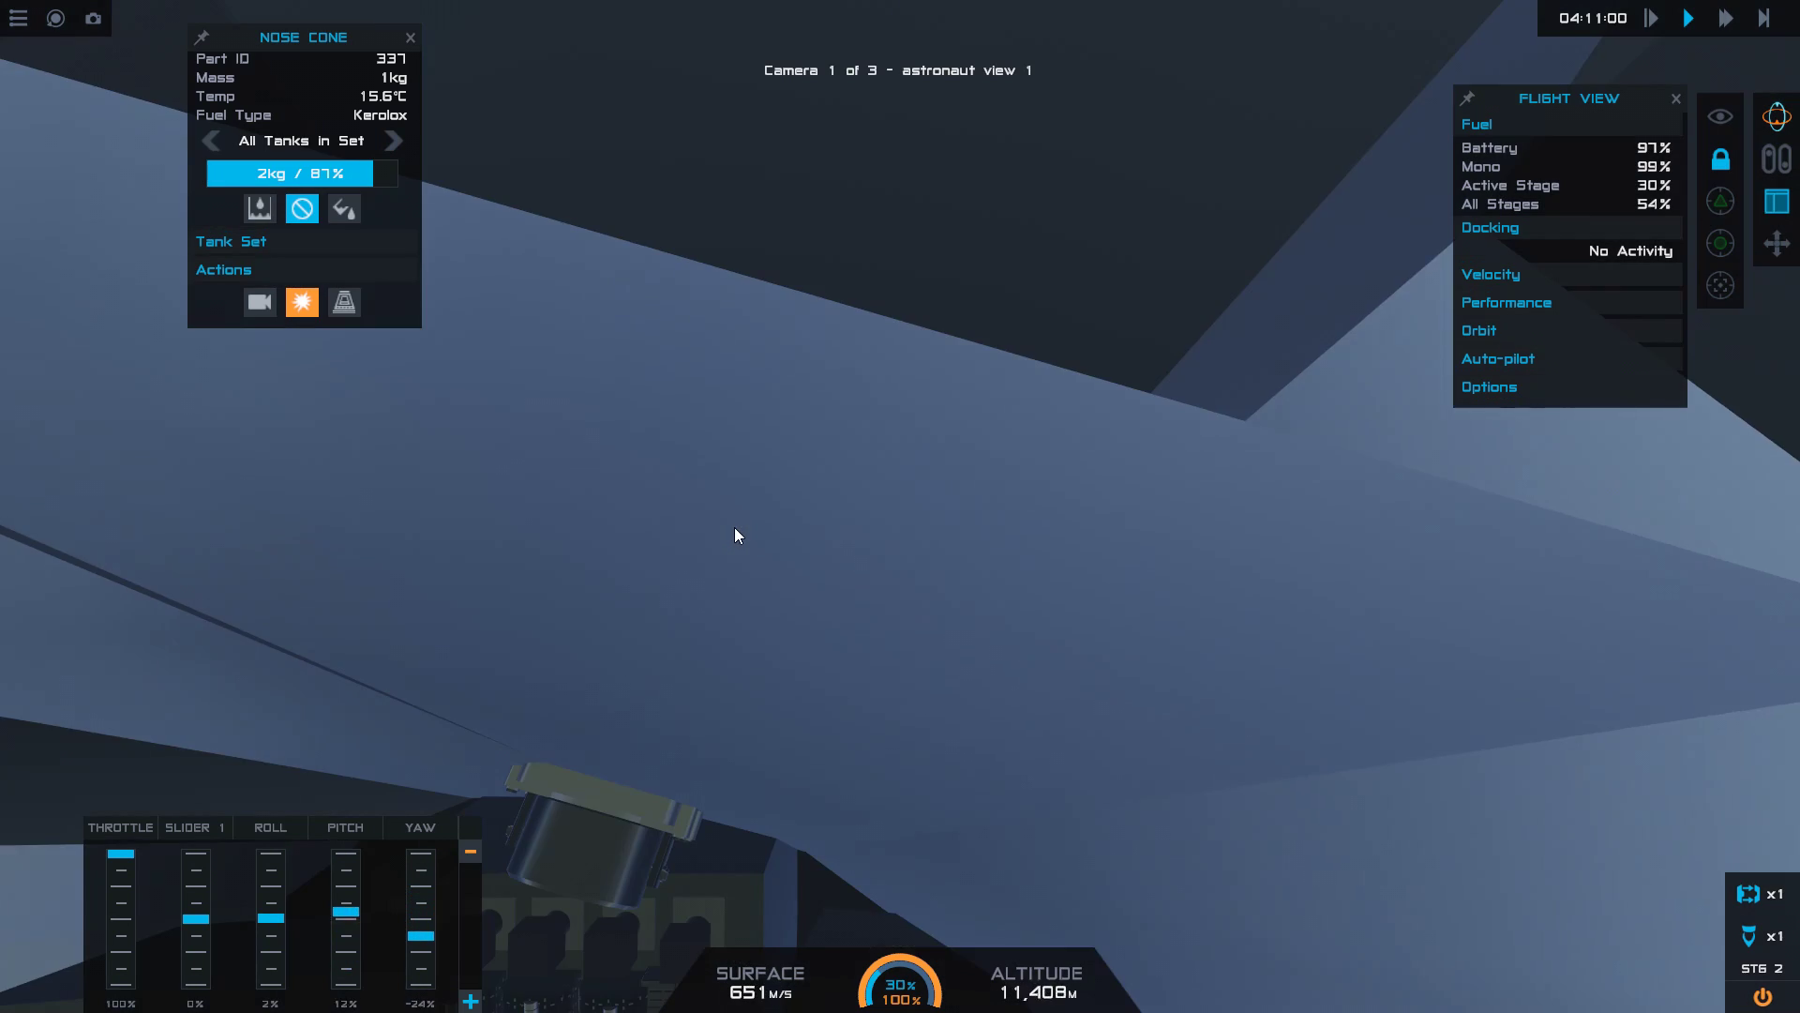
key(c)
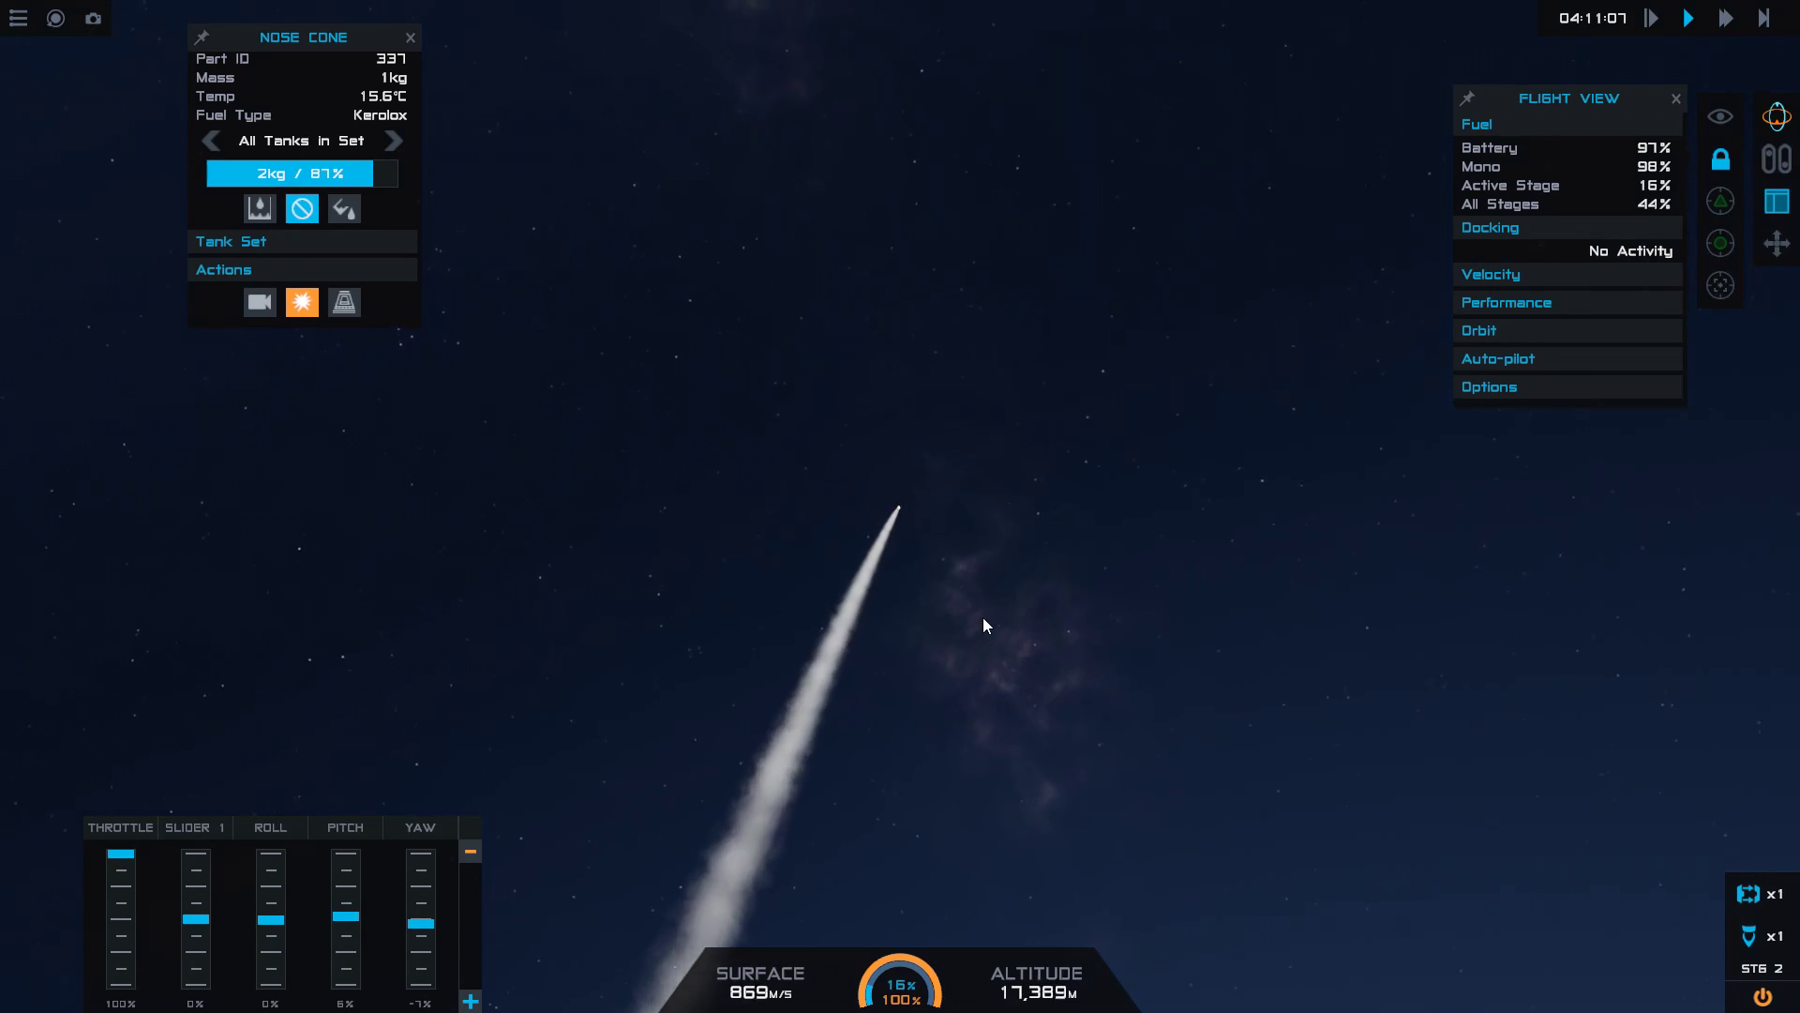
key(c)
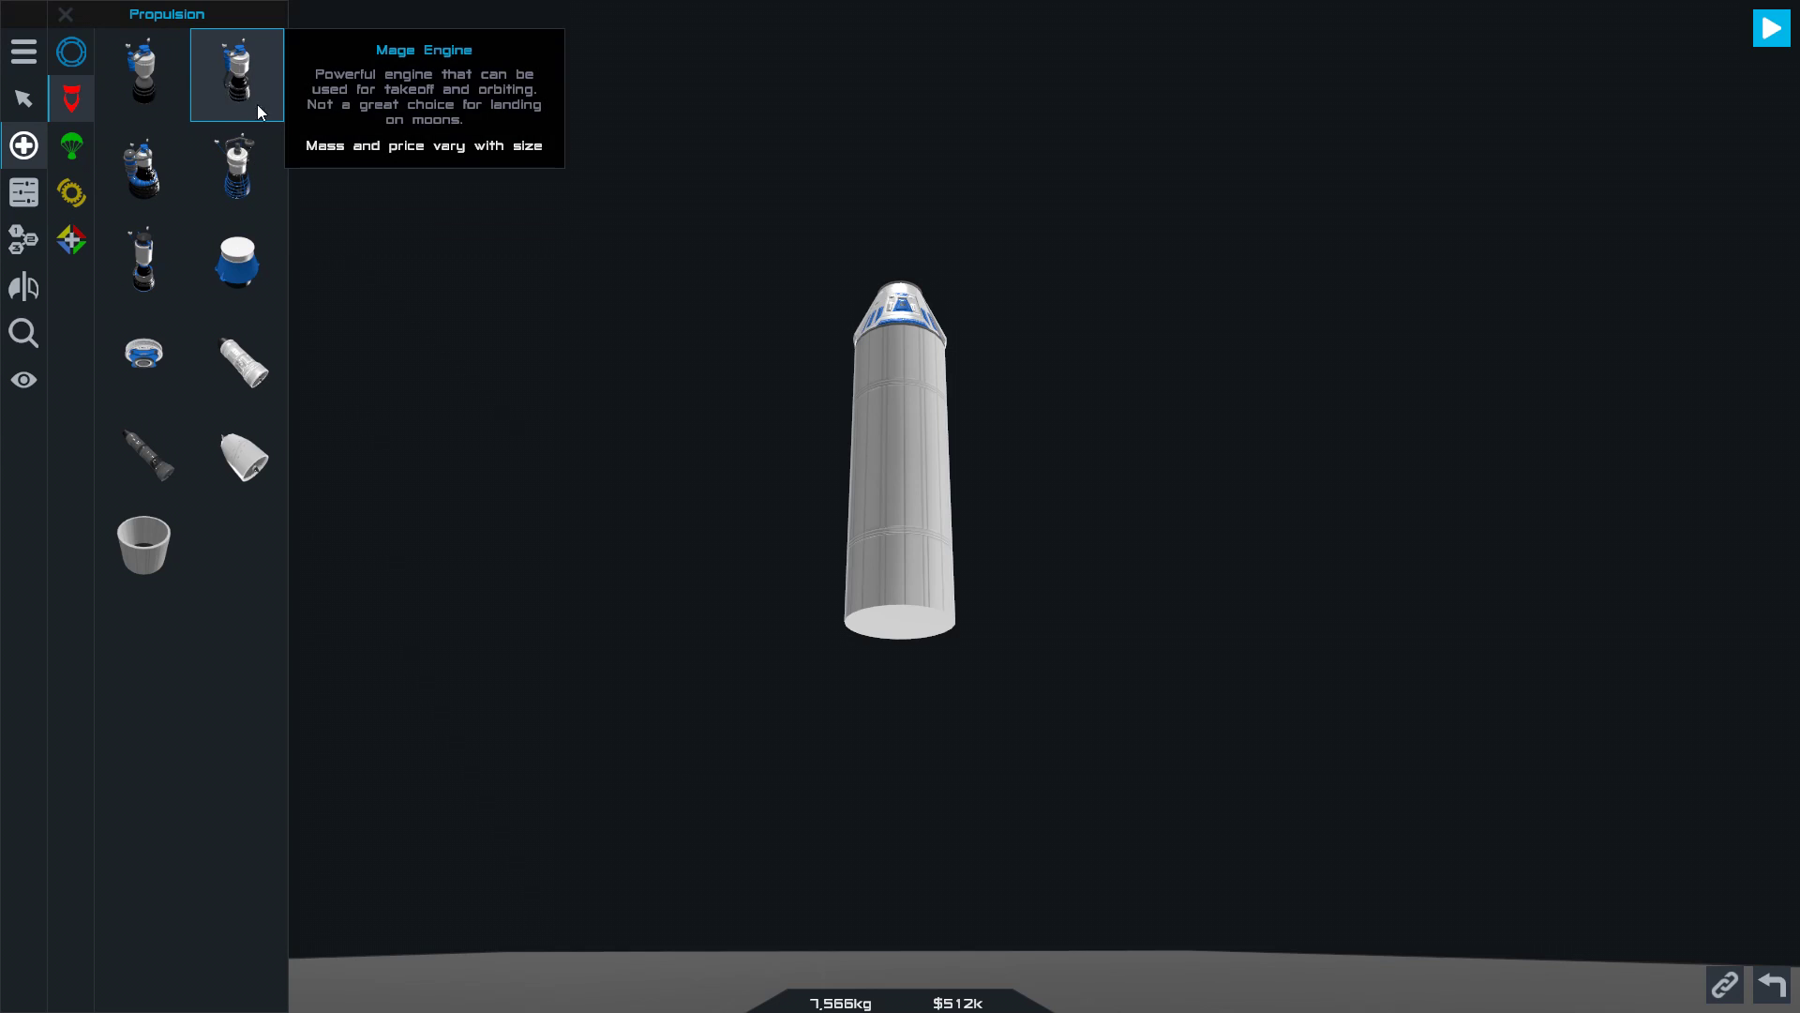
- Attach a Mage Engine beneath the lowest fuel tank and open its part properties
drag(257, 104, 890, 638)
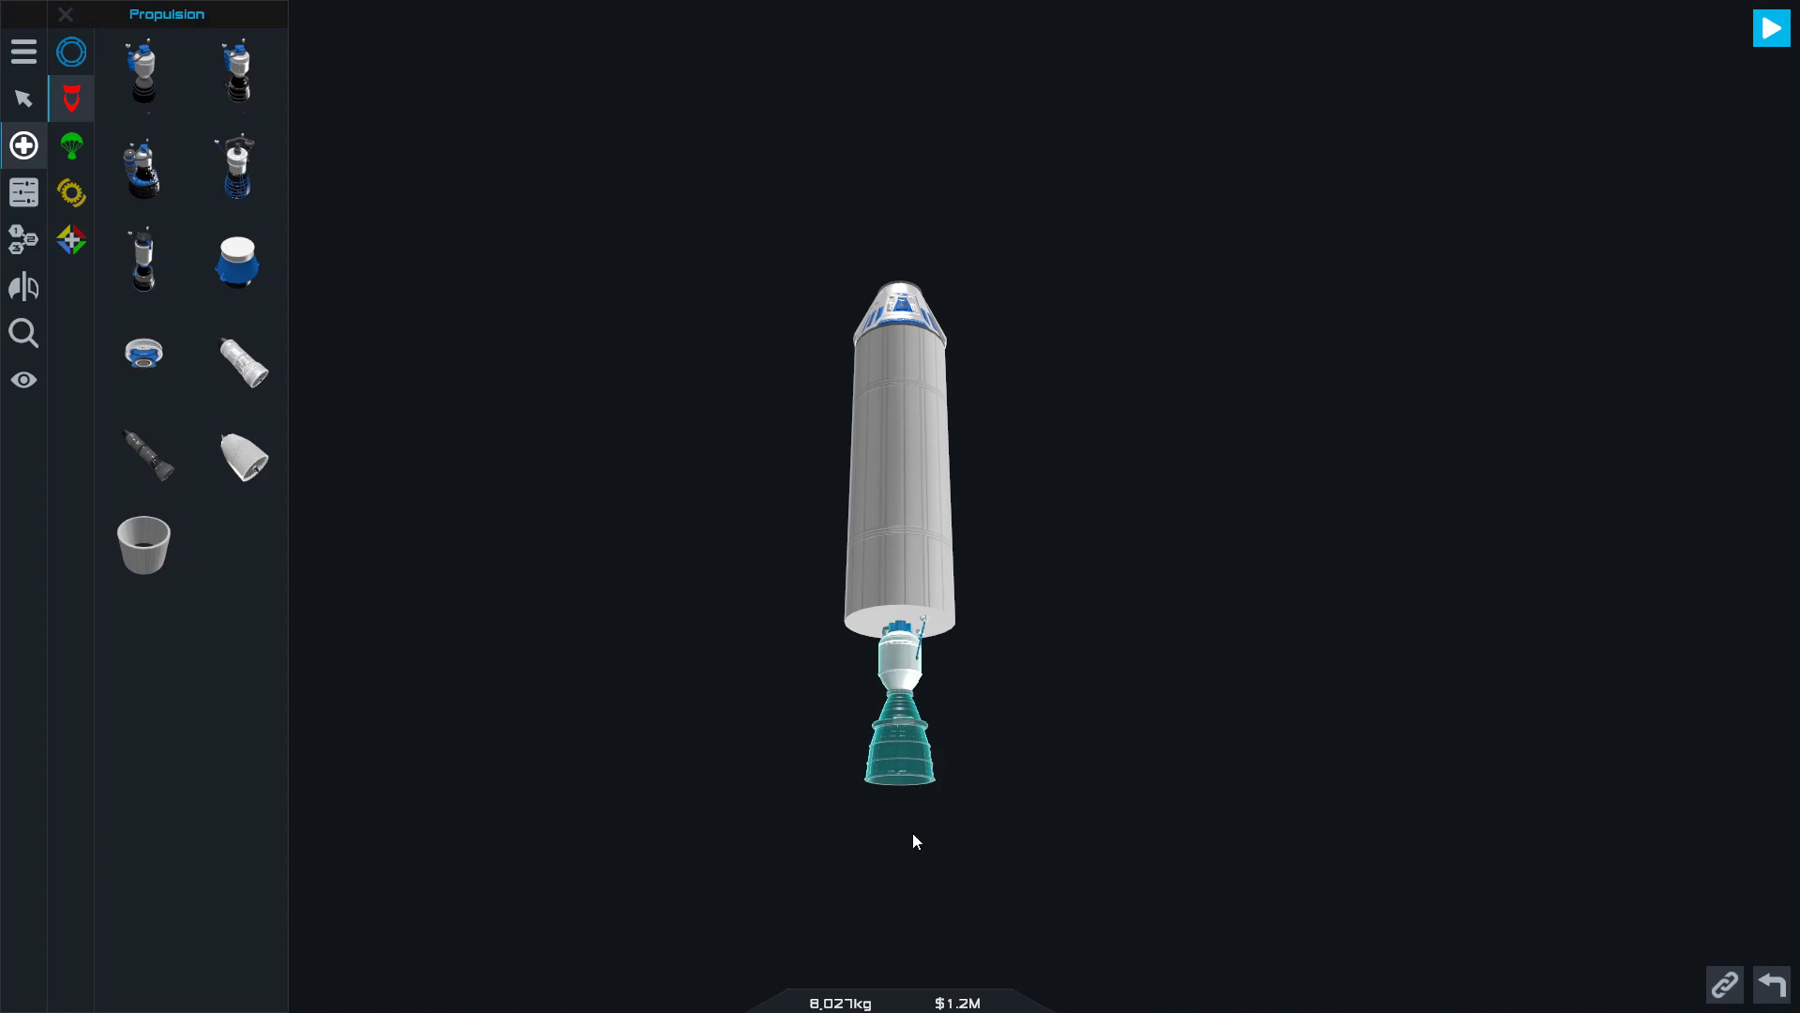
drag(914, 833, 1068, 750)
scroll(1019, 844, up, 4)
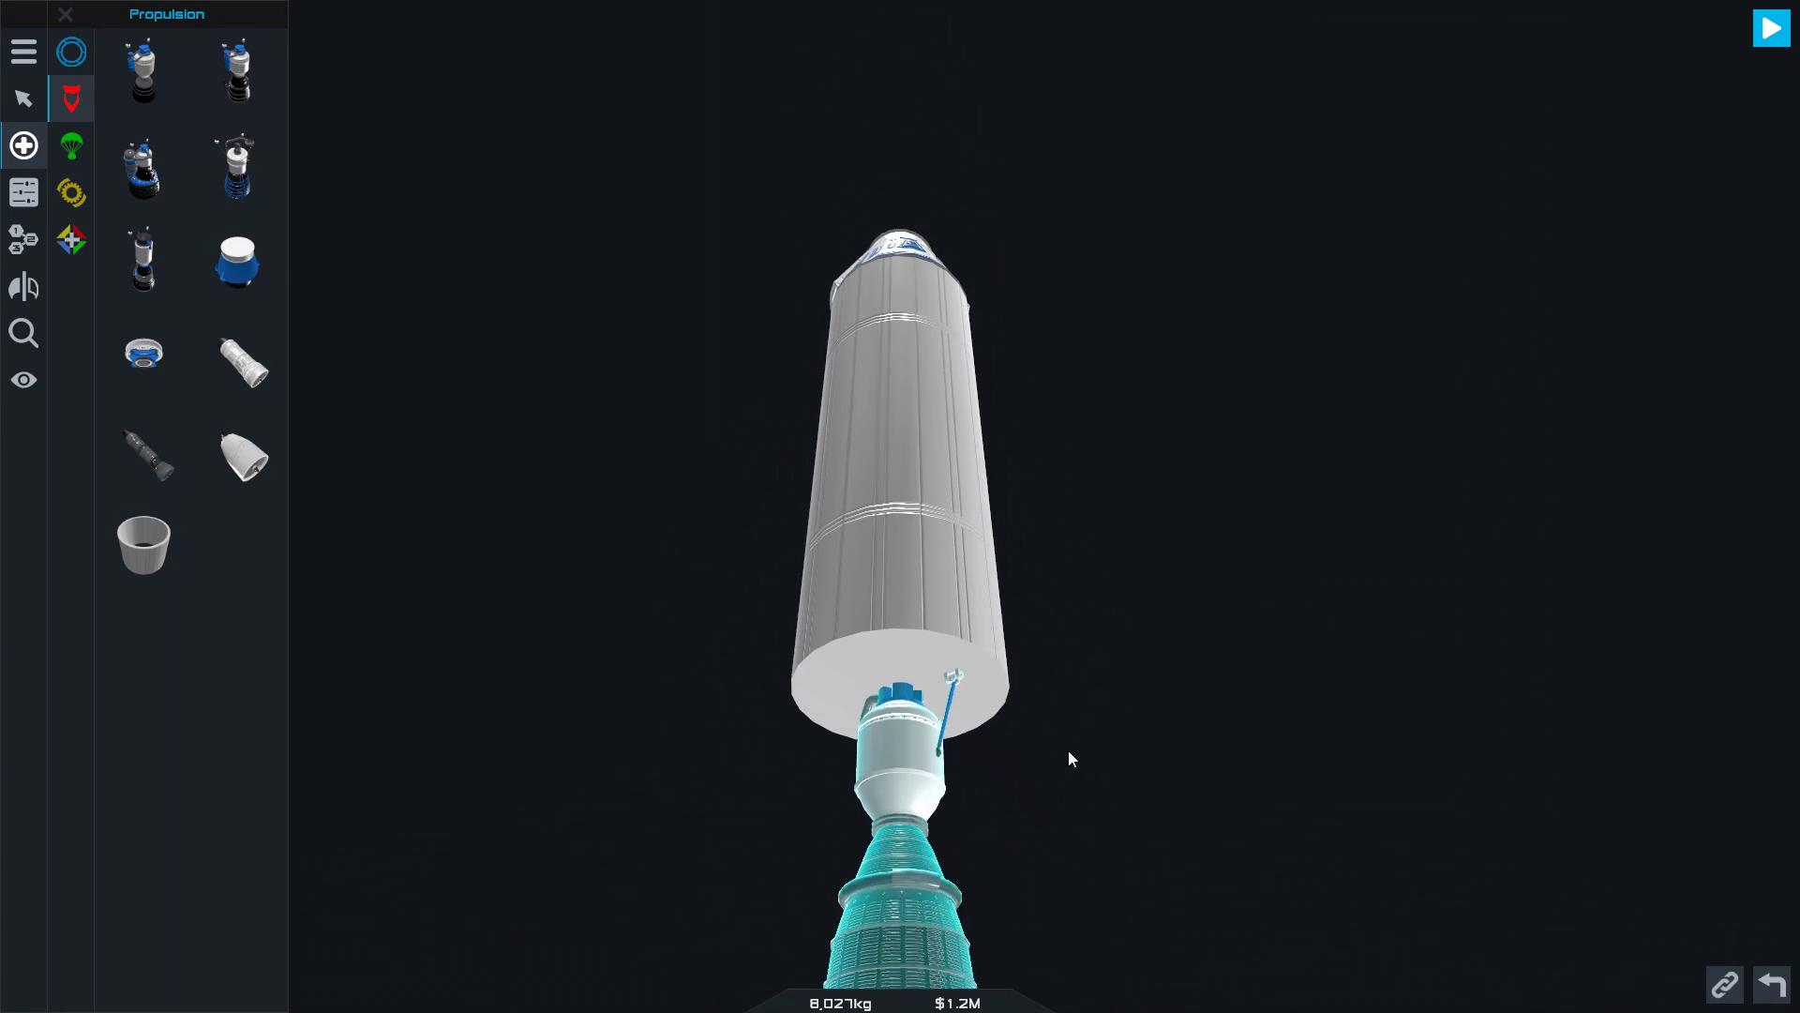
click(24, 193)
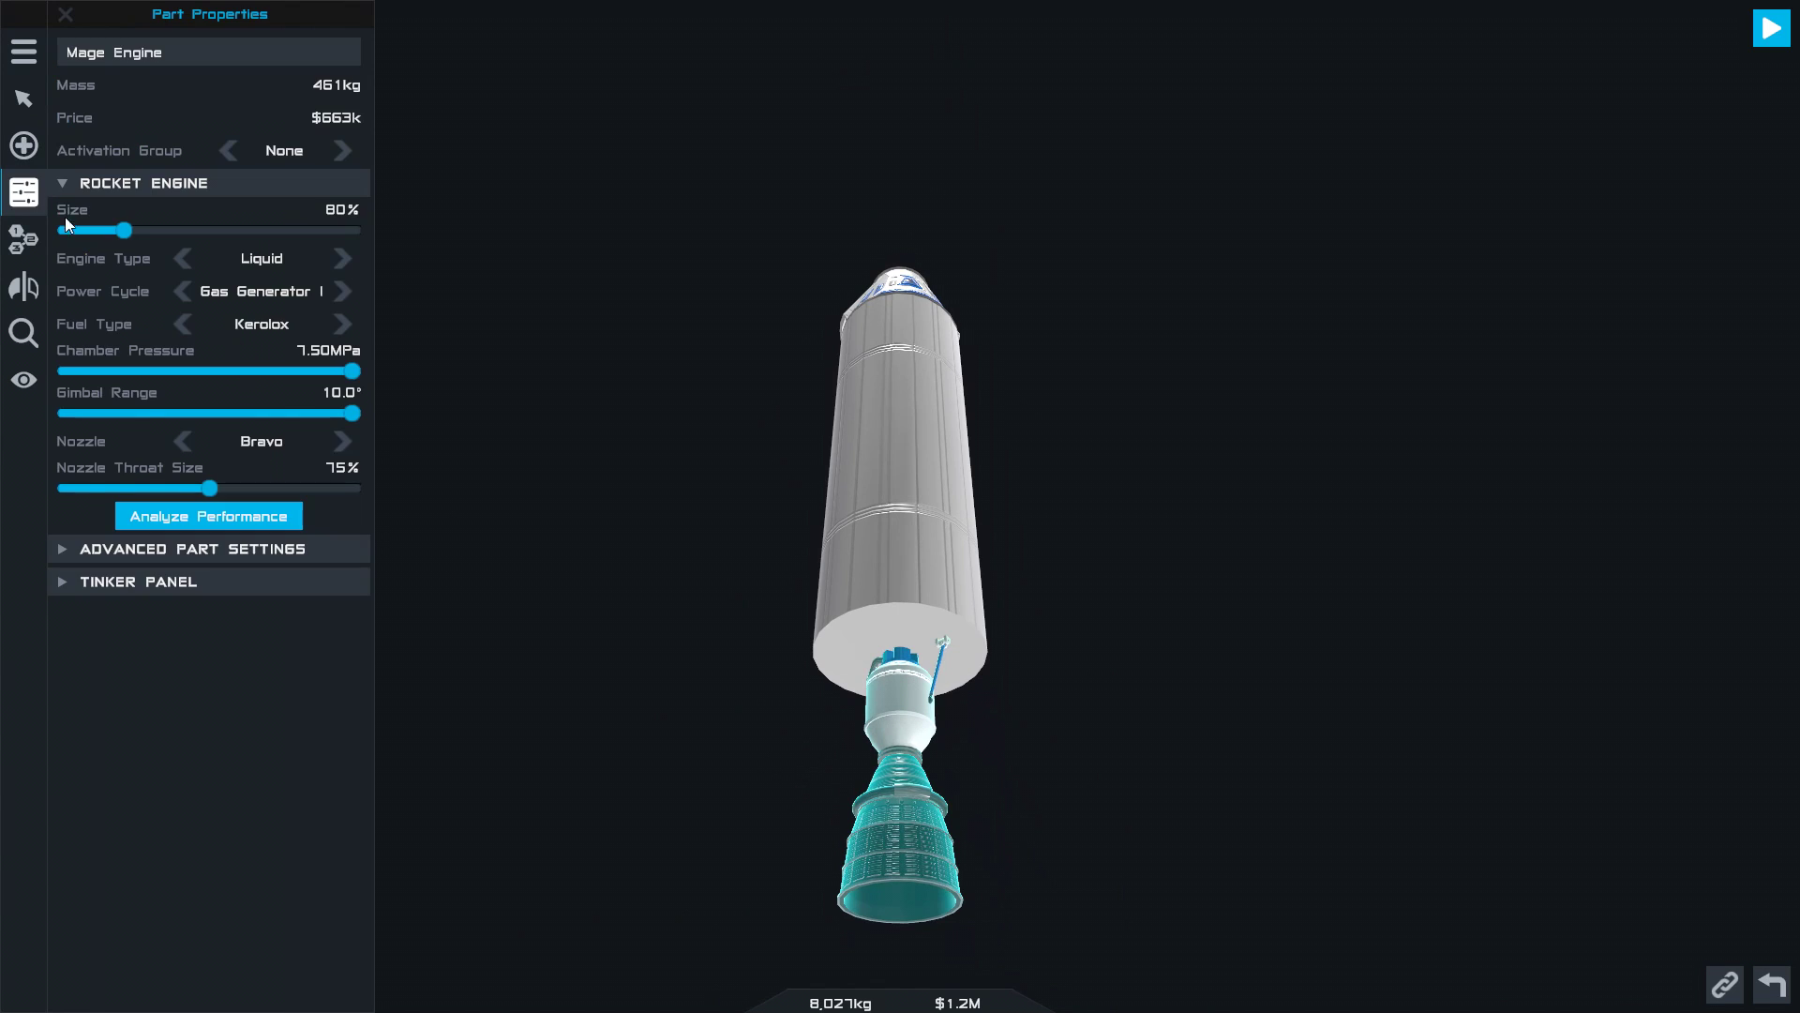
- Cycle the Mage Engine's power cycle through Staged to Full Flow Staged and view its turbopump hardware from another angle
click(343, 293)
scroll(697, 672, down, 2)
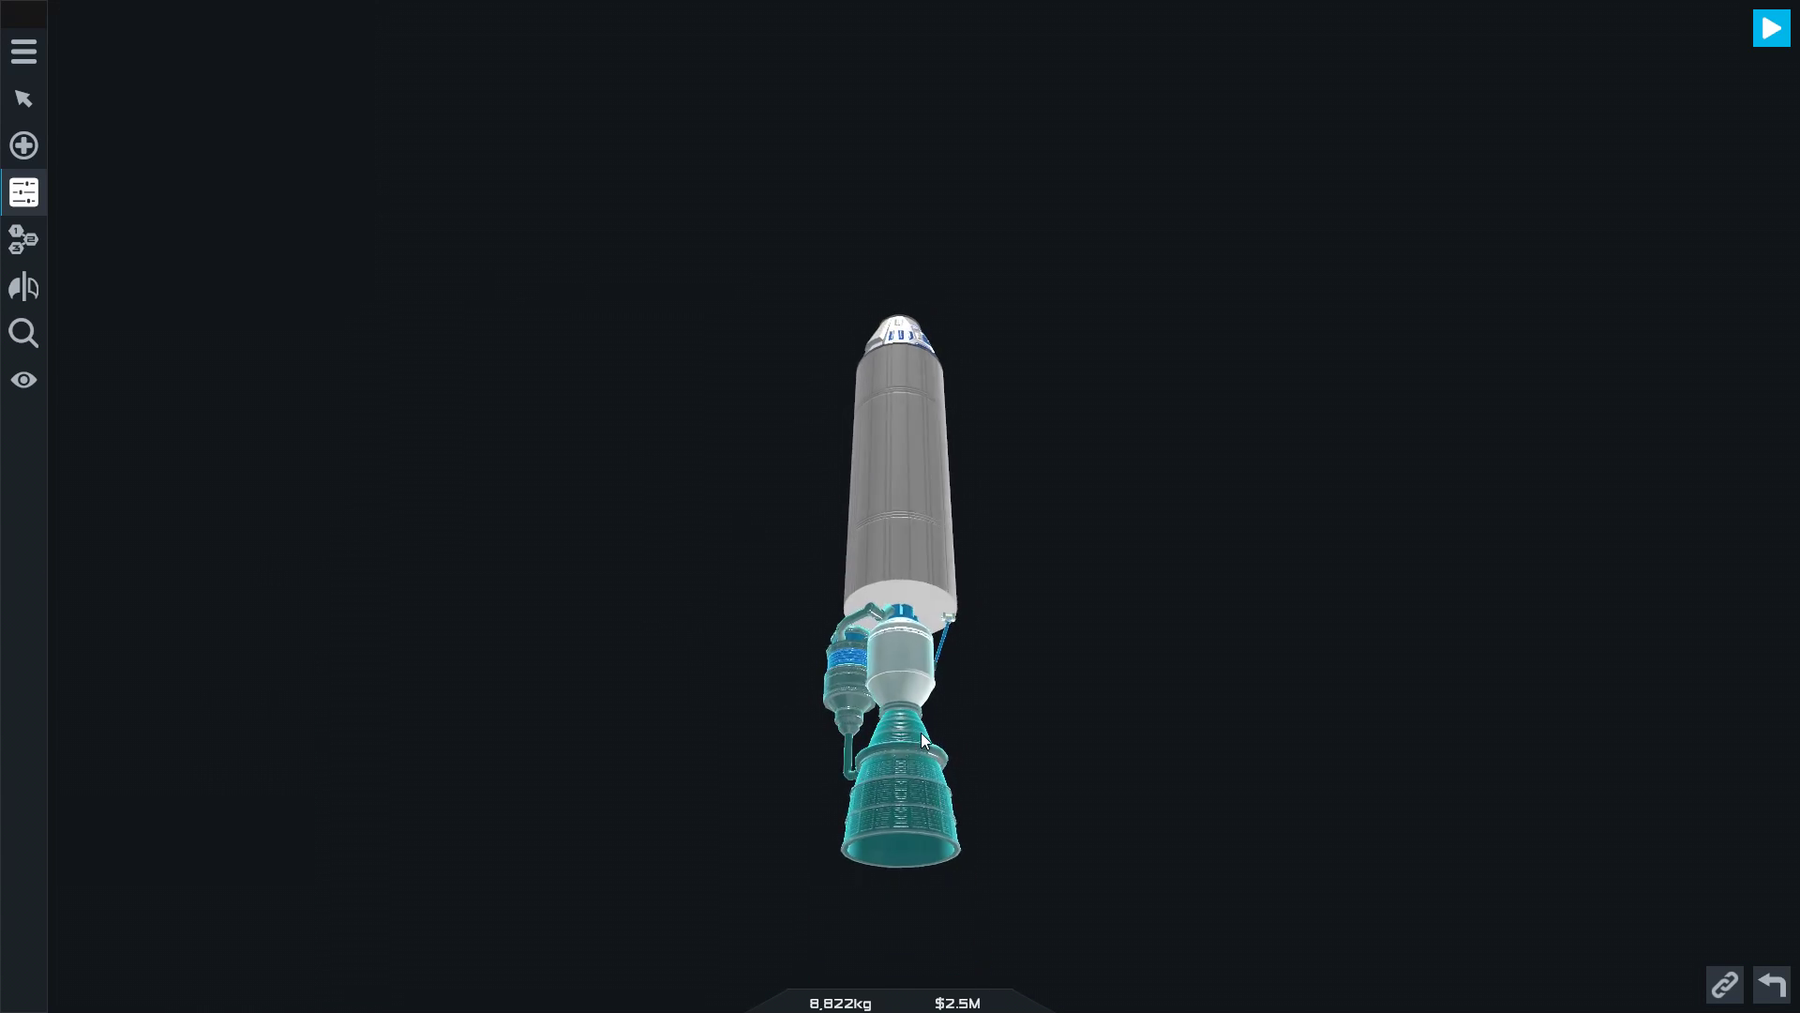
click(924, 717)
click(340, 293)
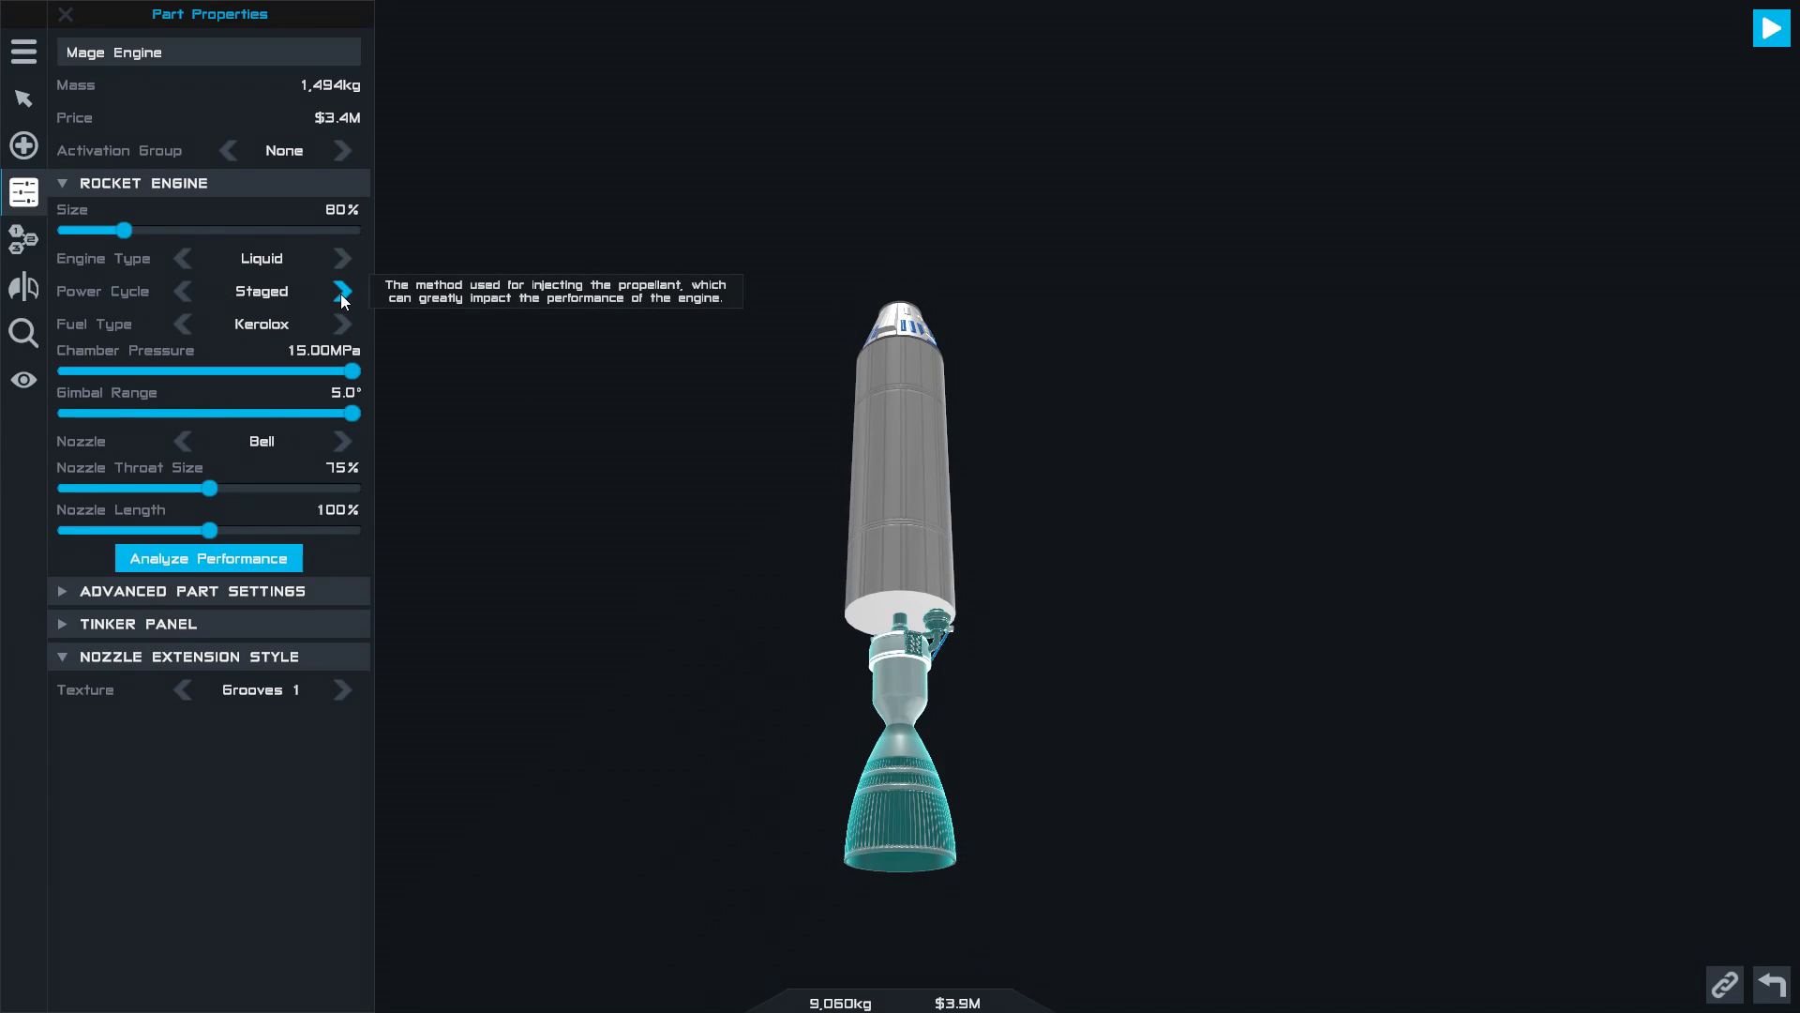
click(342, 292)
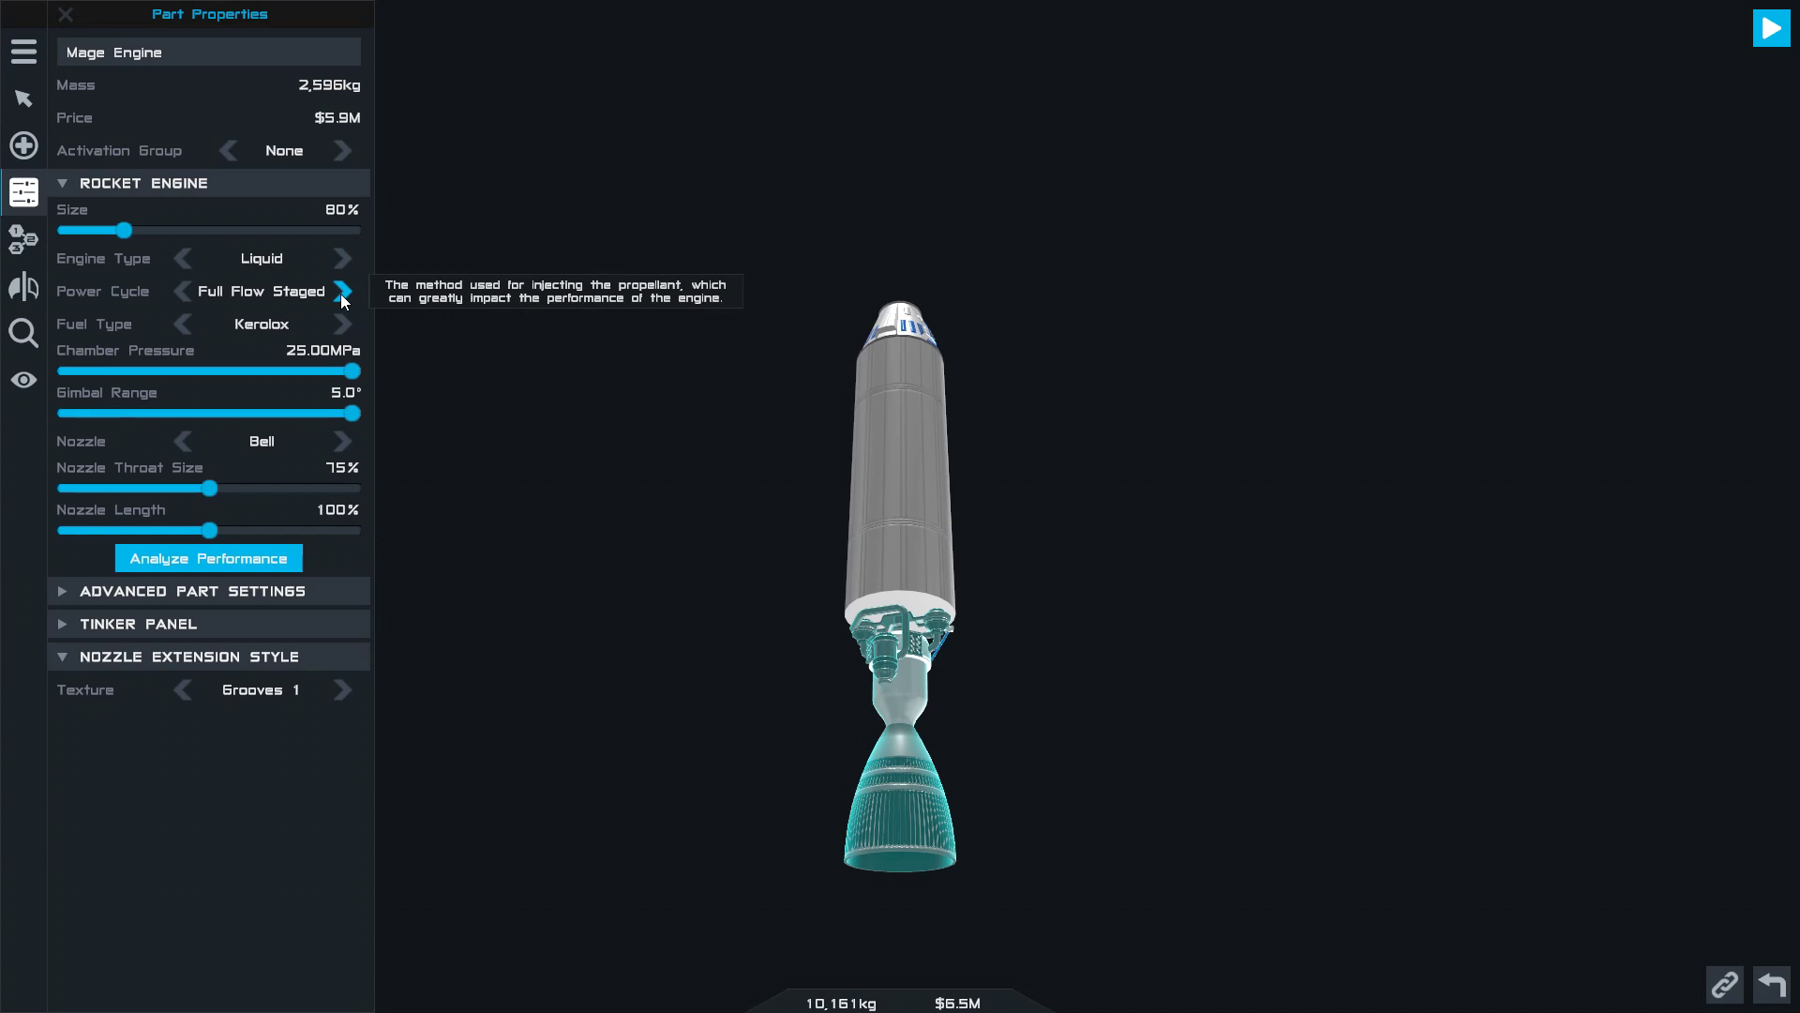
drag(937, 703, 800, 712)
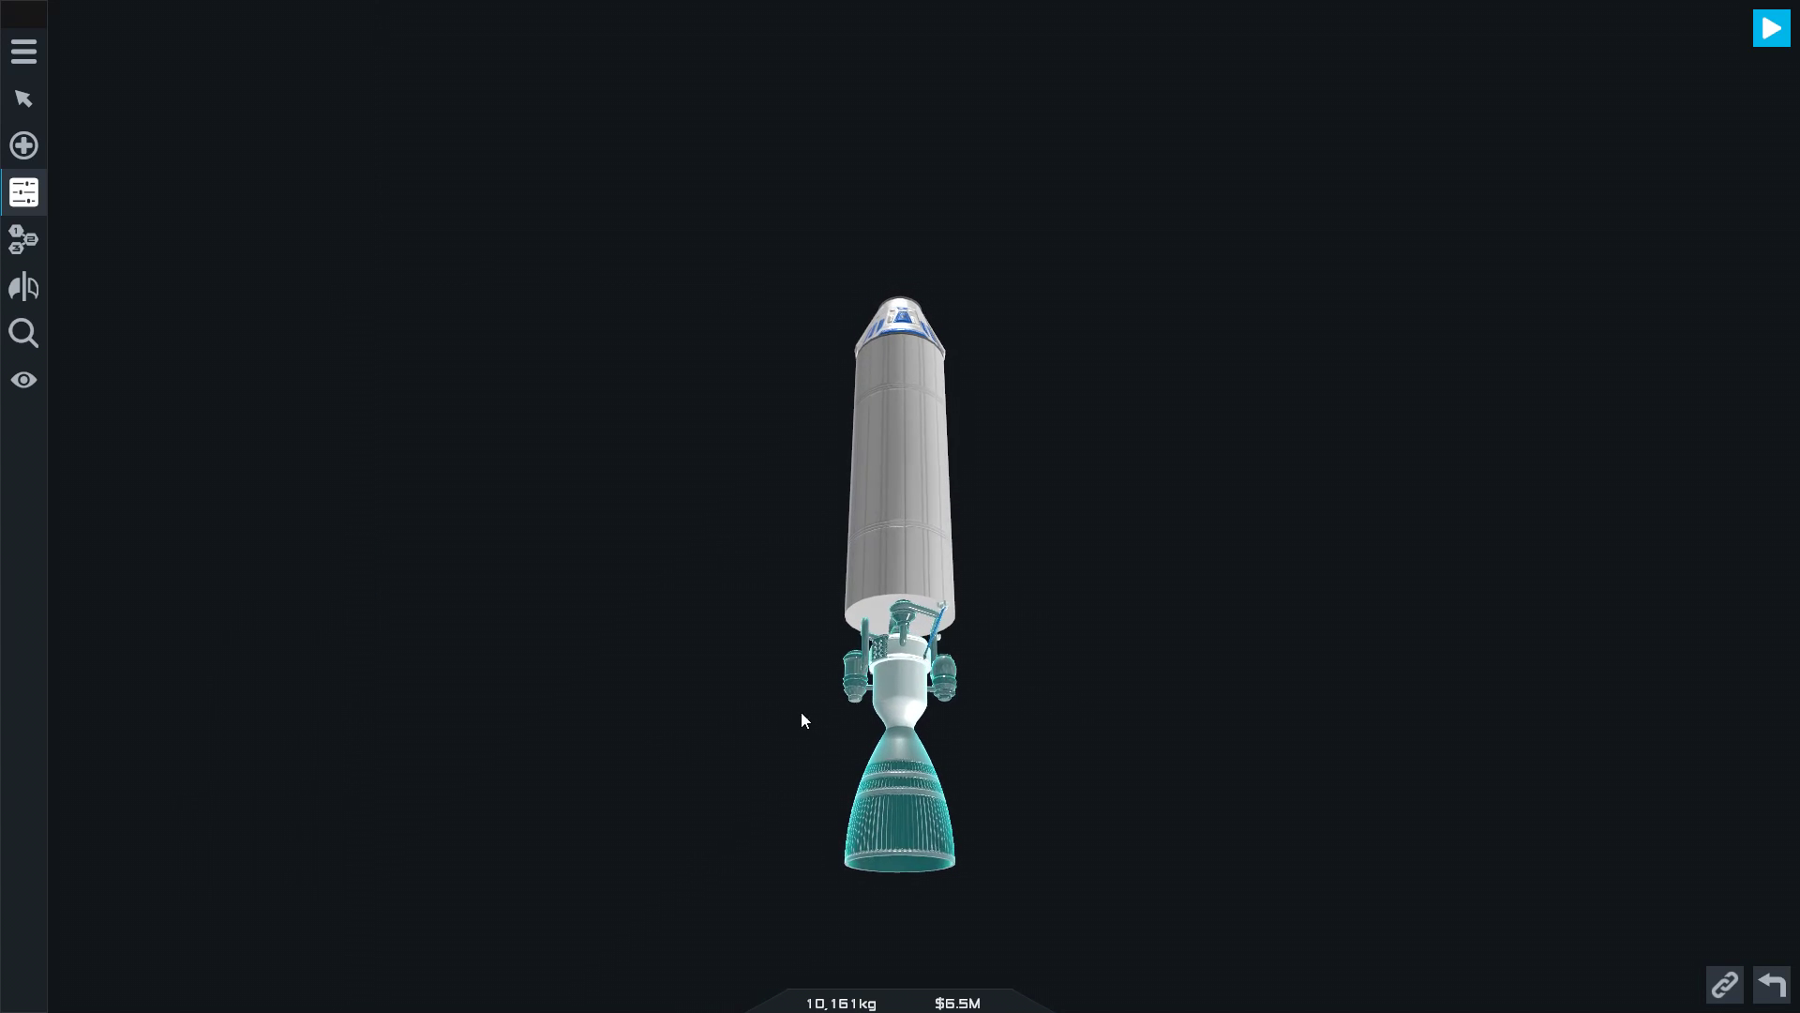
click(940, 679)
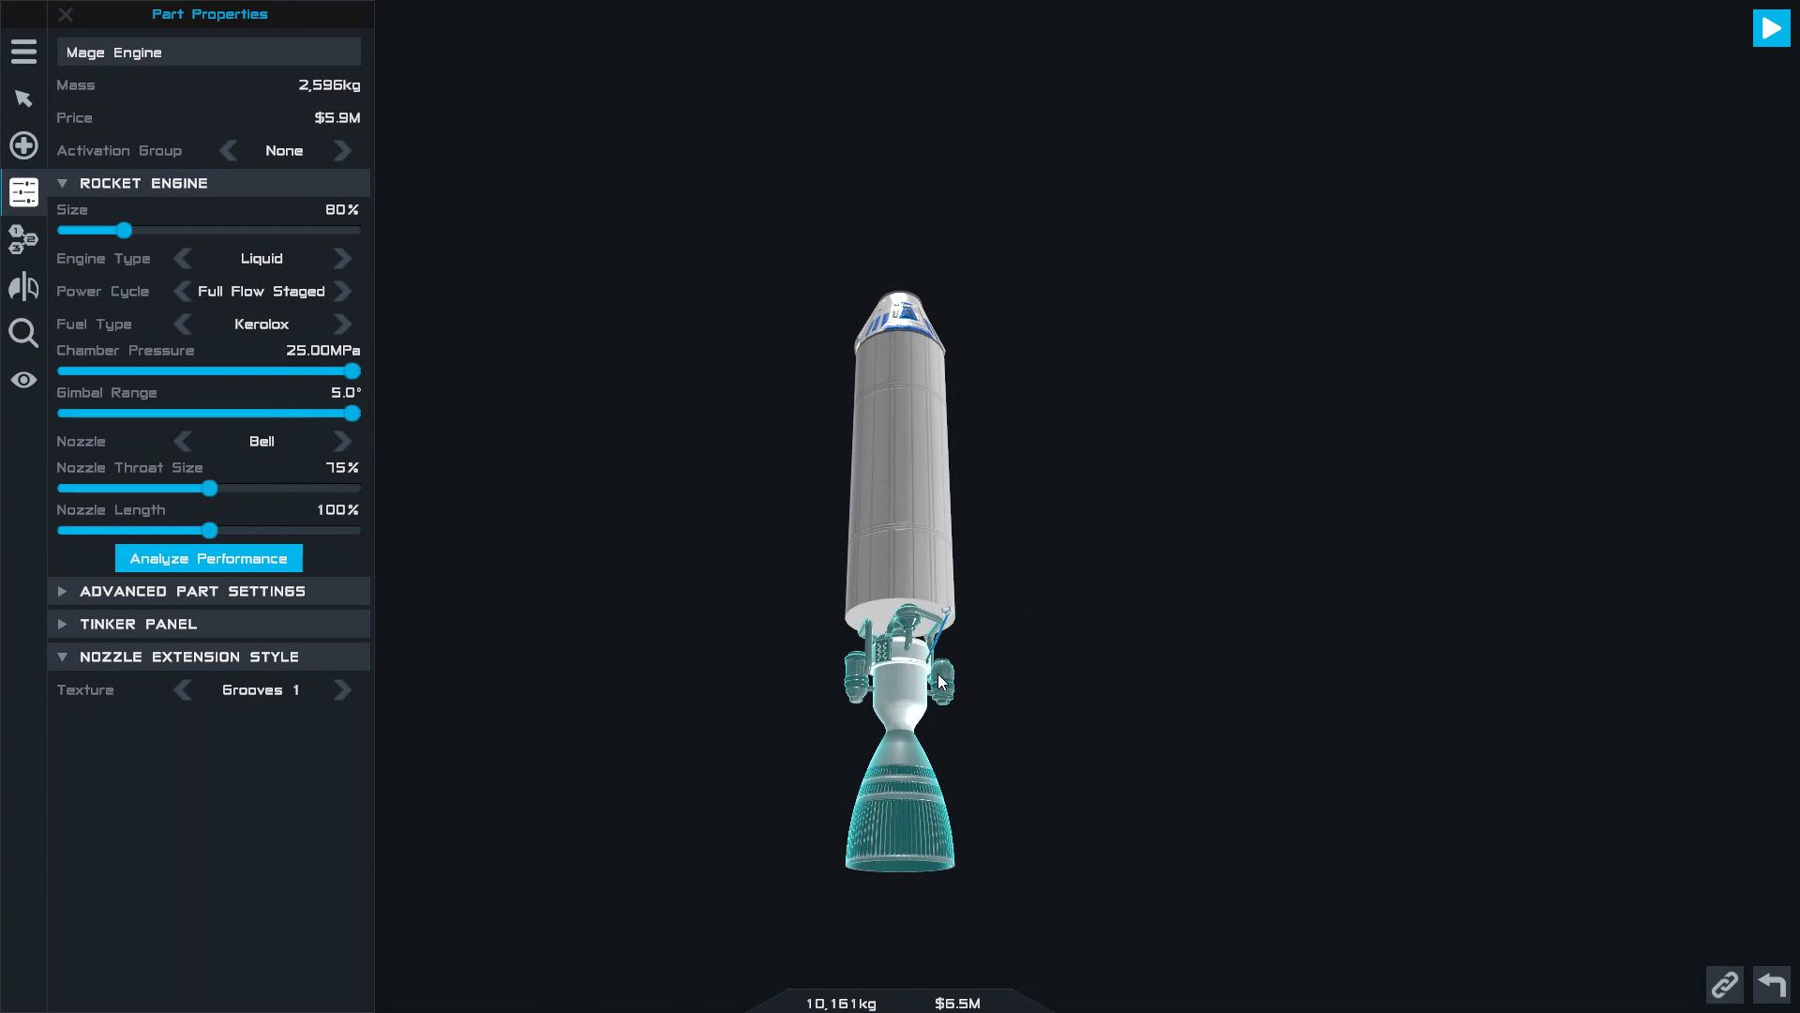
- Cycle the engine's fuel type through Hydrolox and Methalox and return it to Kerolox
click(343, 324)
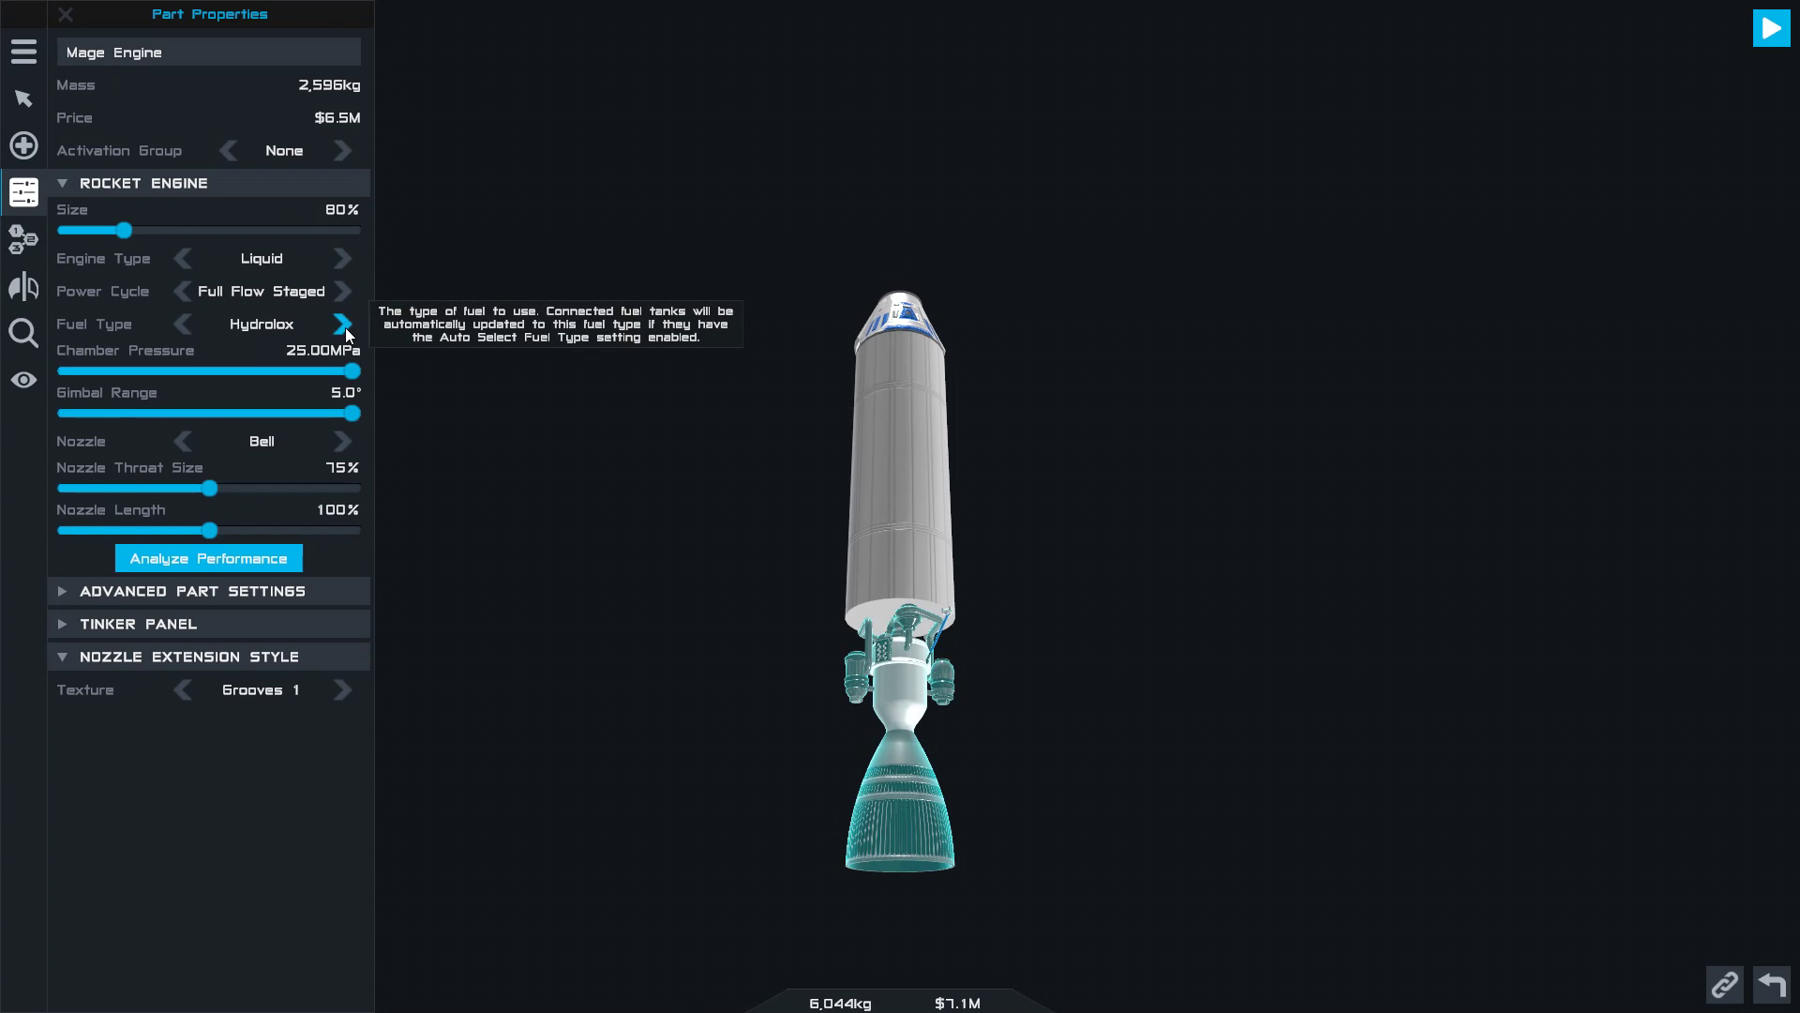
click(343, 324)
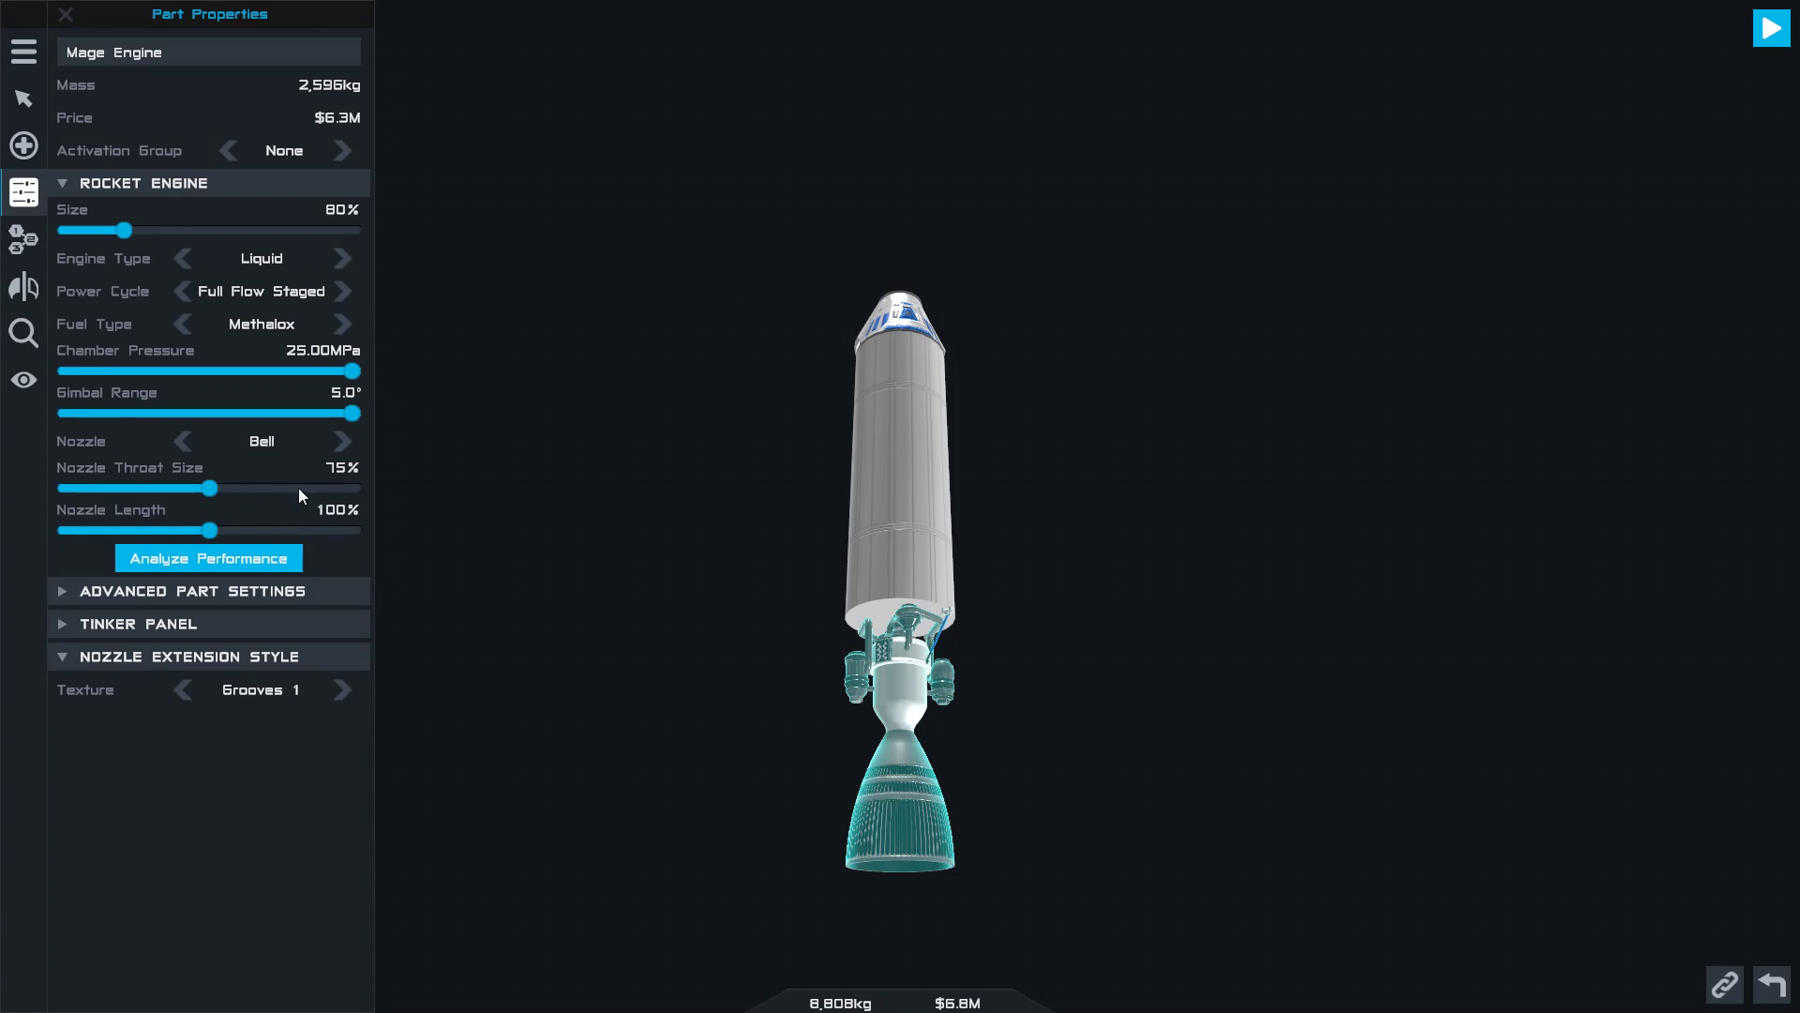
click(182, 323)
click(191, 327)
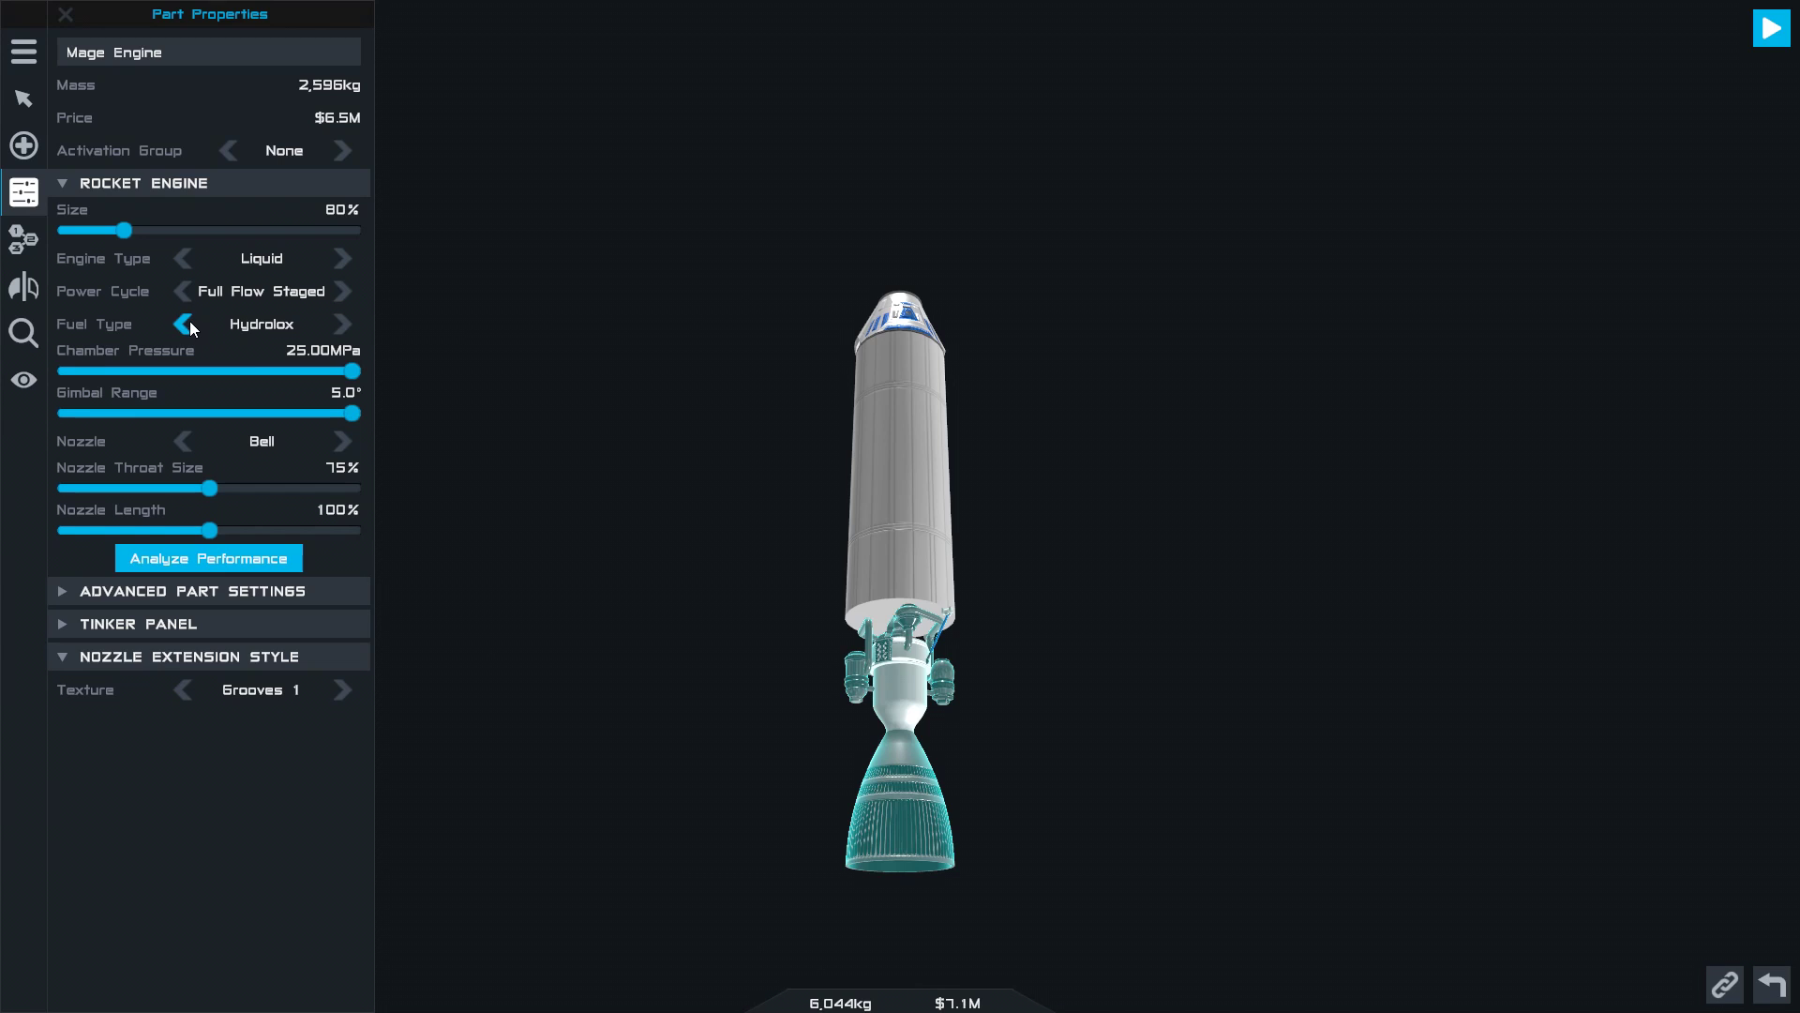
click(344, 327)
click(344, 324)
click(346, 326)
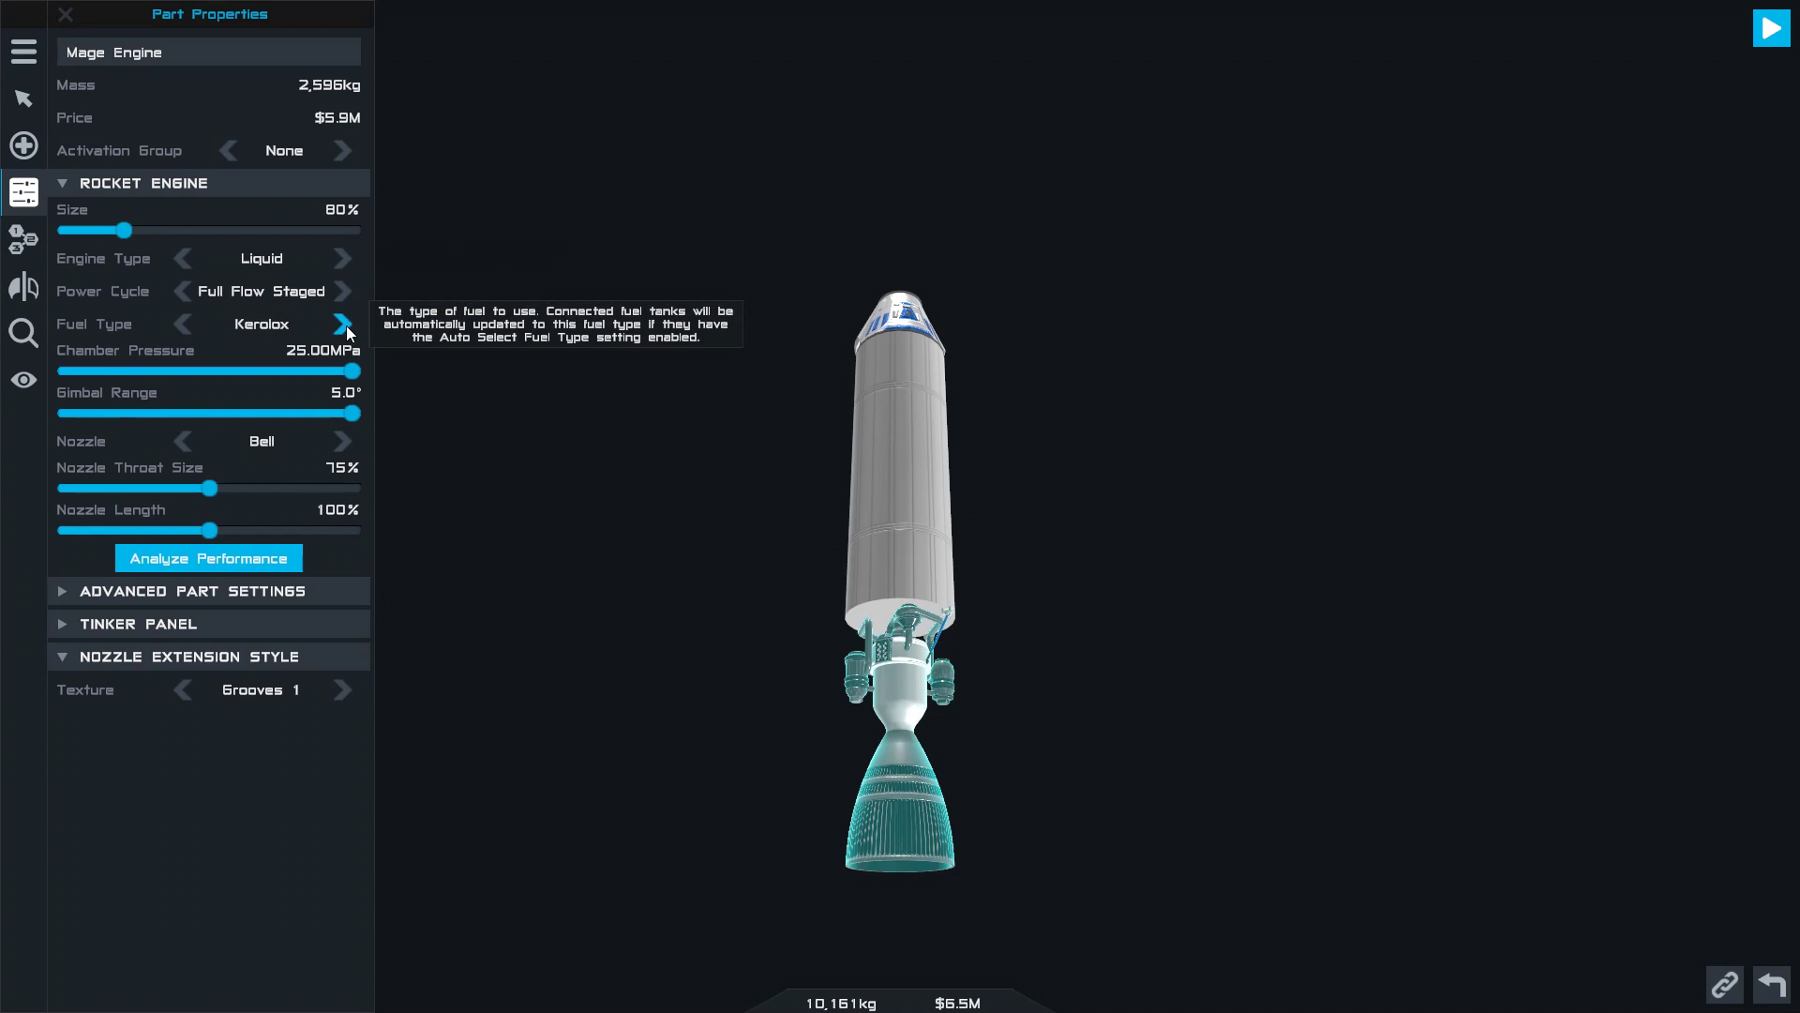
click(344, 325)
- Try the Solid and Nuclear Thermal engine types and switch the engine back to Liquid
click(343, 259)
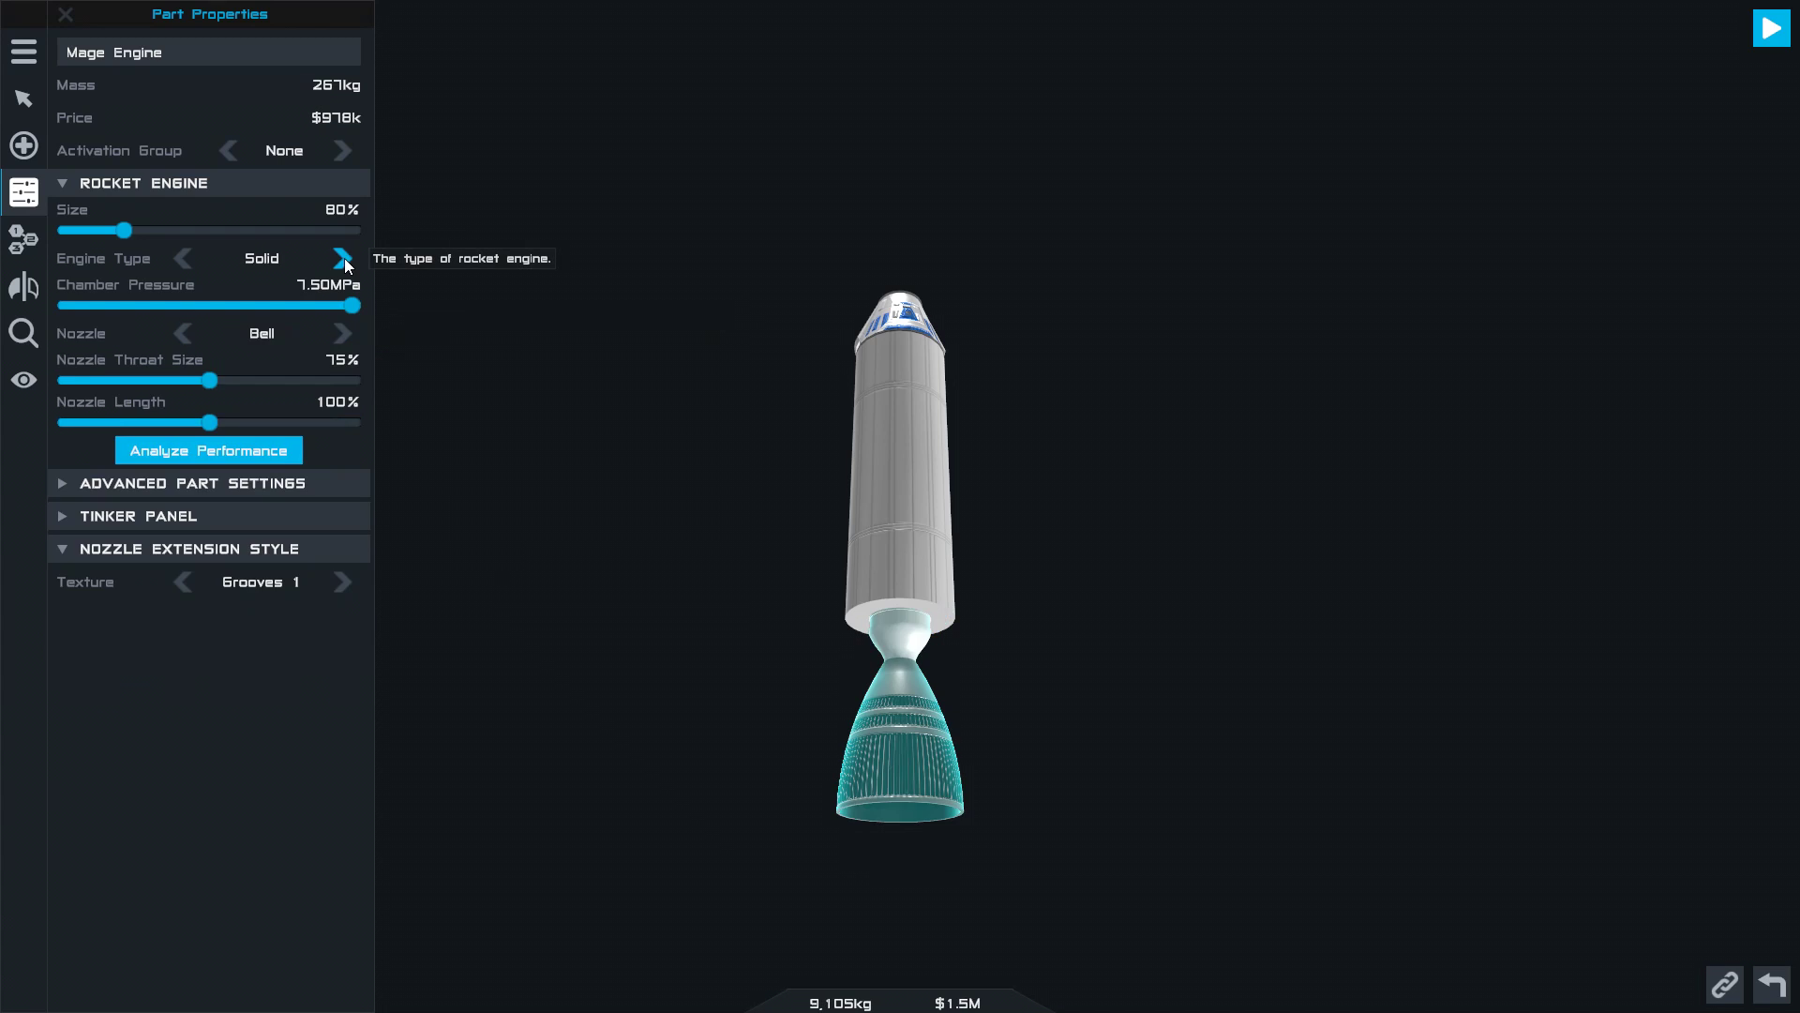
click(344, 260)
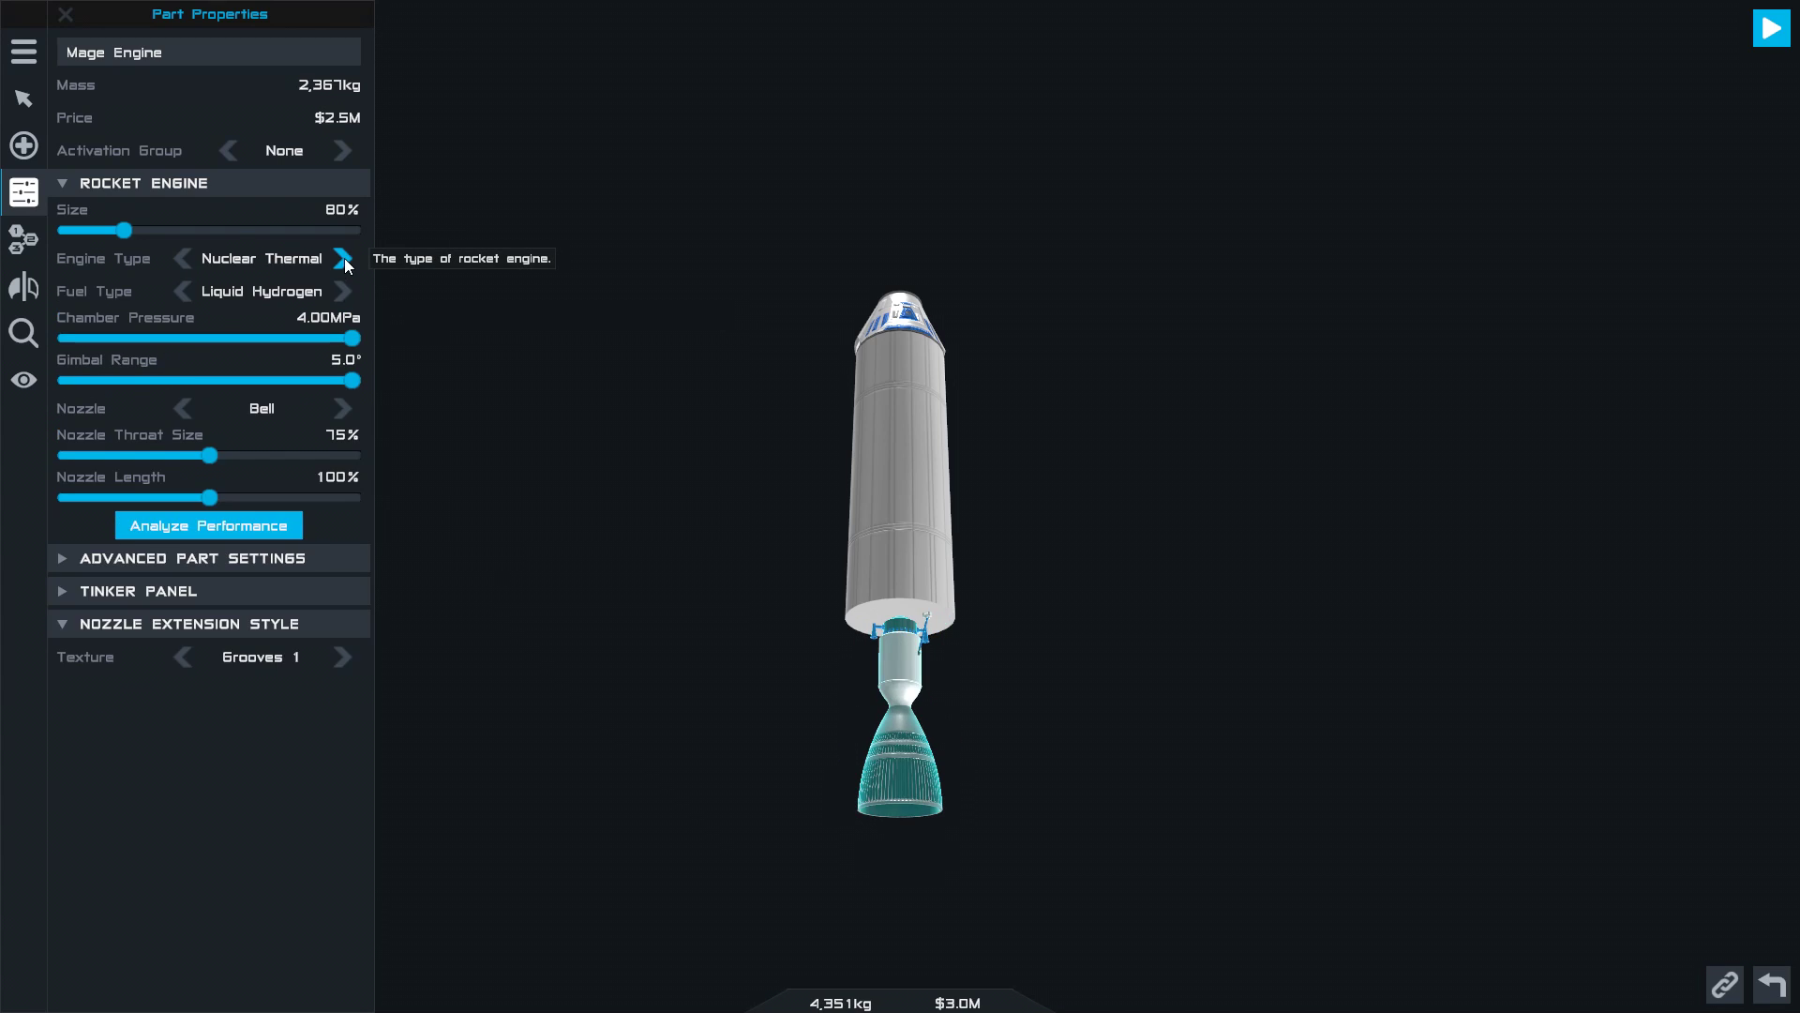
click(342, 261)
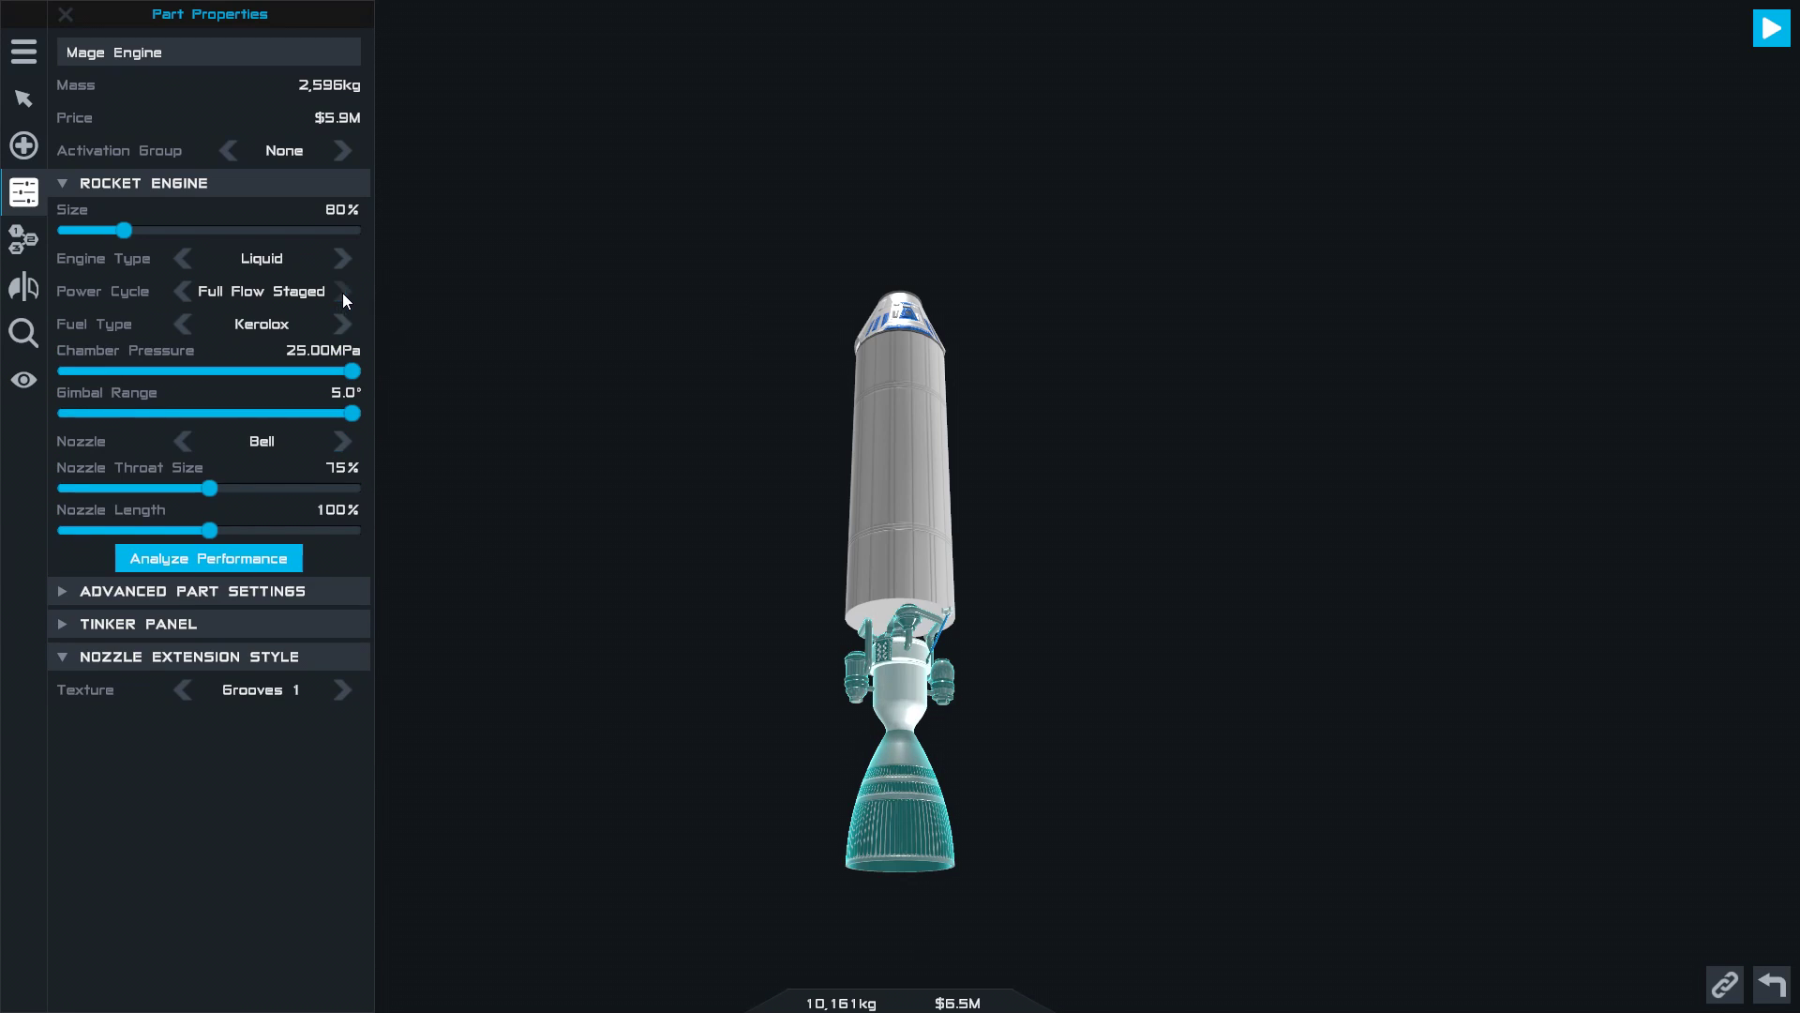
- Change the engine's power cycle through Pressure-Fed to Electric and view the whole rocket from a lower side angle
click(344, 293)
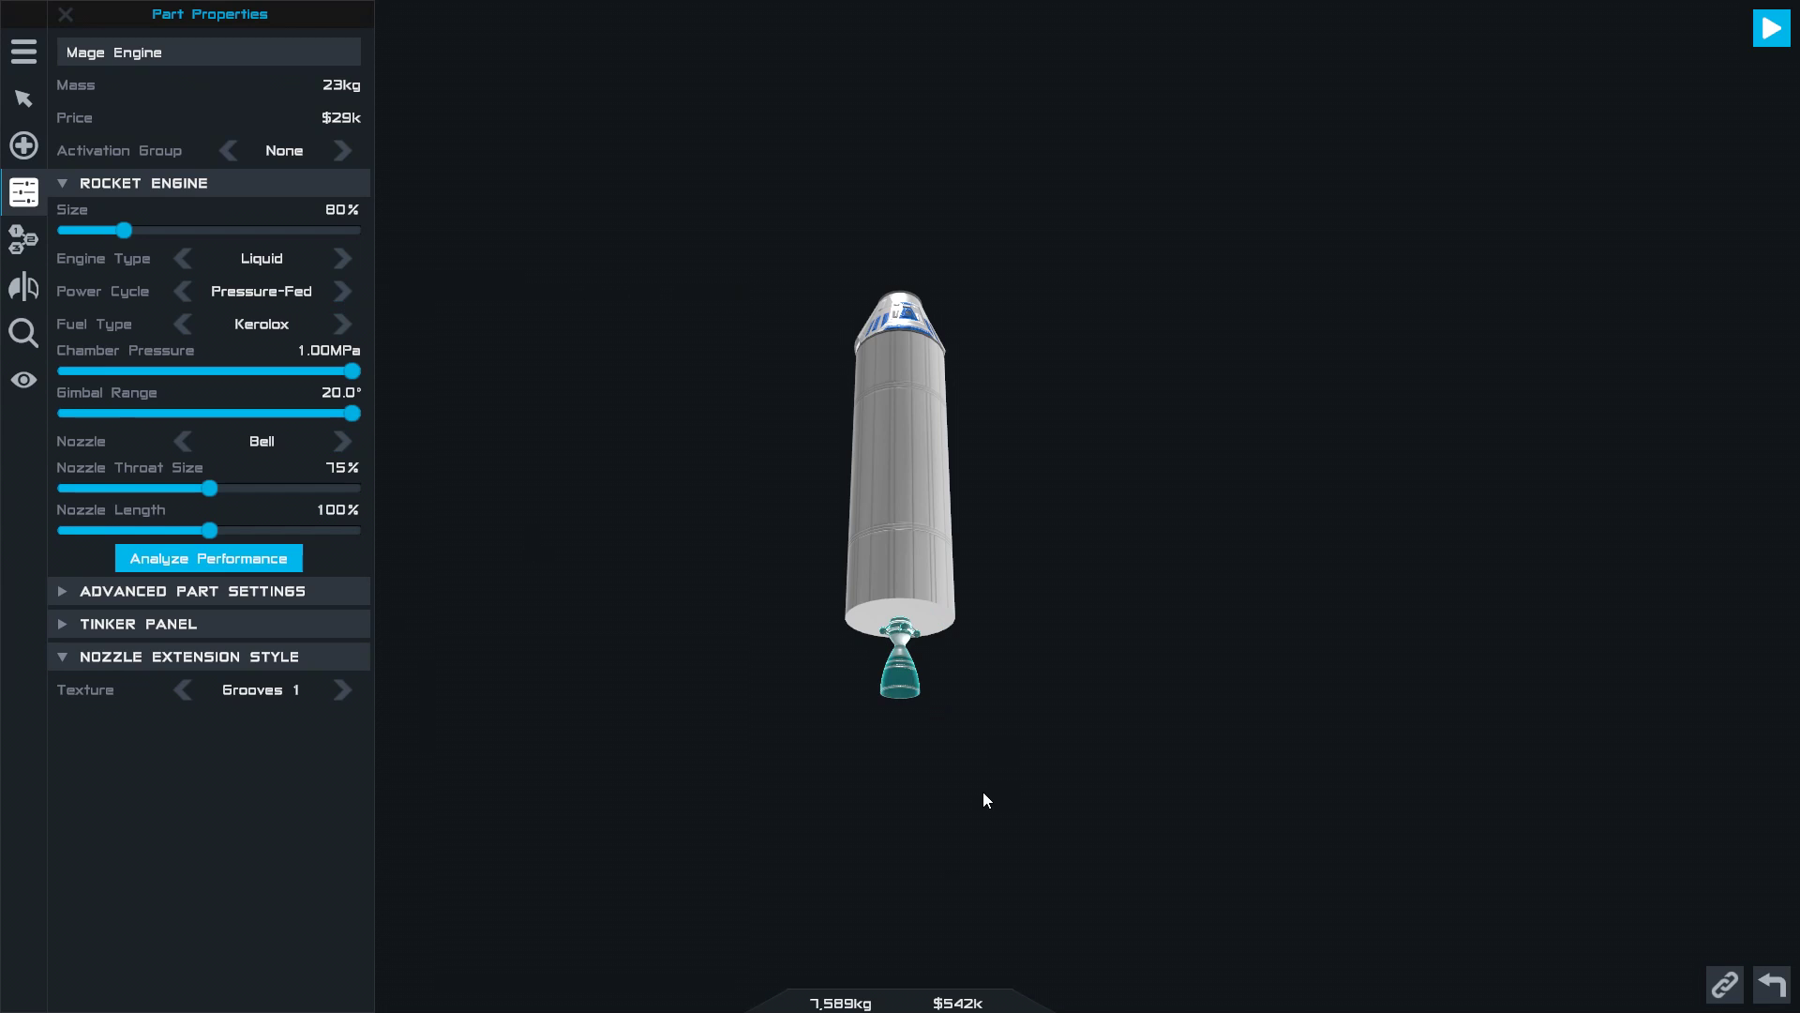
click(343, 292)
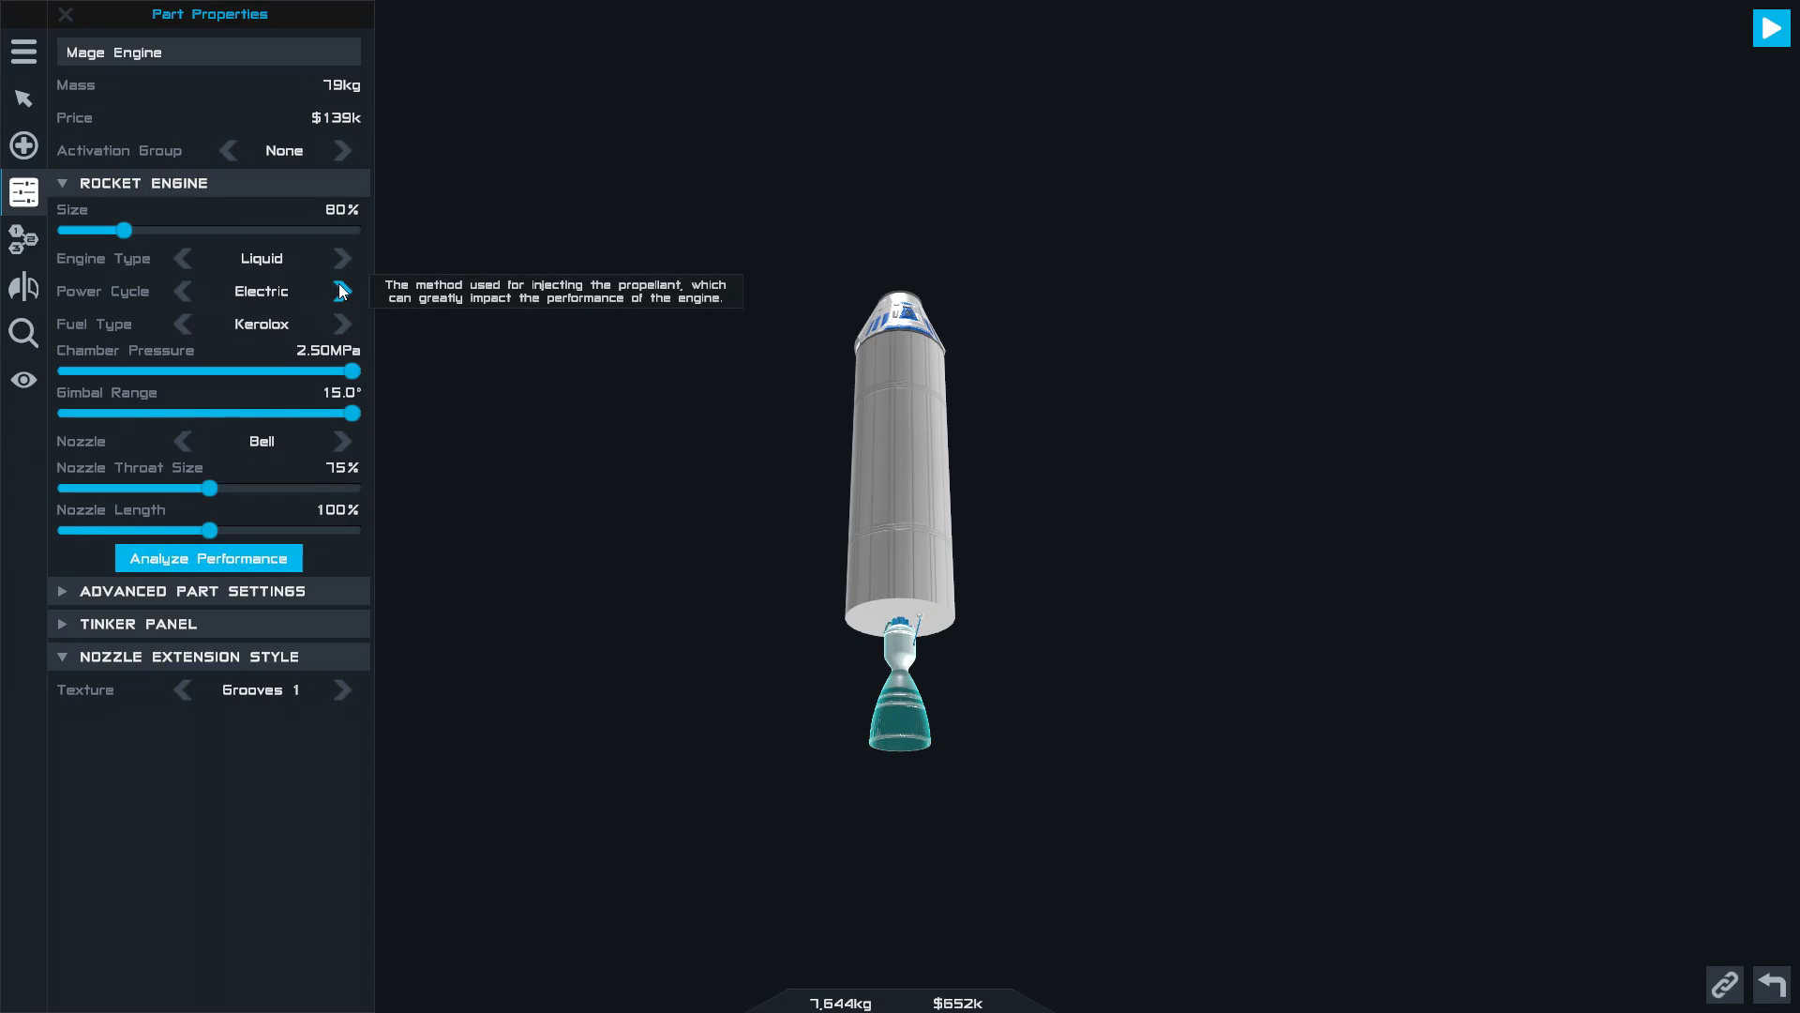
drag(555, 654, 660, 818)
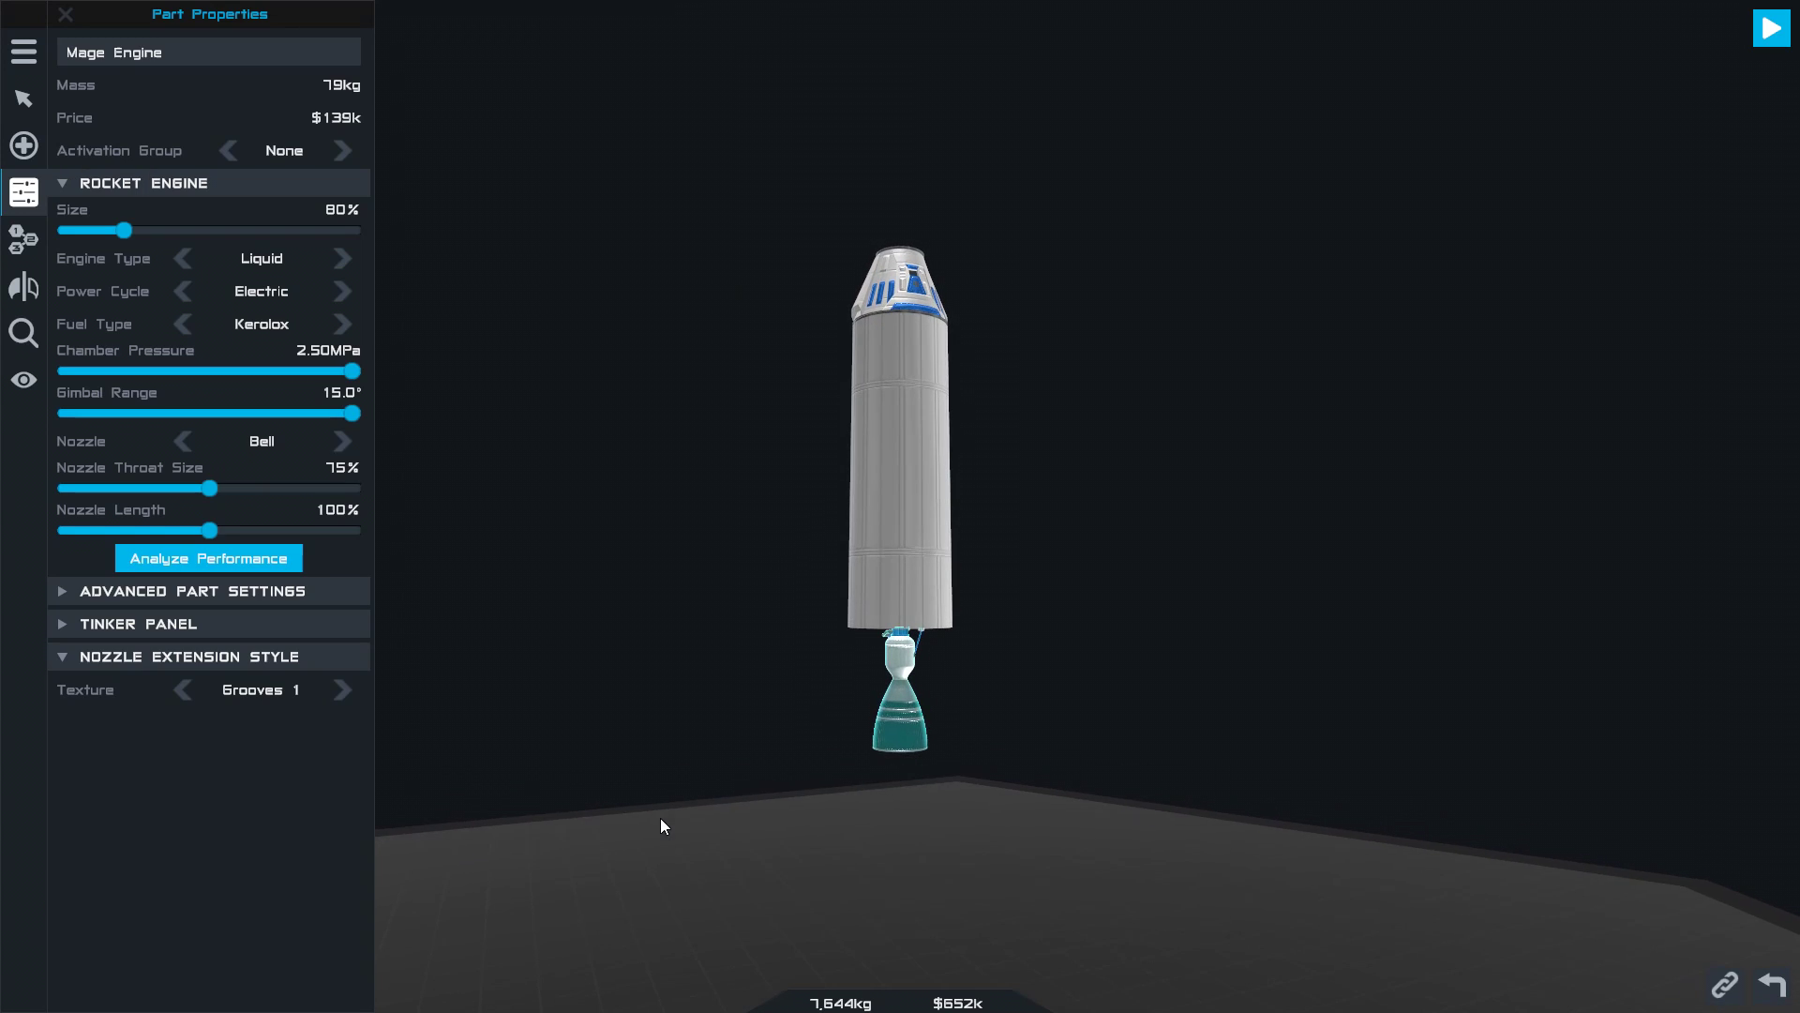
scroll(673, 827, up, 2)
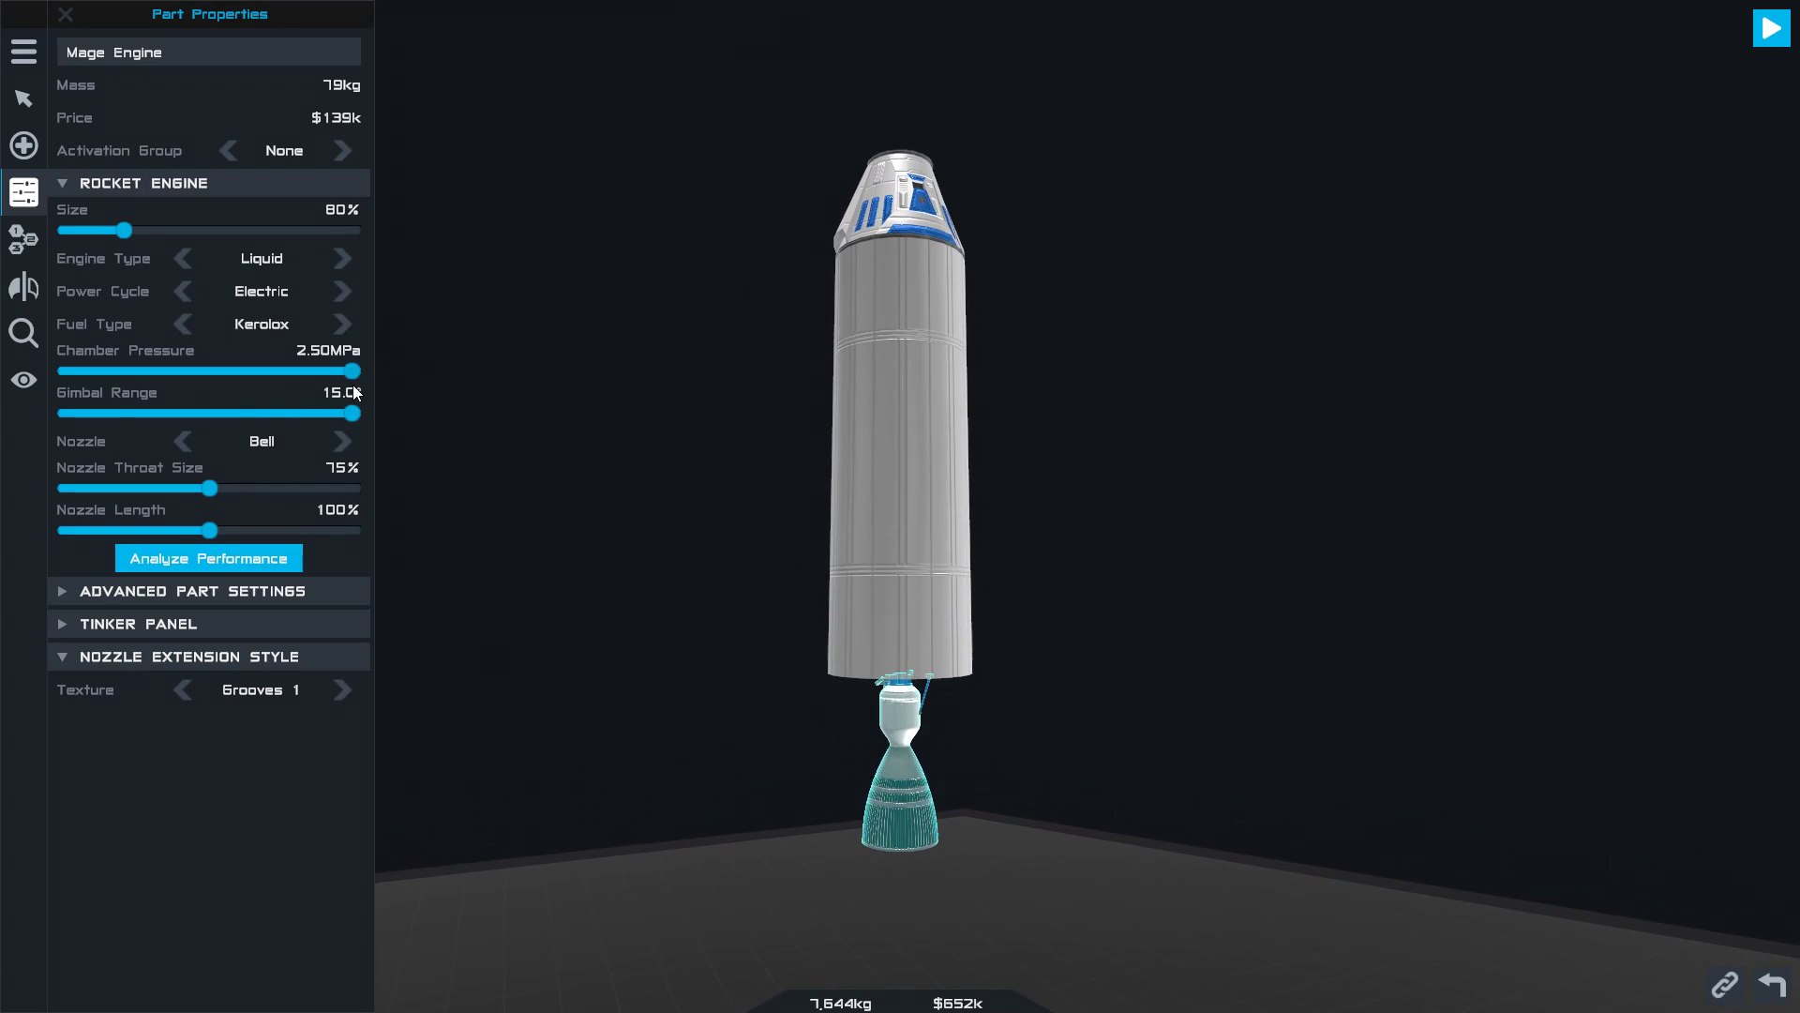
- Set the nozzle style to Cone, open the Performance Analyzer for the engine and move it closer to the rocket
click(343, 442)
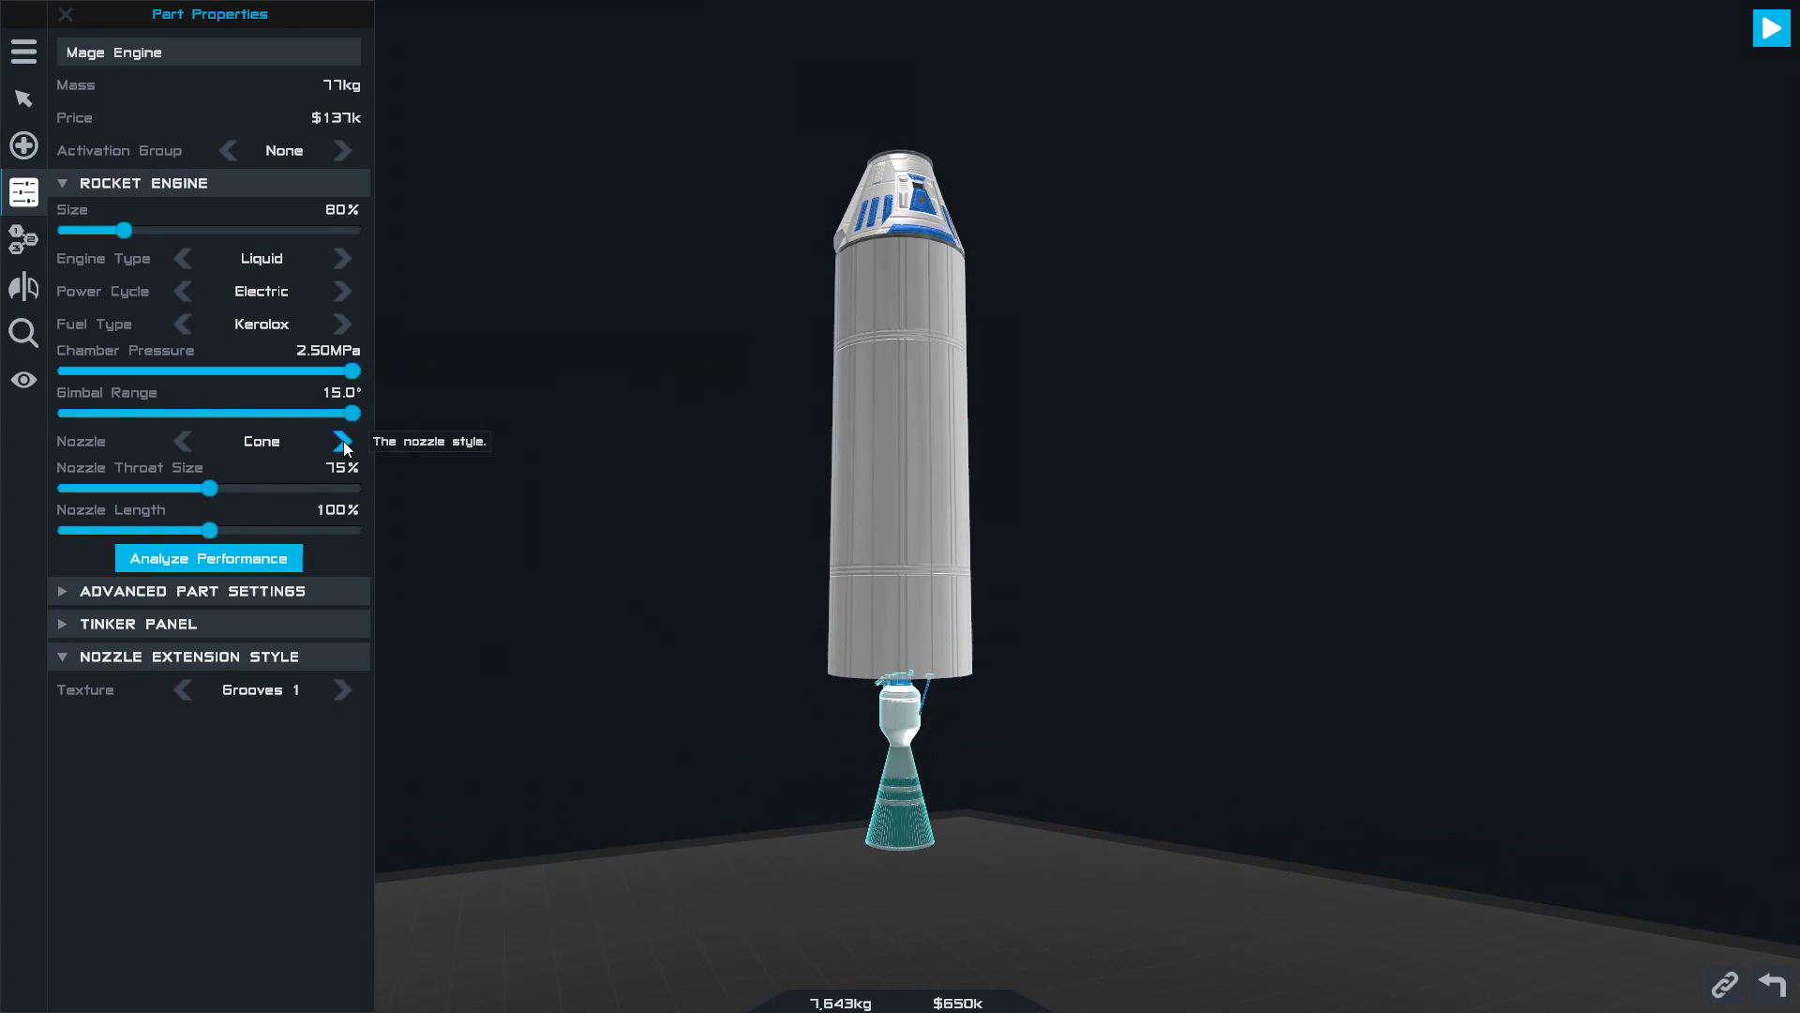
click(208, 558)
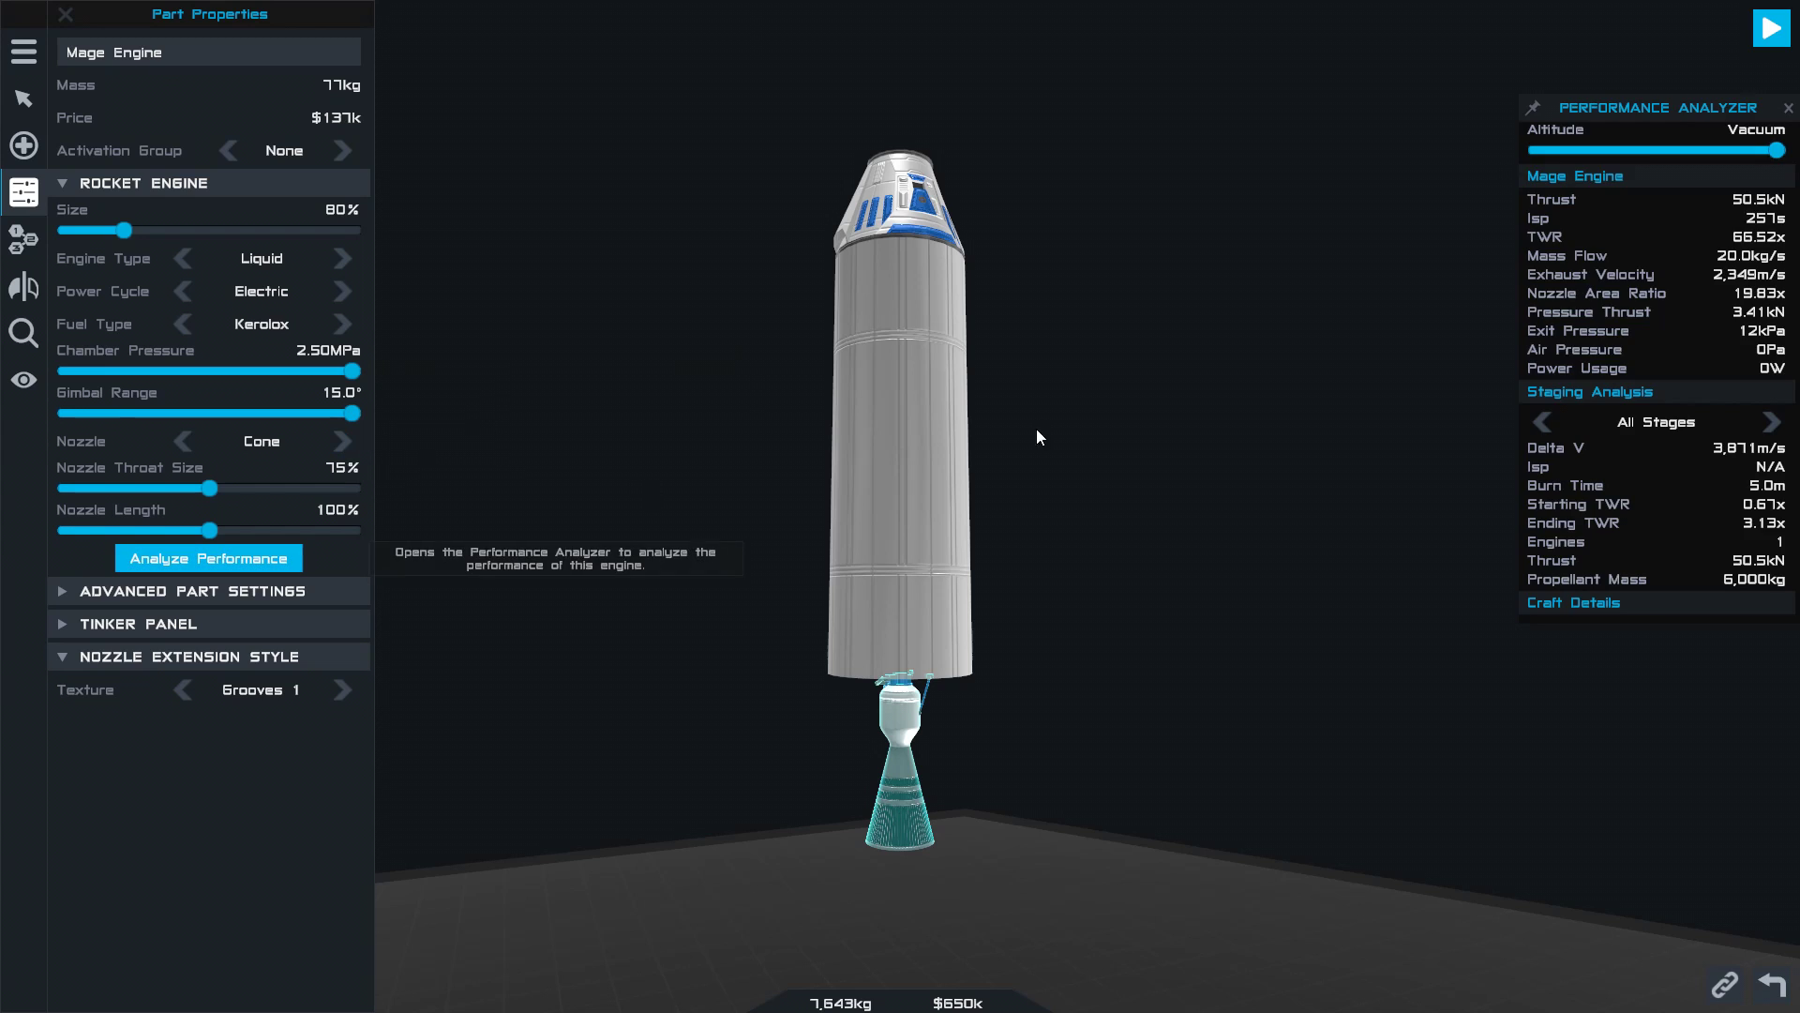
drag(1494, 87, 1442, 68)
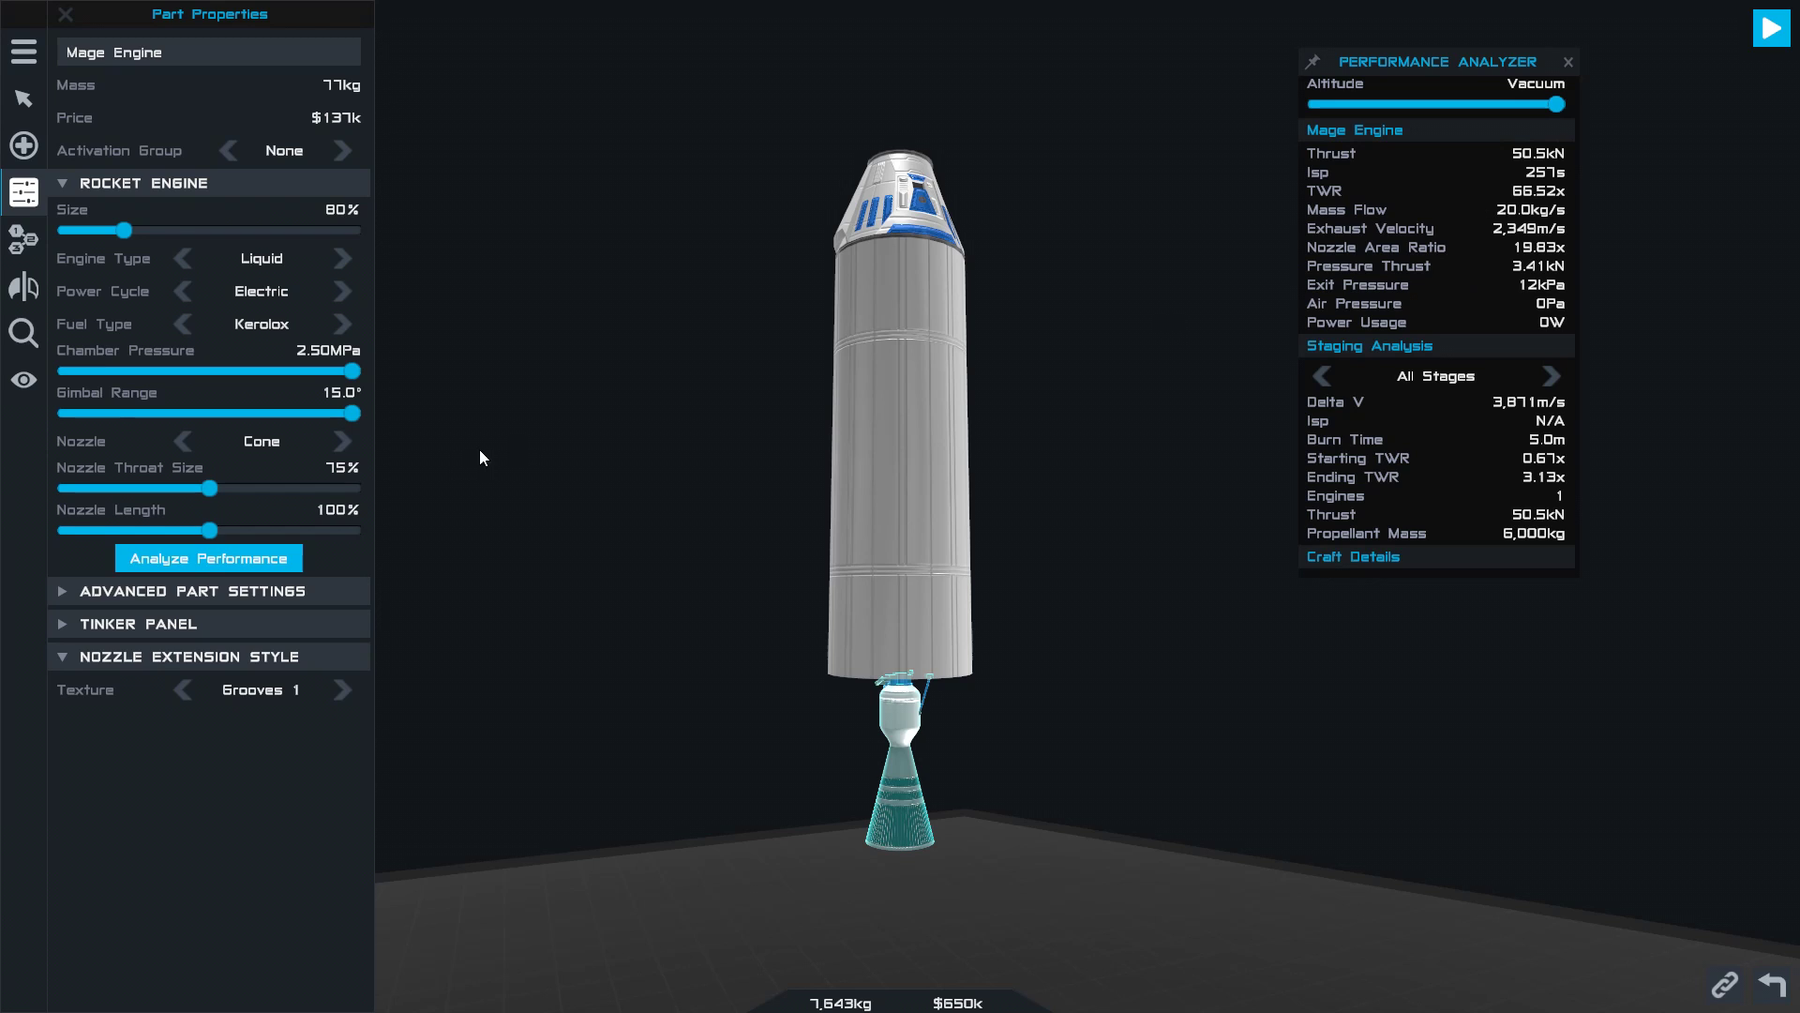
- Switch the nozzle style to Delta with a nozzle length of 200% and a throat size of 55%
click(350, 440)
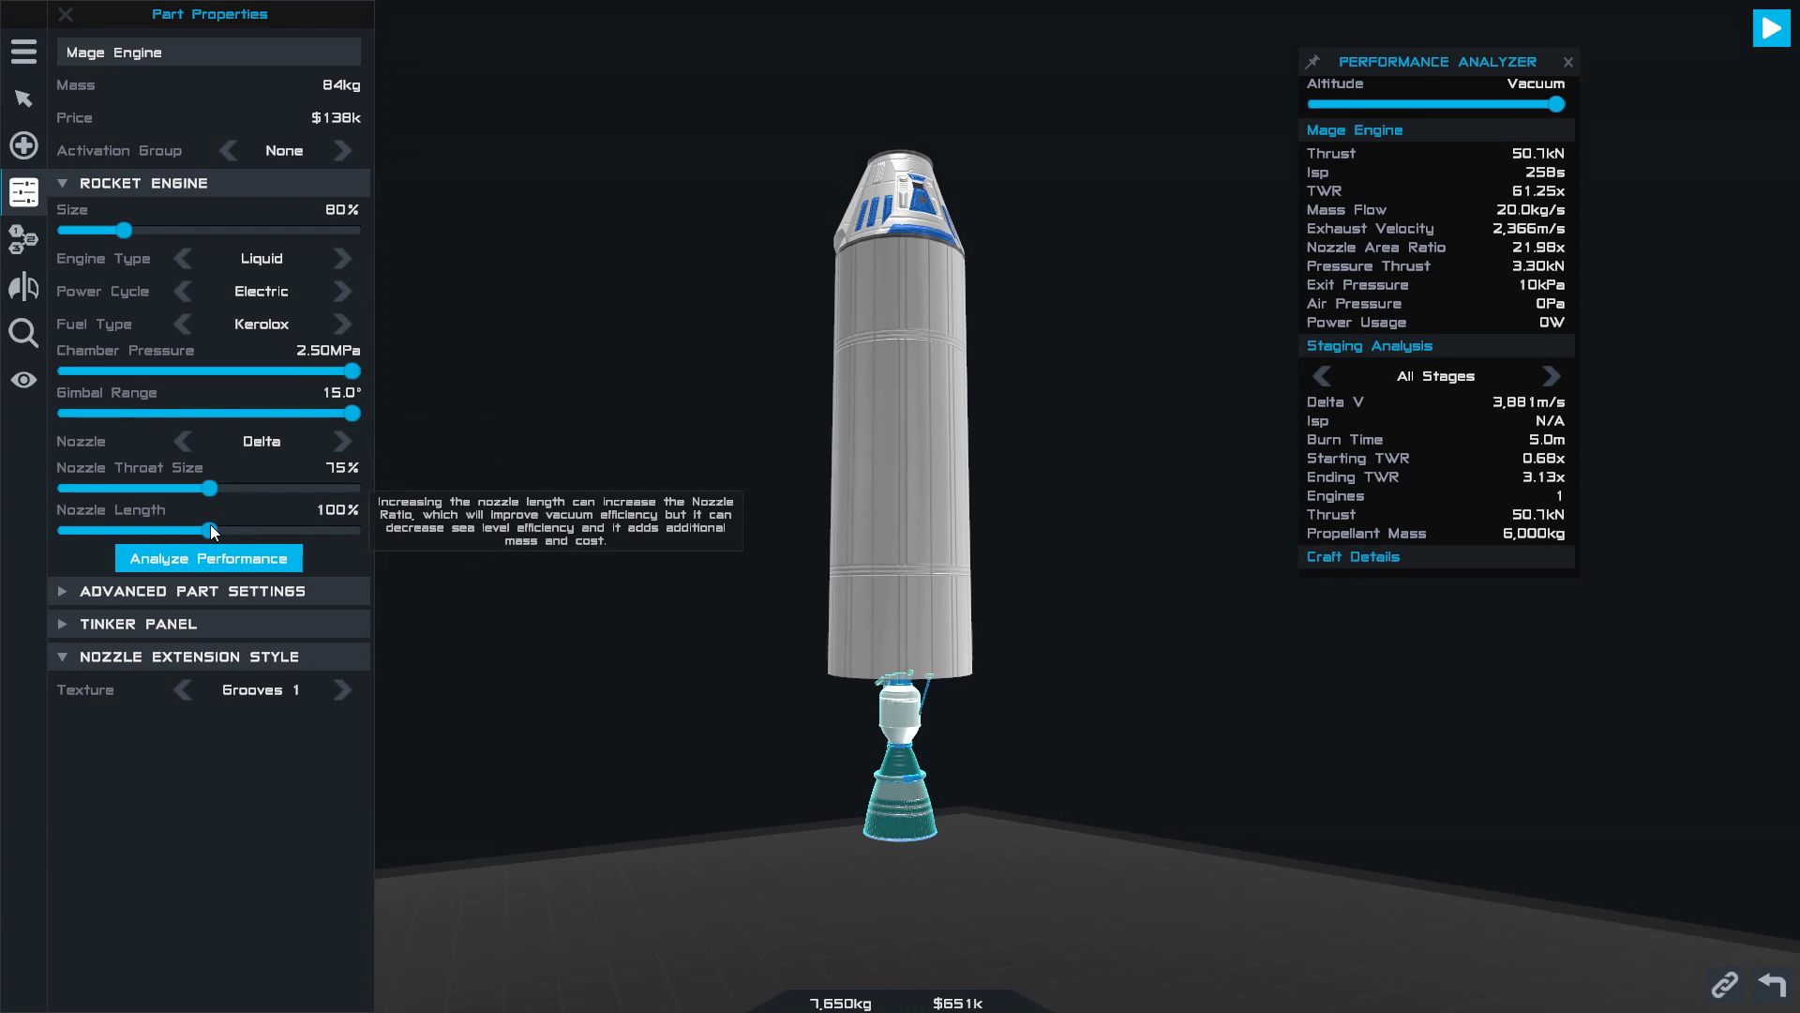
drag(215, 532, 487, 559)
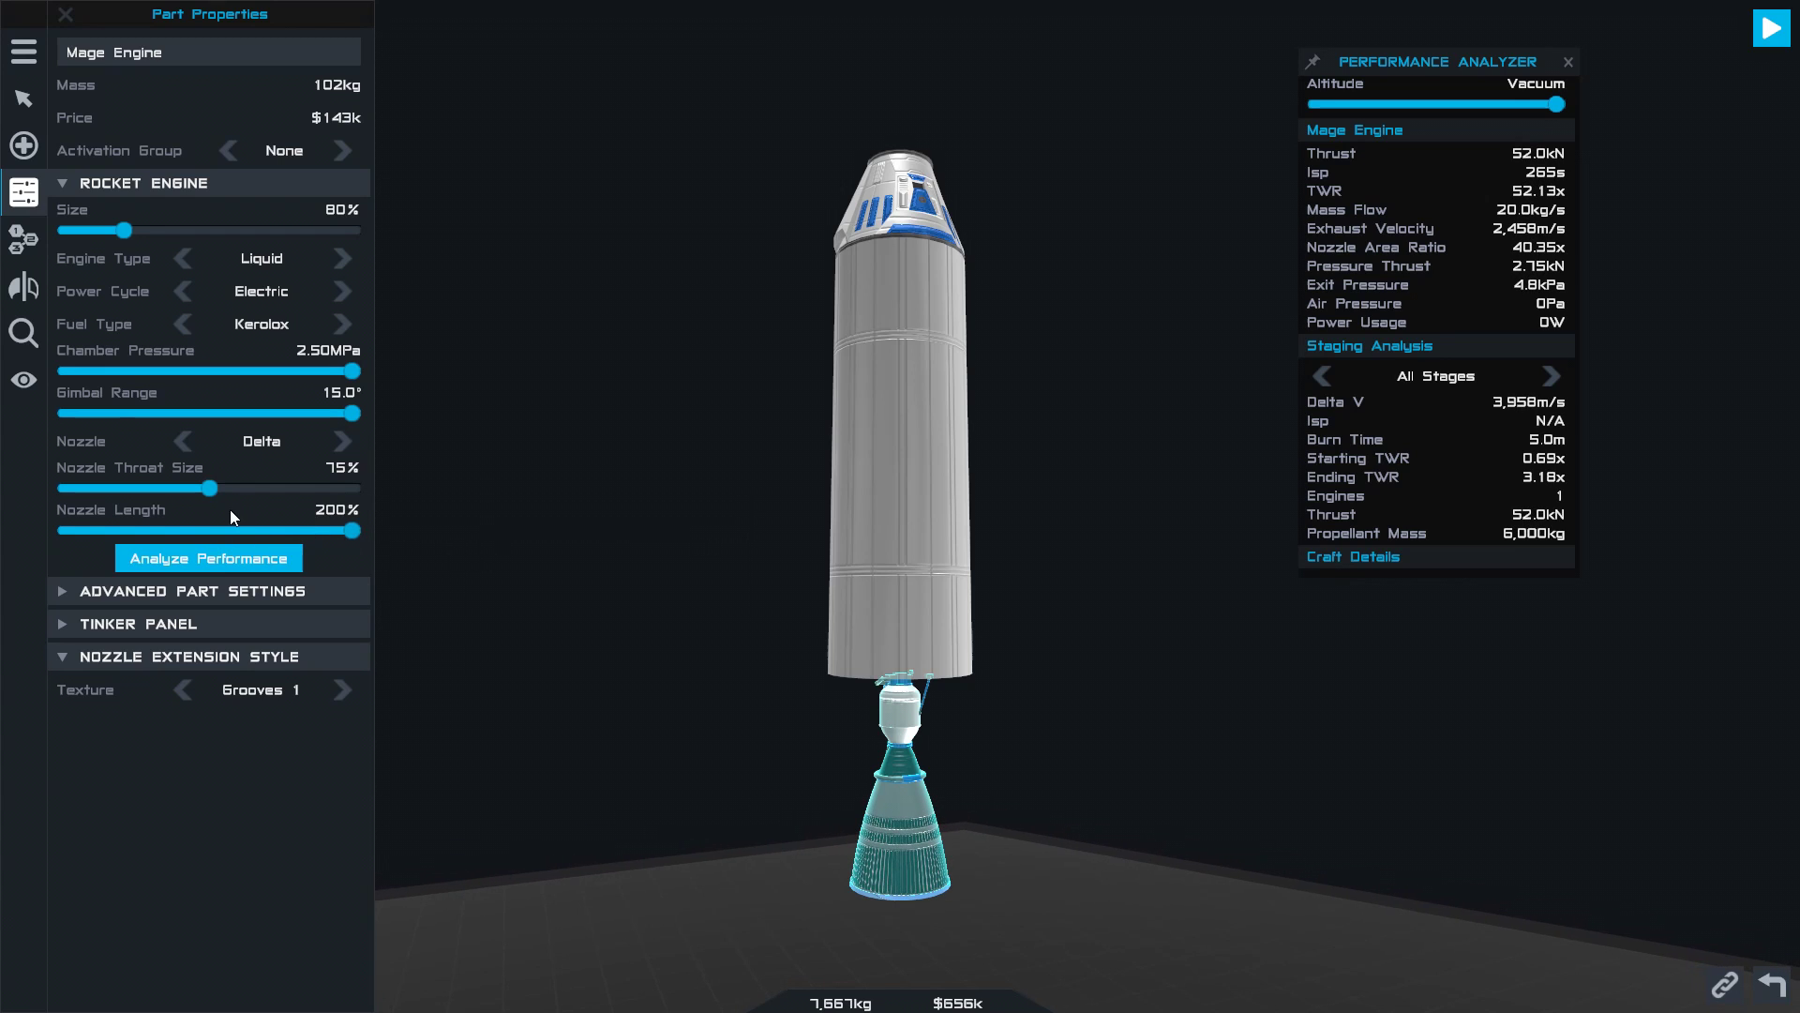
drag(210, 489, 93, 492)
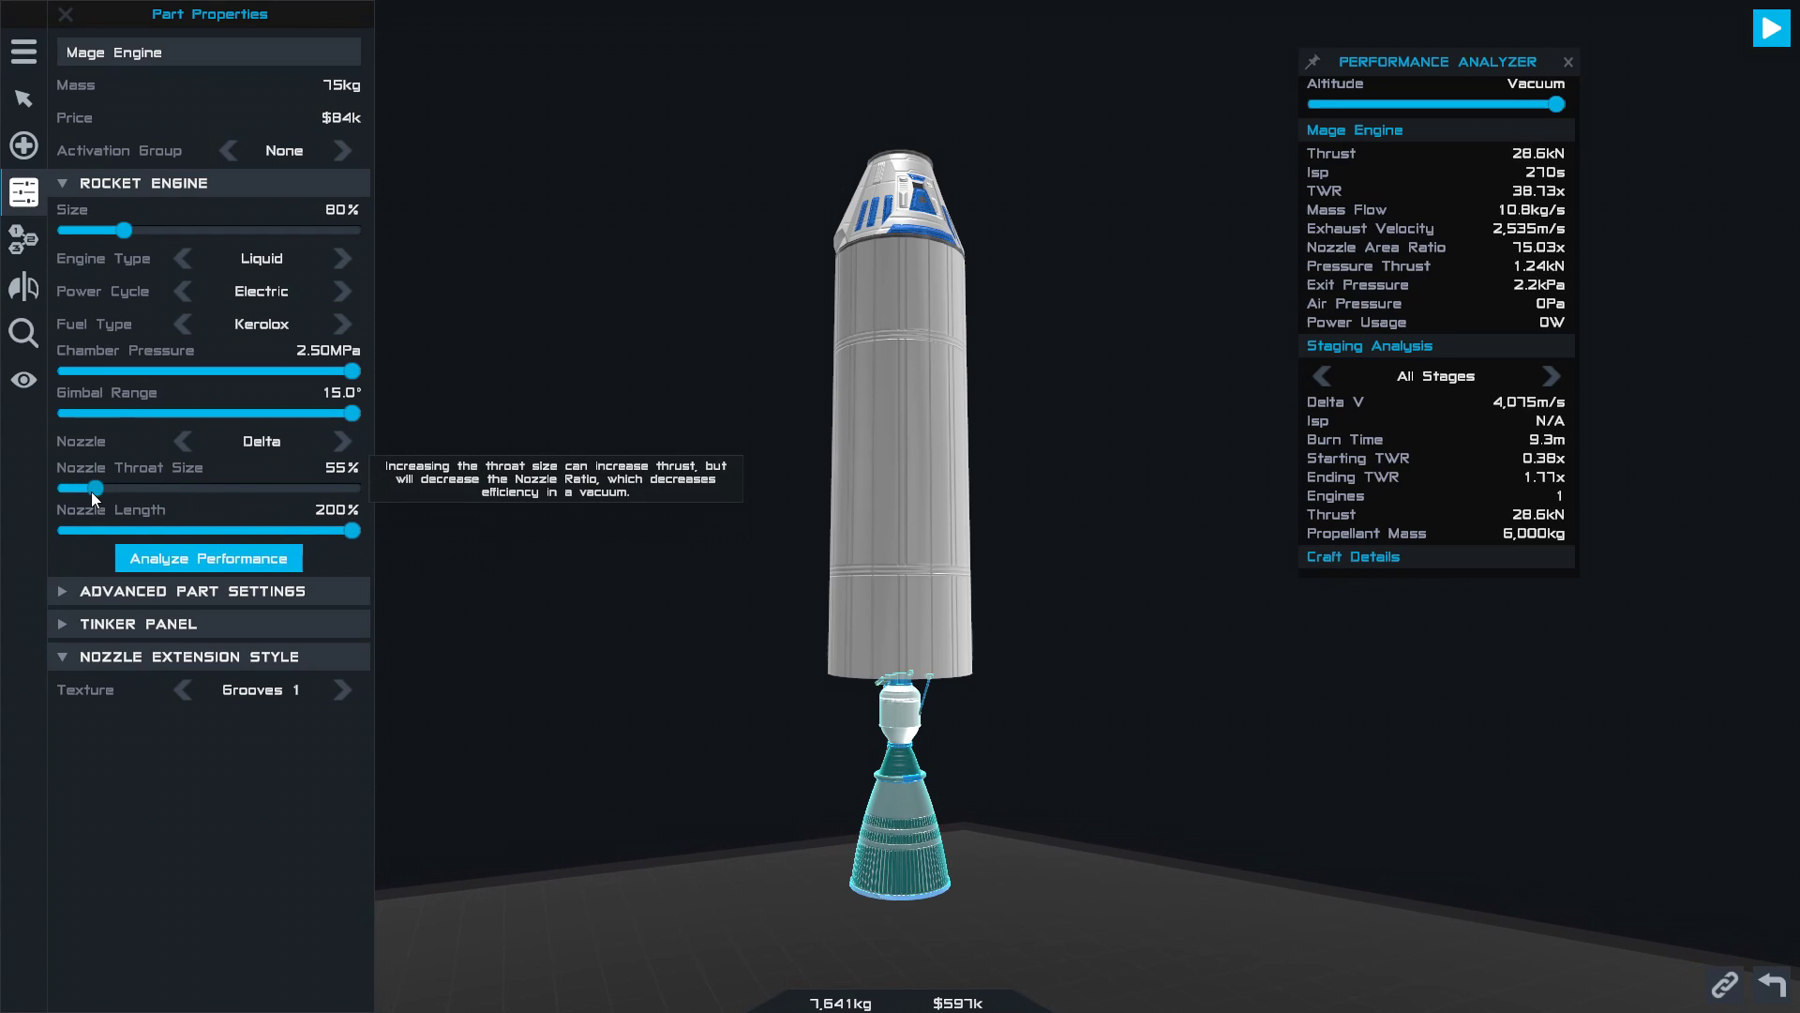
- Try the Aerospike nozzle style and set the engine's nozzle to Bell
click(345, 444)
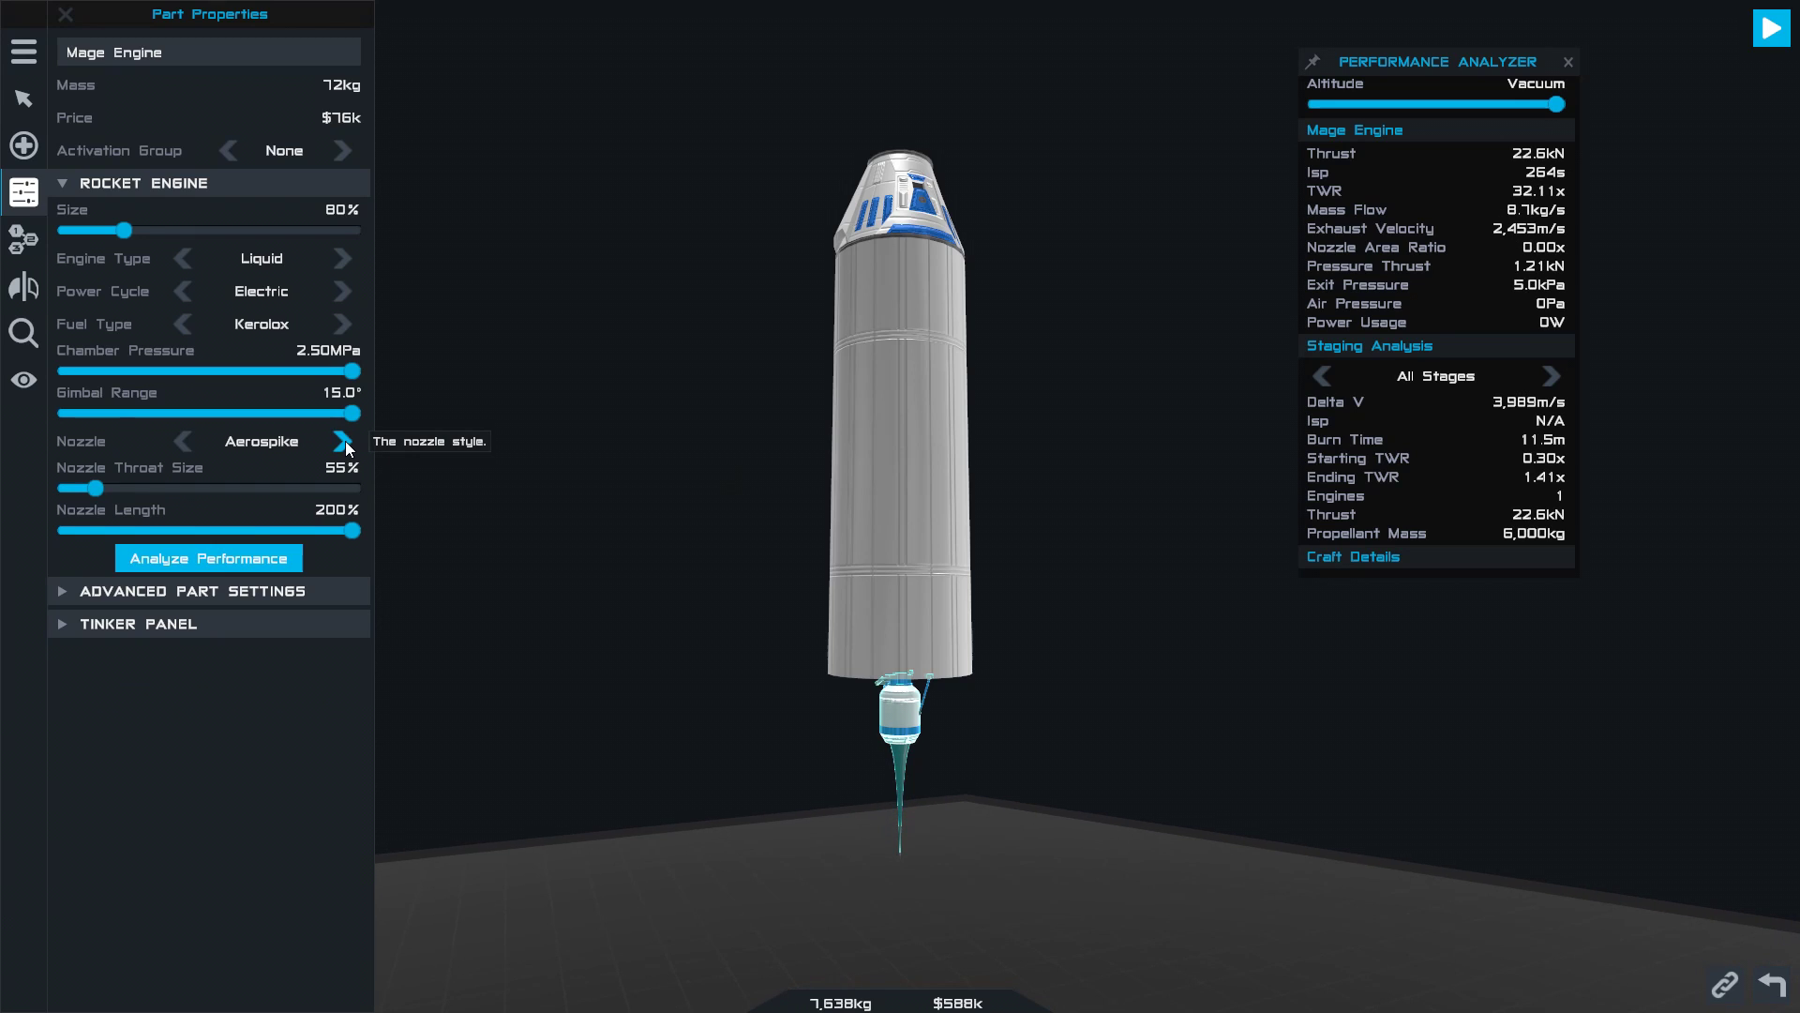
click(346, 445)
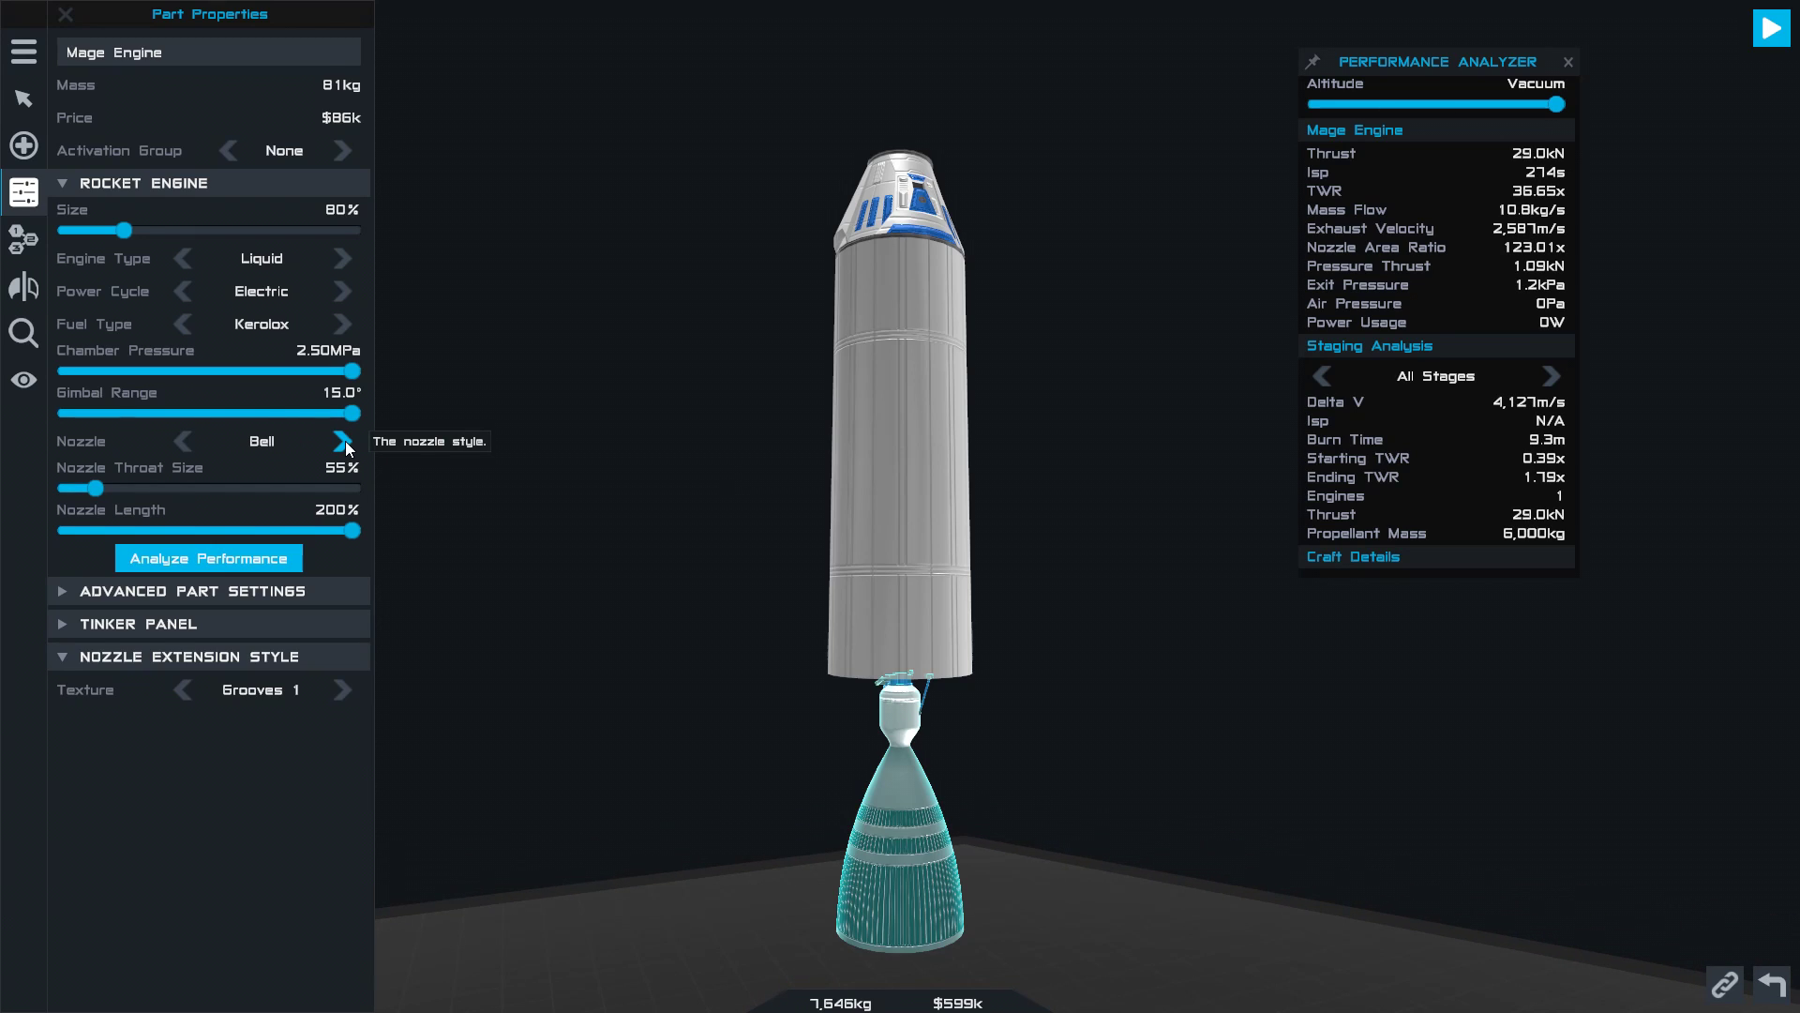
- Switch the engine's power cycle to Gas Generator I and lower its gimbal range to 6.6°
click(342, 291)
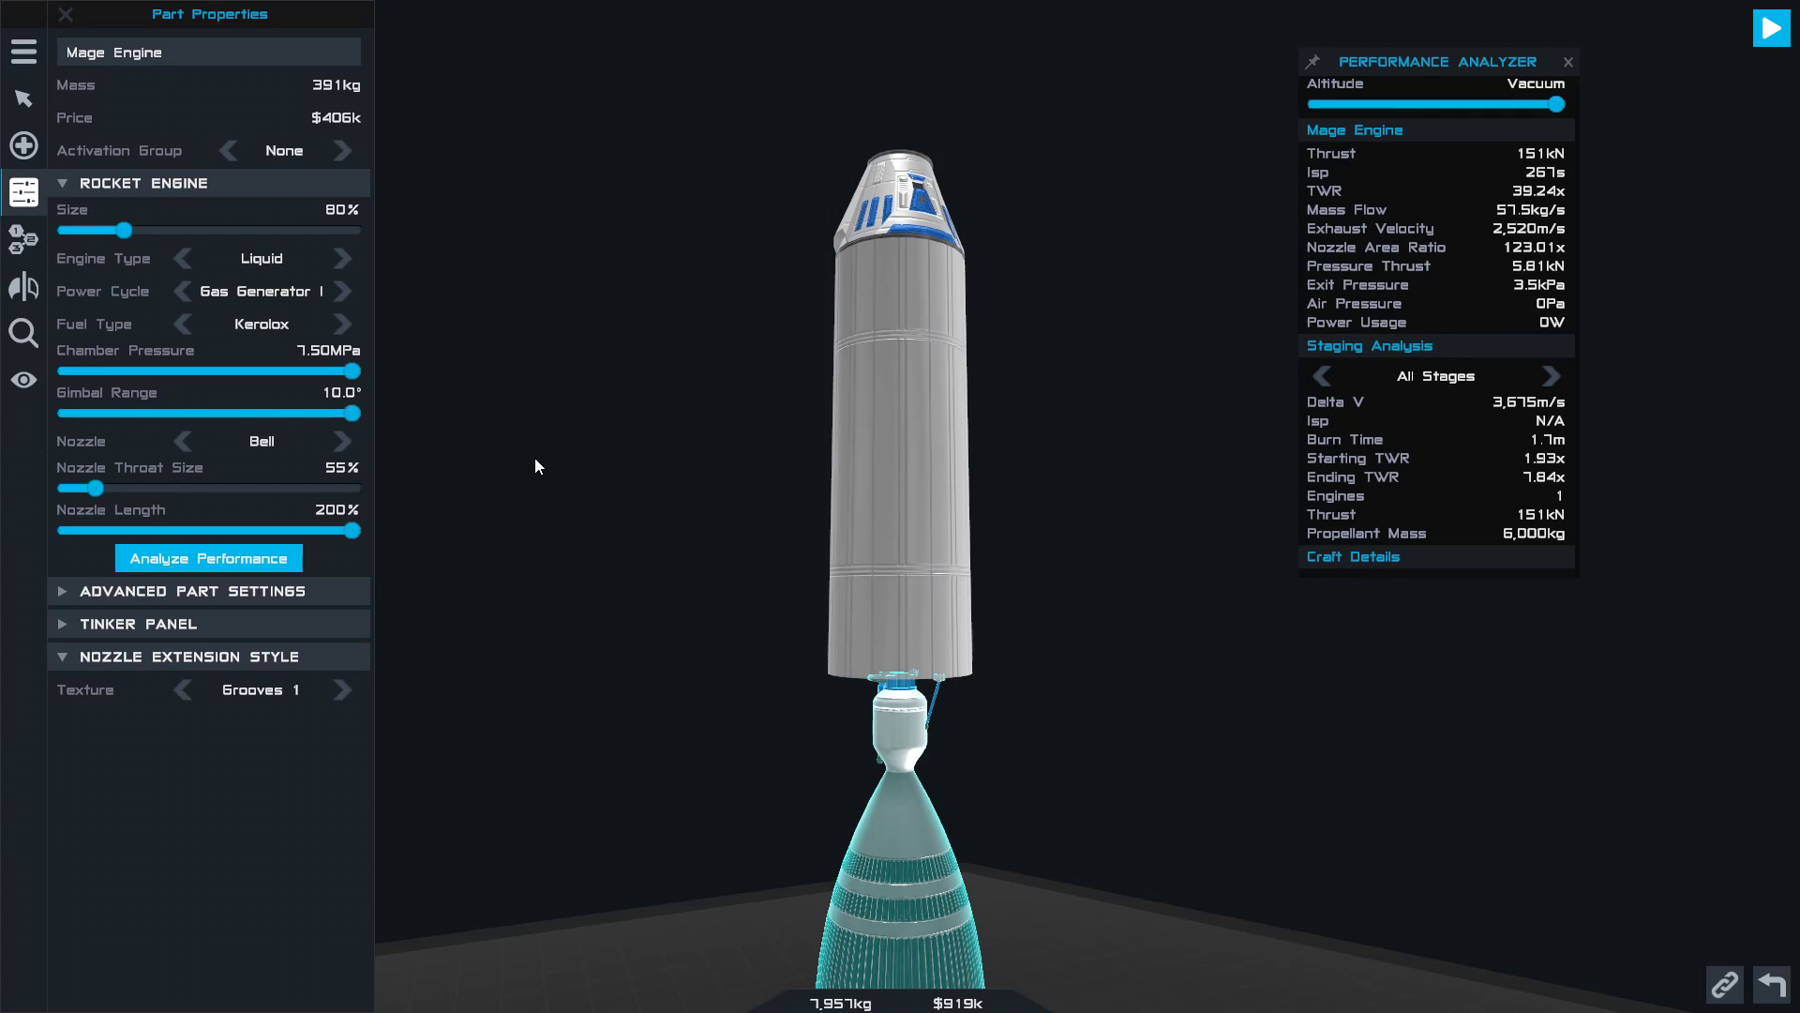
mouse_move(135, 496)
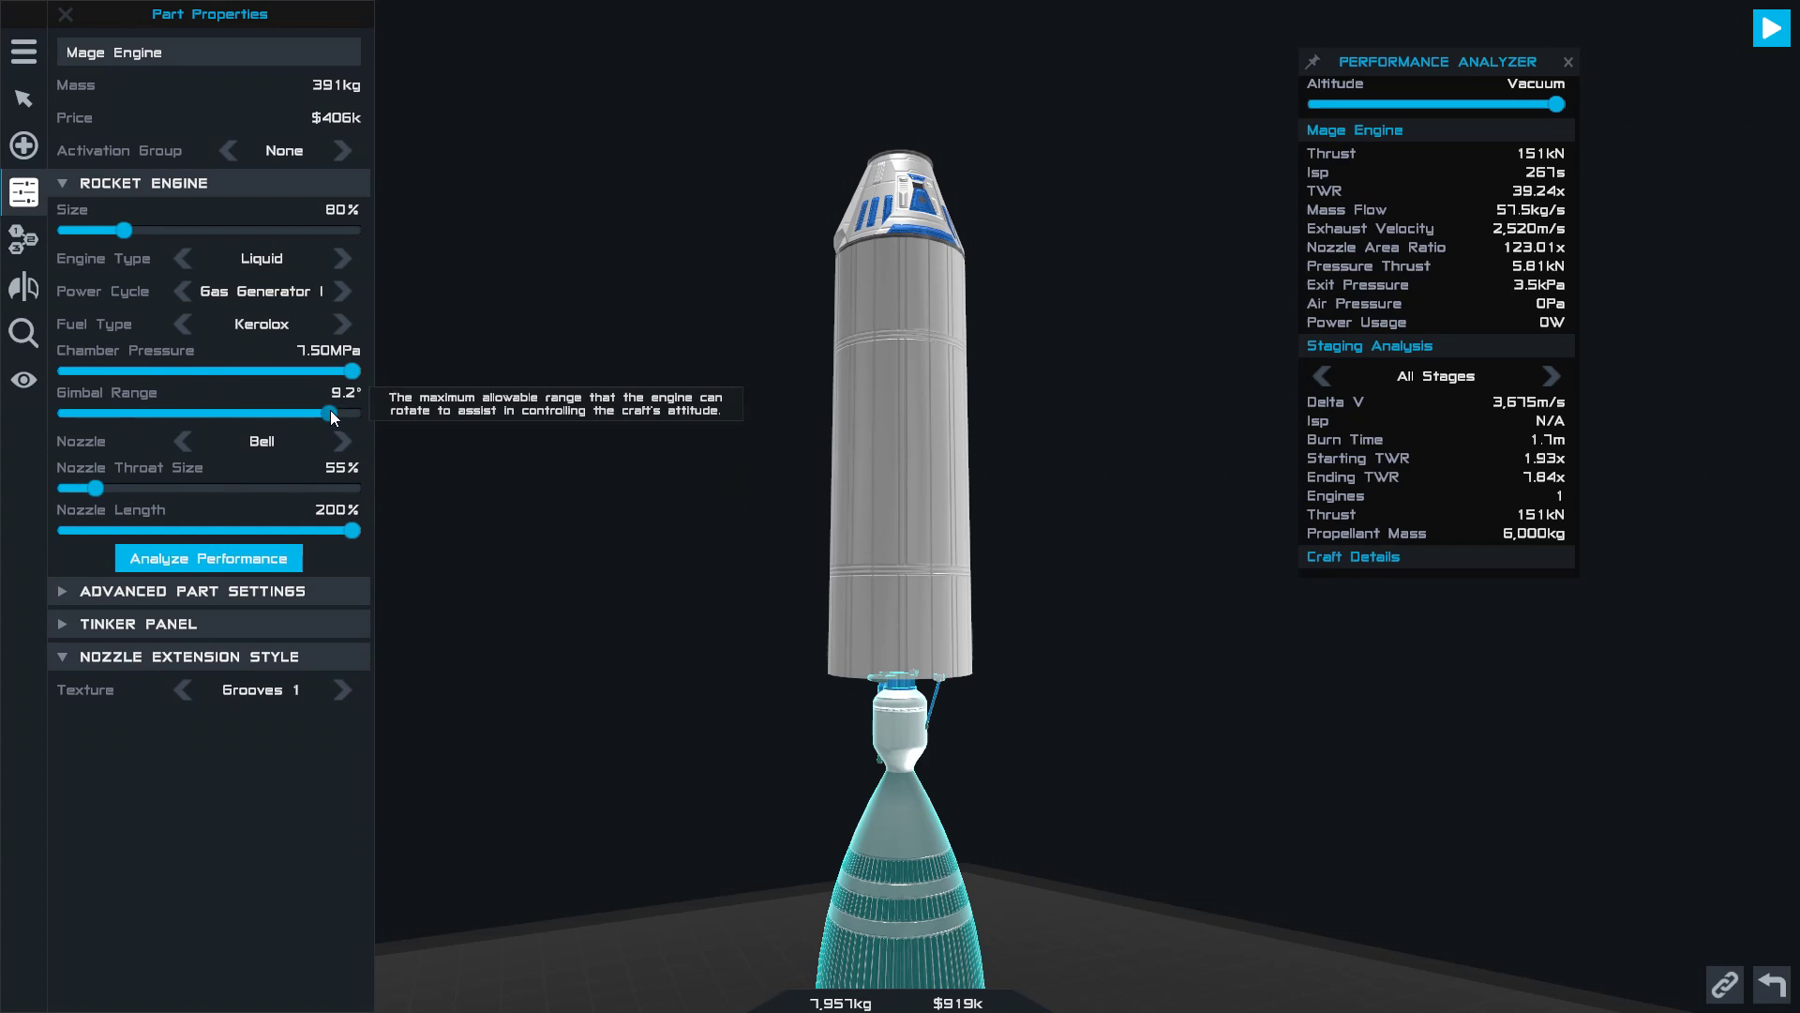
drag(352, 412, 262, 410)
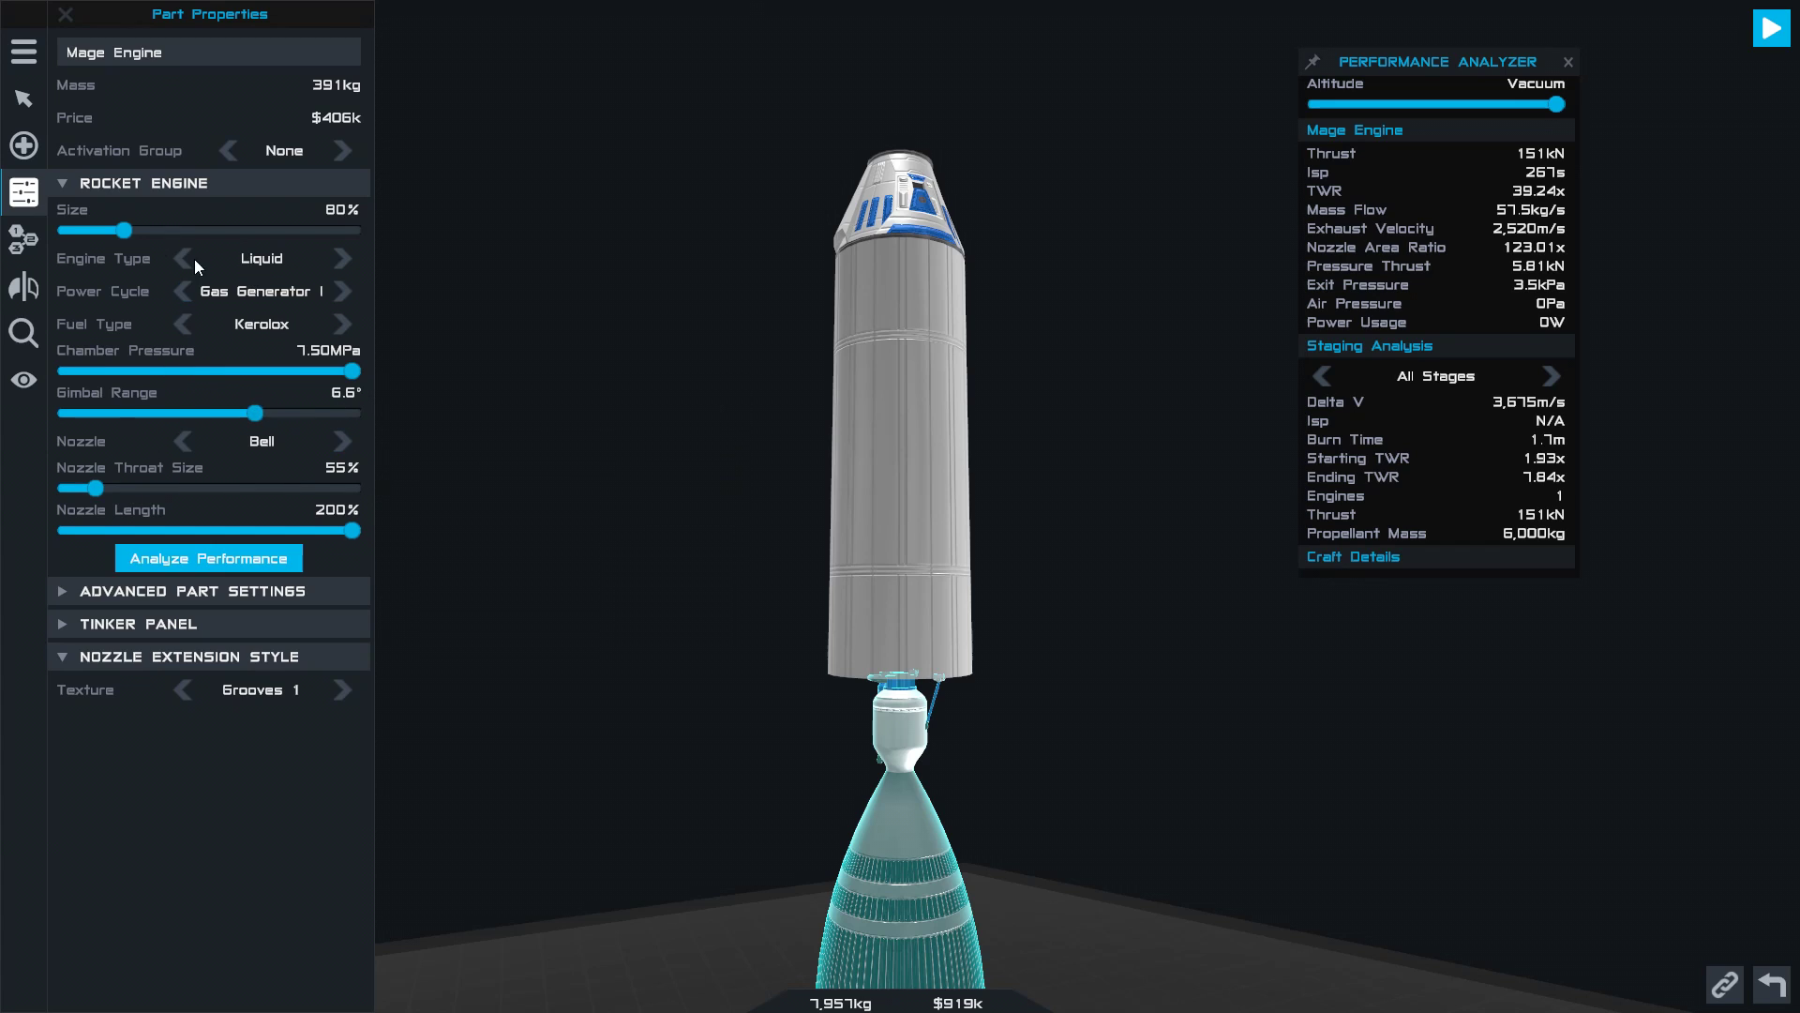
- Change the engine's power cycle to Gas Generator II and enlarge the engine size to 200%
click(343, 292)
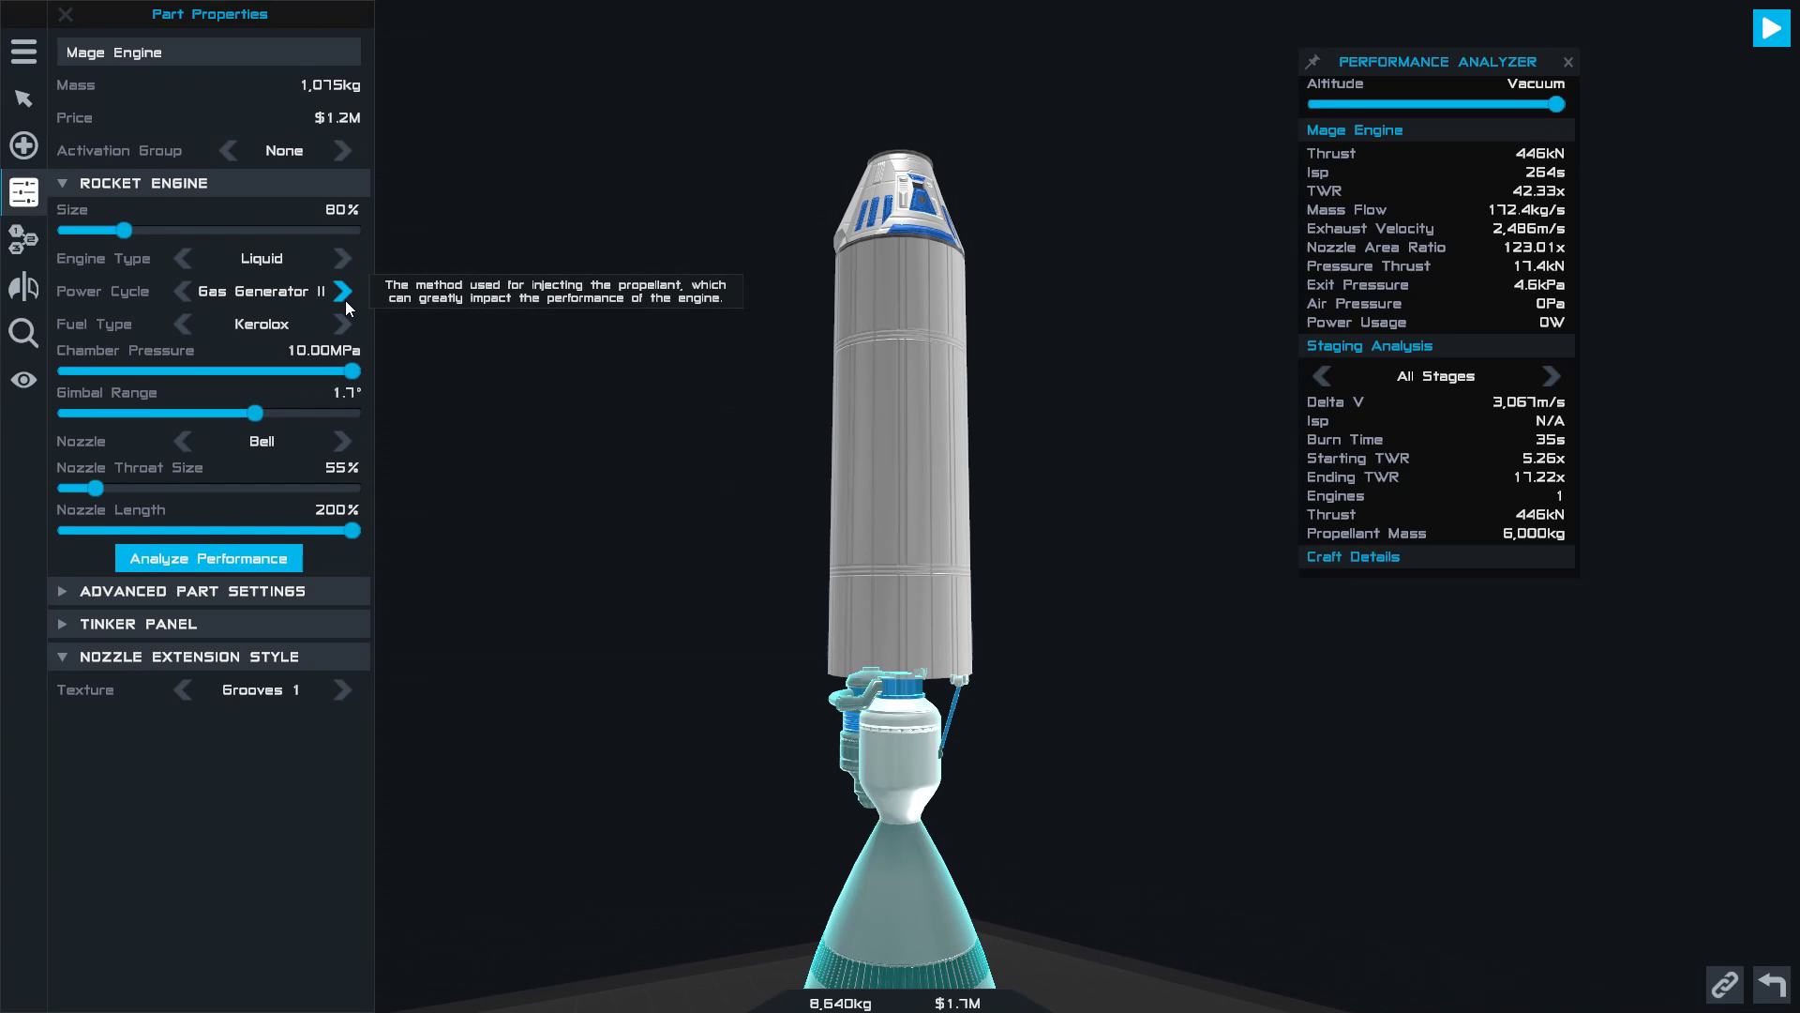
scroll(675, 725, down, 4)
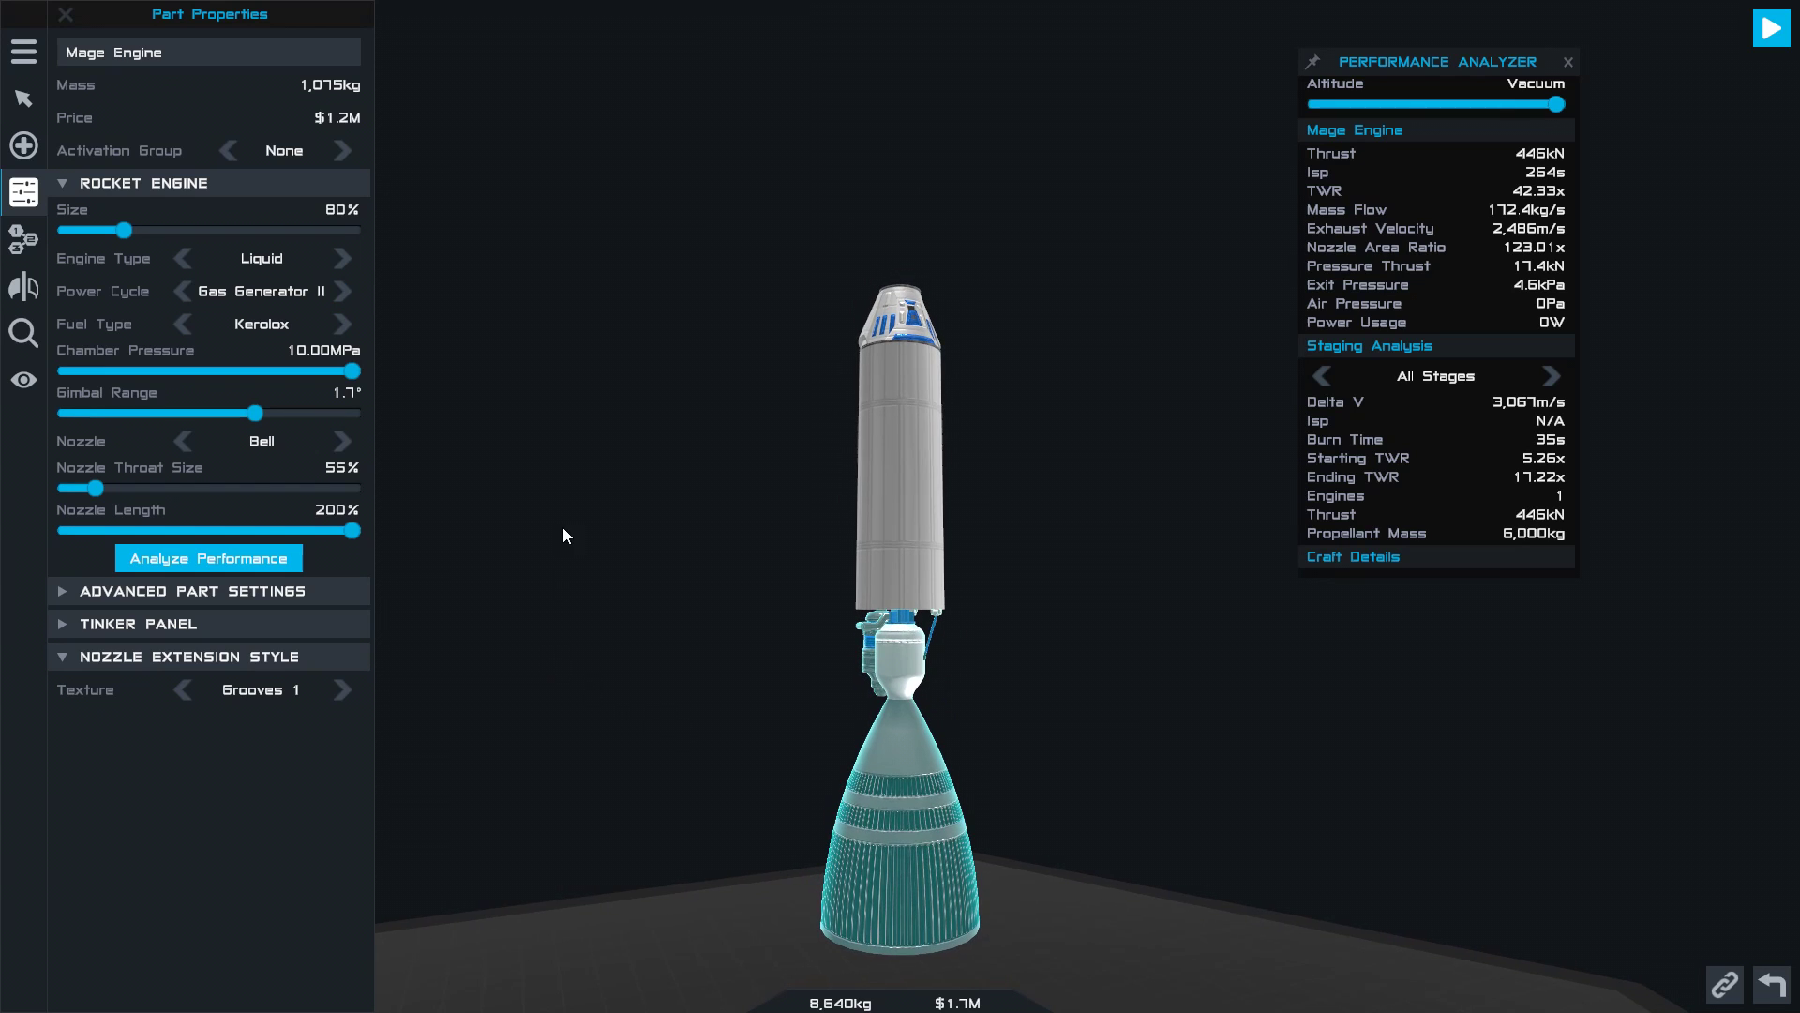
drag(133, 223, 540, 364)
scroll(644, 677, down, 3)
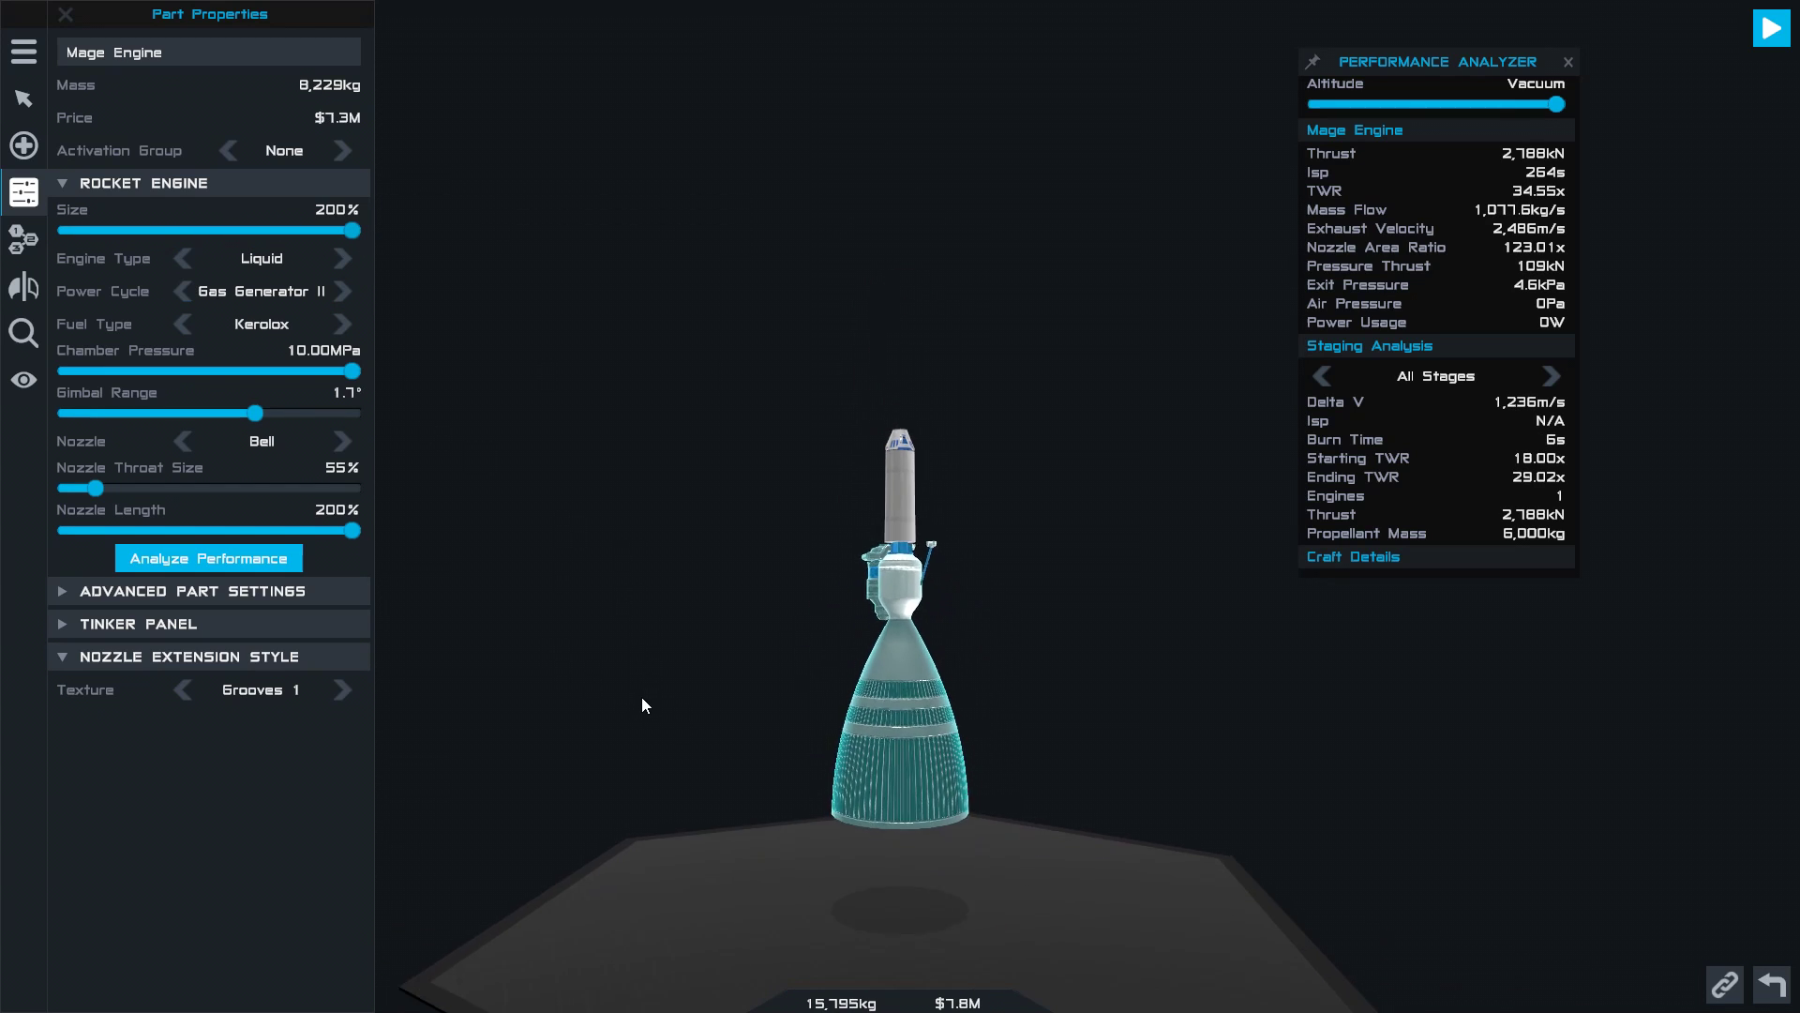
drag(765, 757, 844, 742)
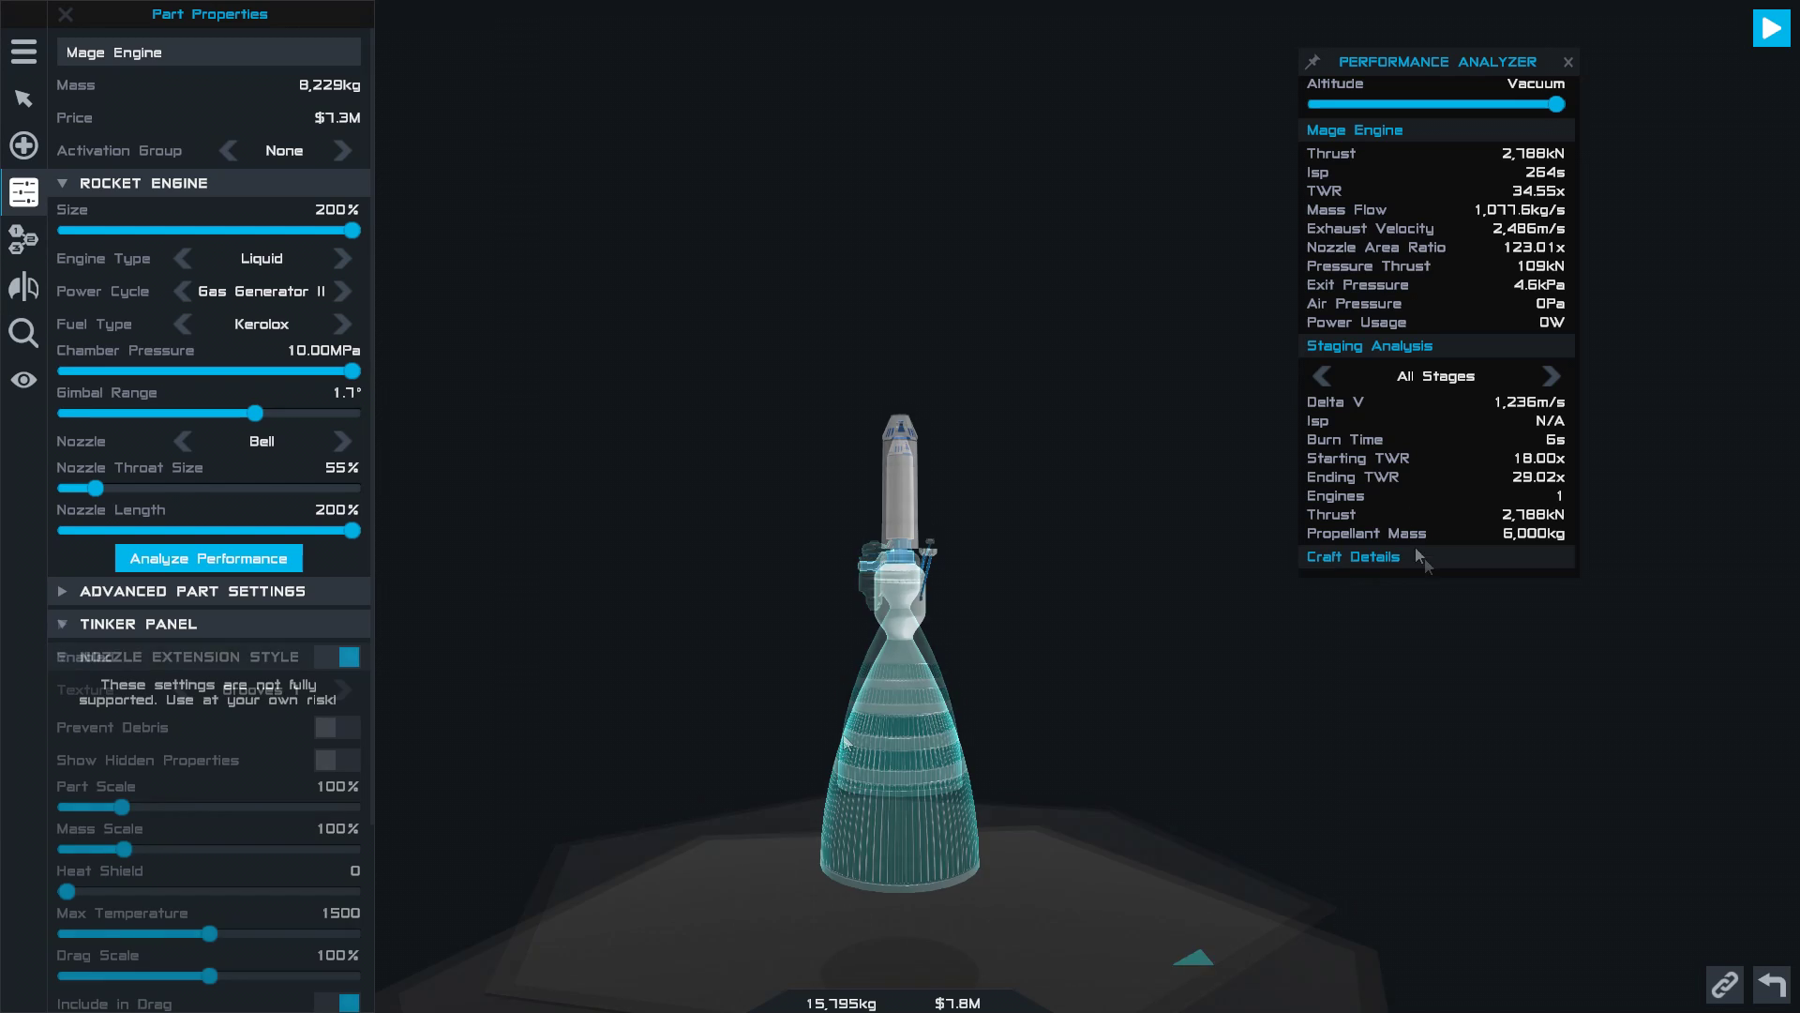
- Activate stage 1 to lift the rocket off the runway at full throttle and follow the ascent from above
mouse_move(1313, 692)
mouse_down()
mouse_move(1297, 716)
mouse_move(1330, 722)
mouse_up()
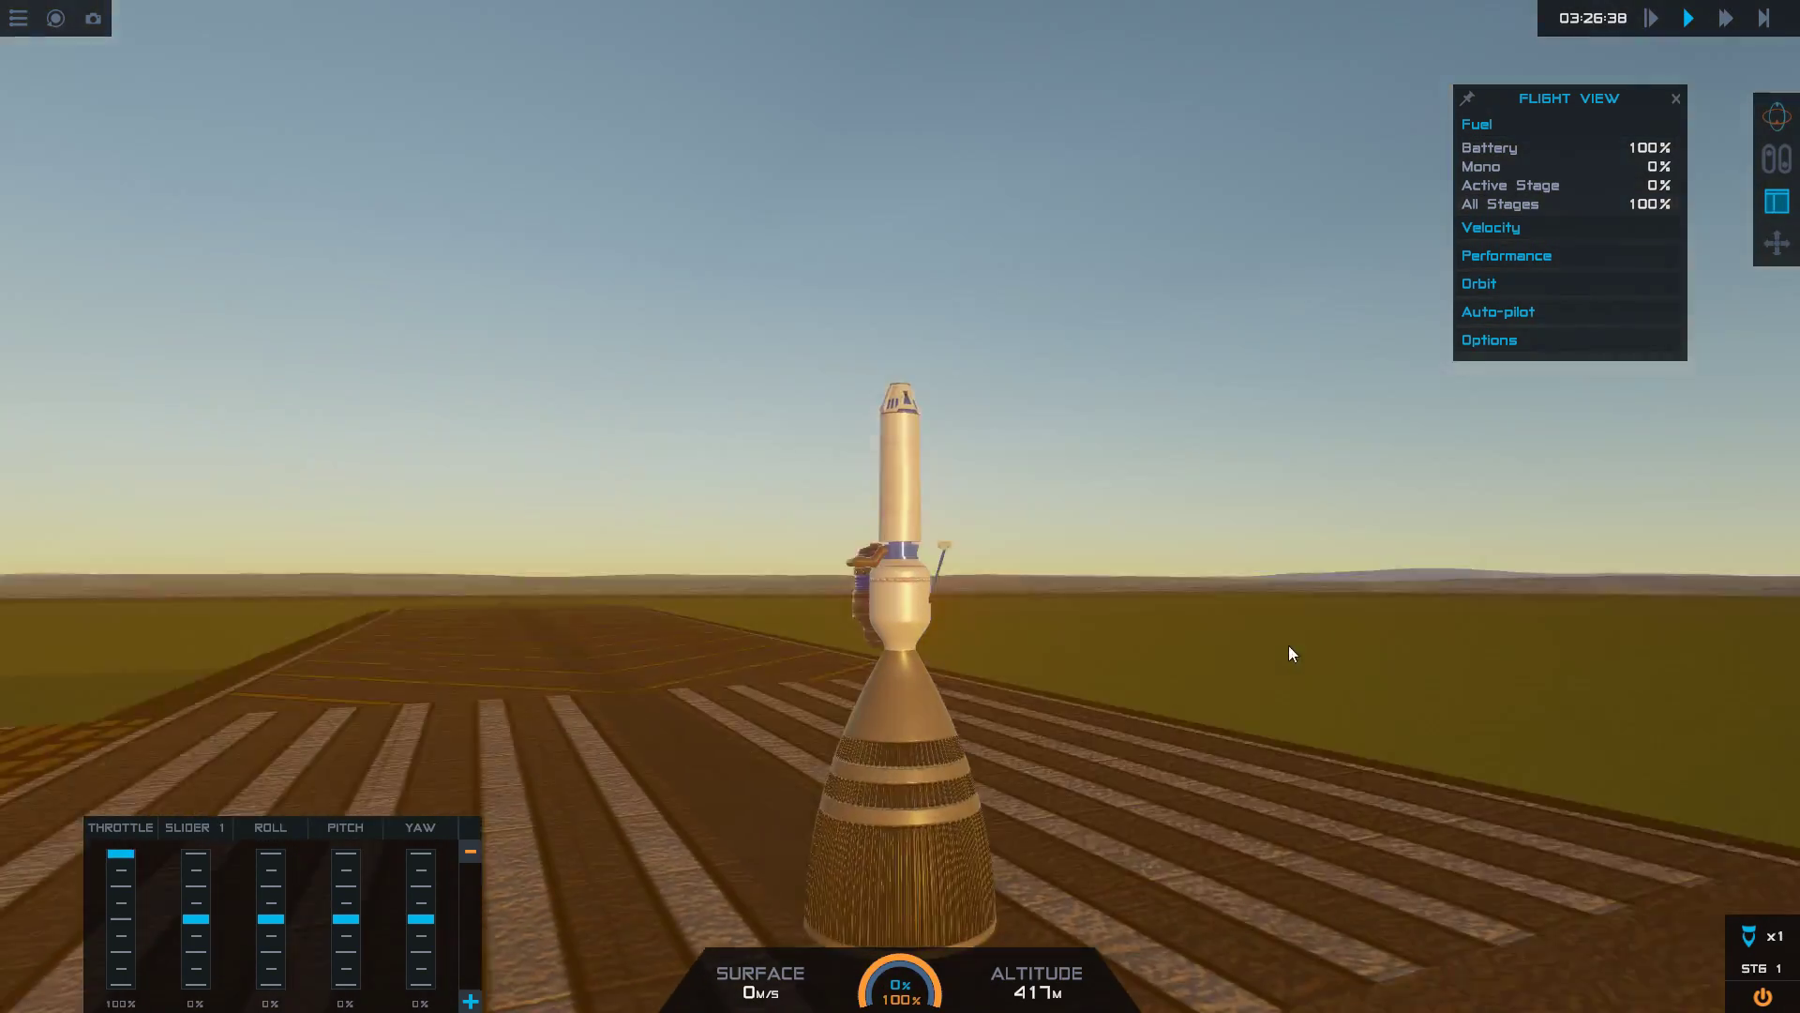
key(space)
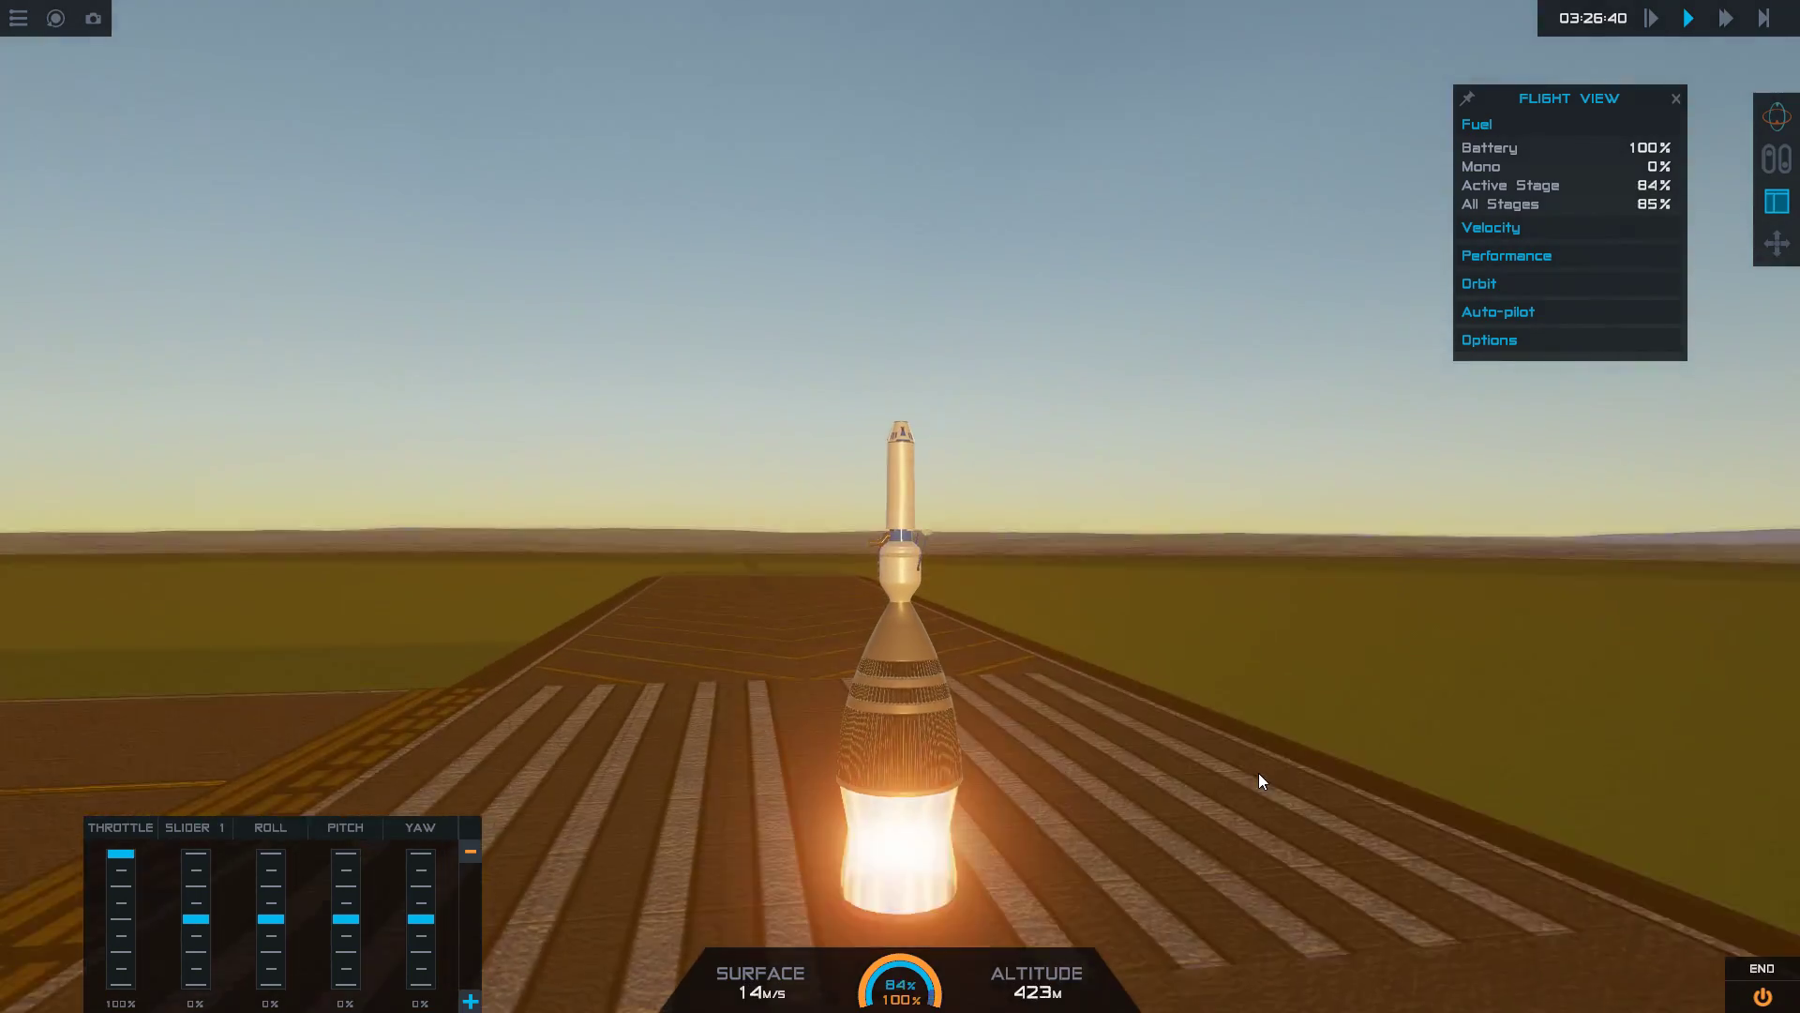
drag(1258, 775, 1736, 919)
drag(1150, 789, 1184, 853)
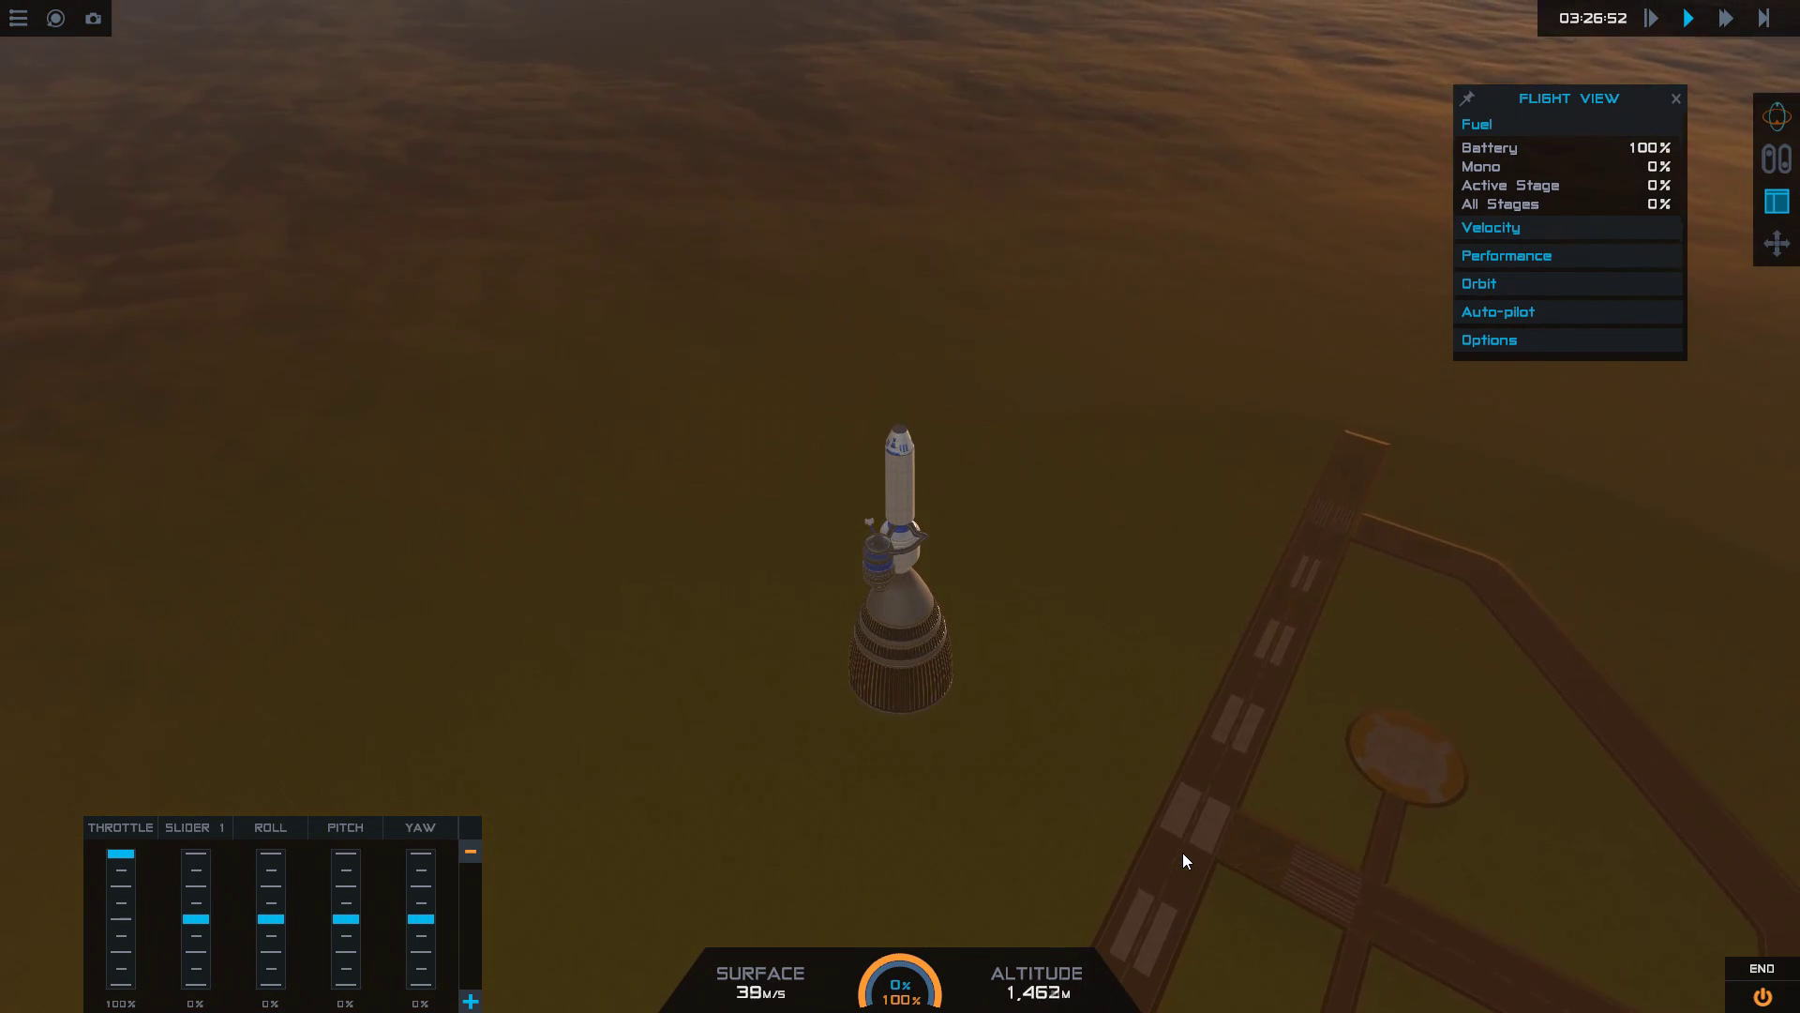
- Follow the rocket's descent at 2x time and in 1/4x slow motion, and inspect the impact site at normal speed
key(period)
drag(1166, 800, 1207, 820)
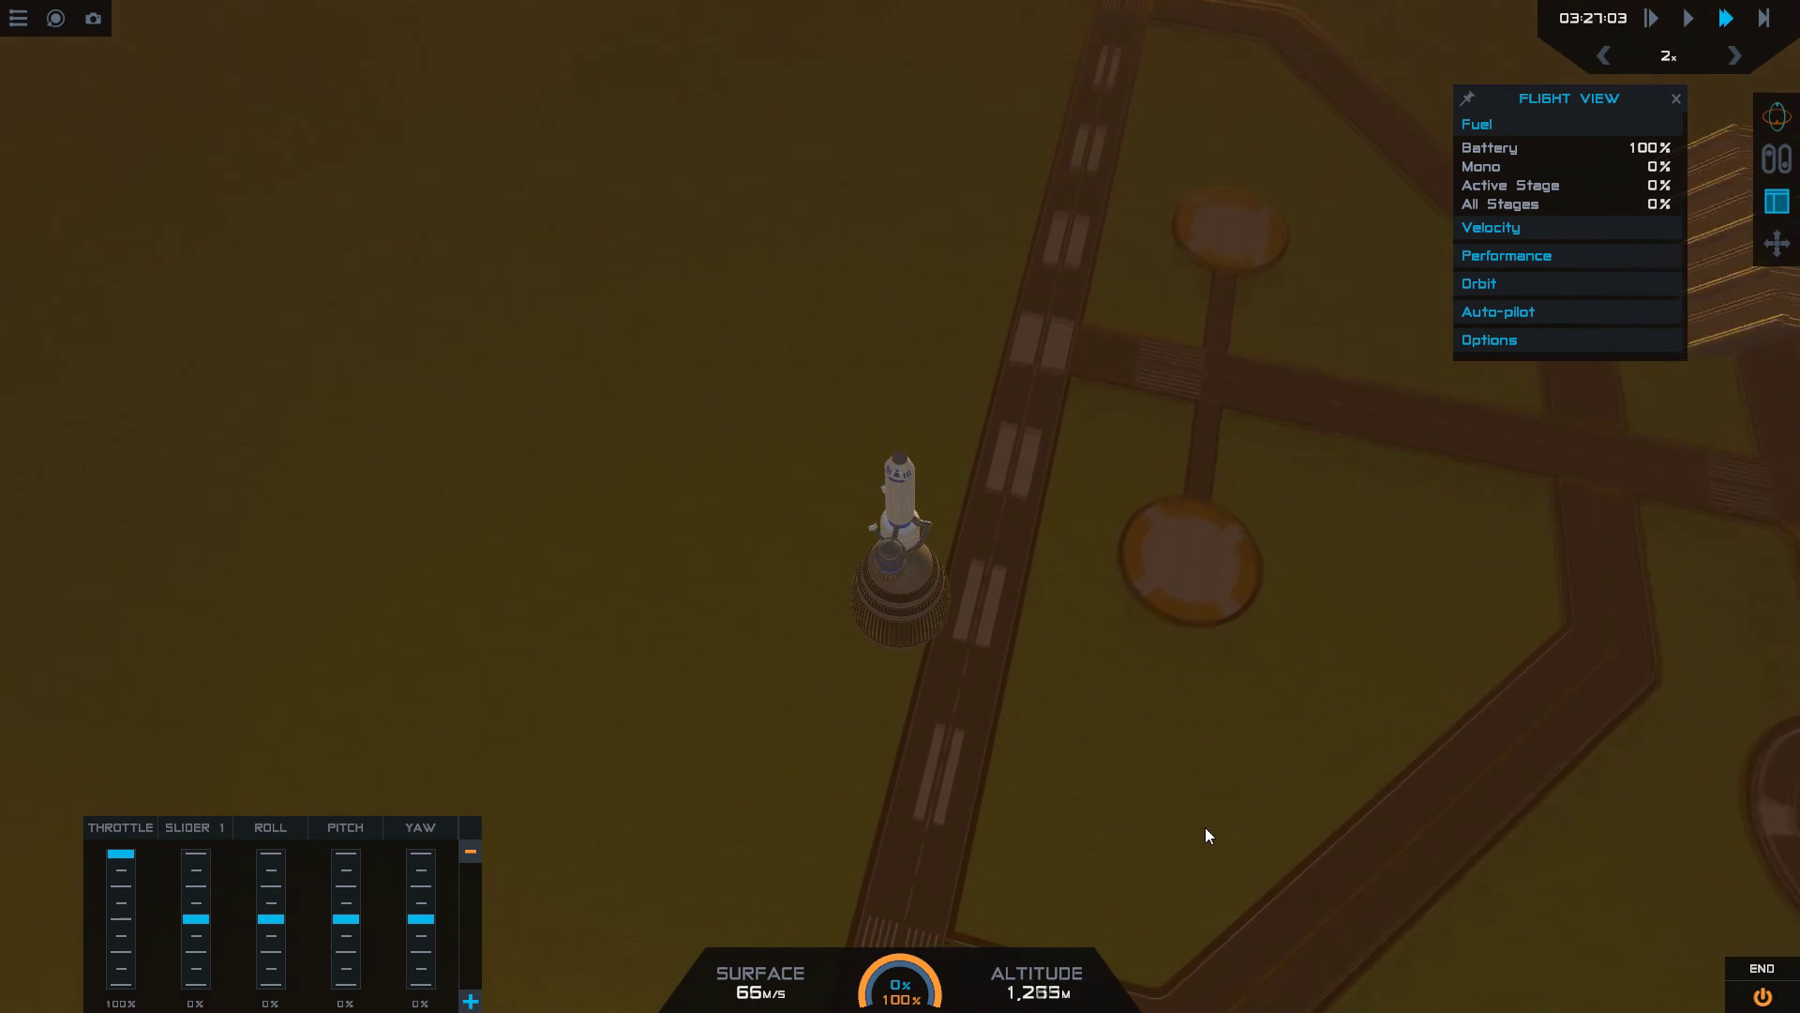
drag(1206, 809, 1151, 610)
key(comma)
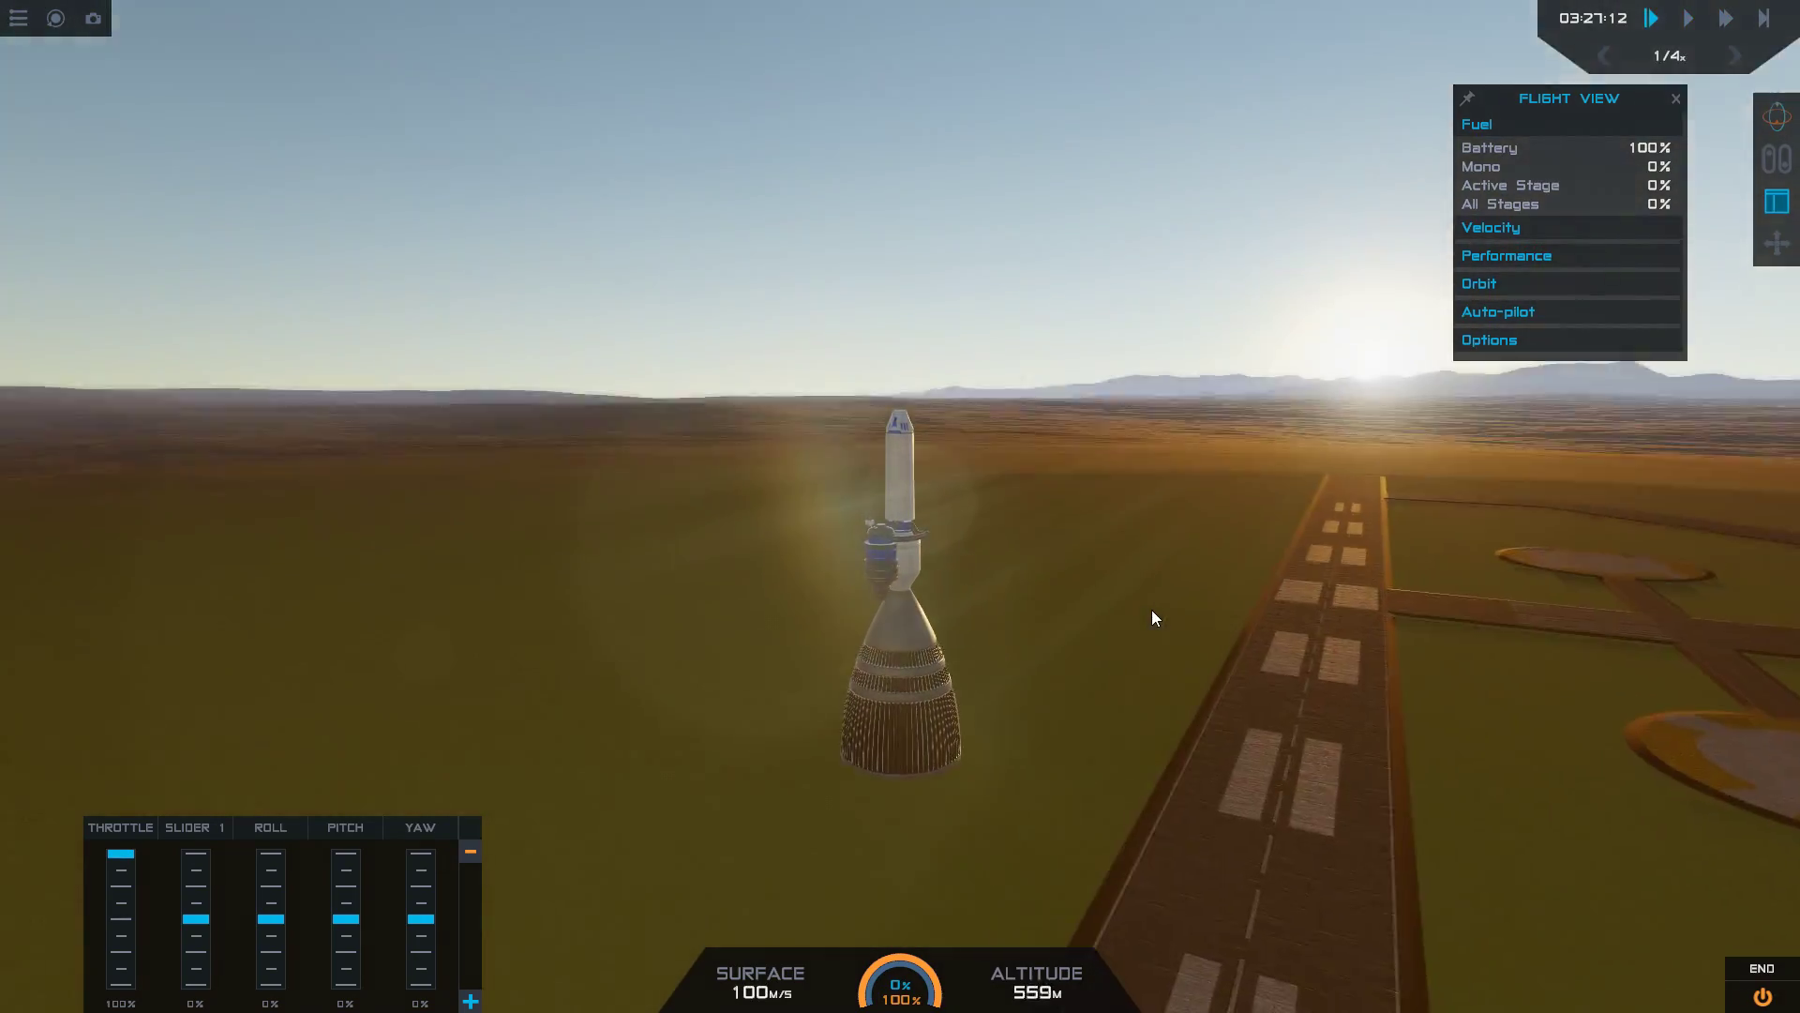
key(period)
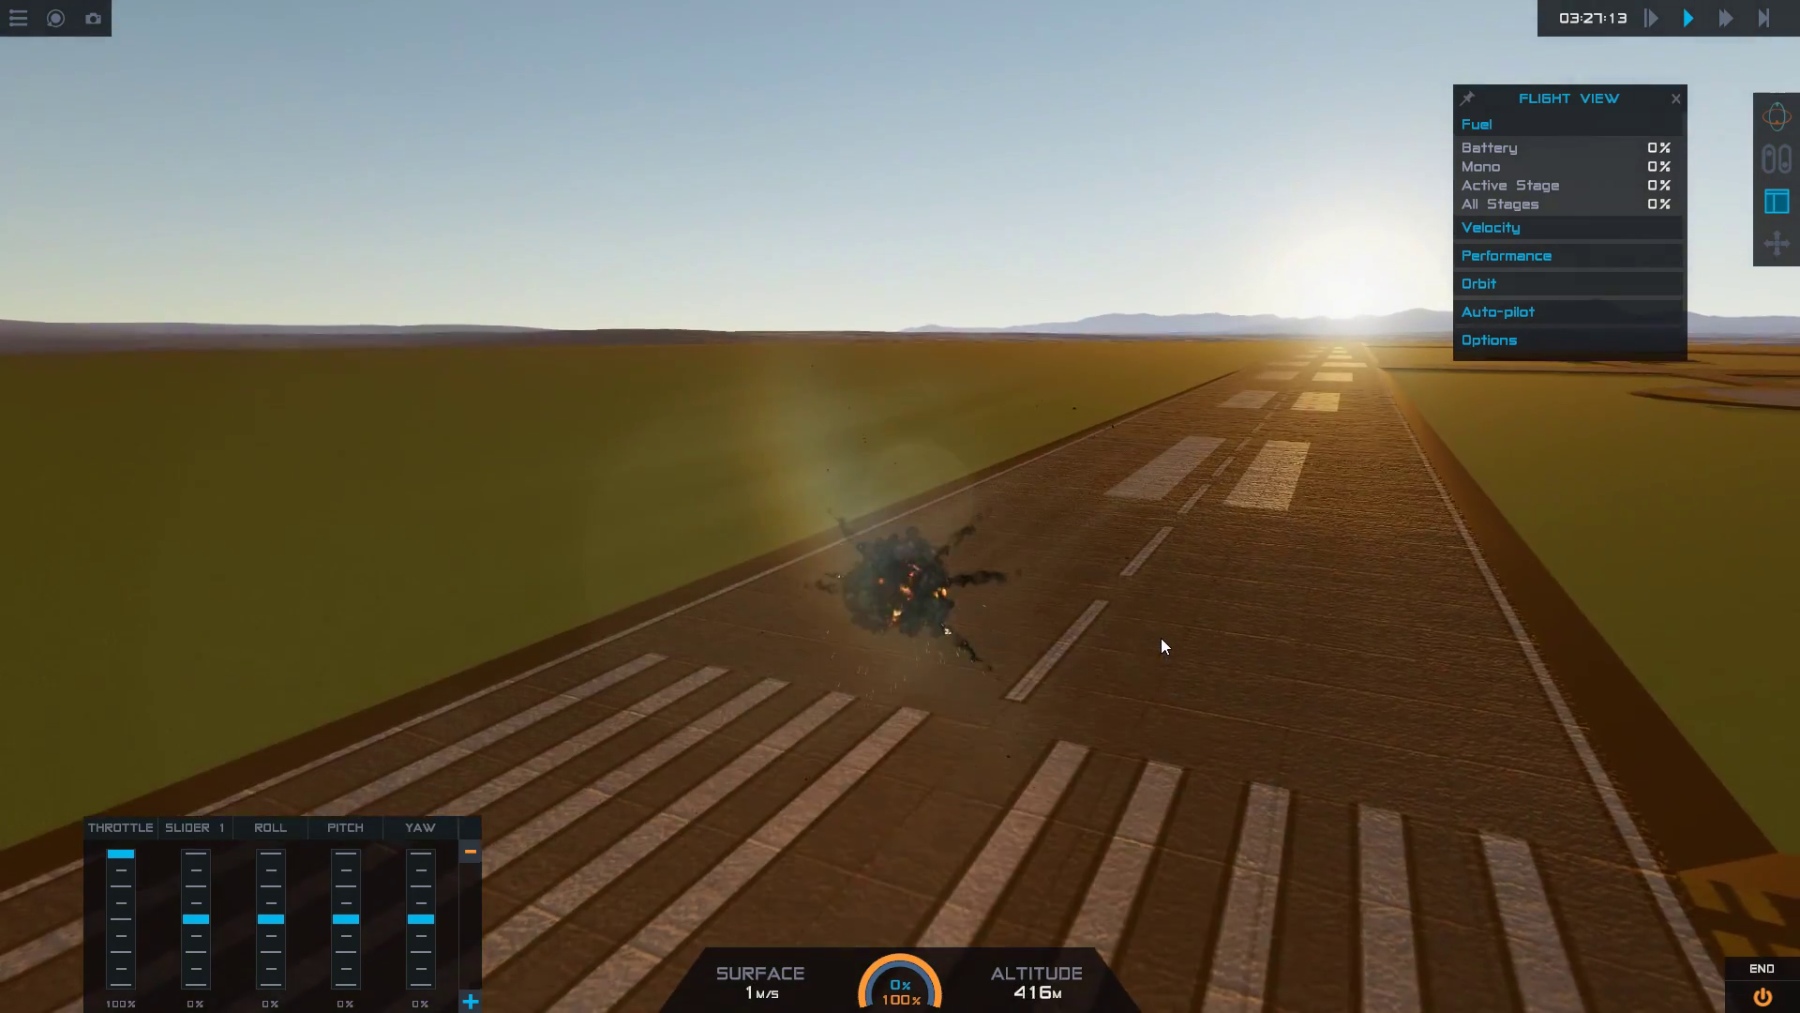
drag(1160, 645, 1228, 919)
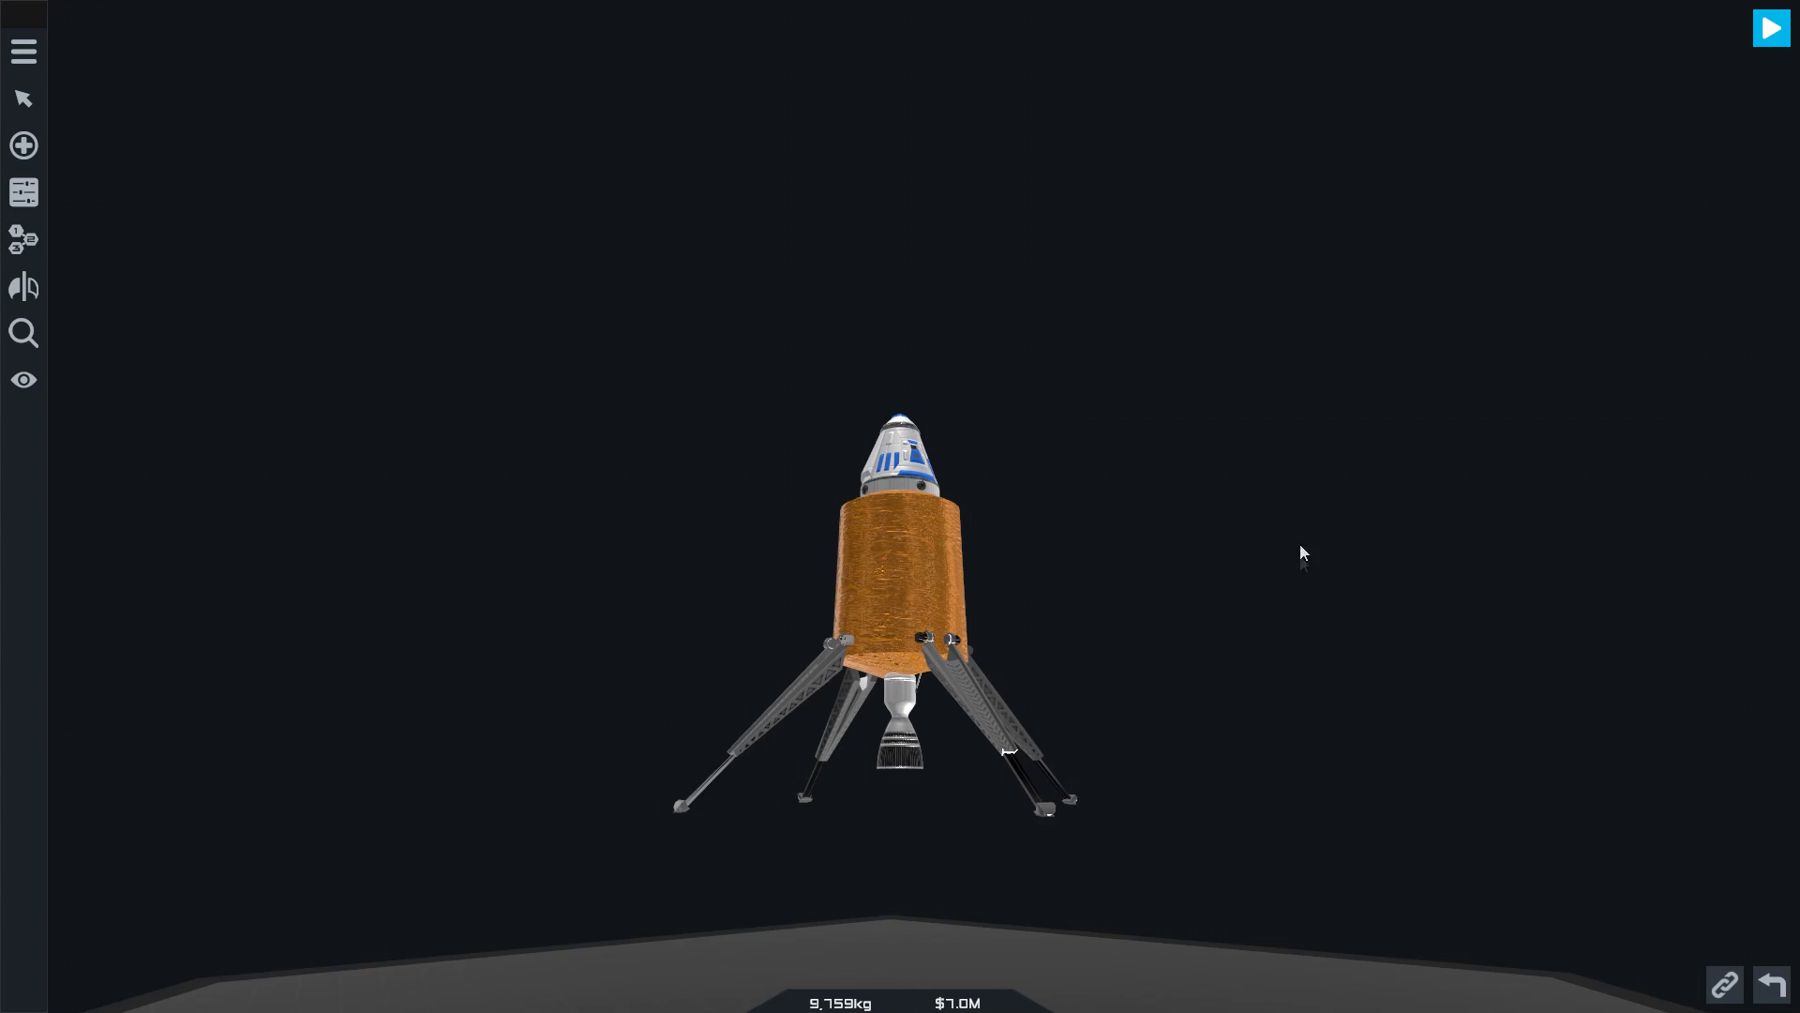
drag(1300, 544, 1391, 849)
scroll(1350, 647, up, 3)
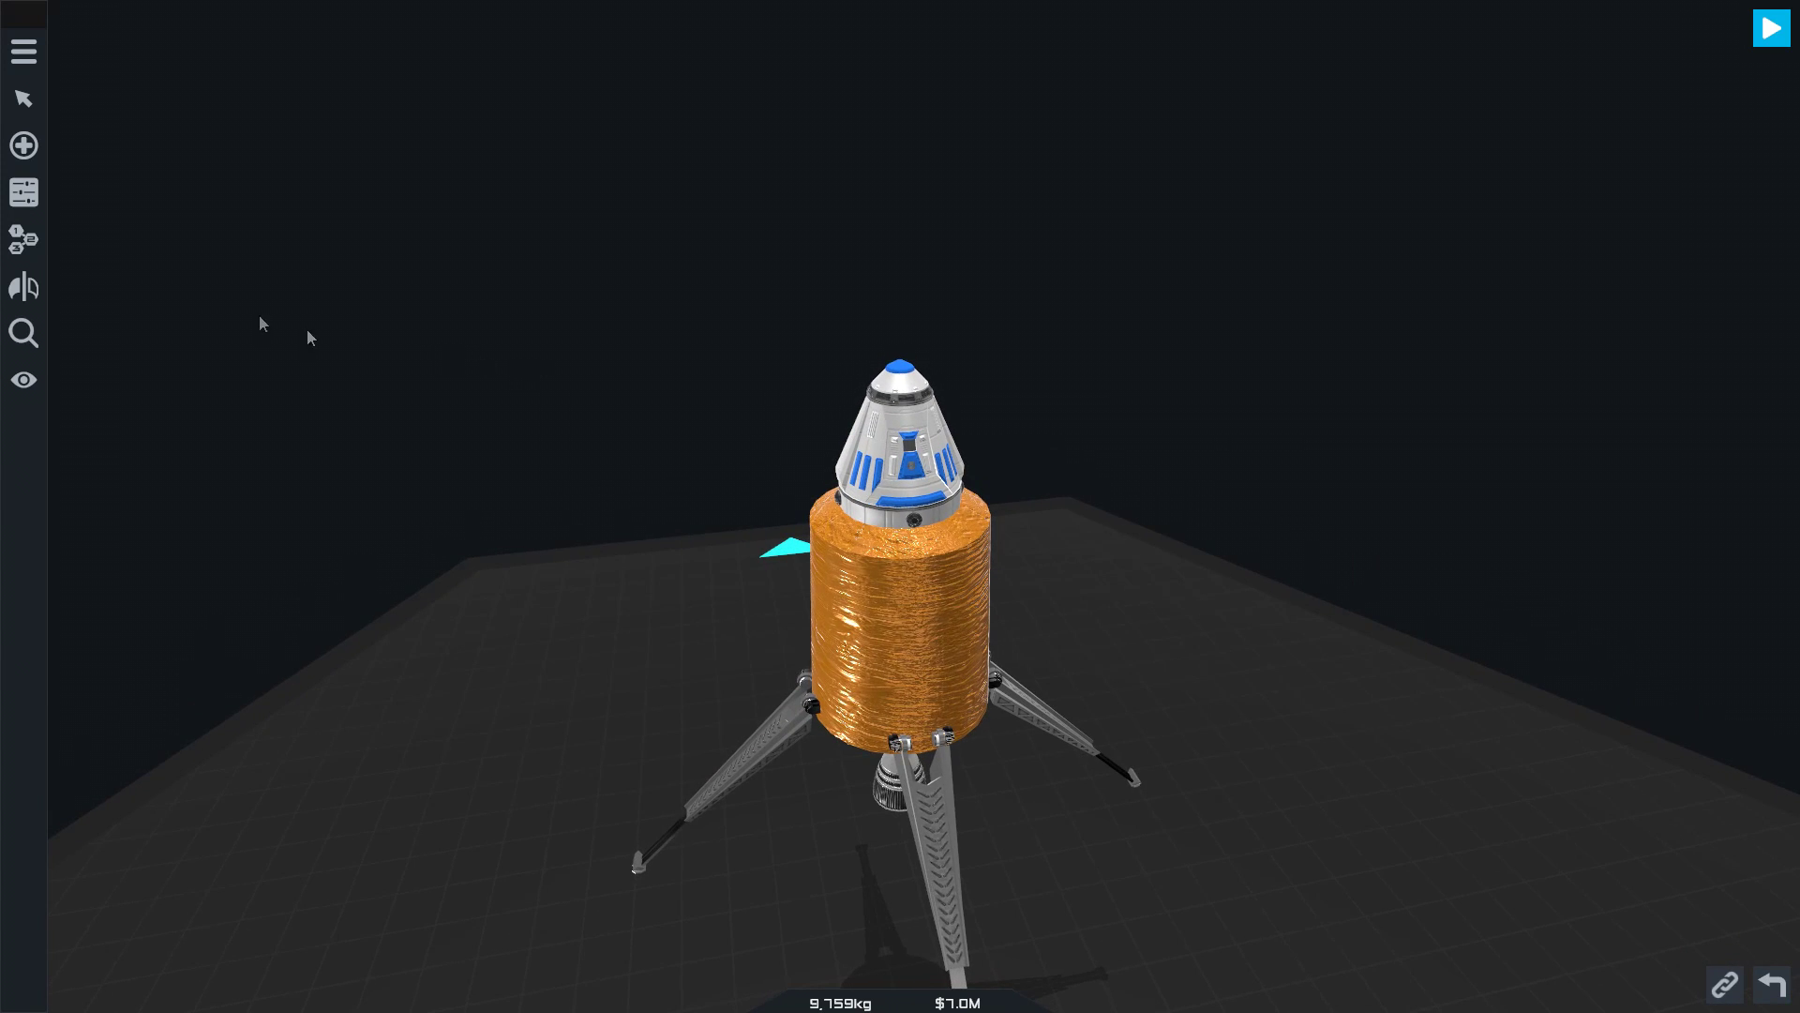
- Open the flight program of the lander with the gold tank and bring all its code blocks into view
click(24, 52)
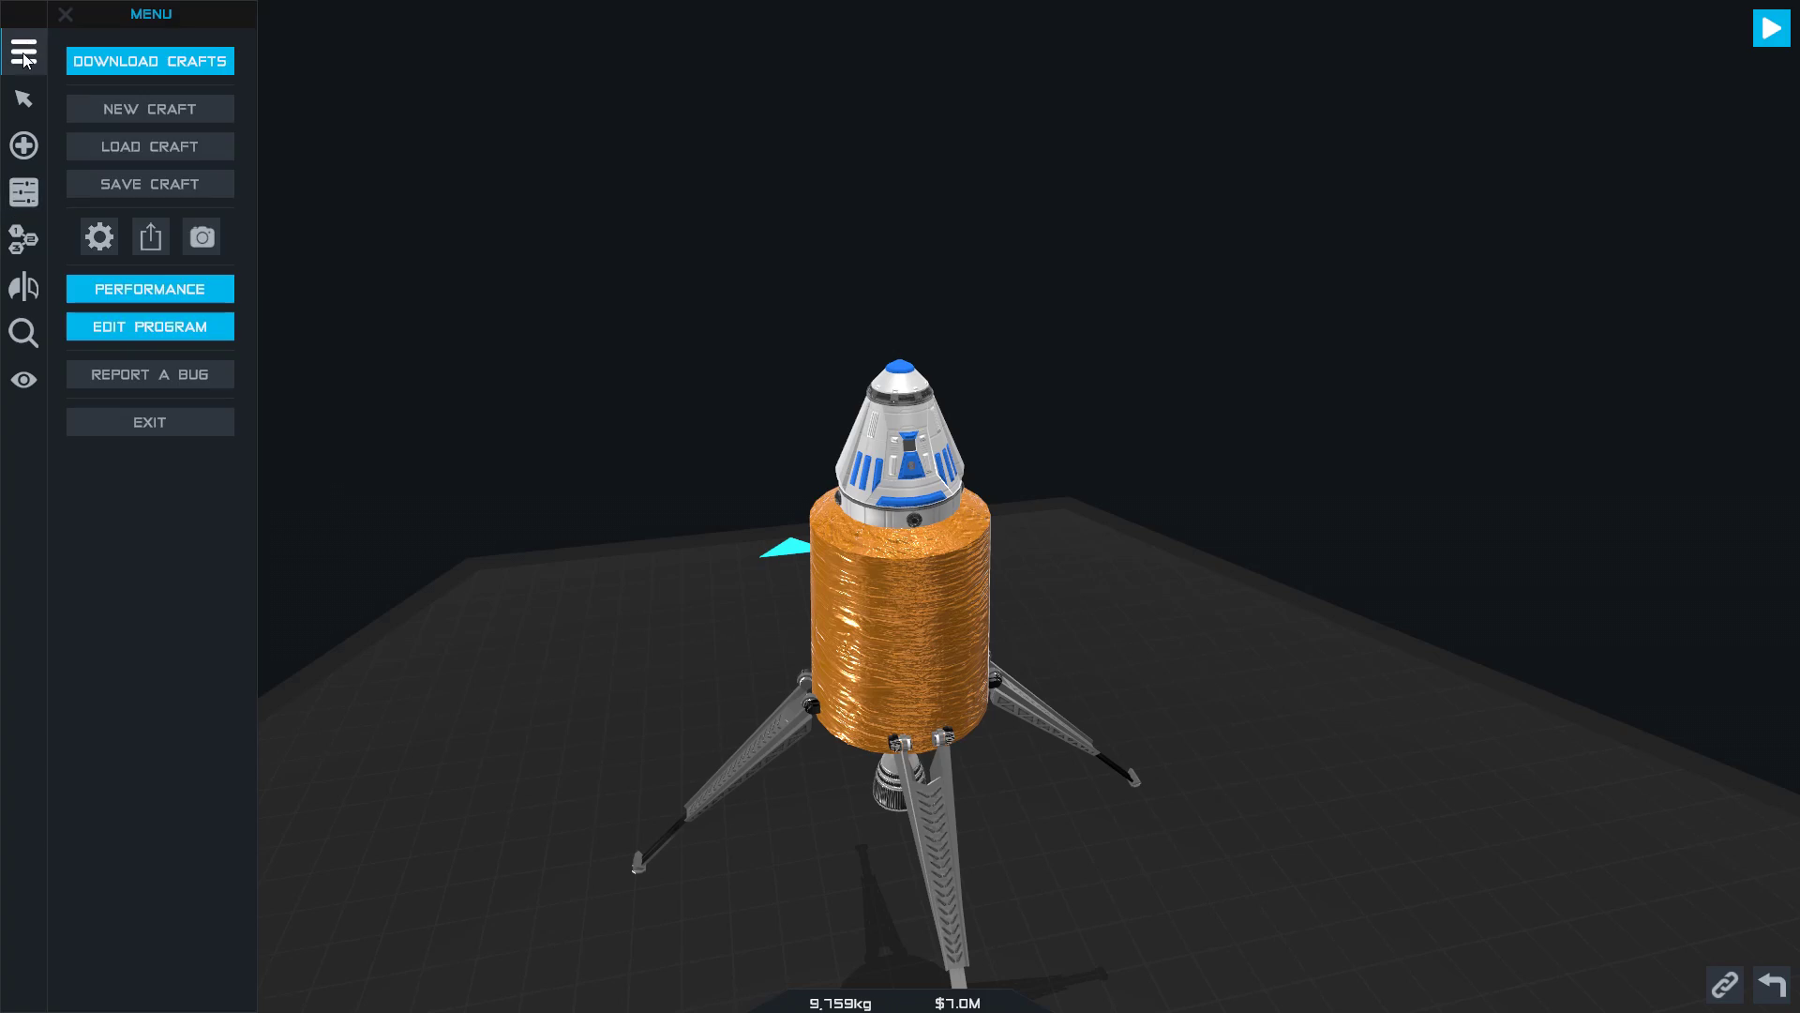
click(153, 321)
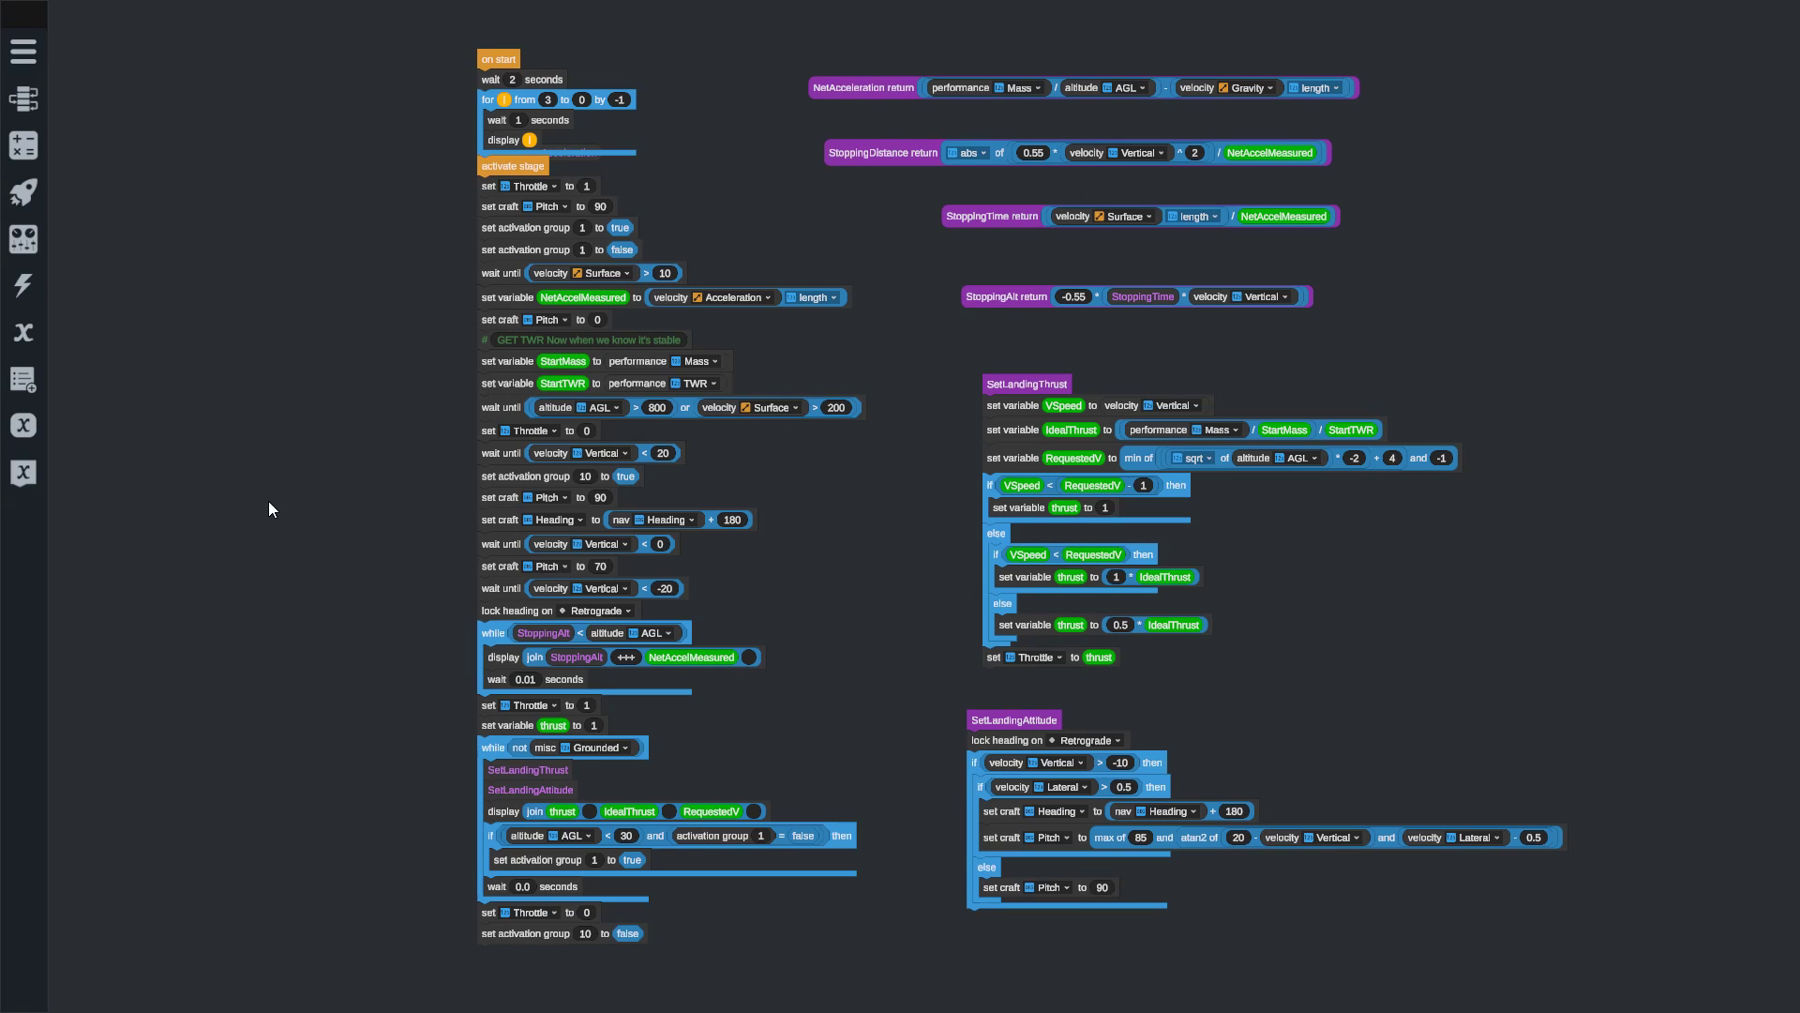
drag(392, 492, 335, 499)
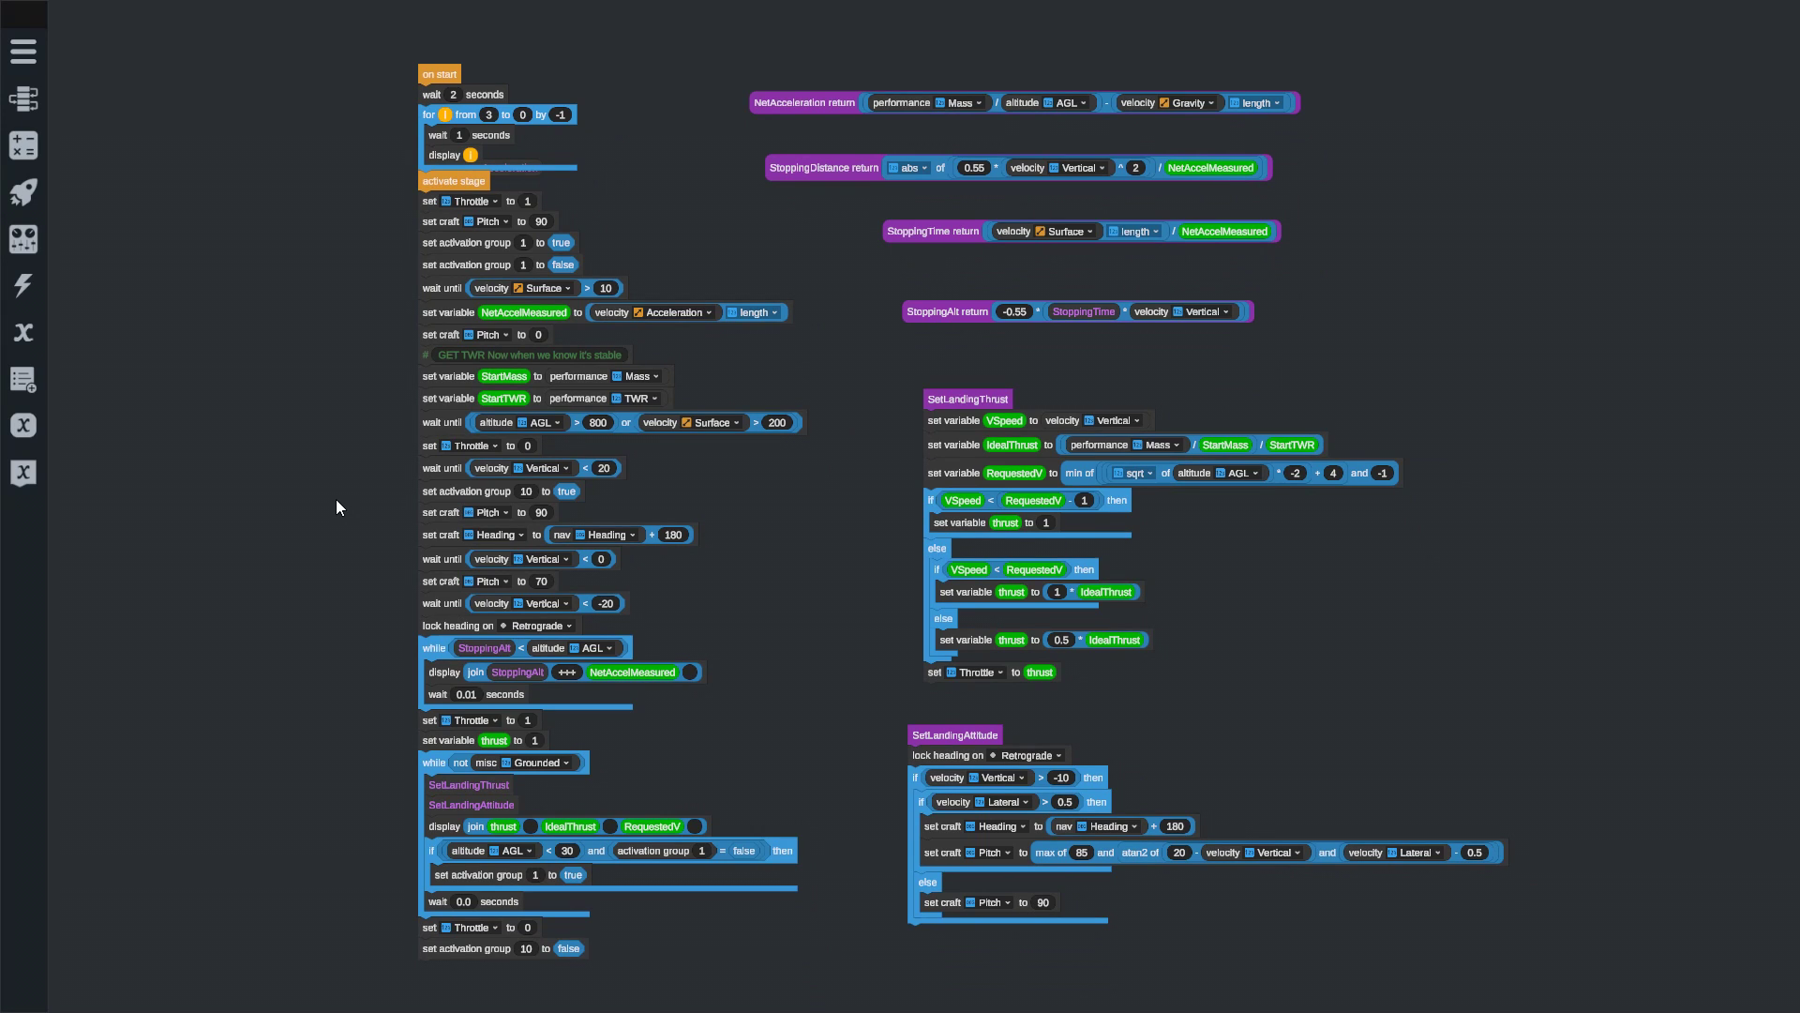
- Look through the Program Flow, Operators and Craft Instructions blocks available in the program editor
click(26, 97)
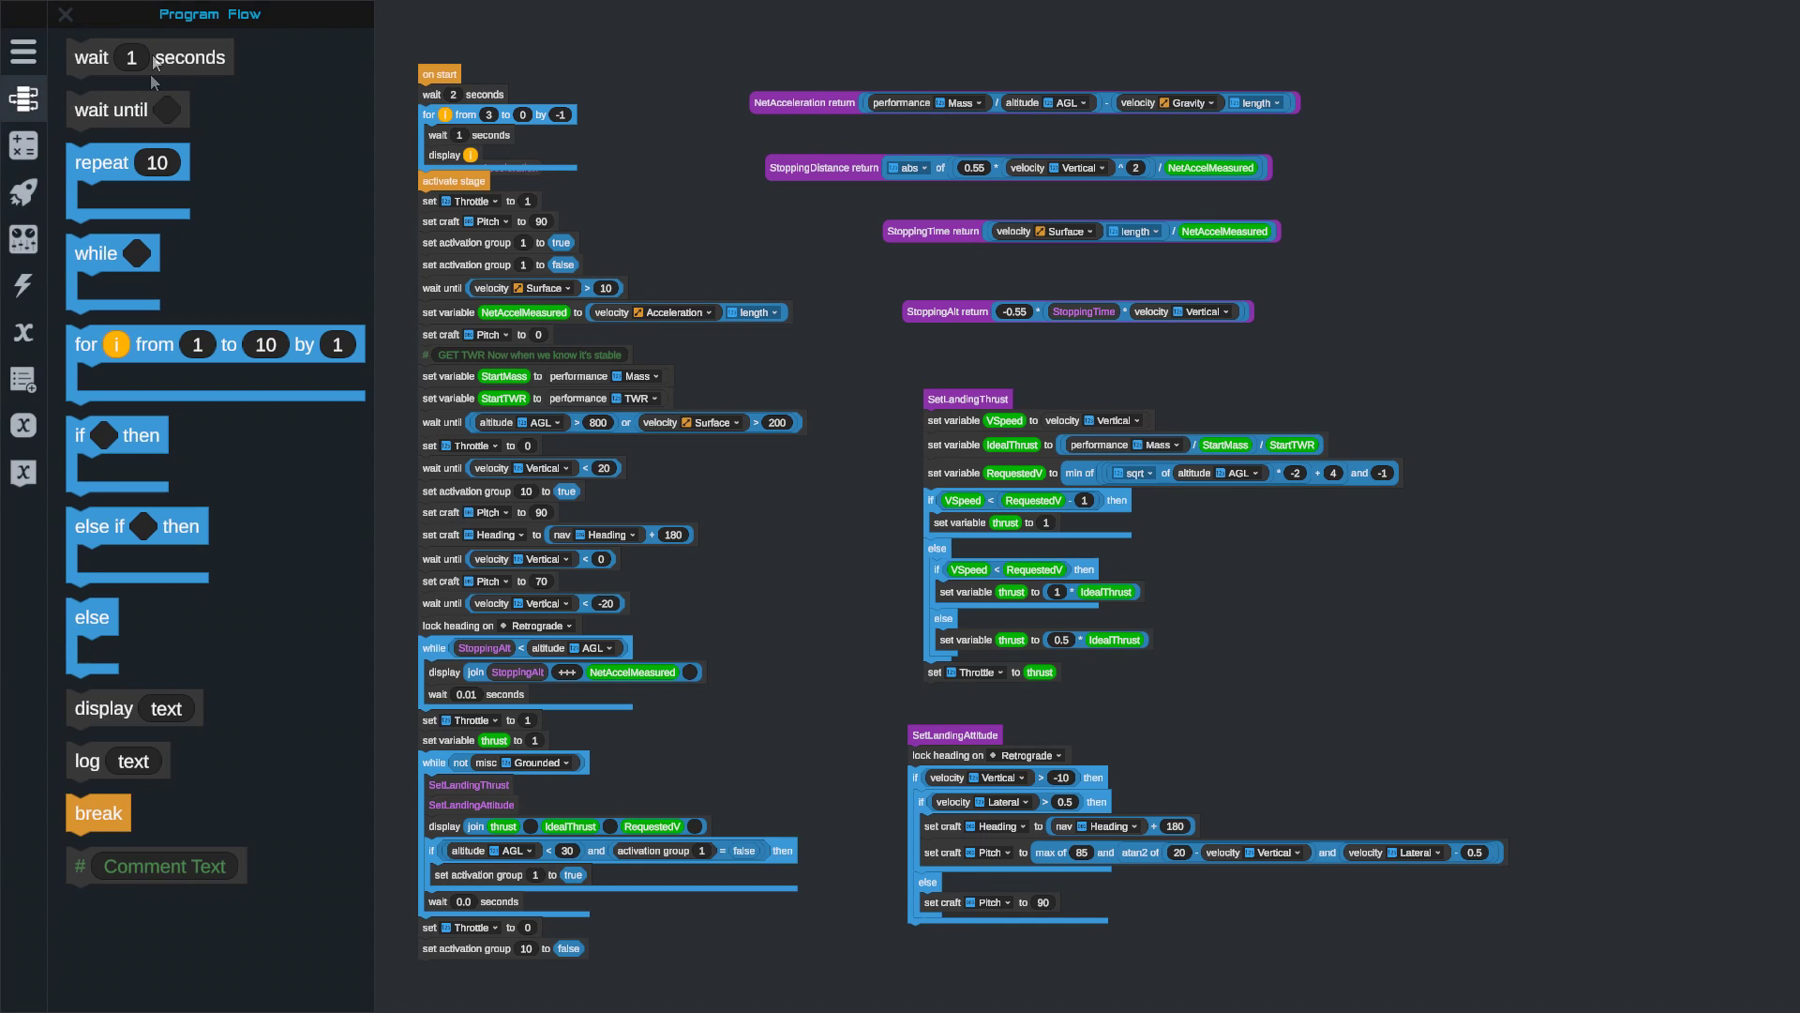
click(23, 144)
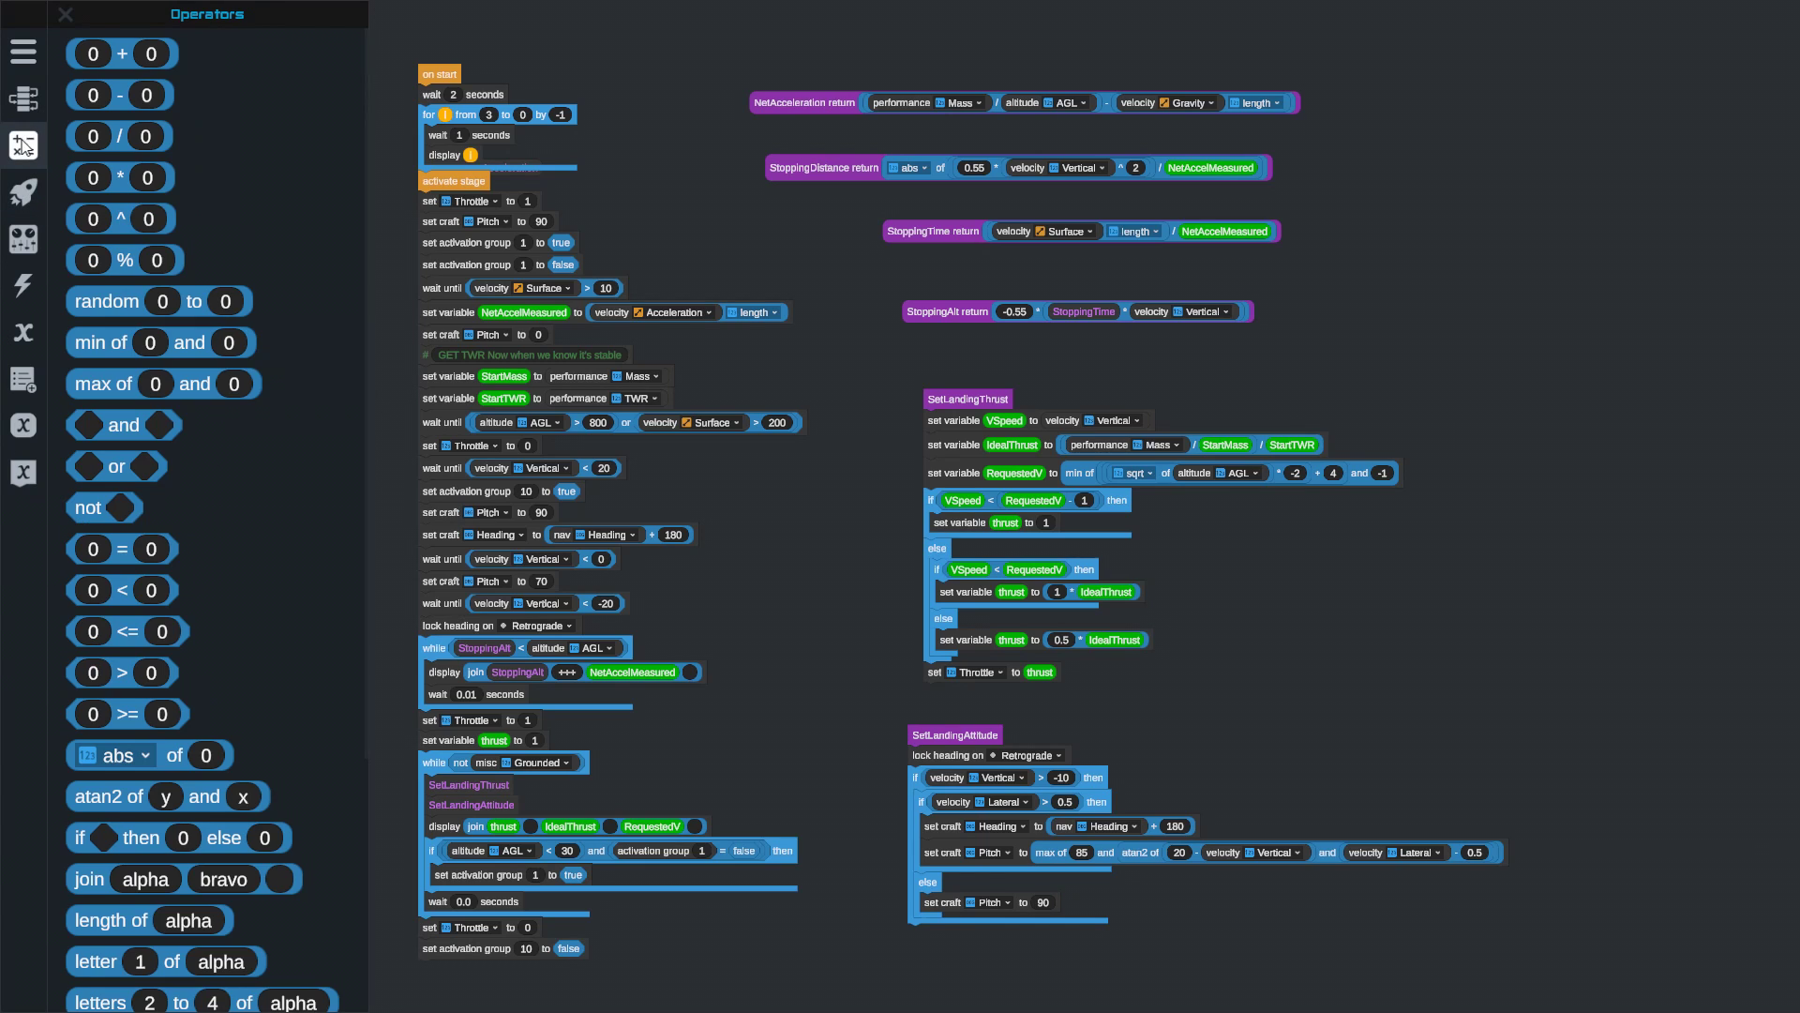
scroll(235, 675, down, 3)
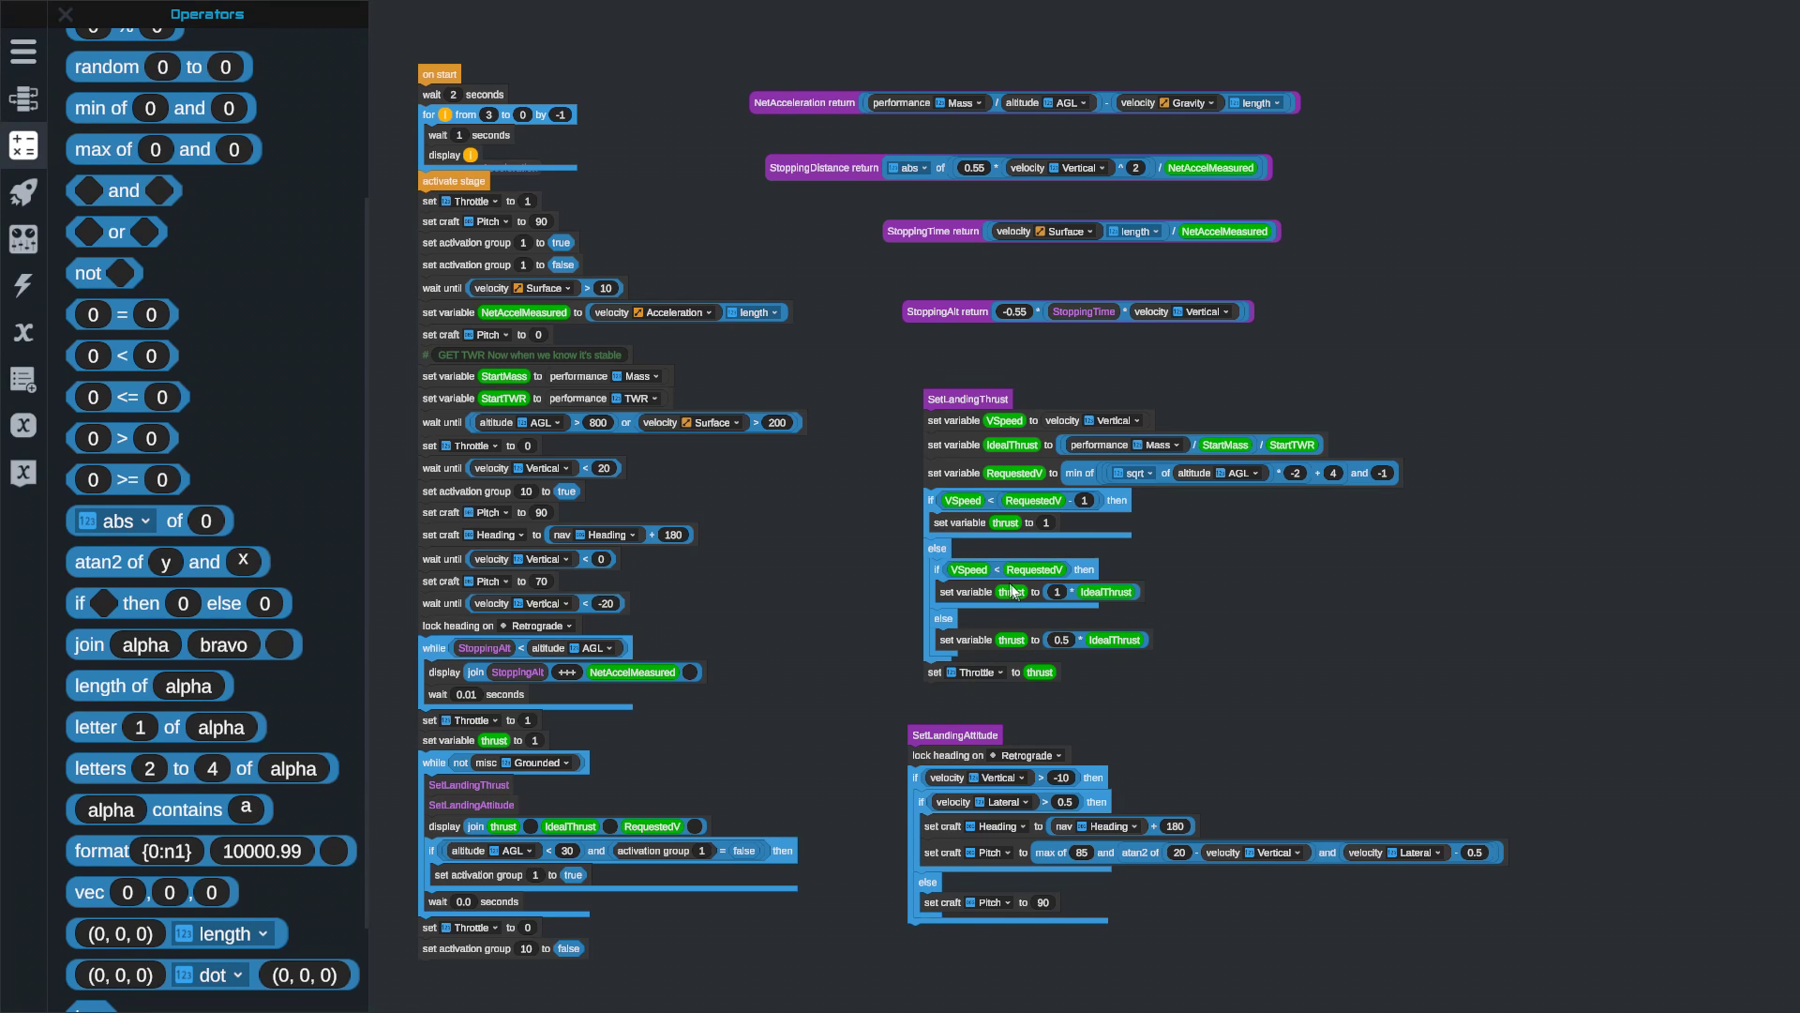
click(23, 191)
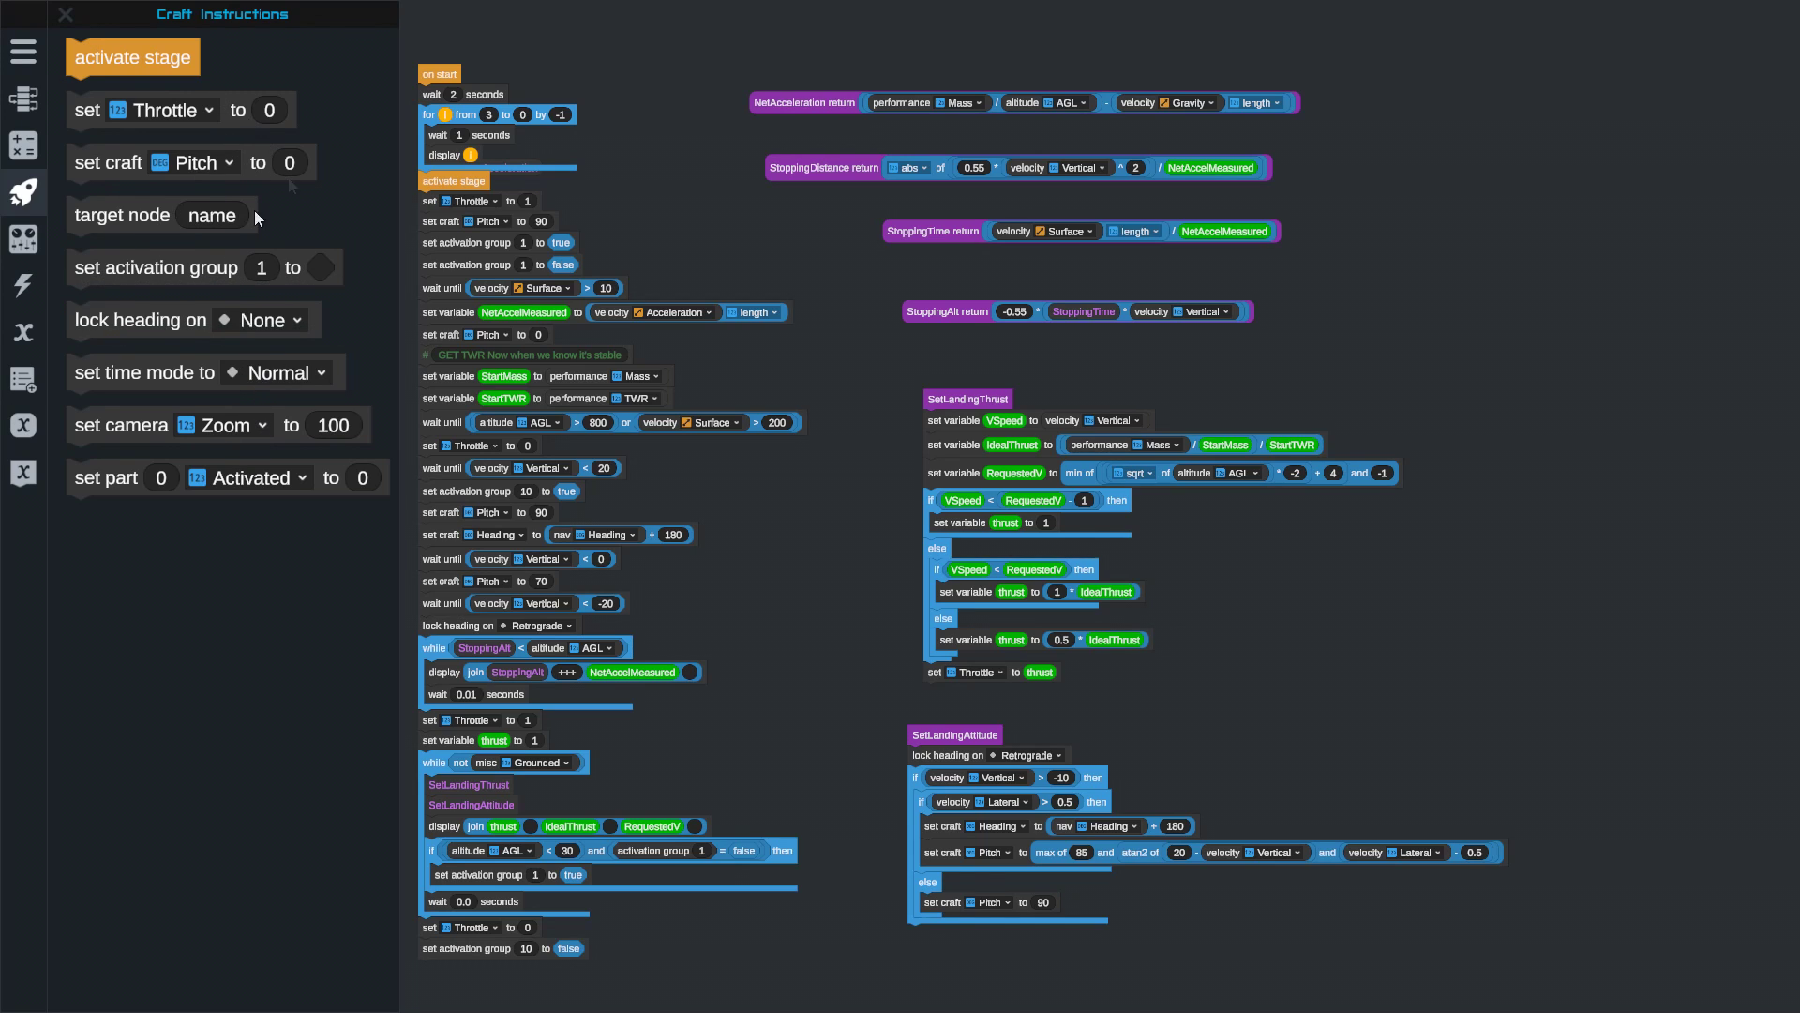
- Review the Craft Information blocks and examine the property options of the velocity block
click(35, 244)
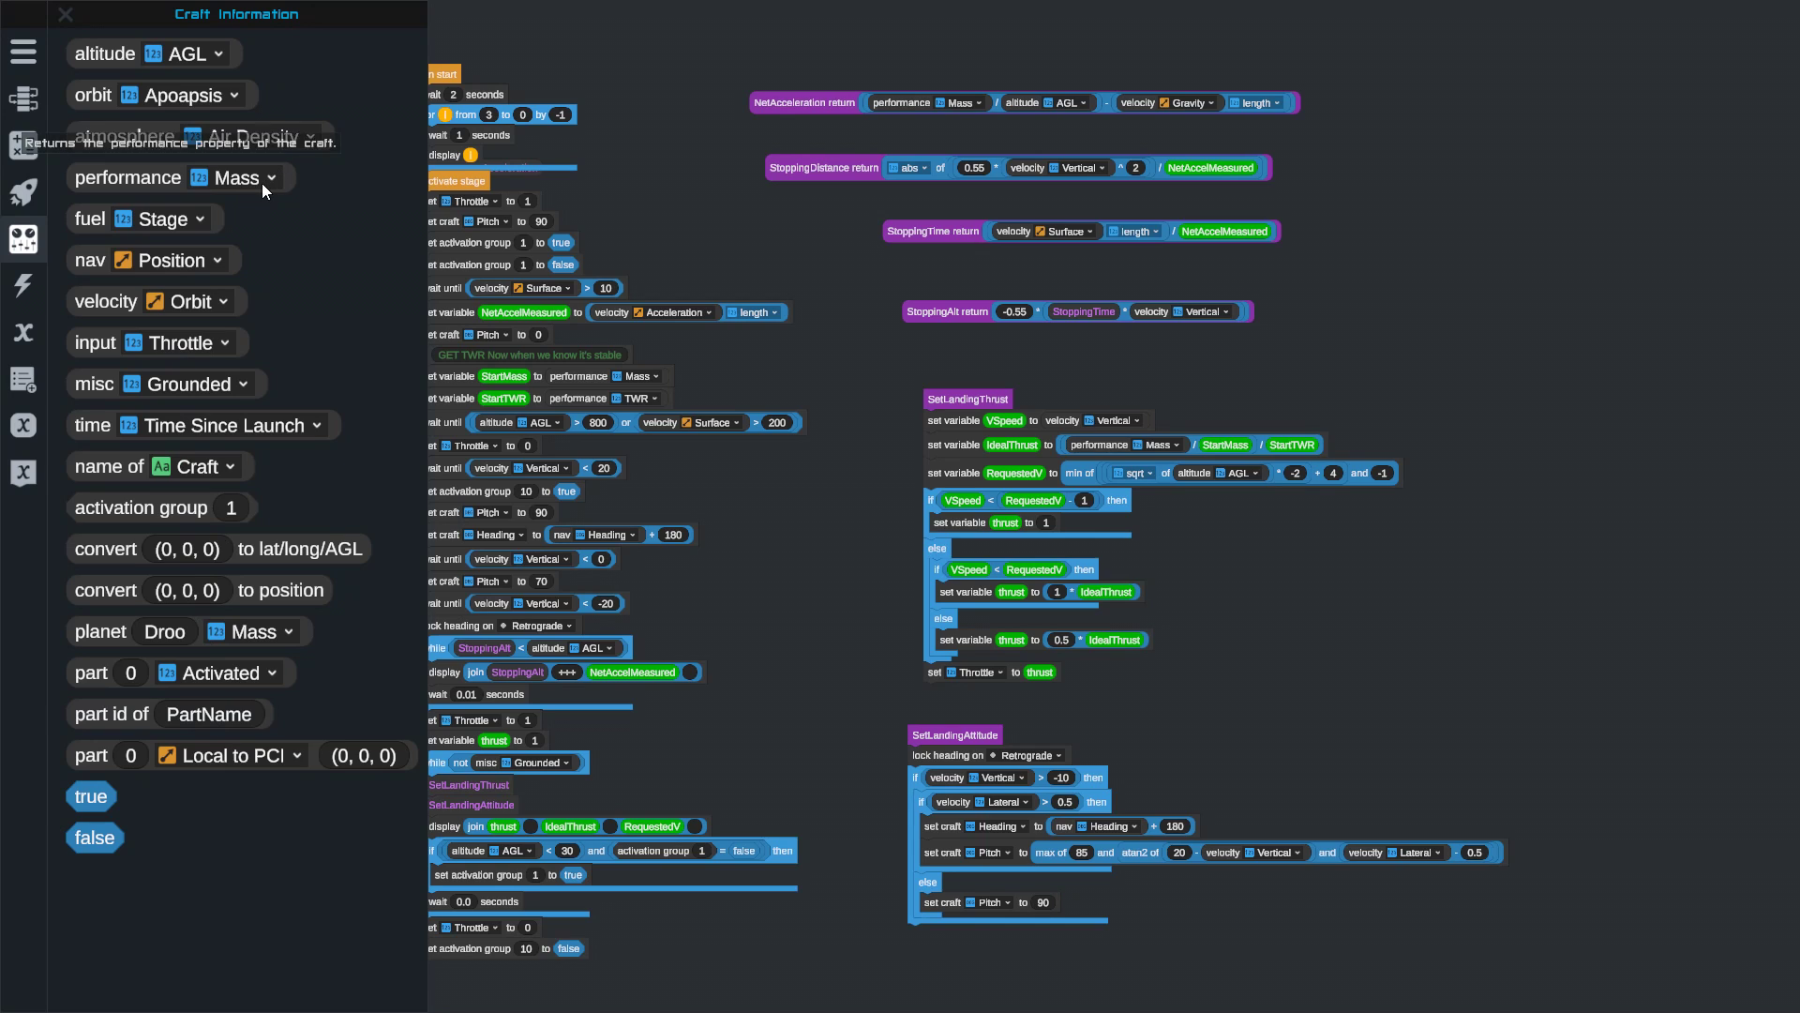
click(211, 302)
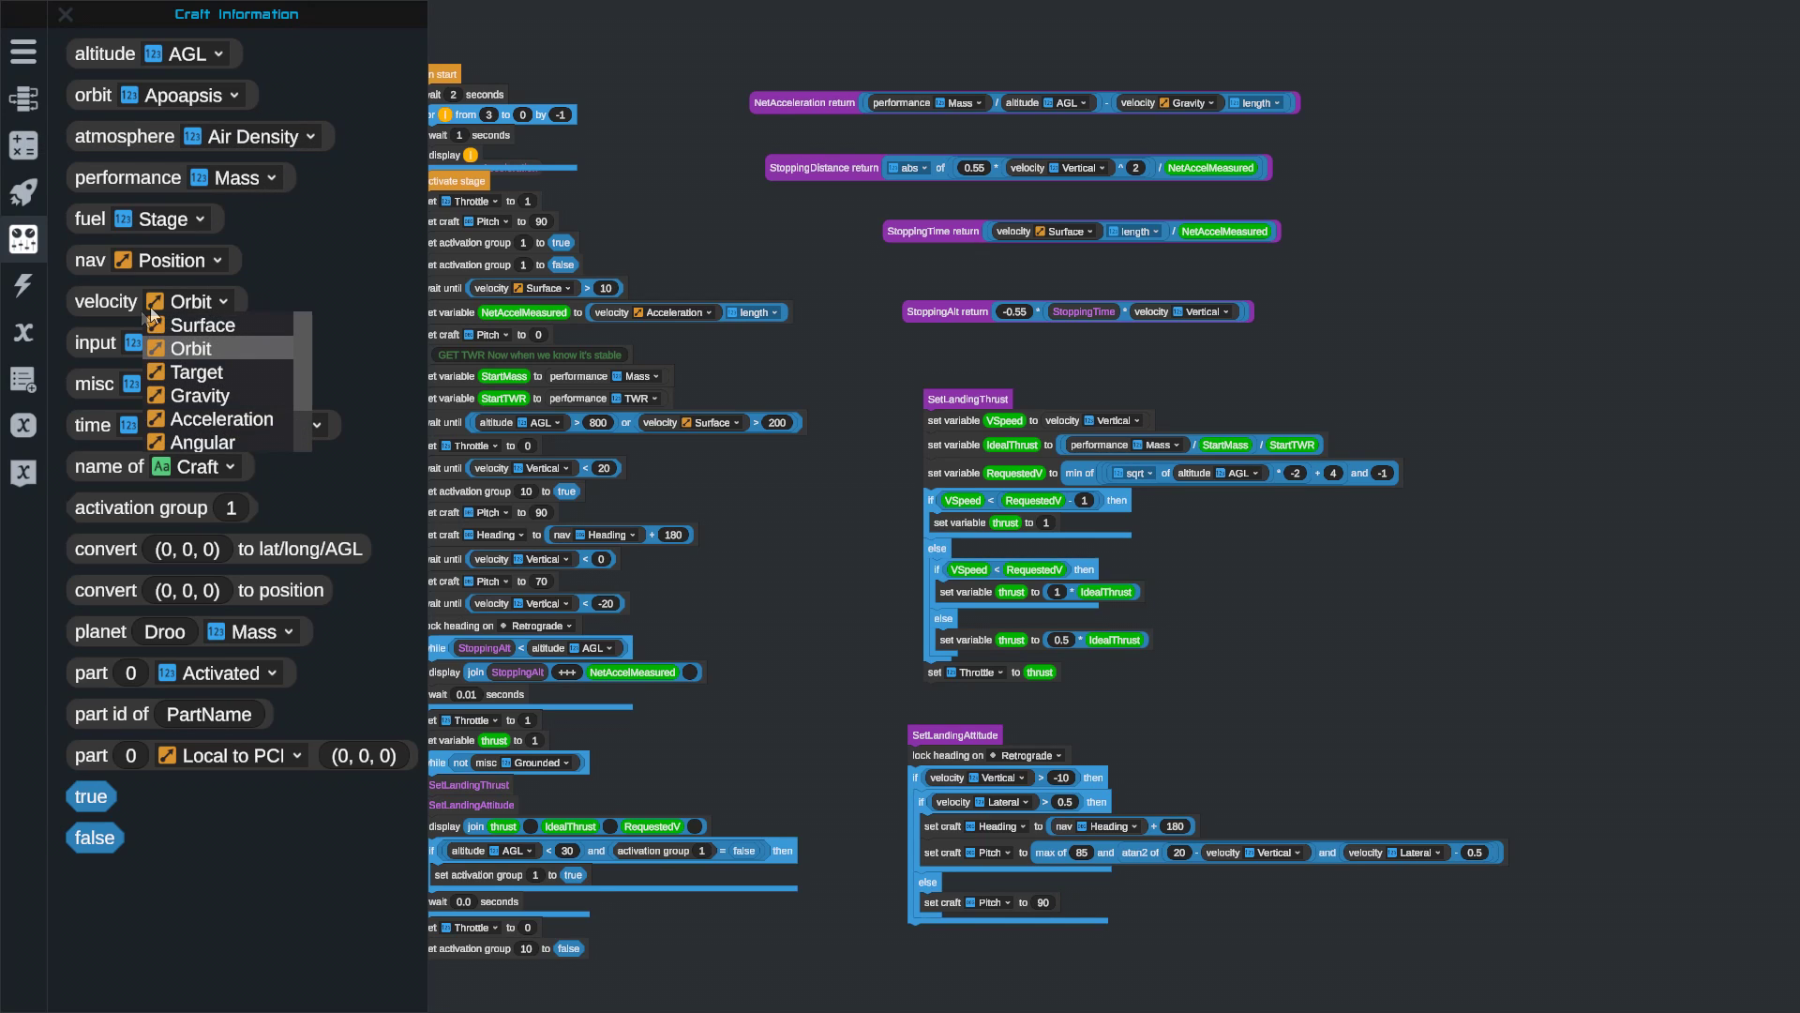
scroll(234, 375, down, 3)
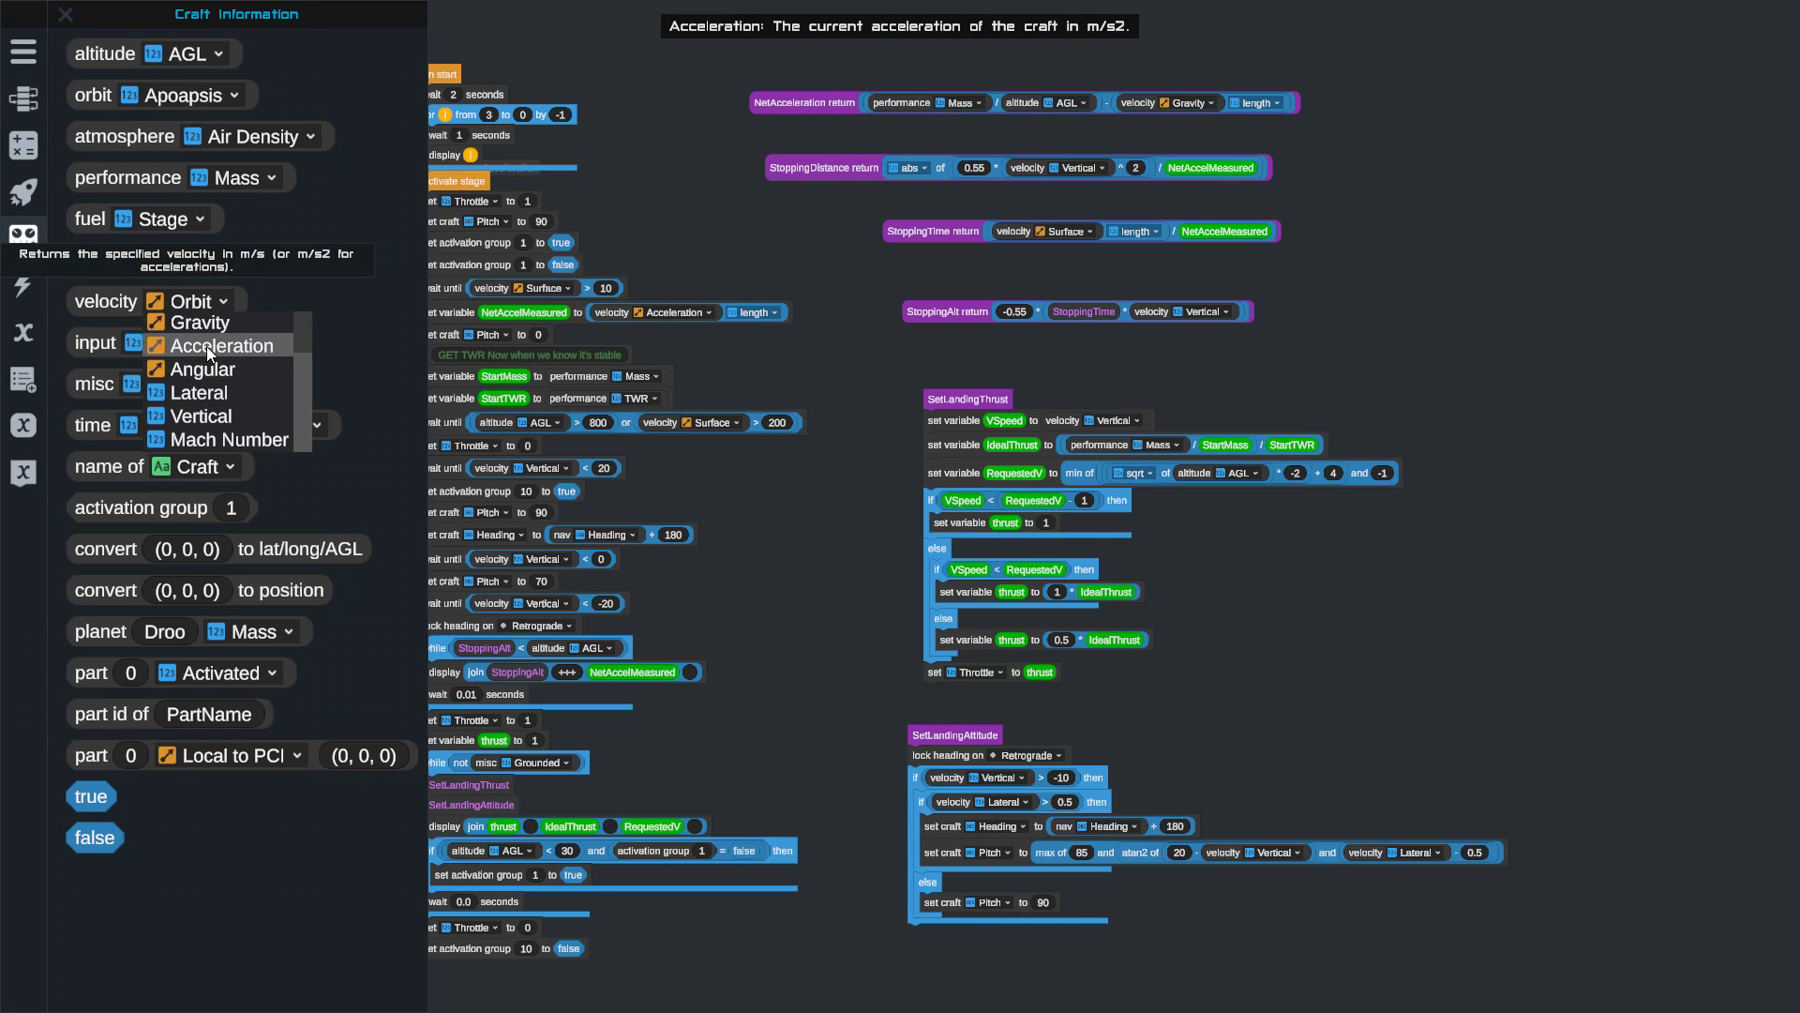
scroll(214, 384, up, 2)
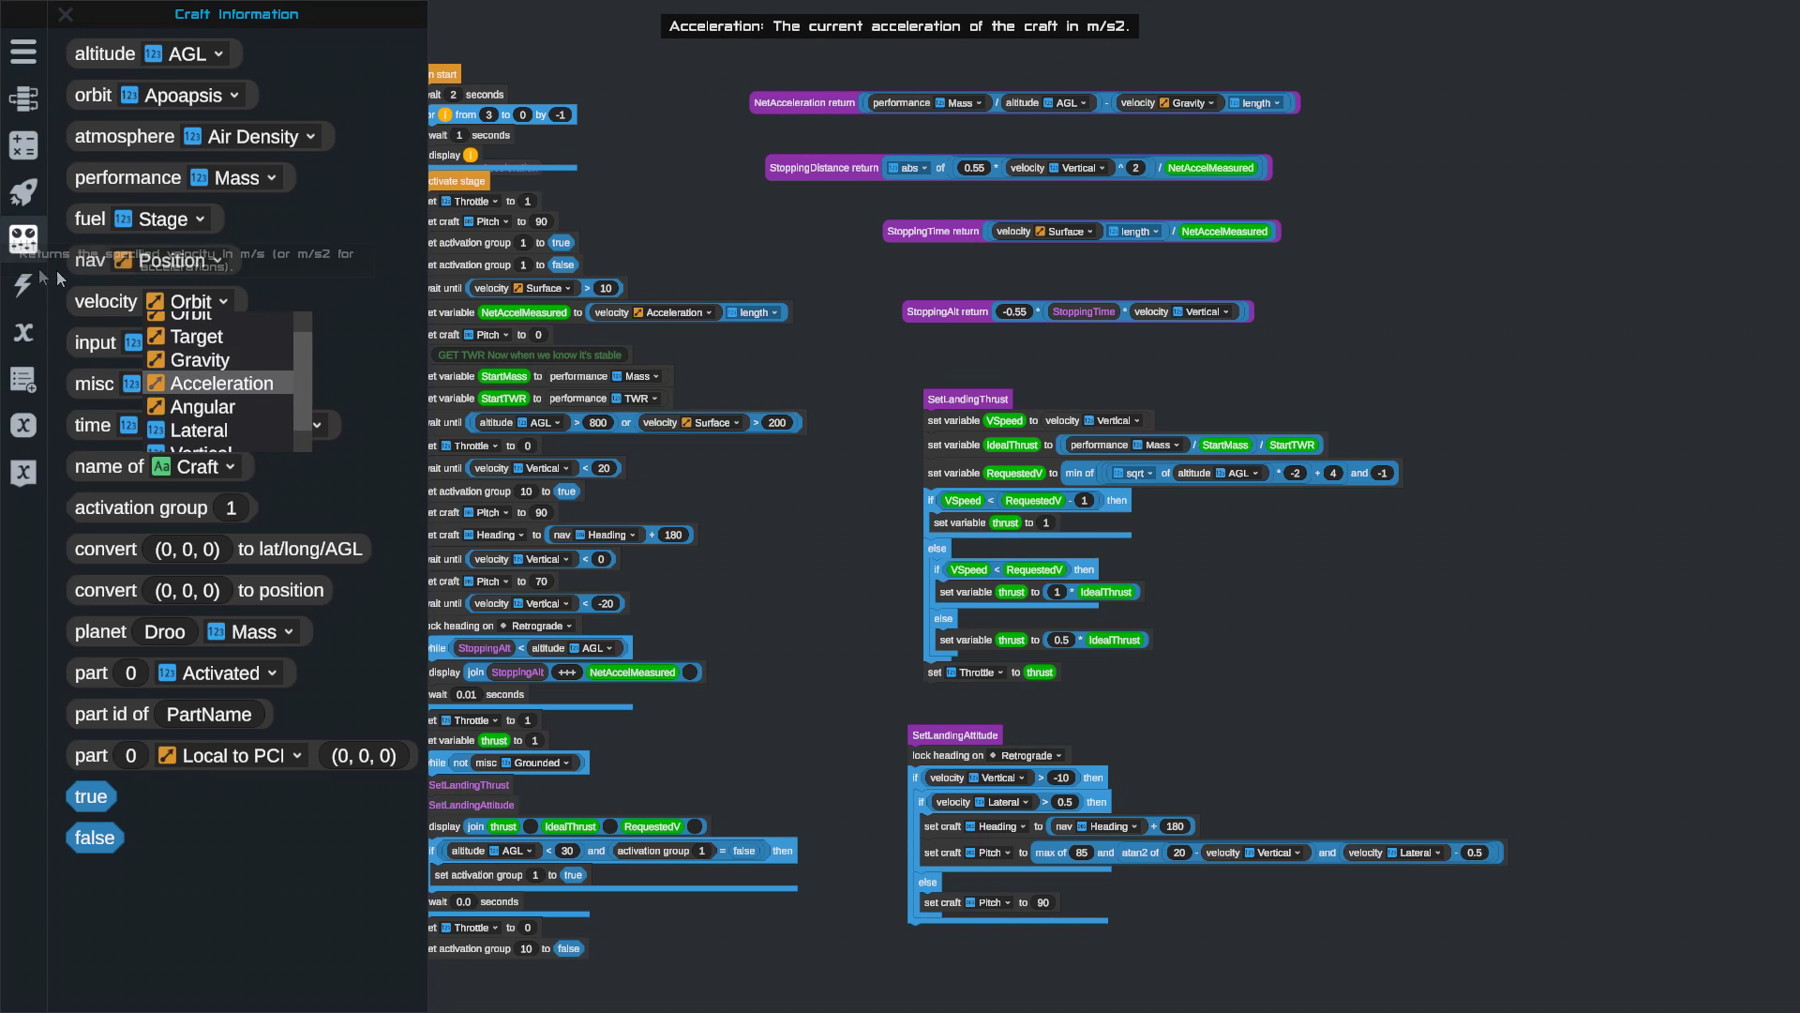
click(308, 296)
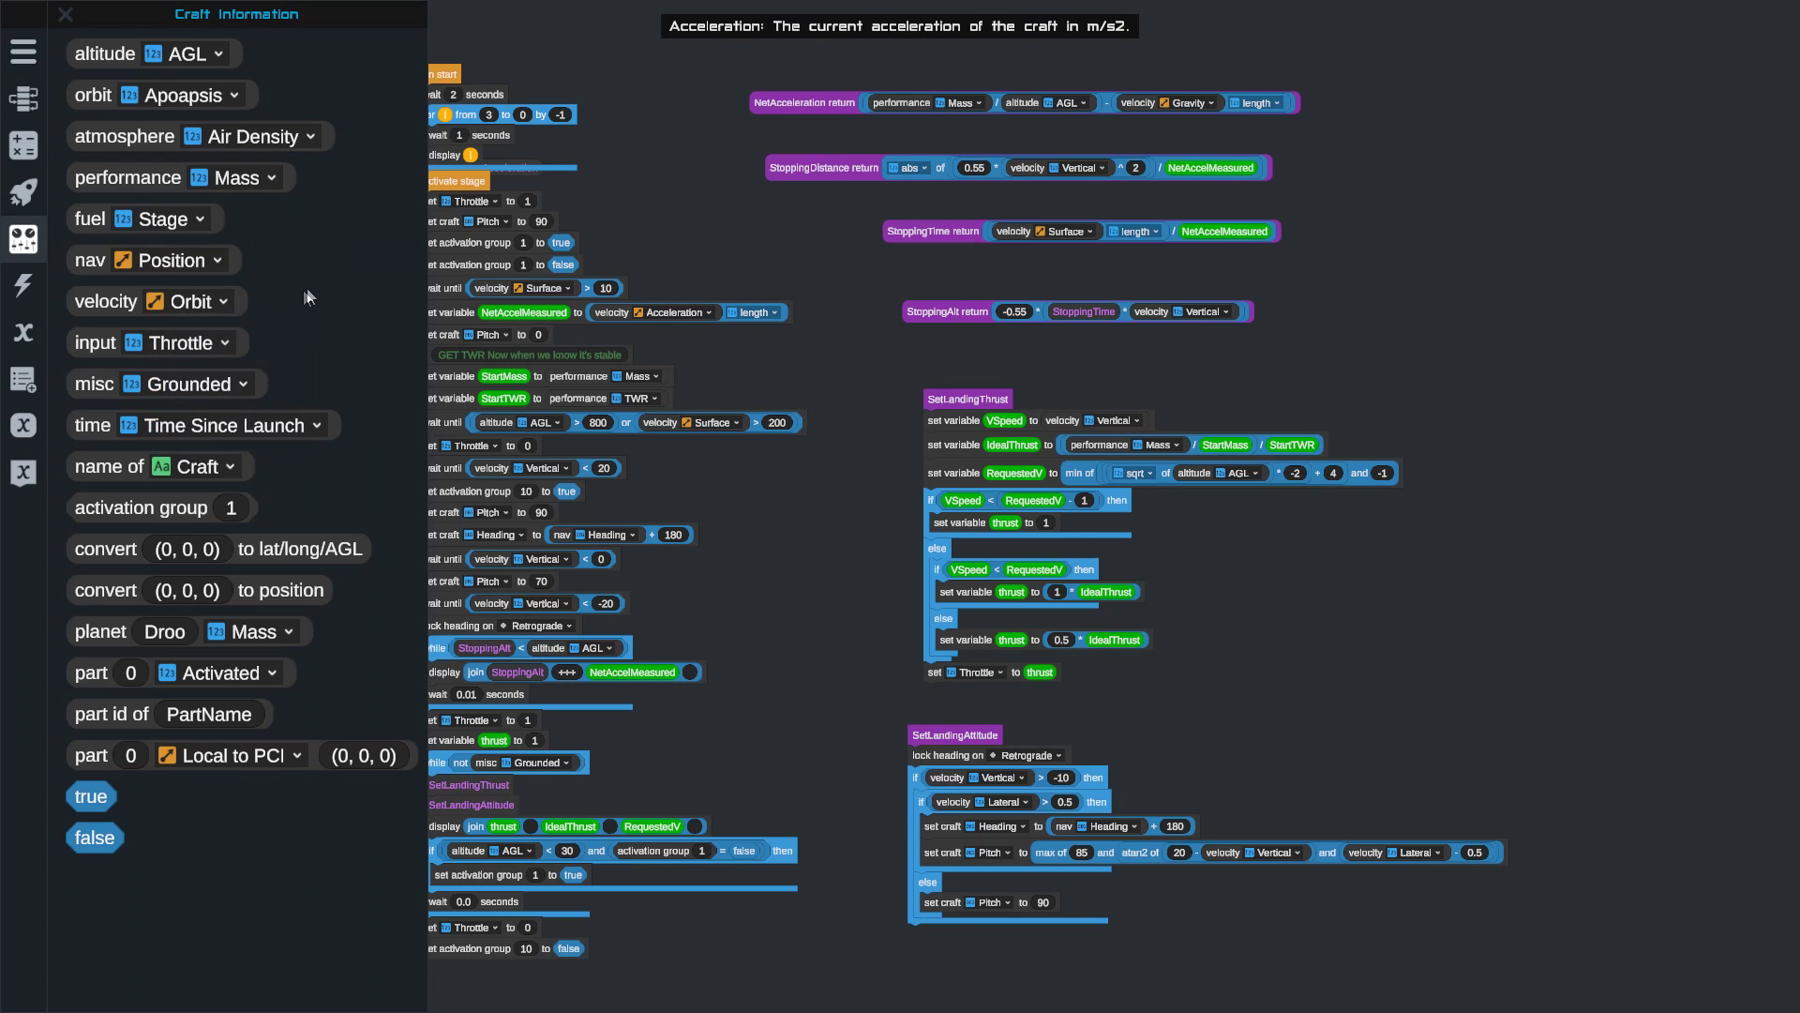
- Look through the Events, Variables and Lists blocks while keeping the lander's program in view
click(34, 278)
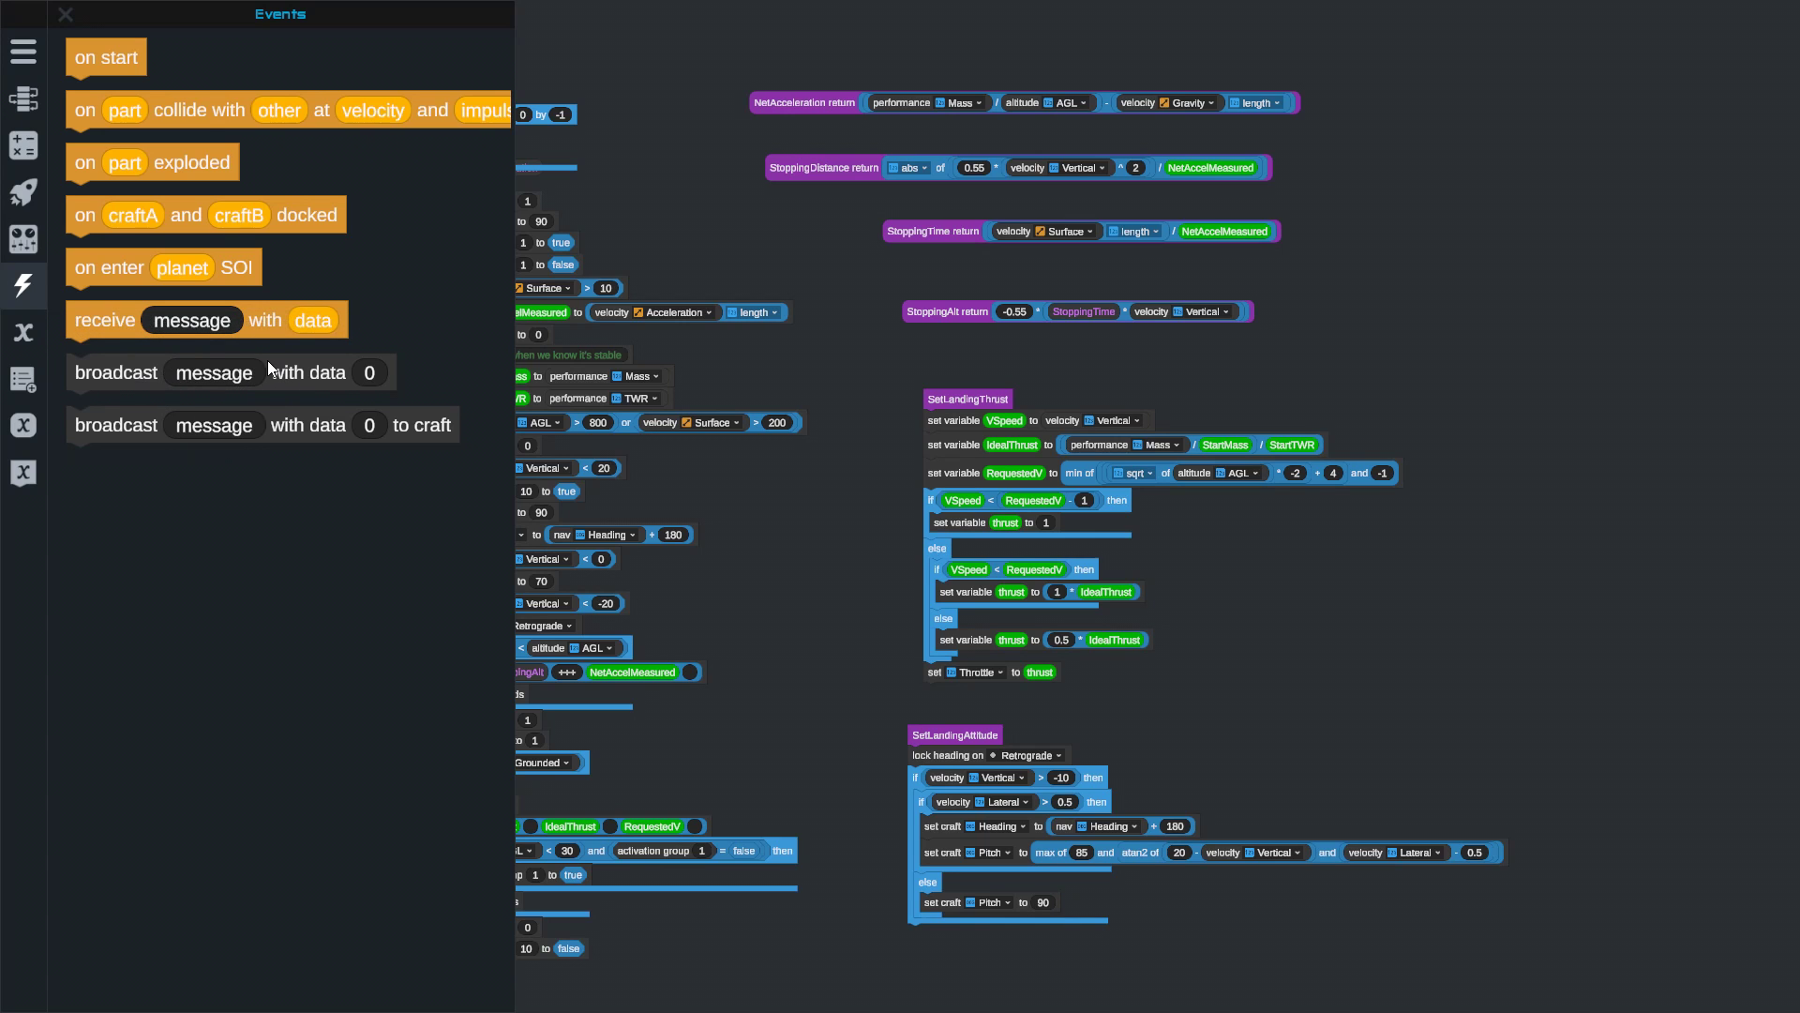
drag(835, 600, 1009, 538)
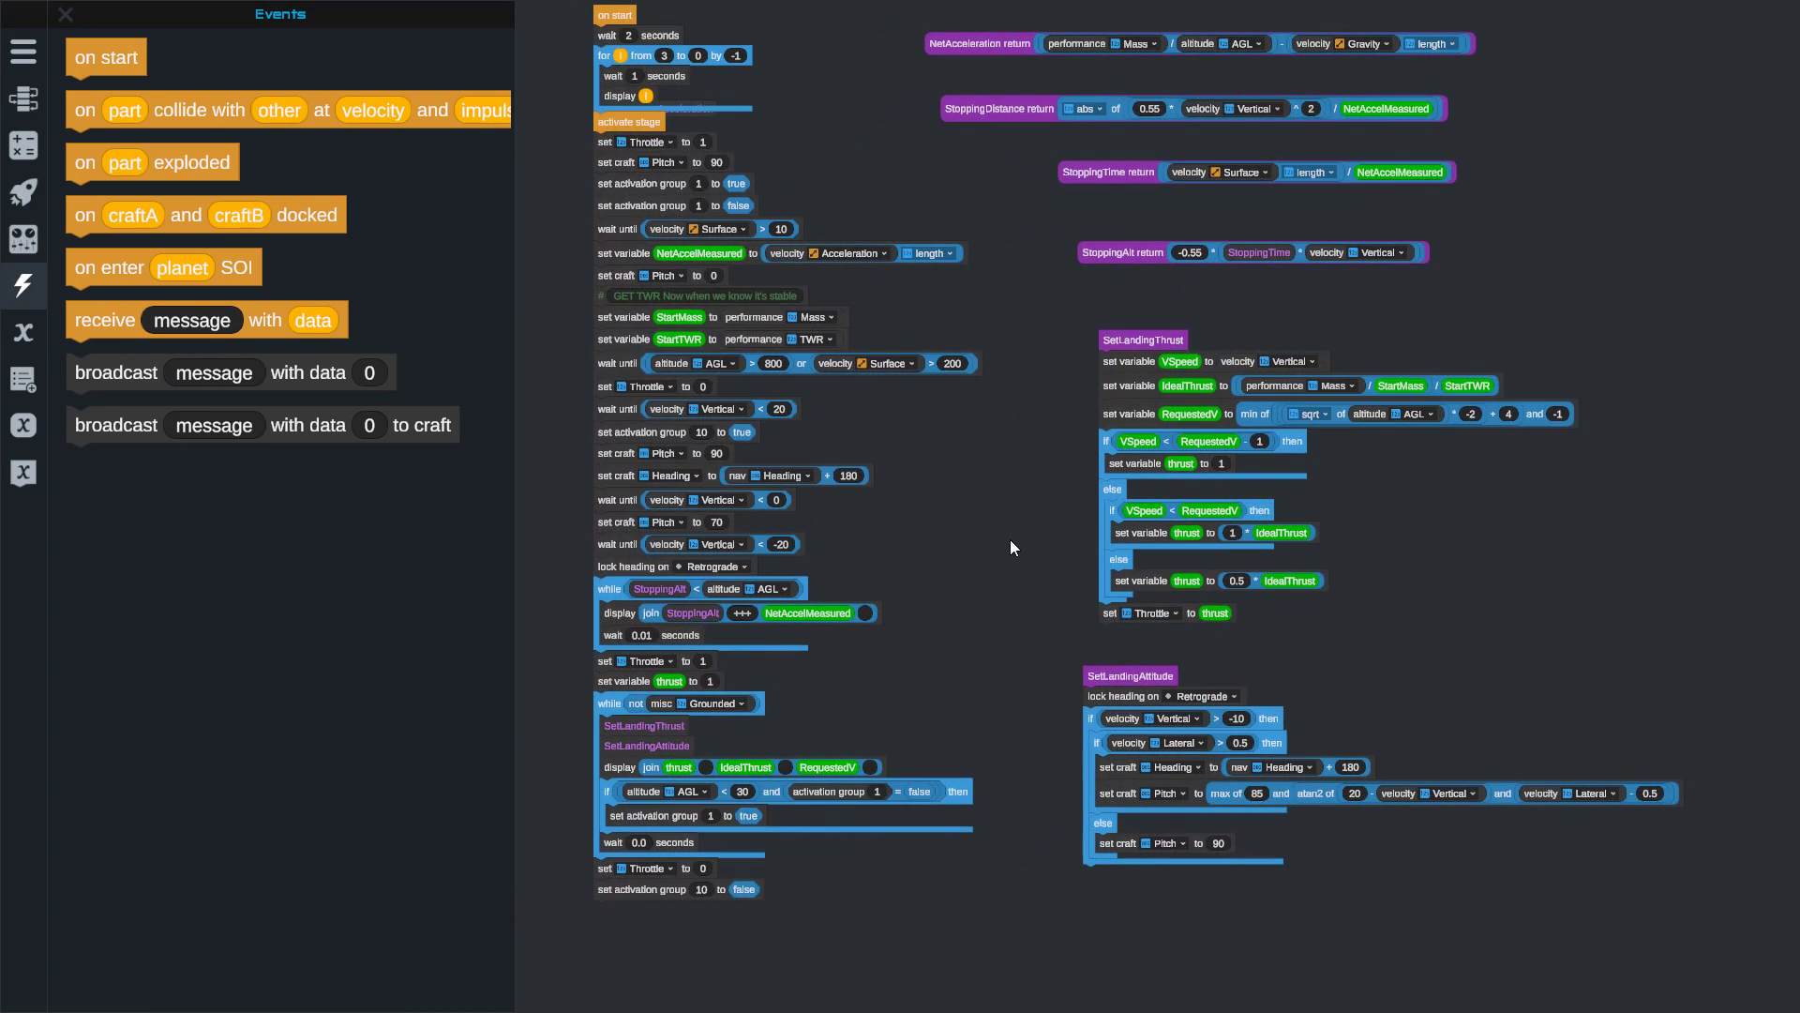
click(24, 333)
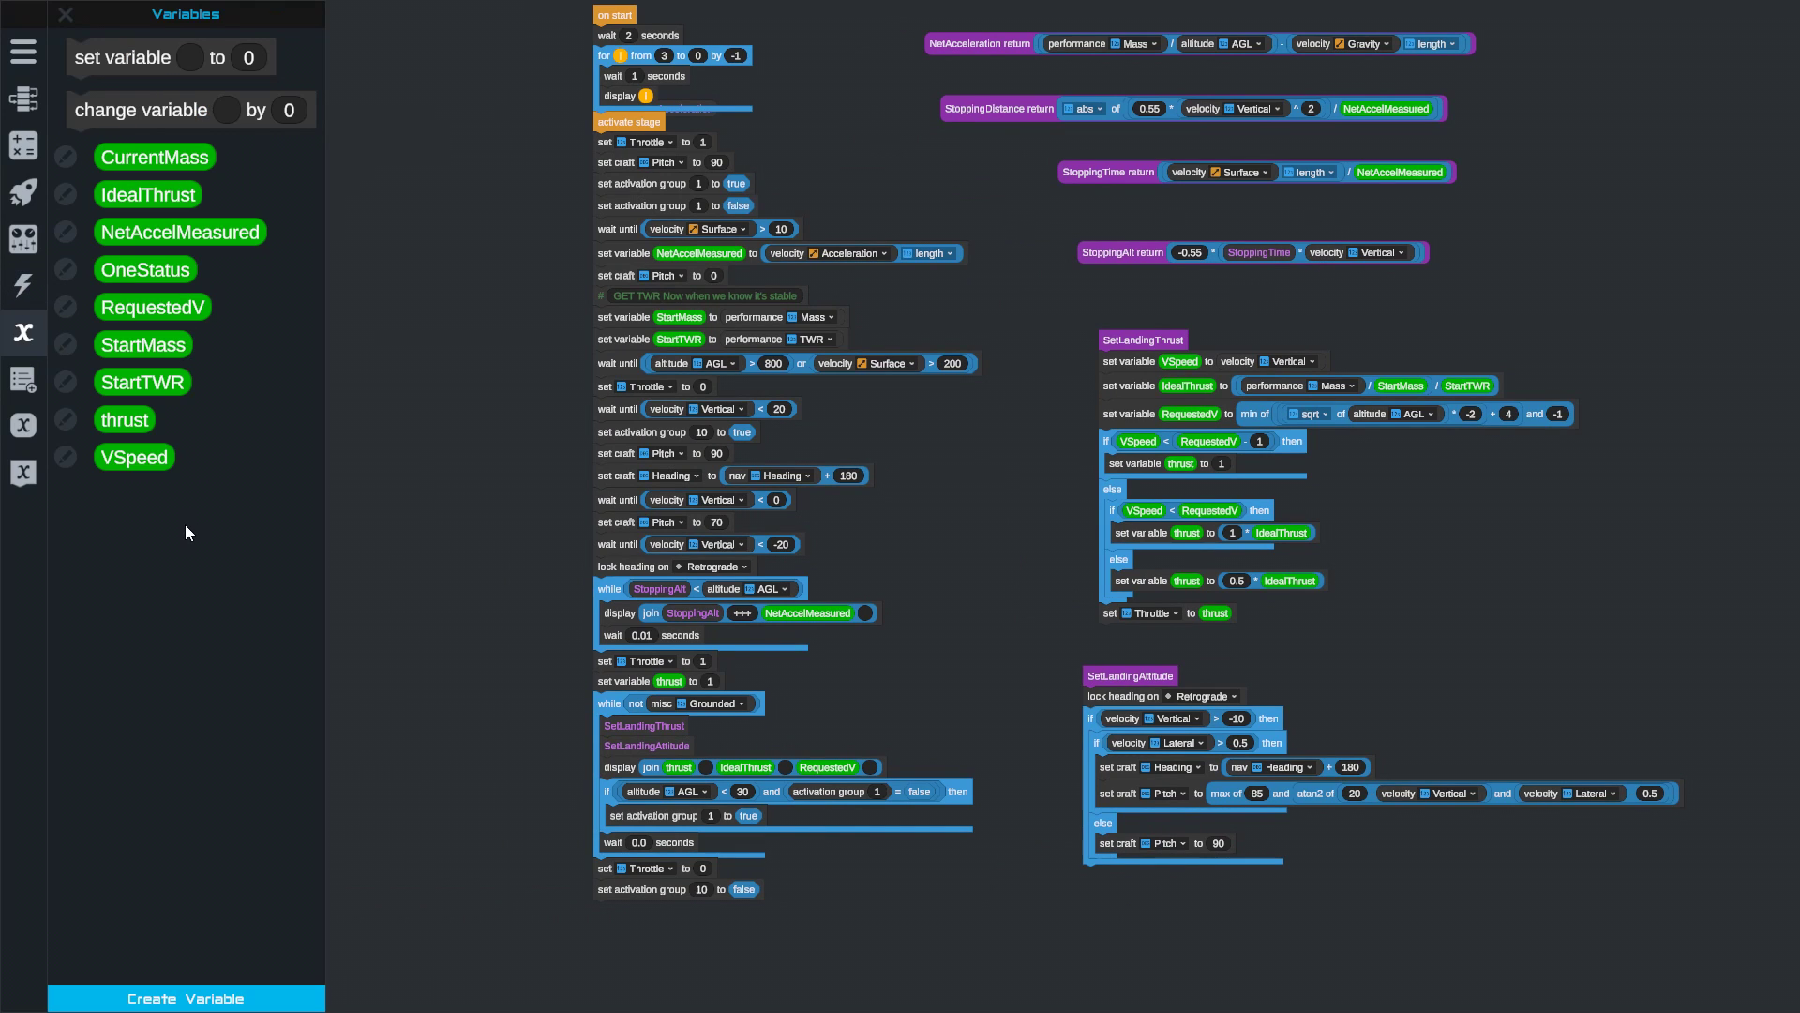
drag(989, 202, 923, 327)
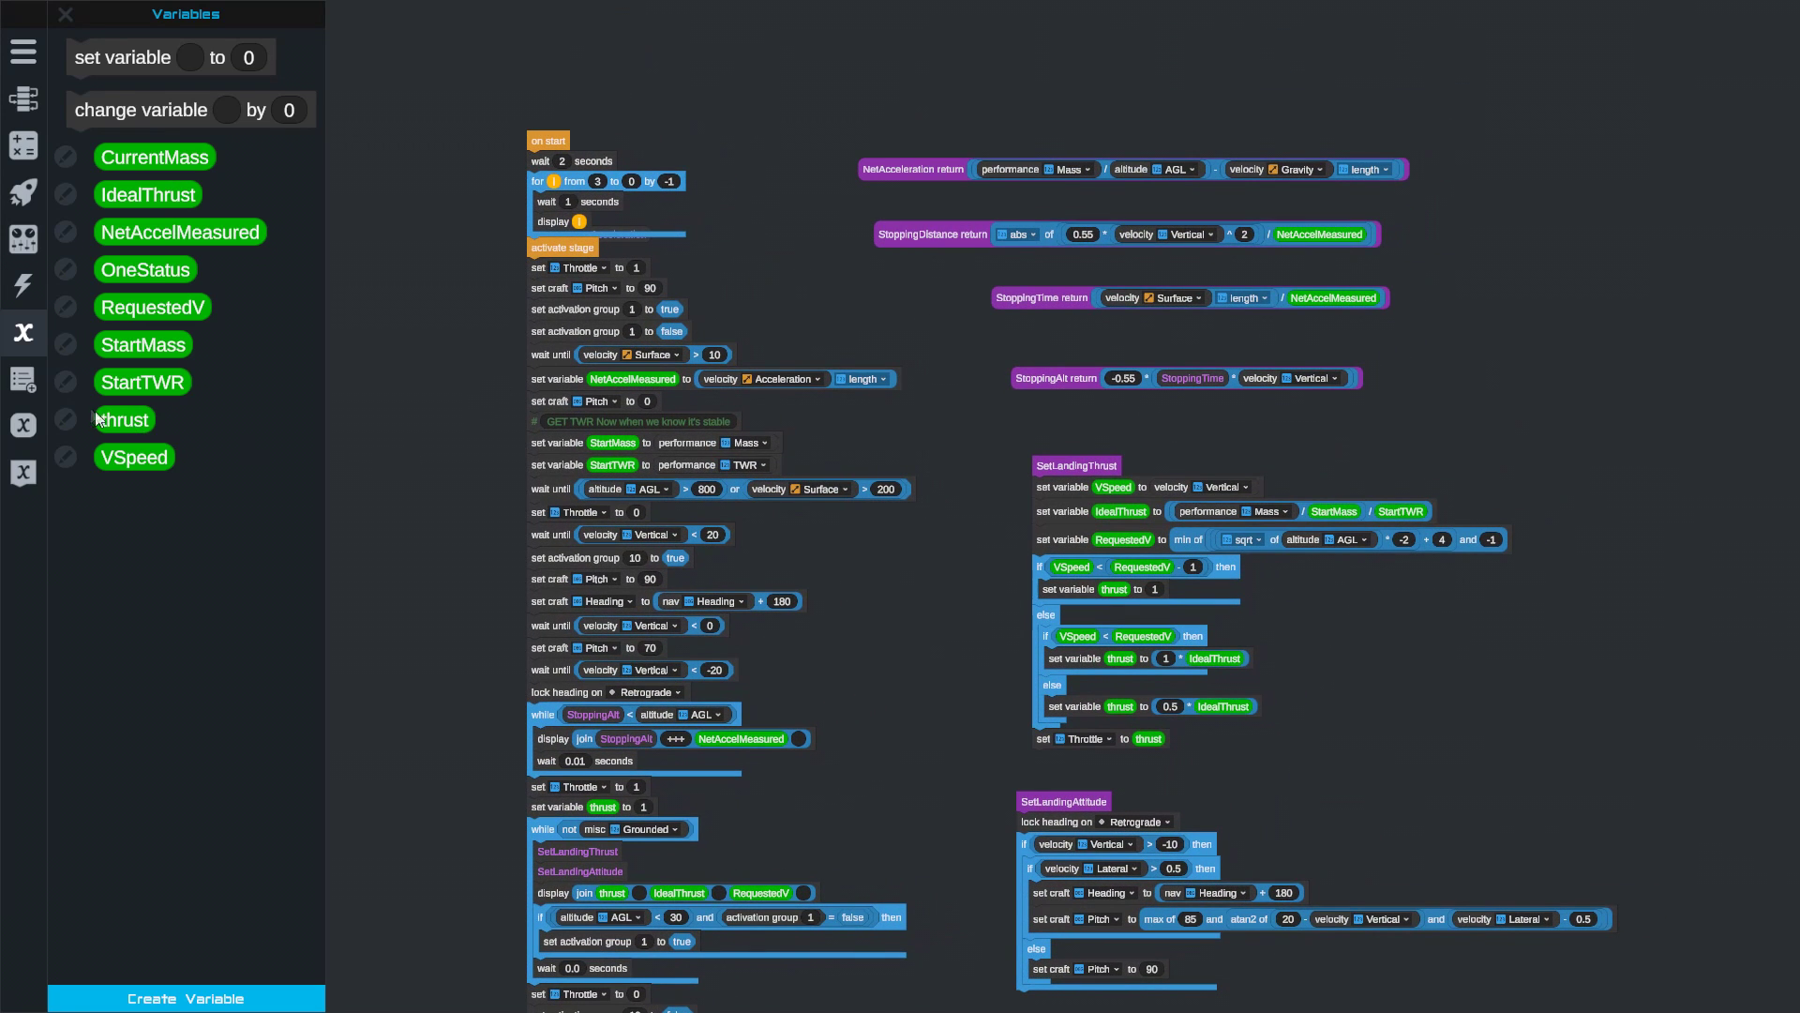
click(21, 383)
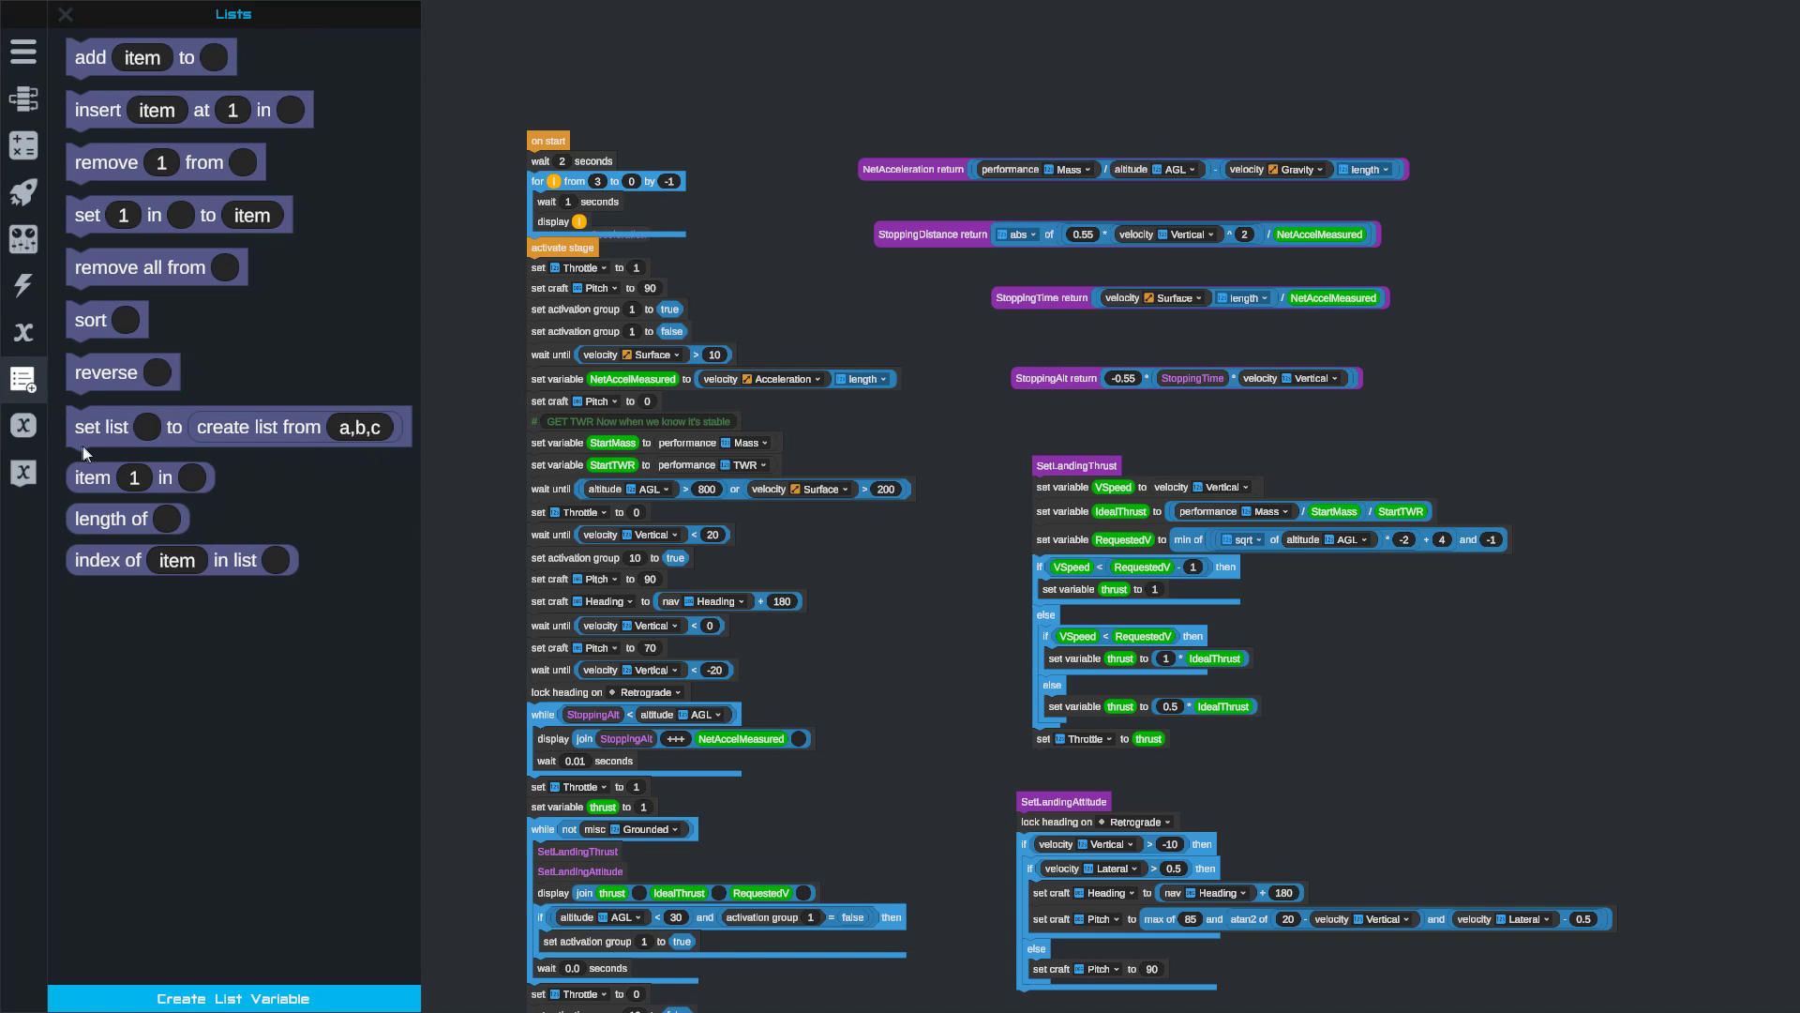
- Show the Custom Expressions and examine the NetAcceleration, StoppingDistance, StoppingTime and StoppingAlt definitions up close
click(24, 426)
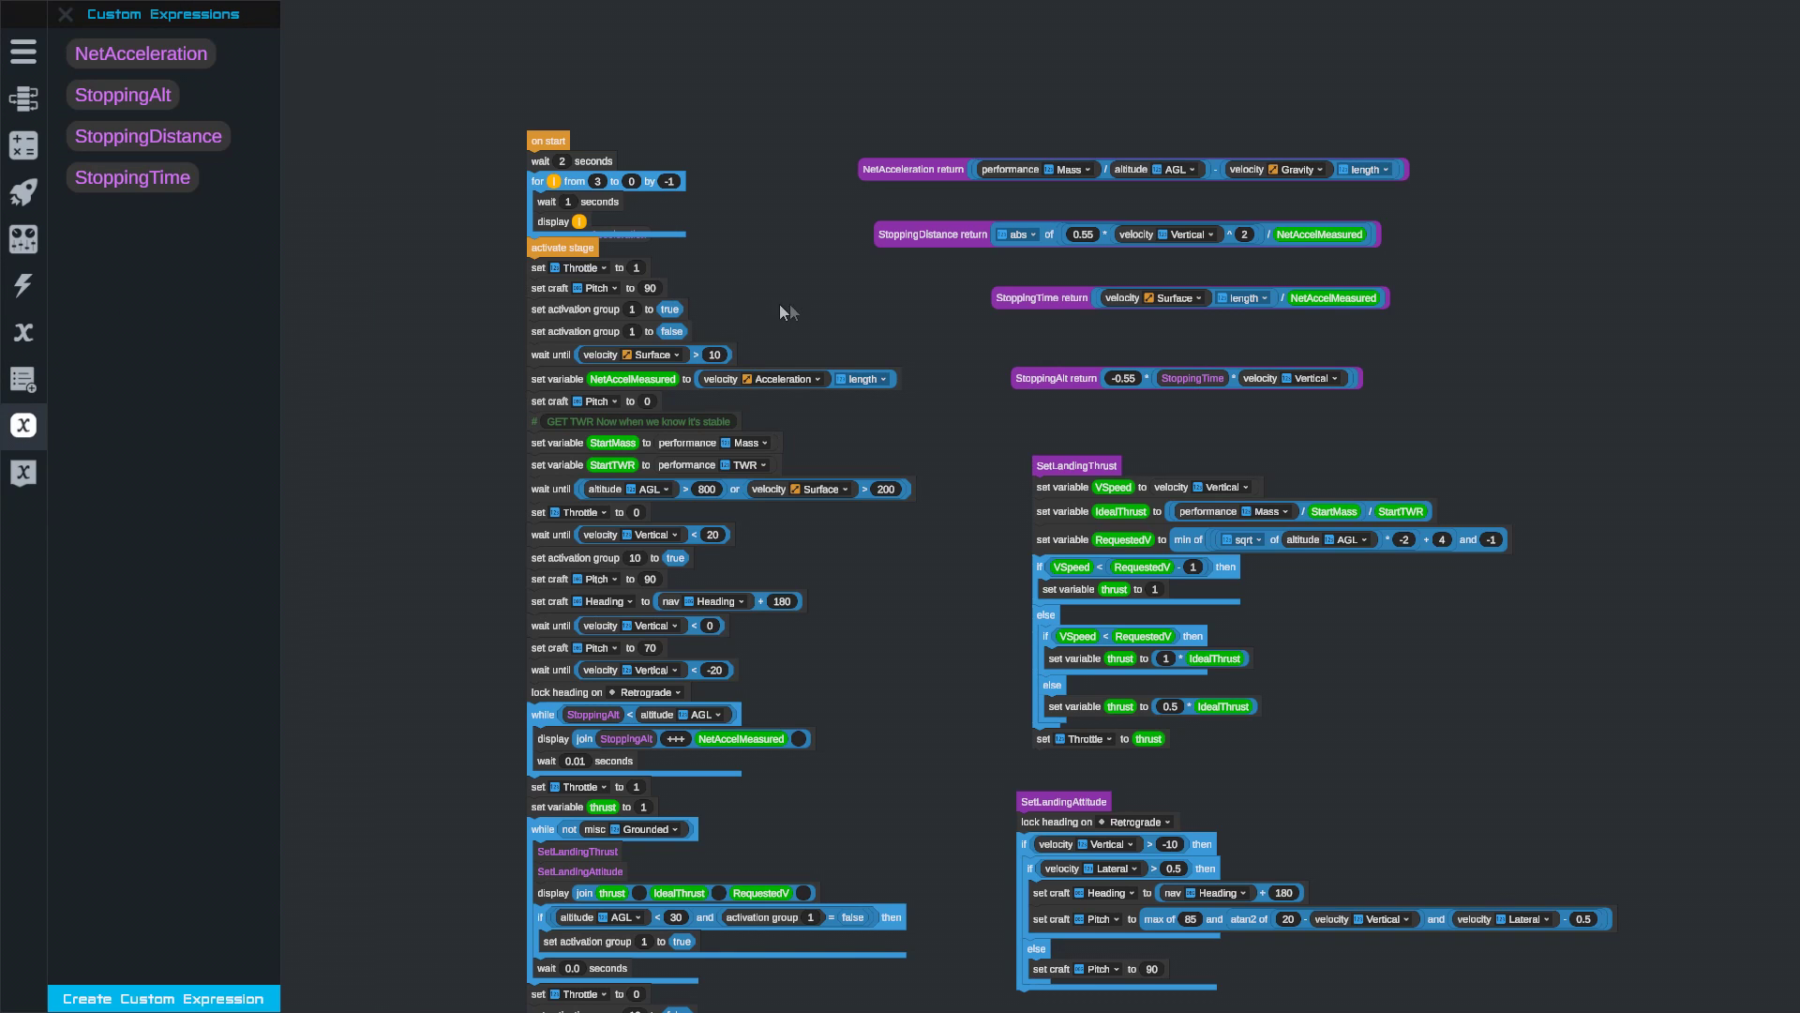
drag(810, 246, 526, 549)
scroll(587, 368, up, 3)
scroll(543, 456, up, 3)
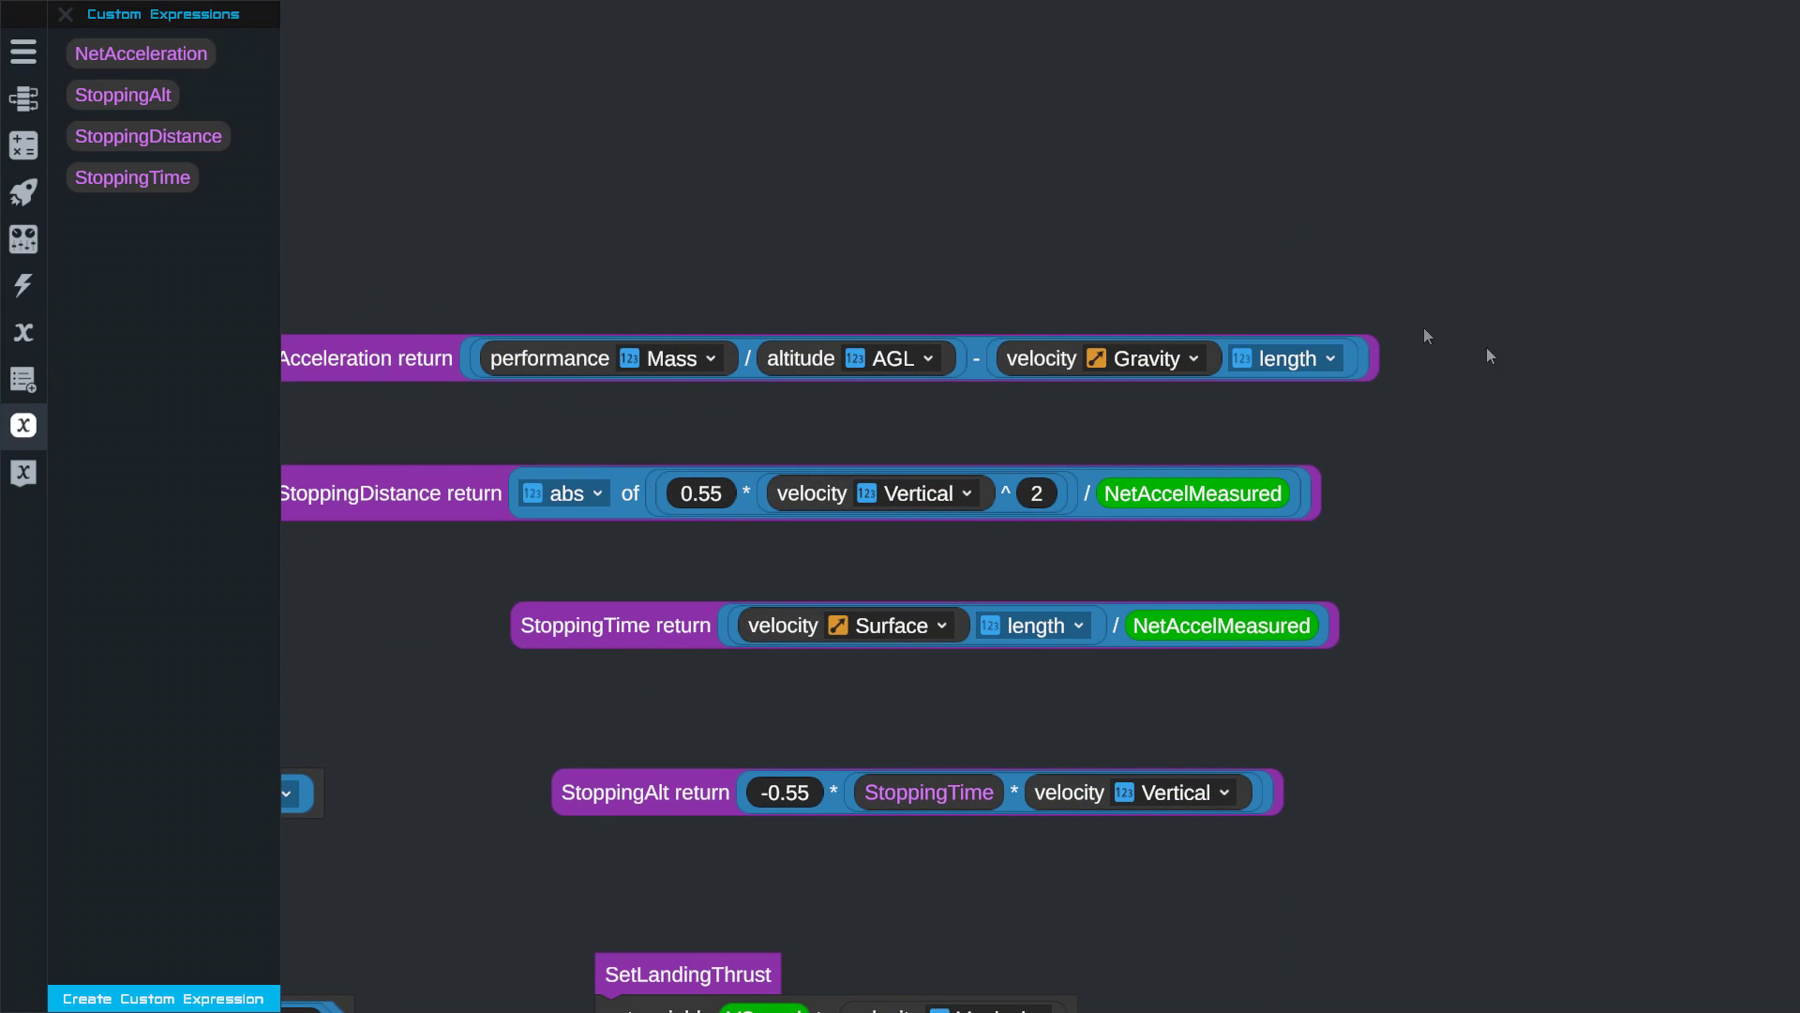
scroll(609, 624, down, 3)
drag(486, 719, 467, 439)
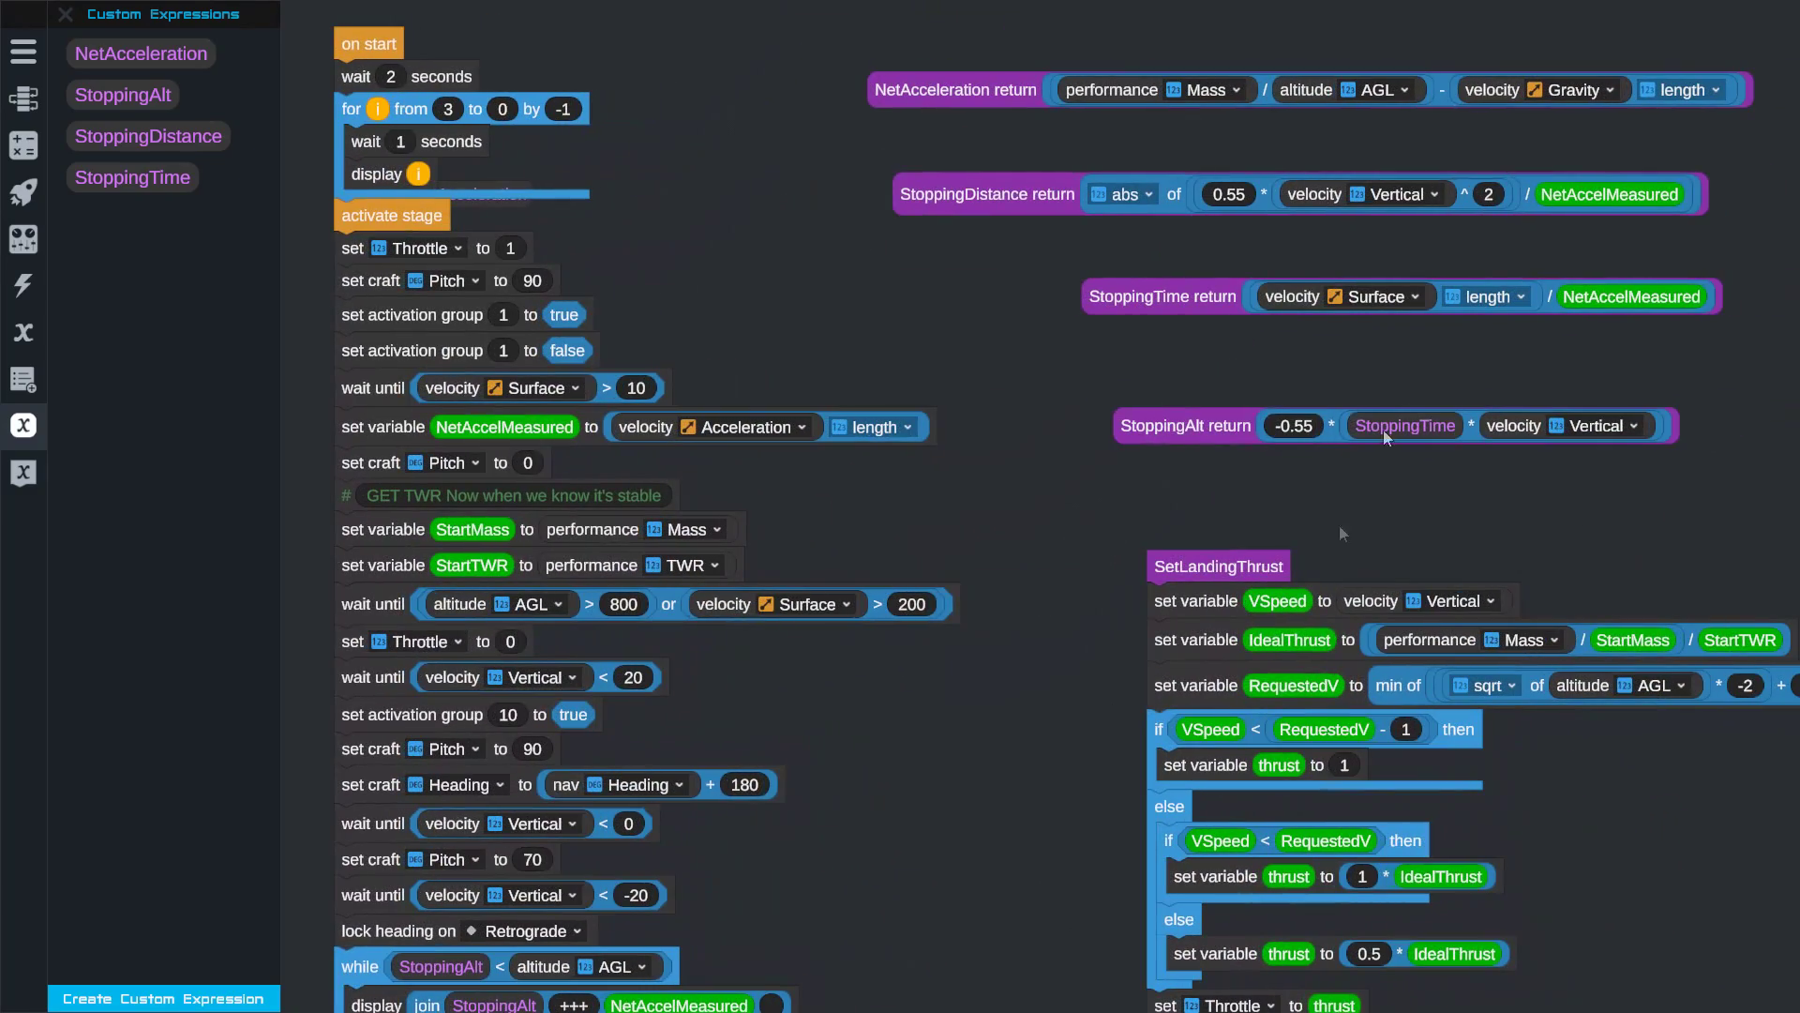
- Show the Custom Instructions and examine the SetLandingThrust and SetLandingAttitude definitions alongside the lander's main landing loop
text(-)
drag(1024, 619, 1010, 371)
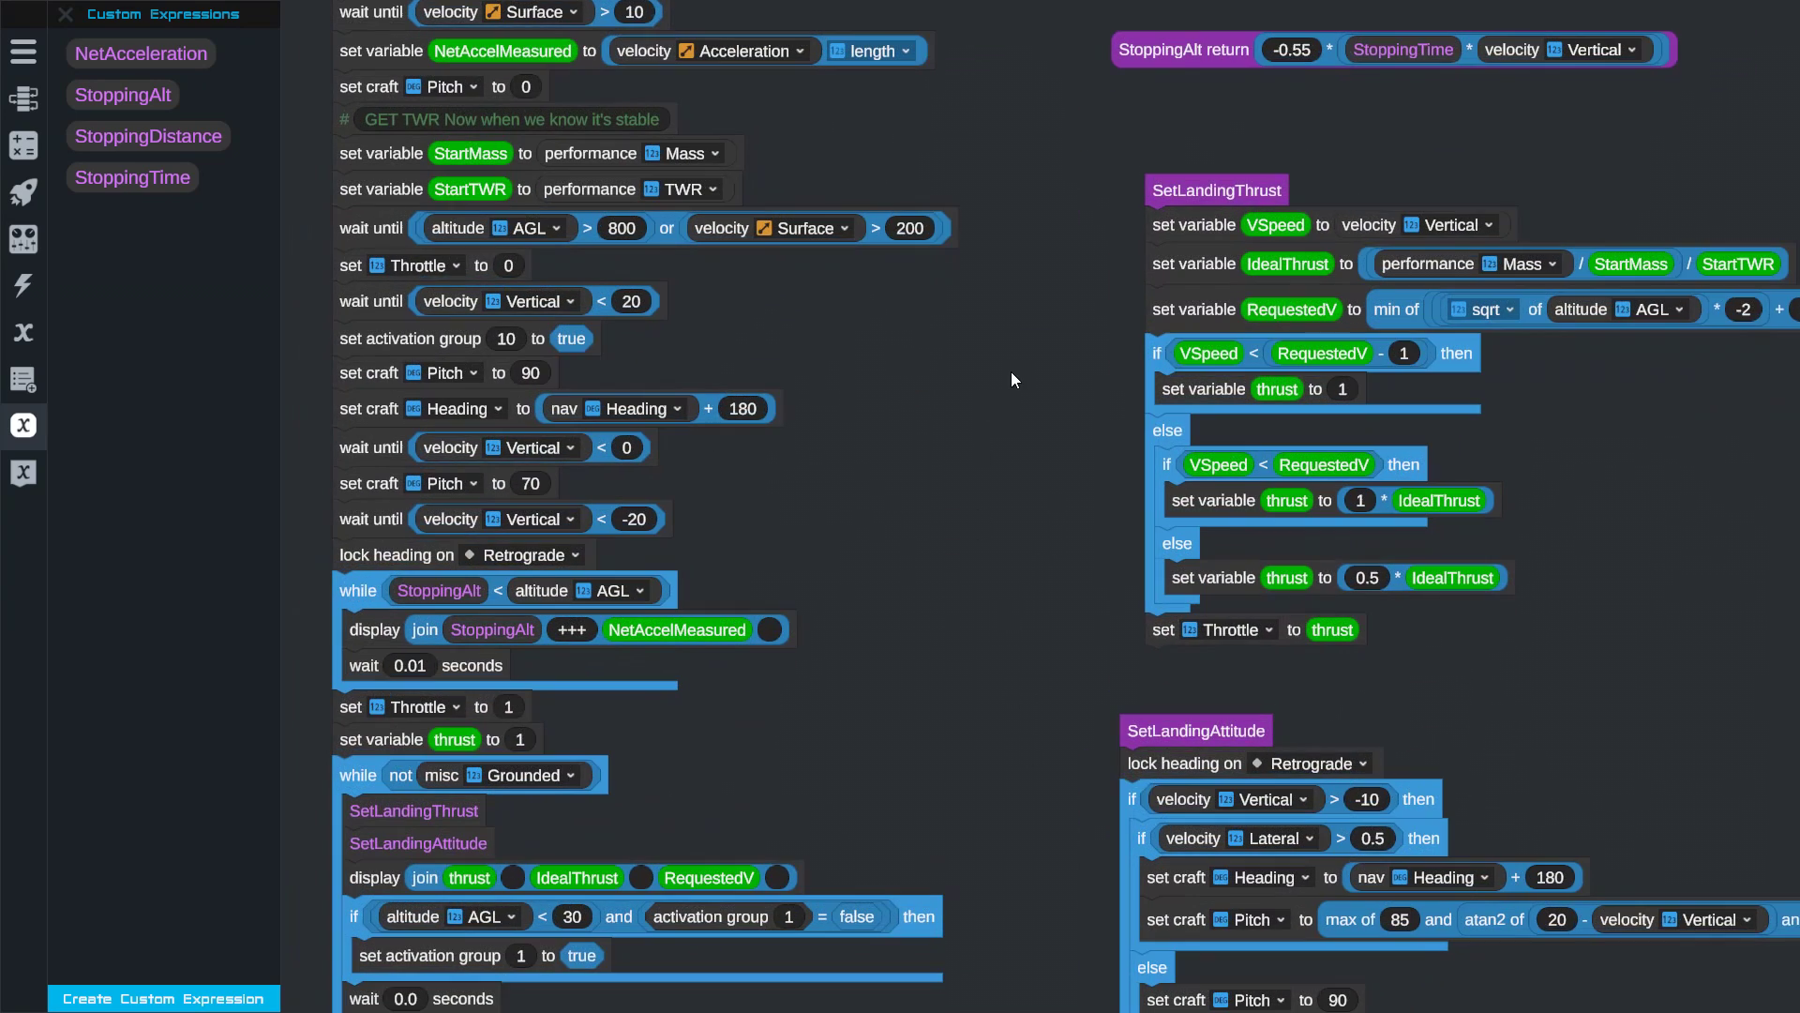
click(8, 480)
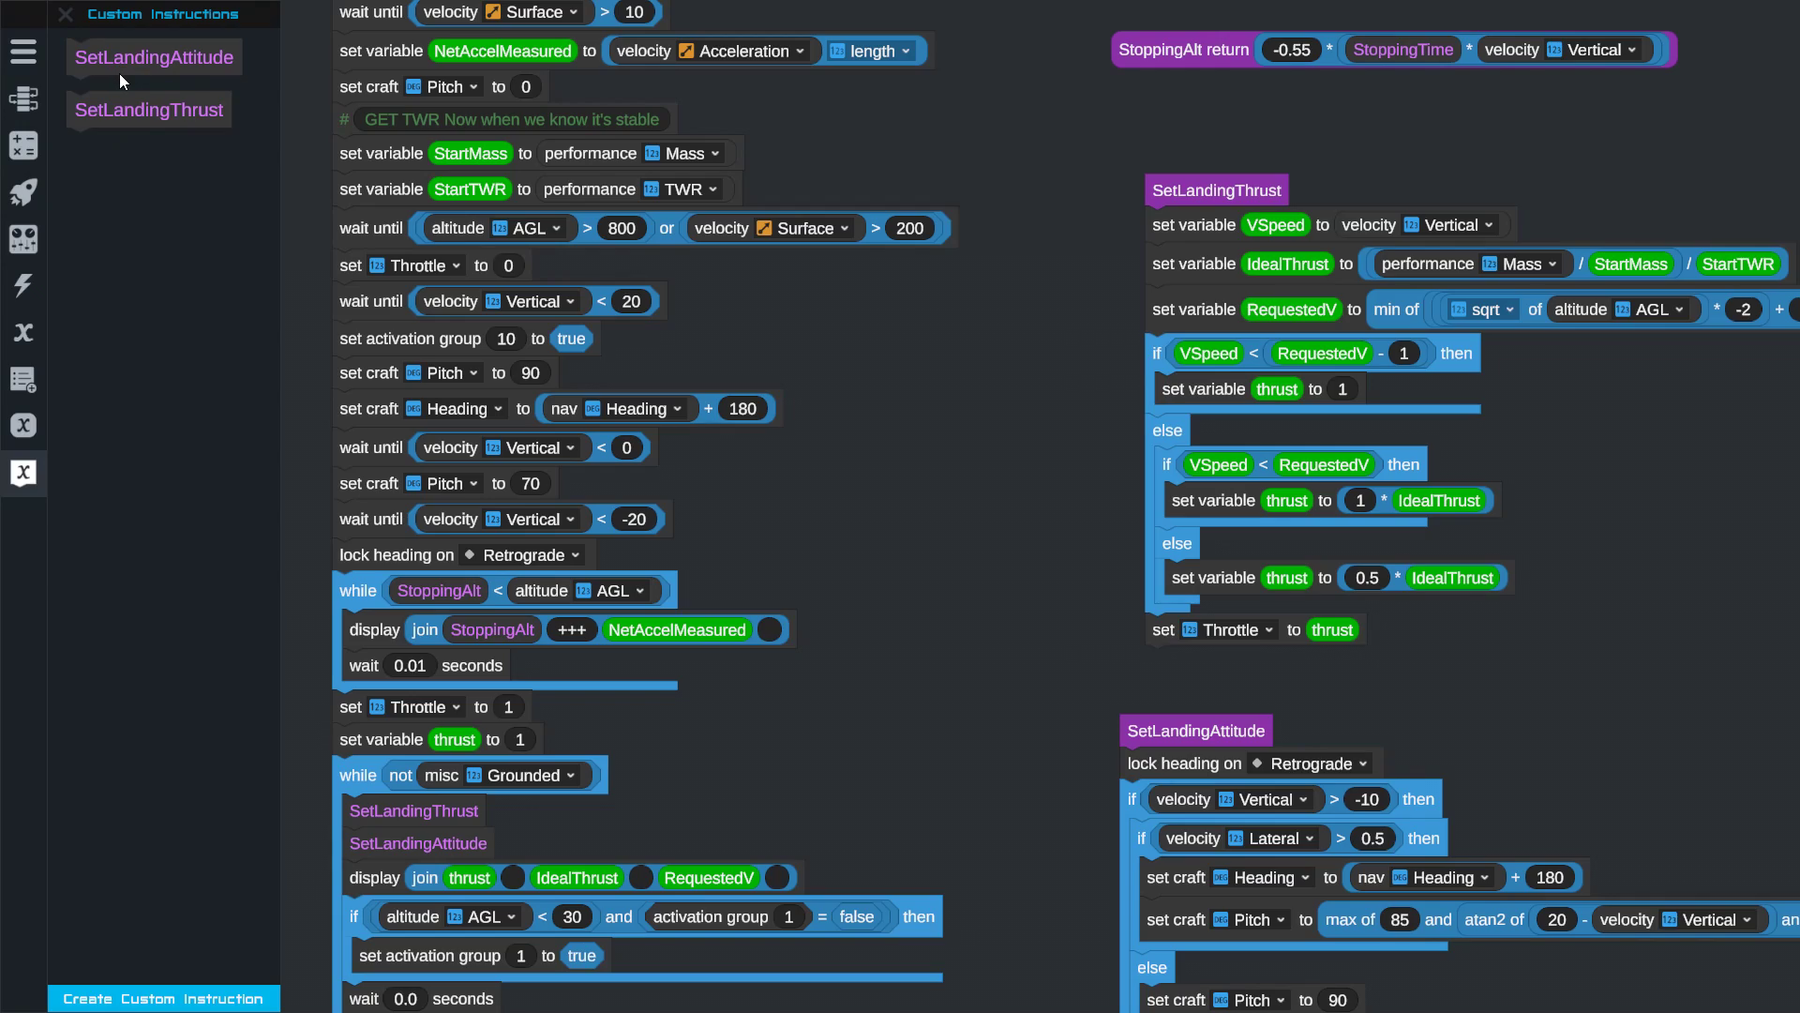
drag(892, 751, 931, 486)
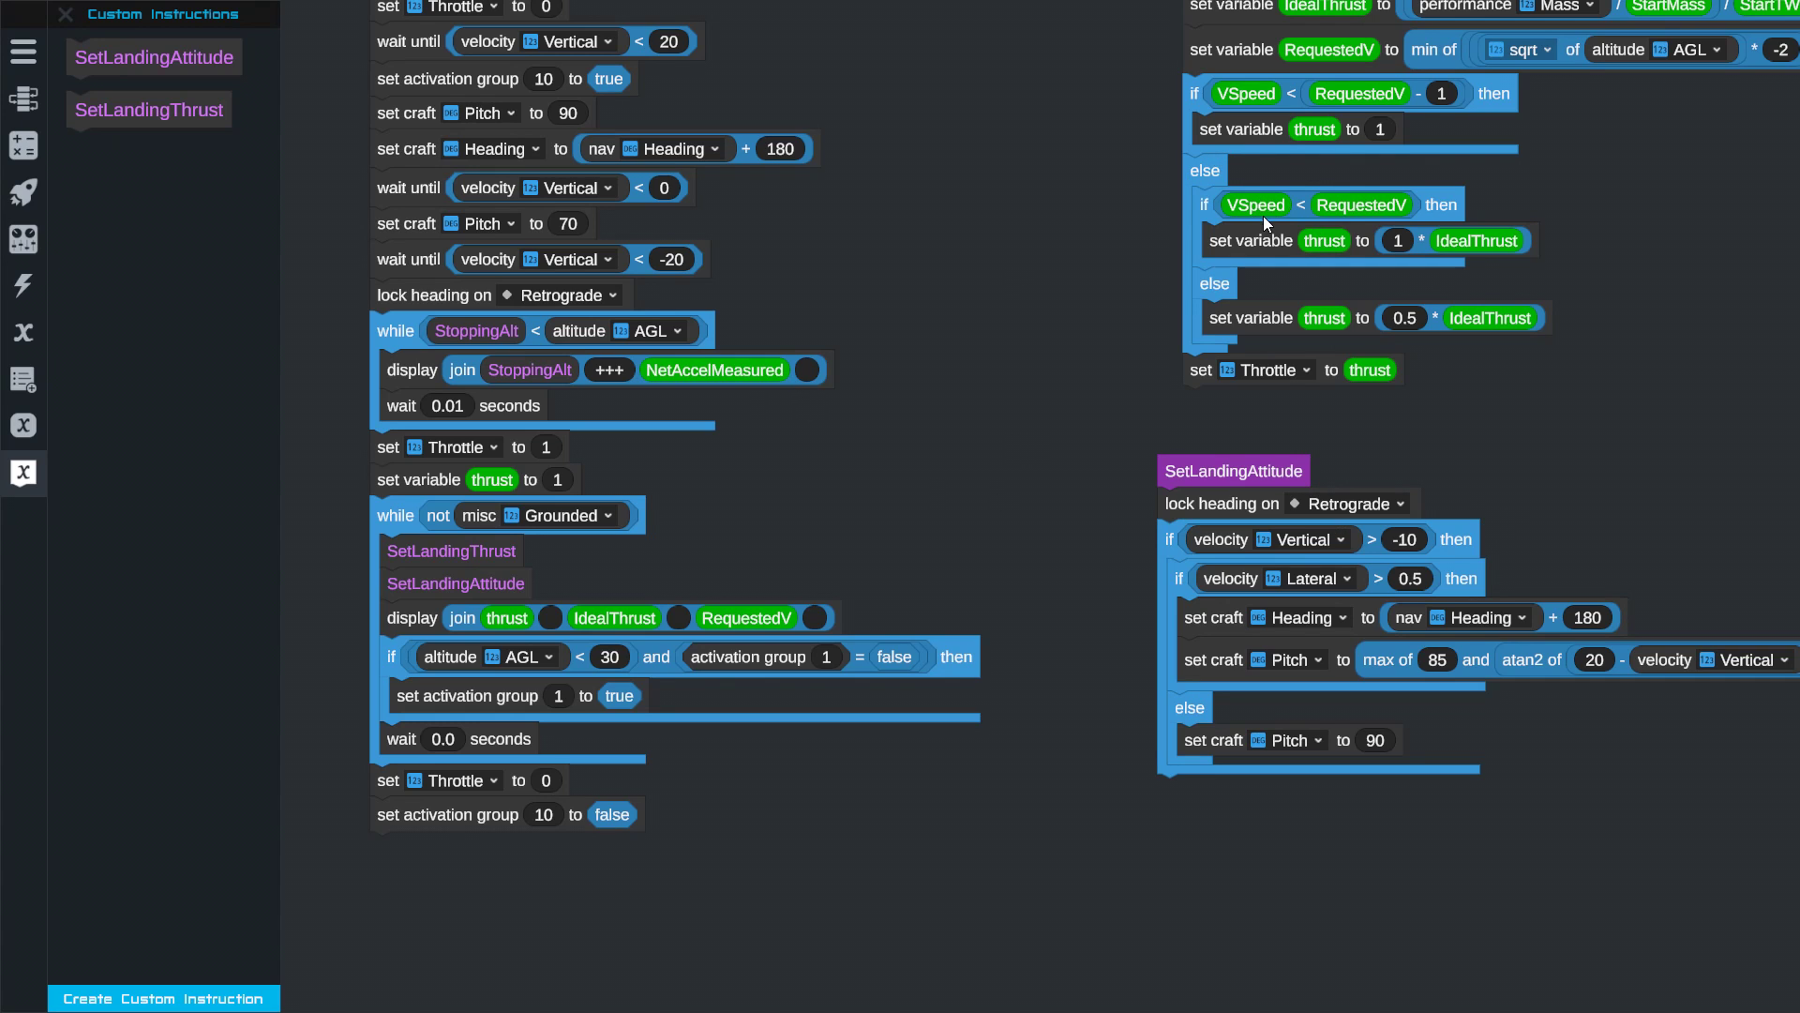
scroll(1044, 575, down, 2)
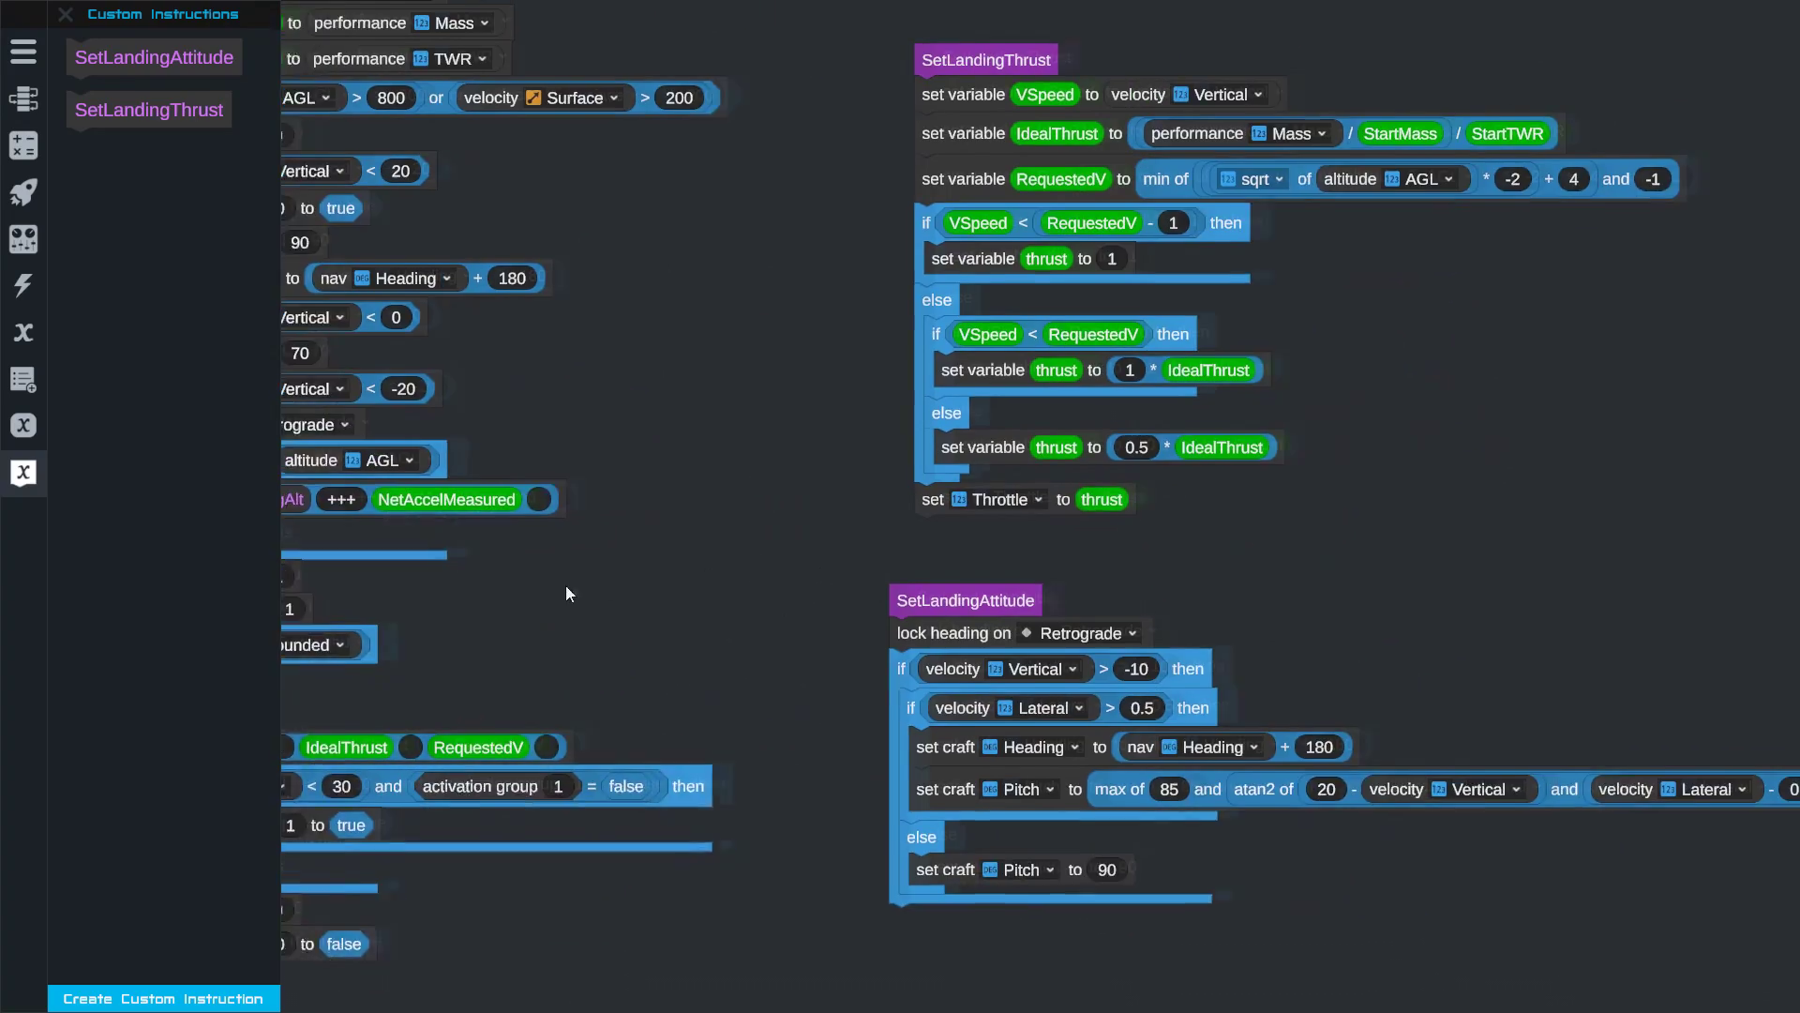
drag(566, 587, 496, 595)
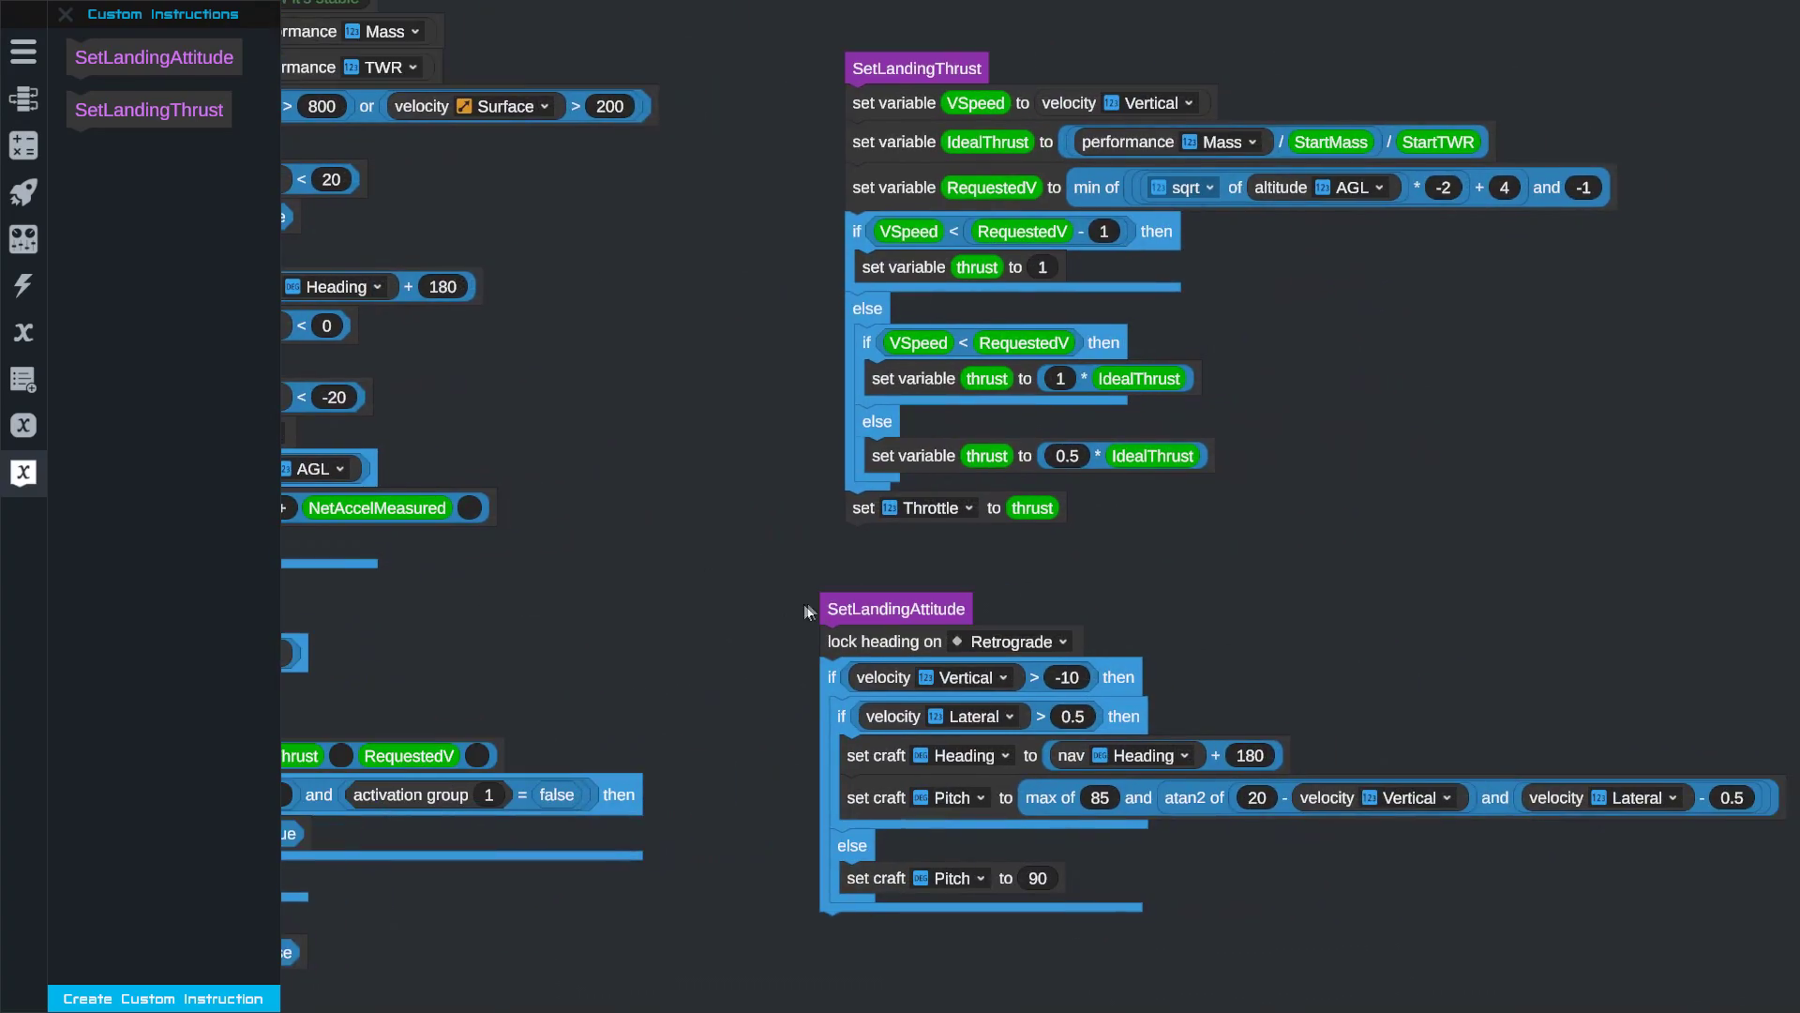
scroll(762, 584, down, 2)
drag(773, 634, 789, 669)
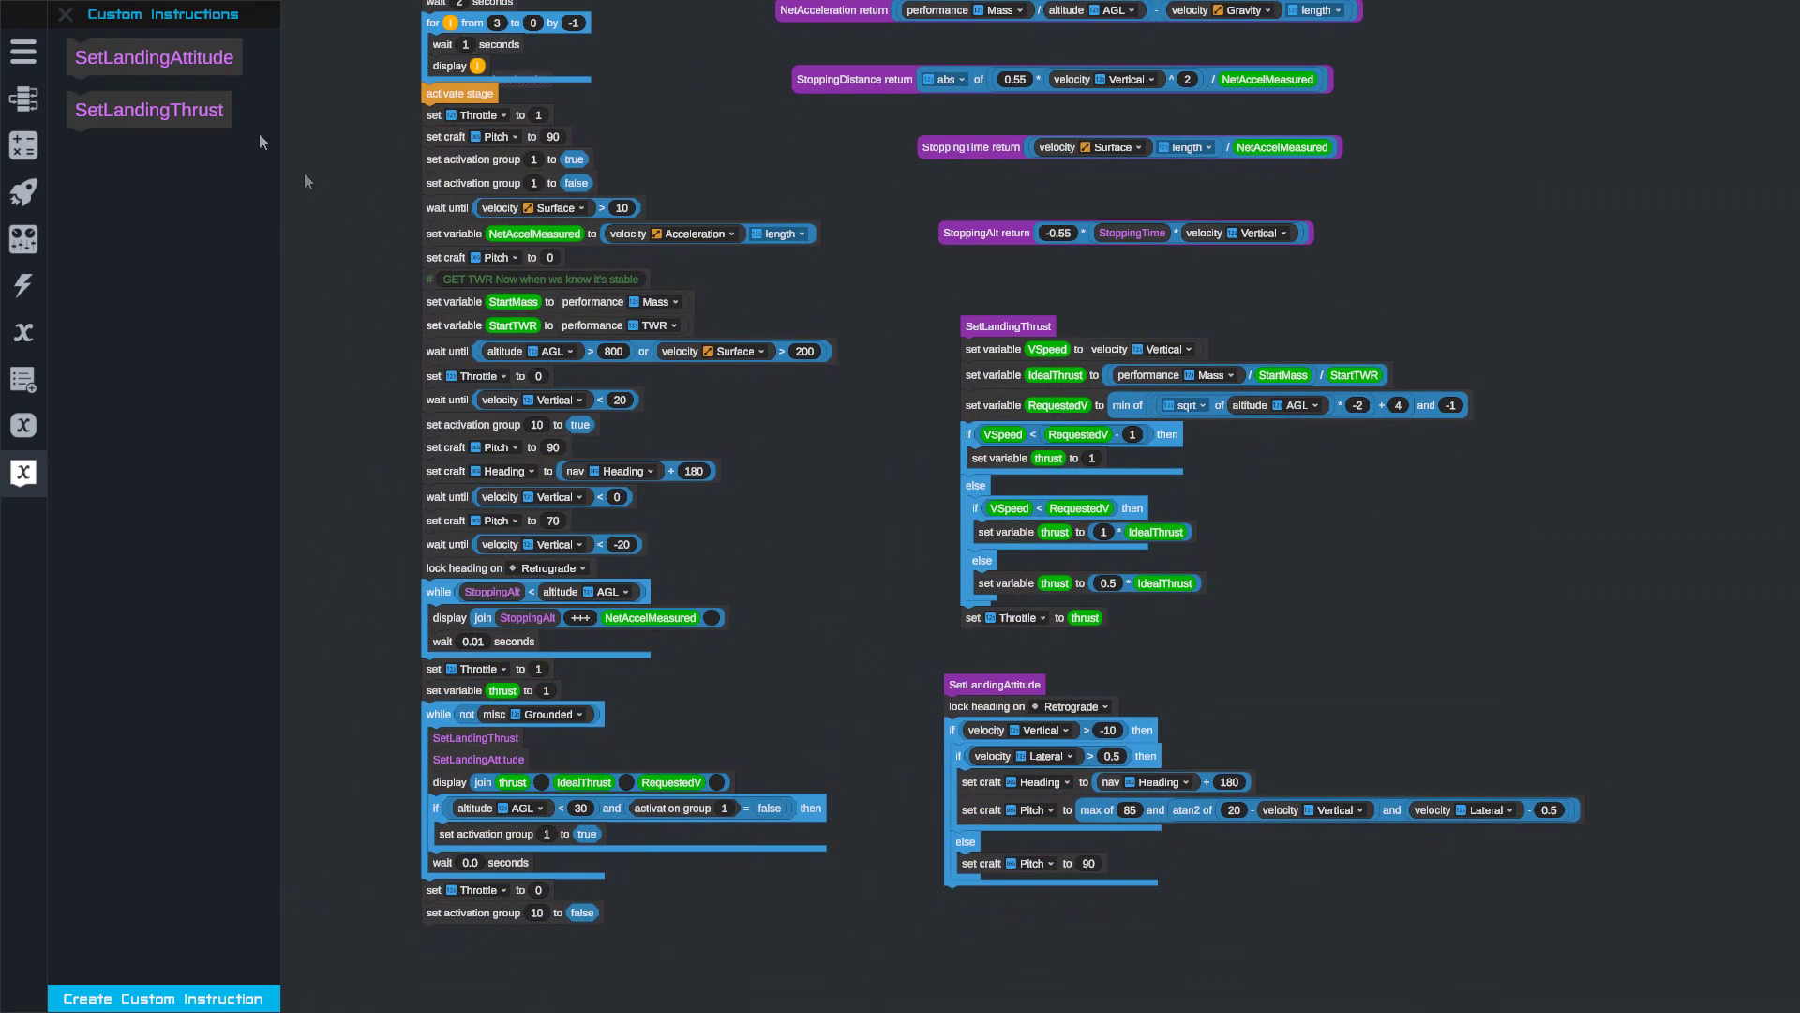
- Save the flight program to the craft and launch the lander
click(34, 51)
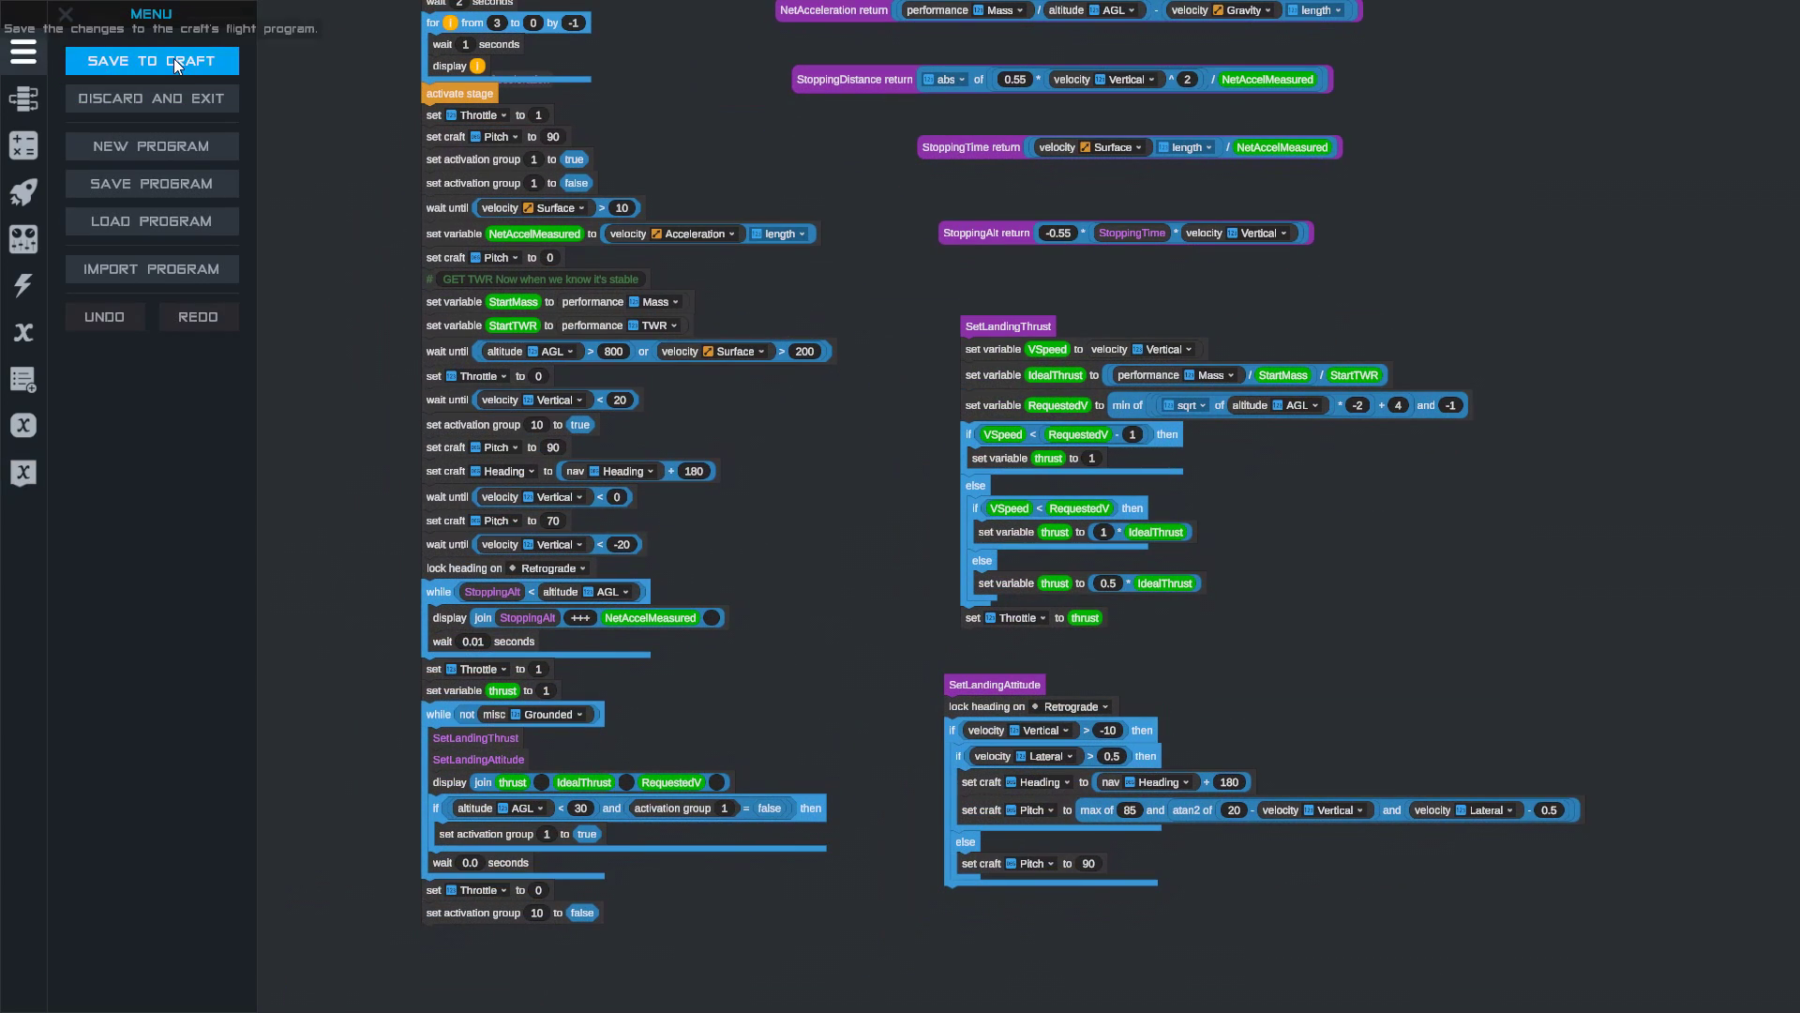
click(173, 58)
click(1770, 31)
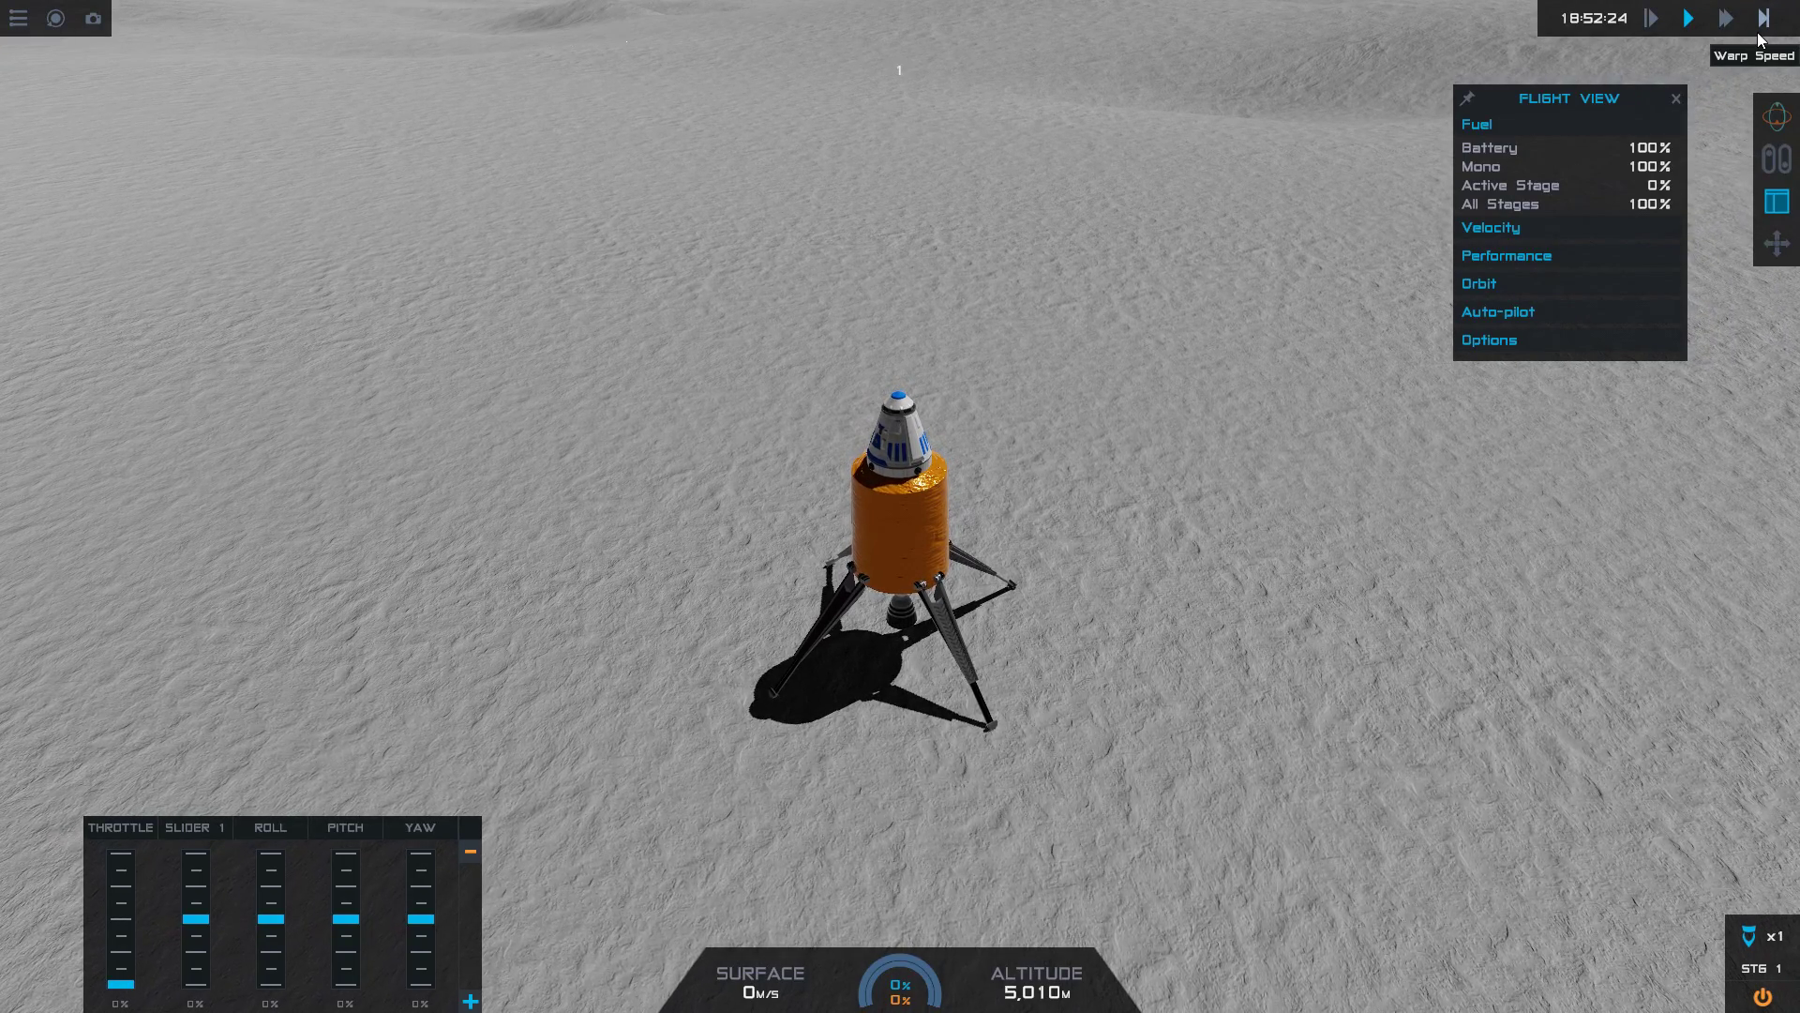
- Show the velocity readouts and inspect the rocket engine's performance data while the program flies the lander
click(1491, 228)
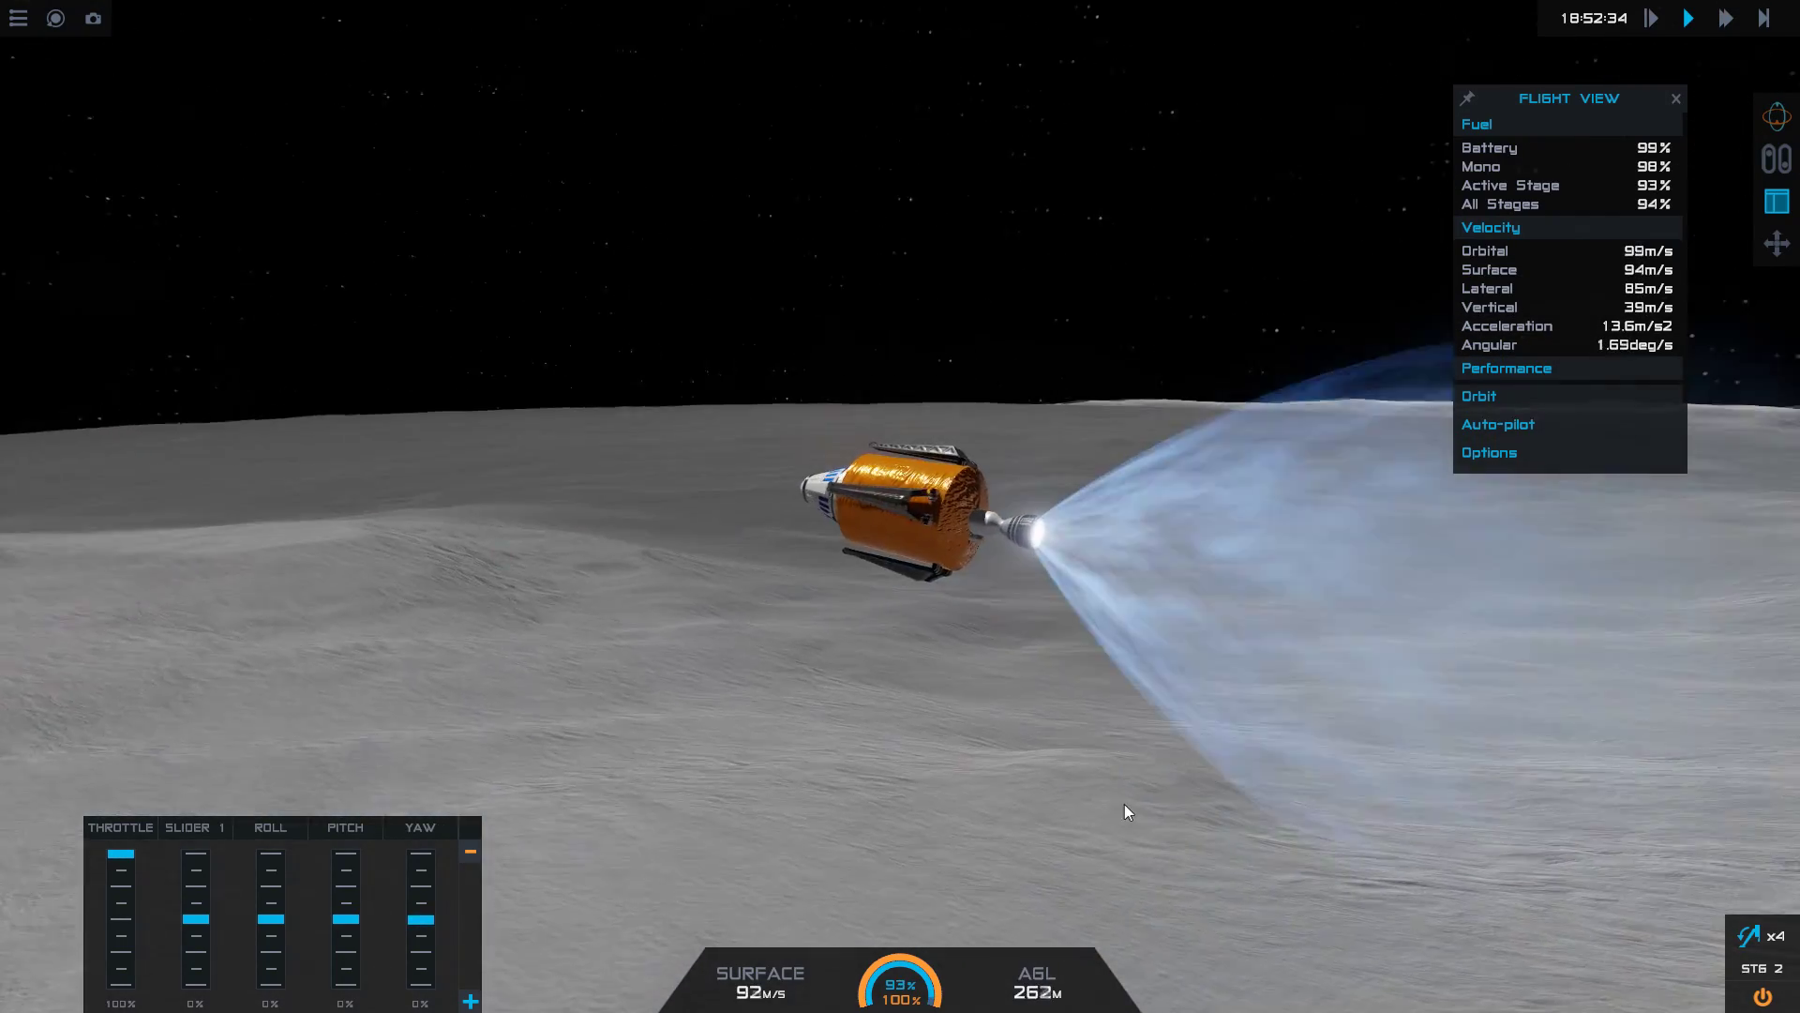
click(1046, 521)
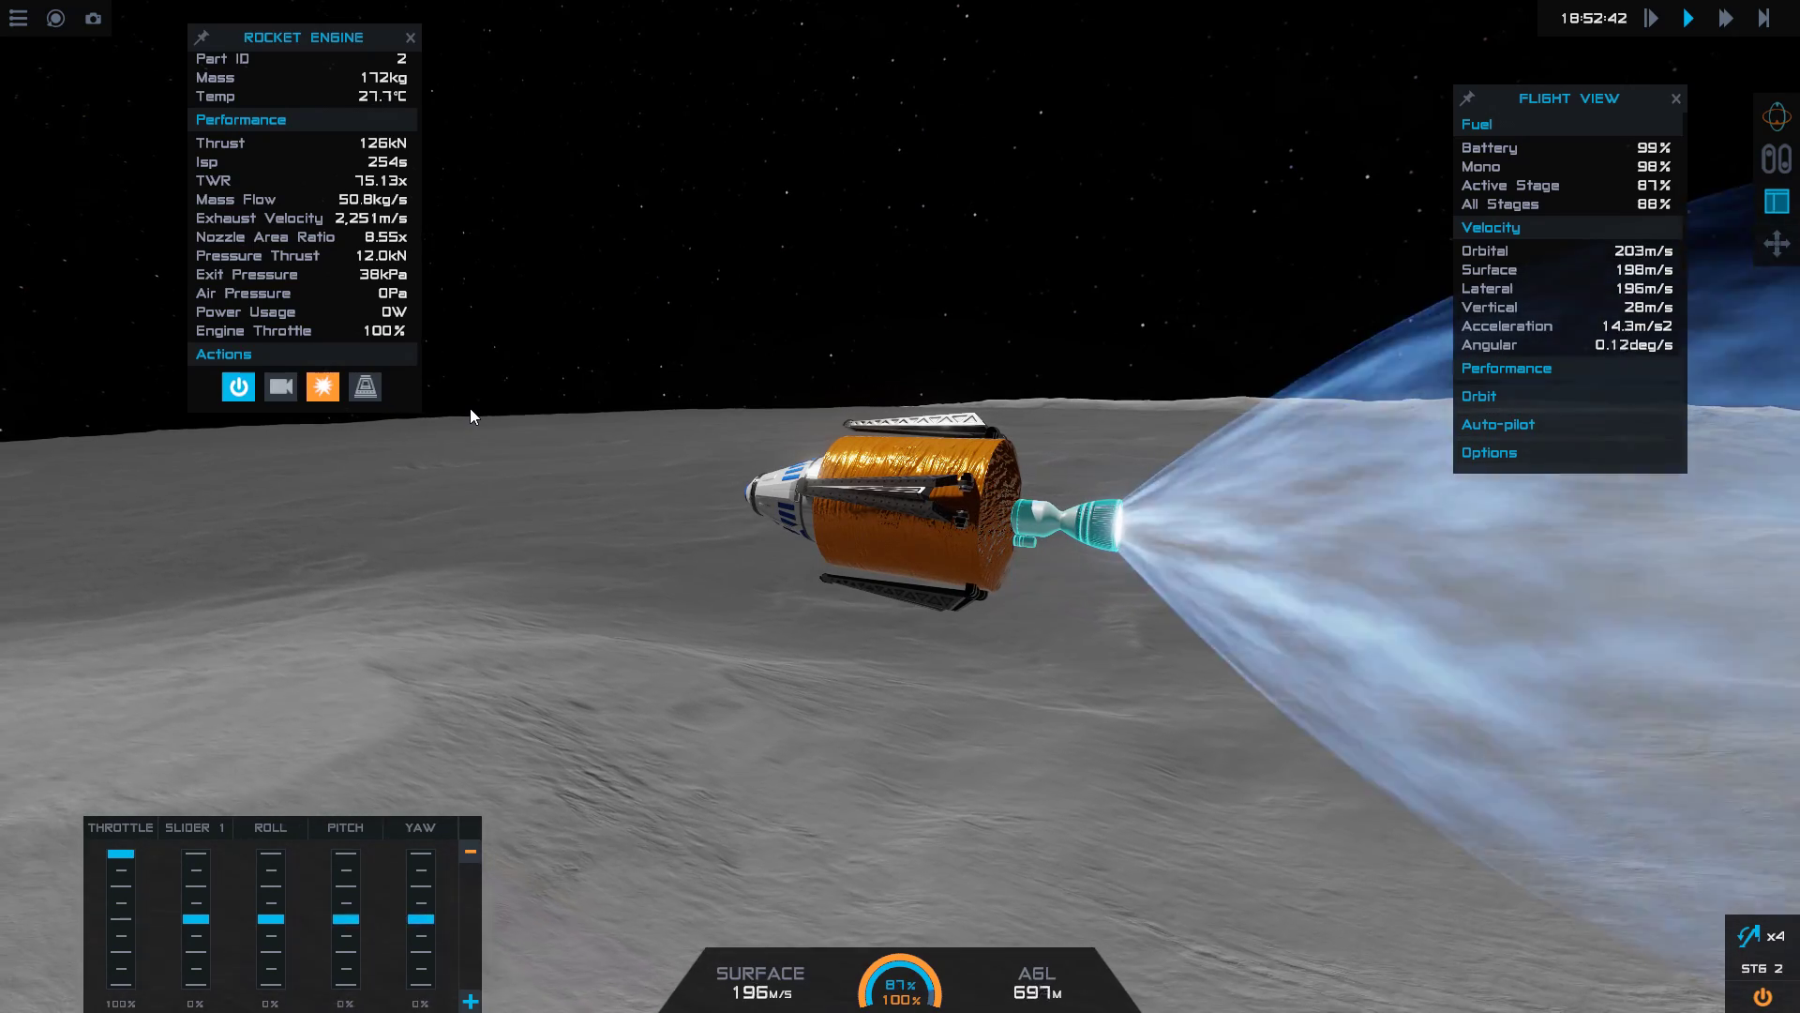
key(x)
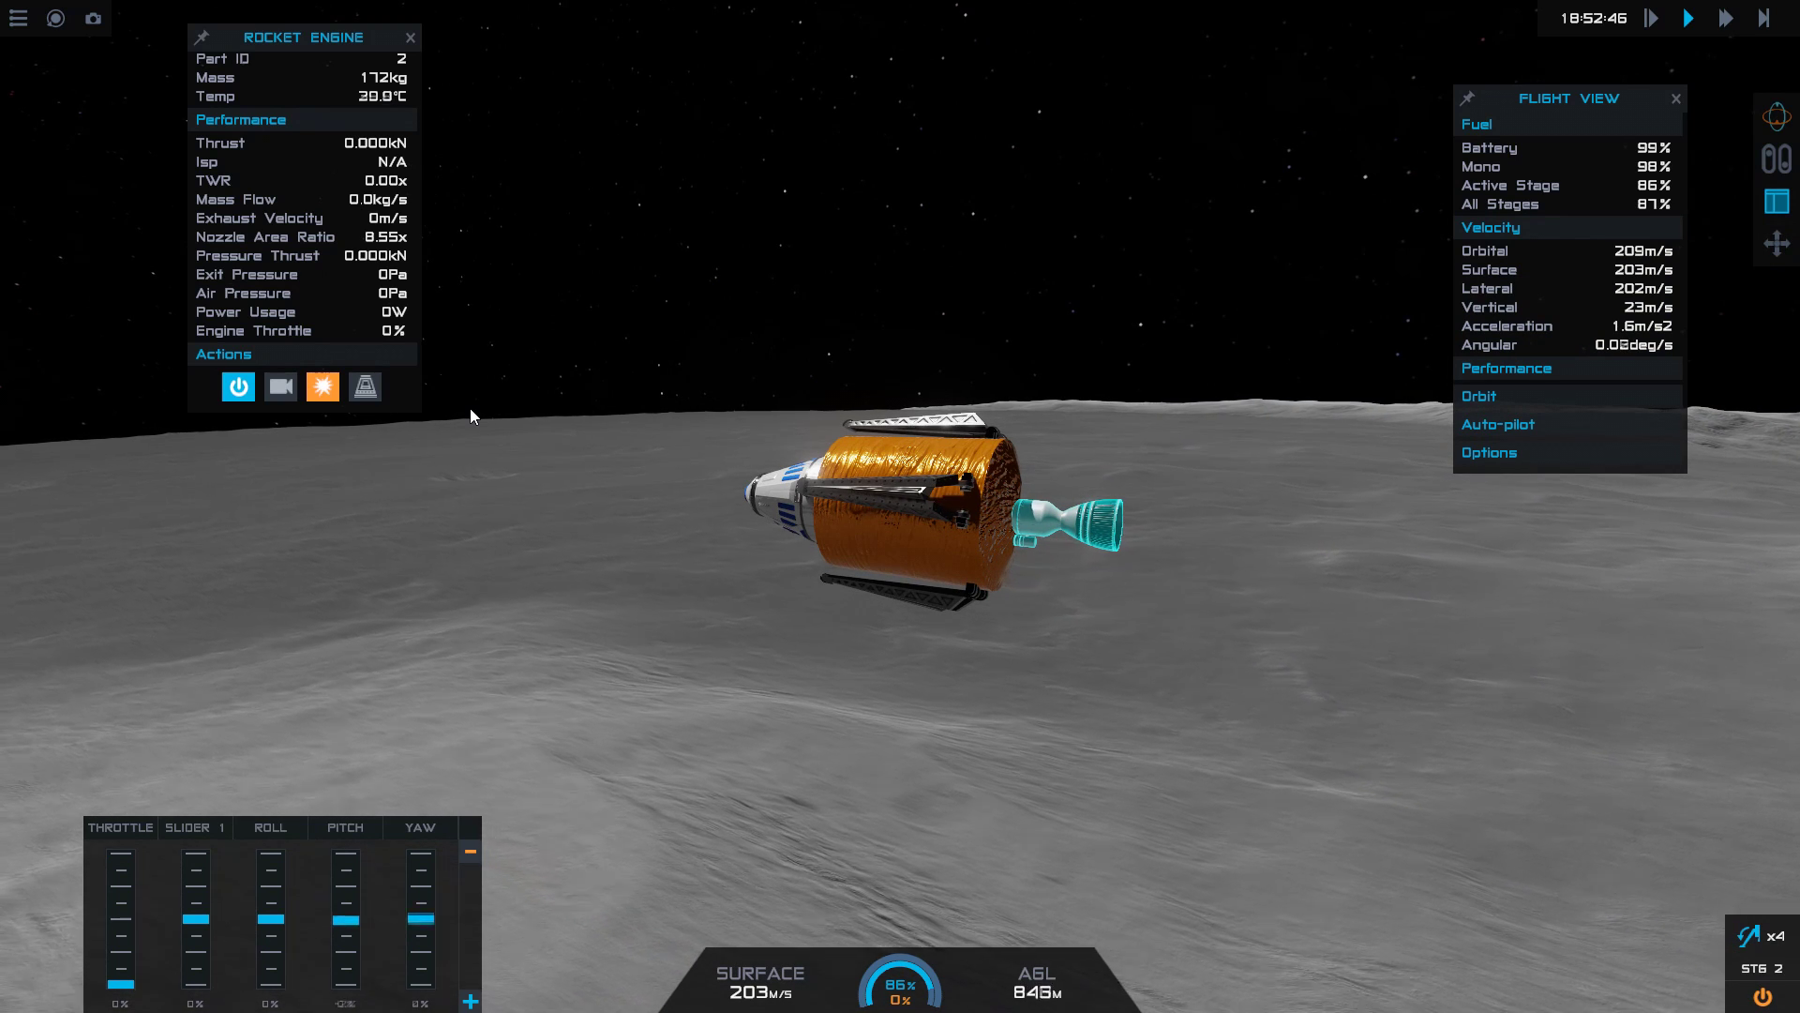
key(s)
key(a)
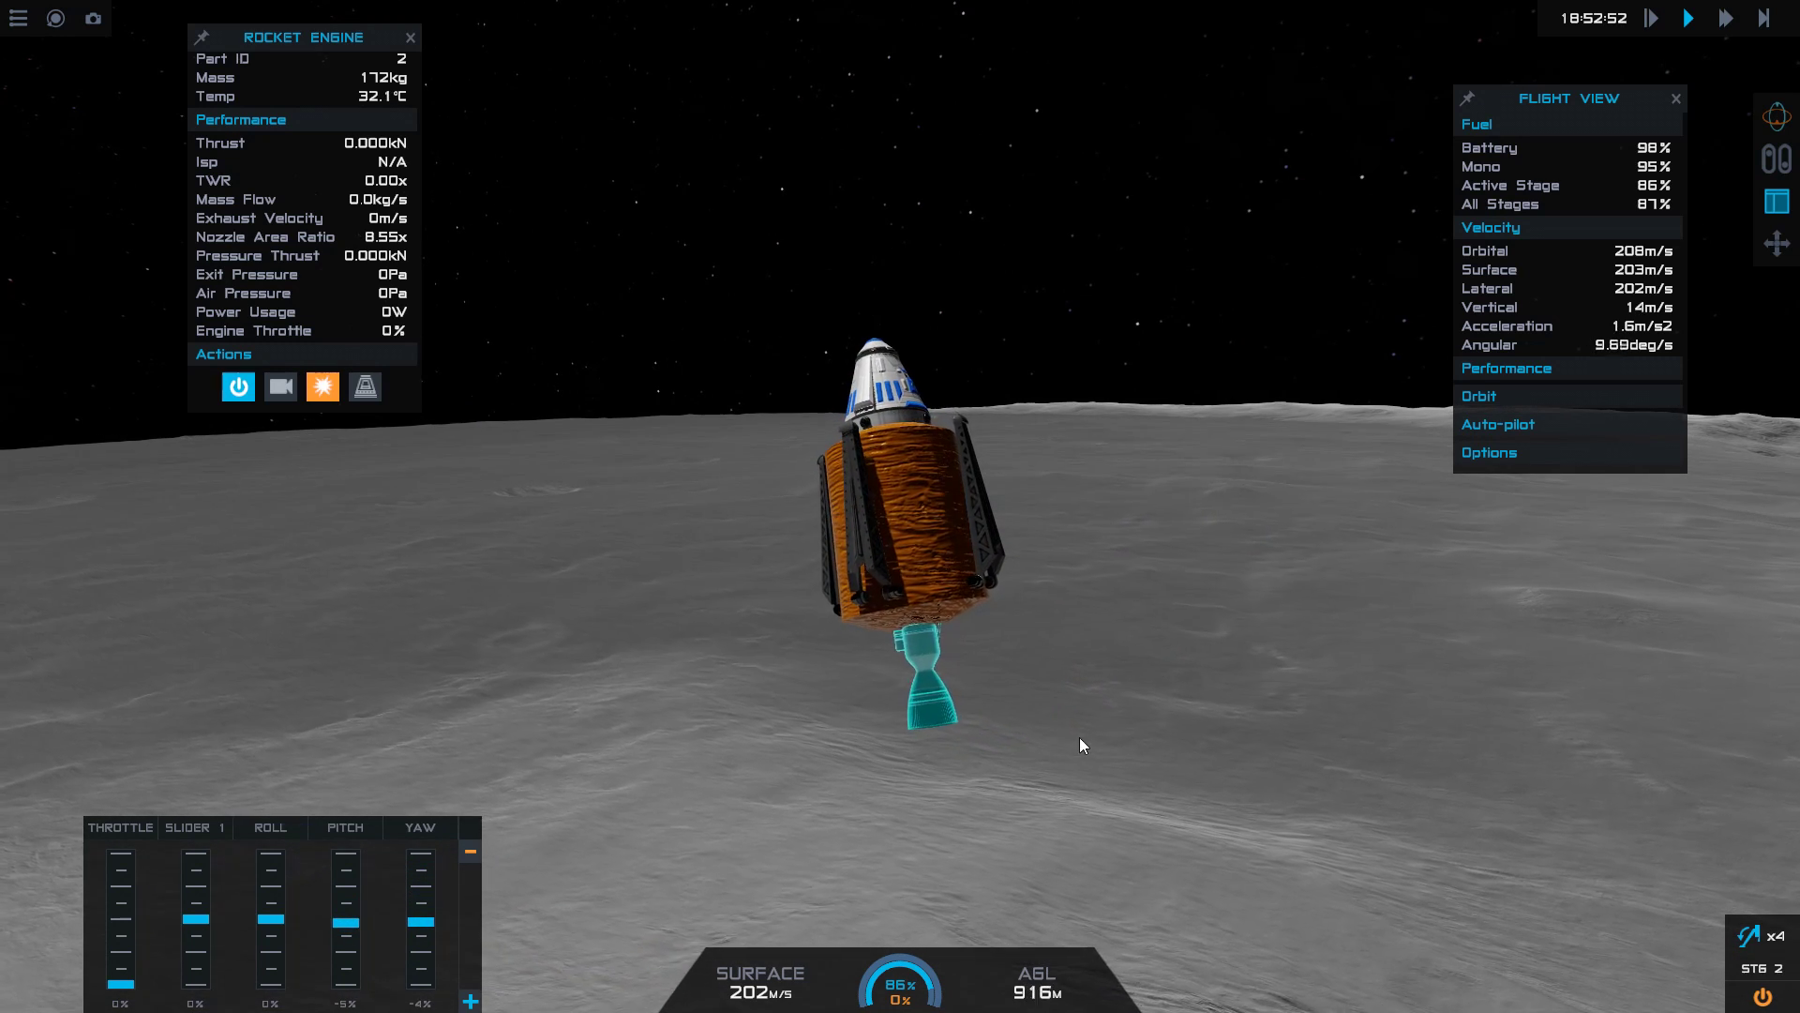
click(1185, 705)
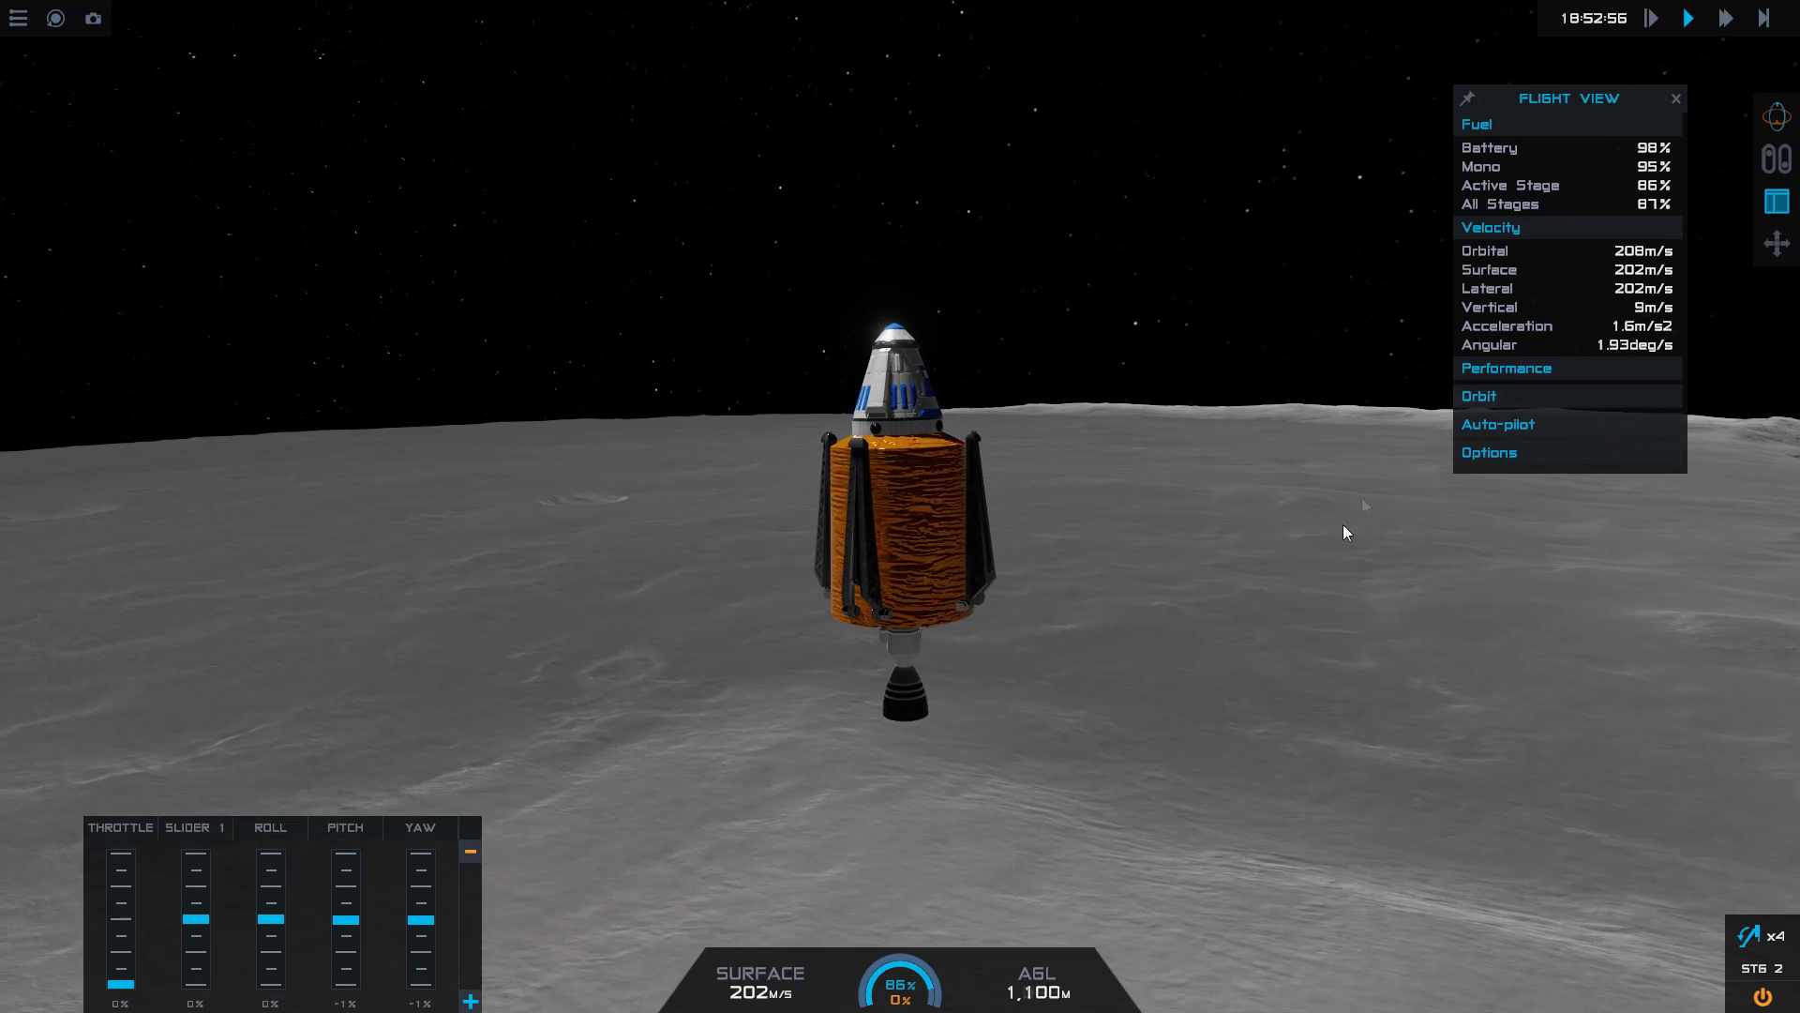
- Follow the lander's automated descent and touchdown from several camera angles
drag(1346, 530, 1170, 670)
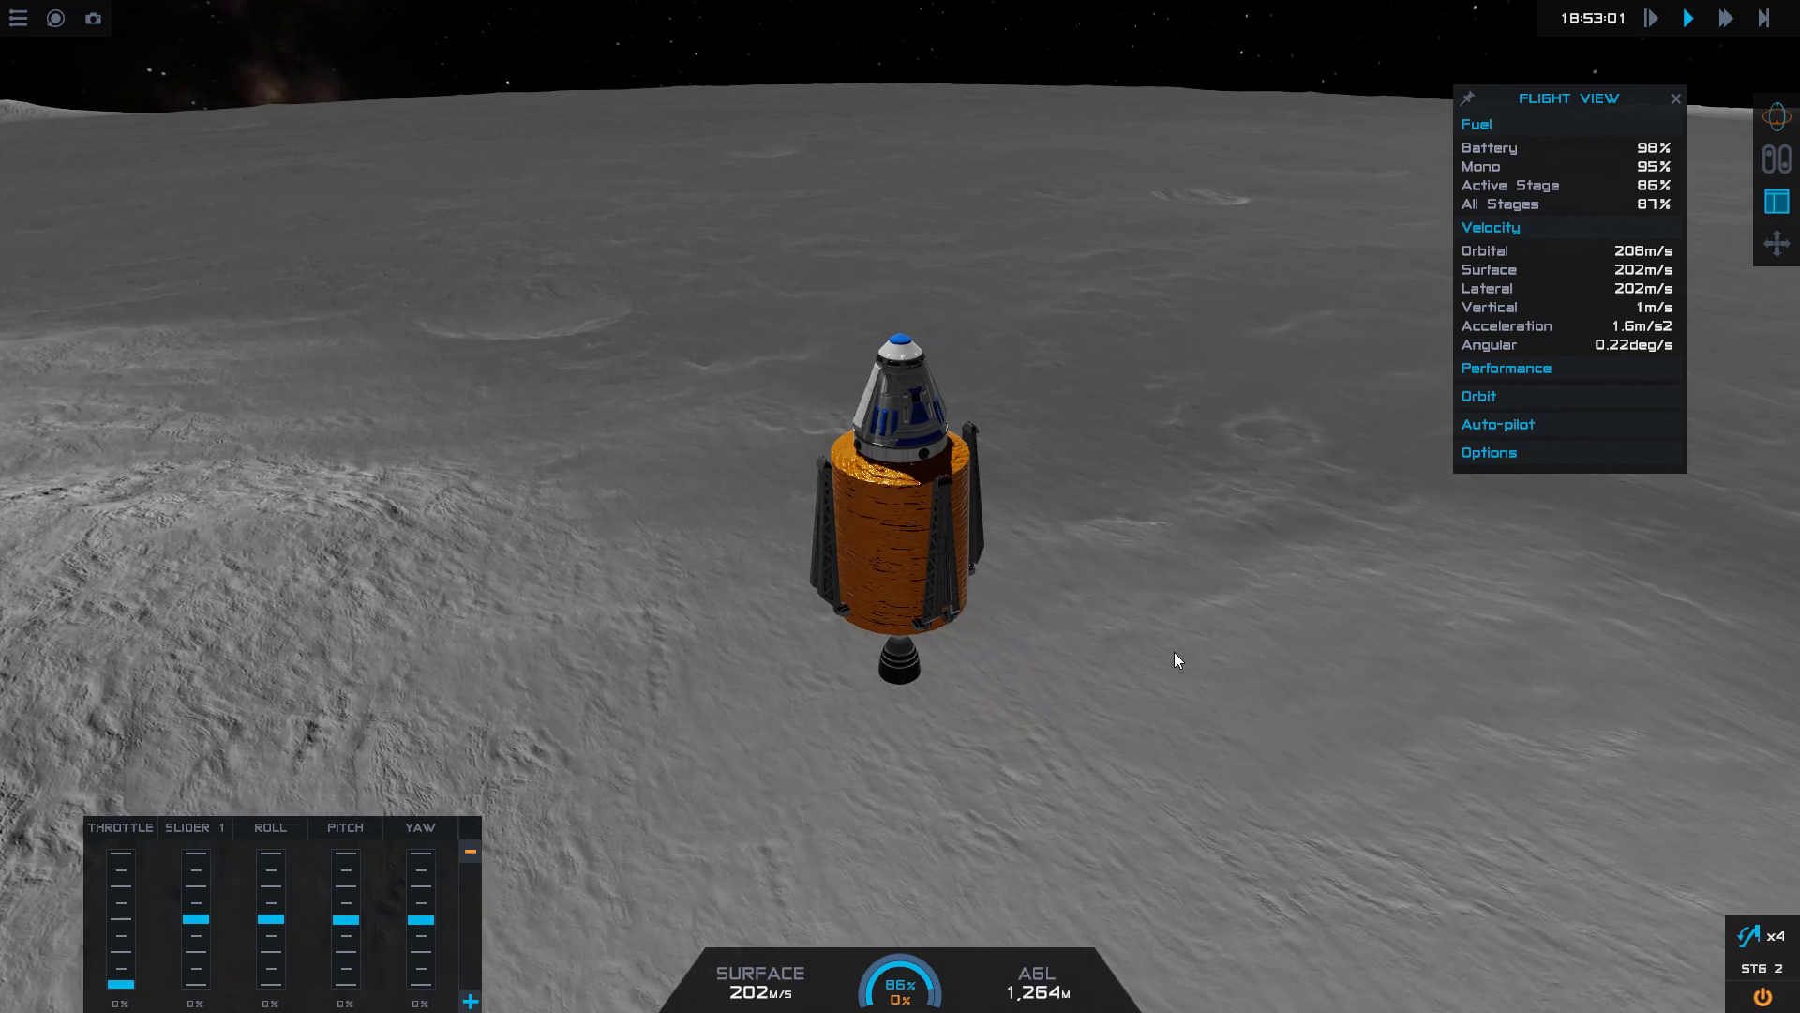
key(s)
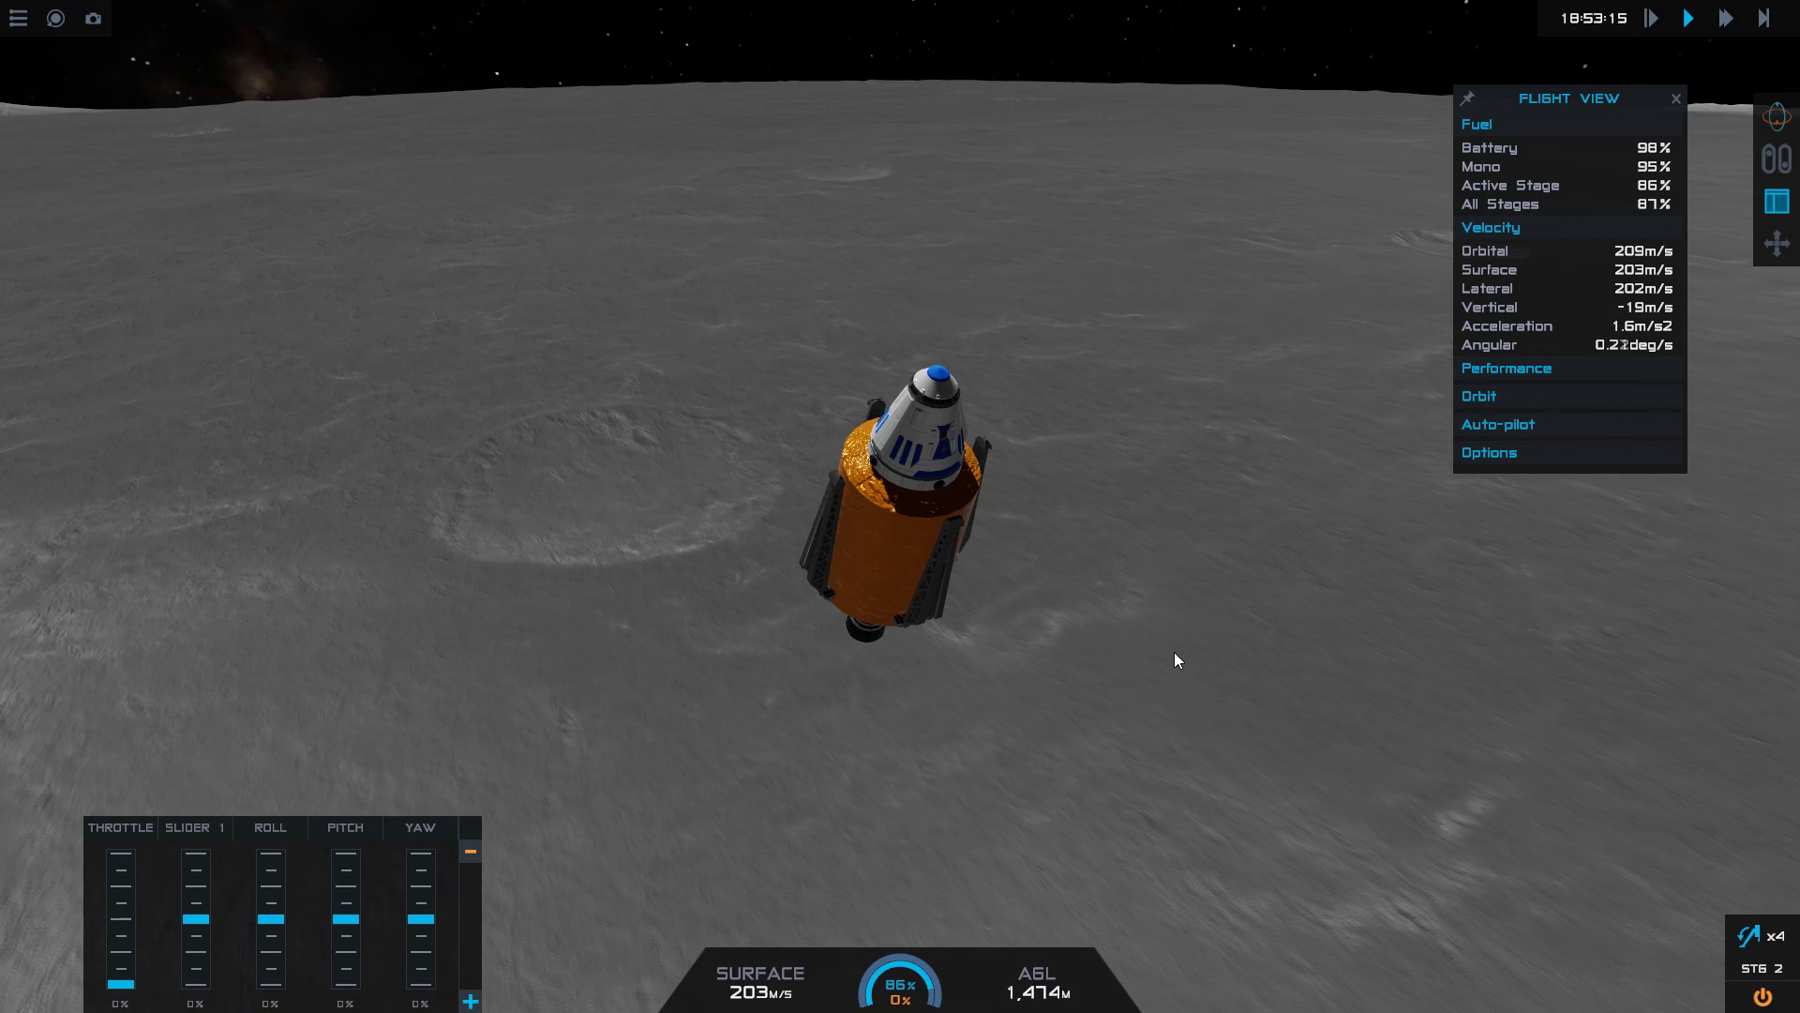
key(s)
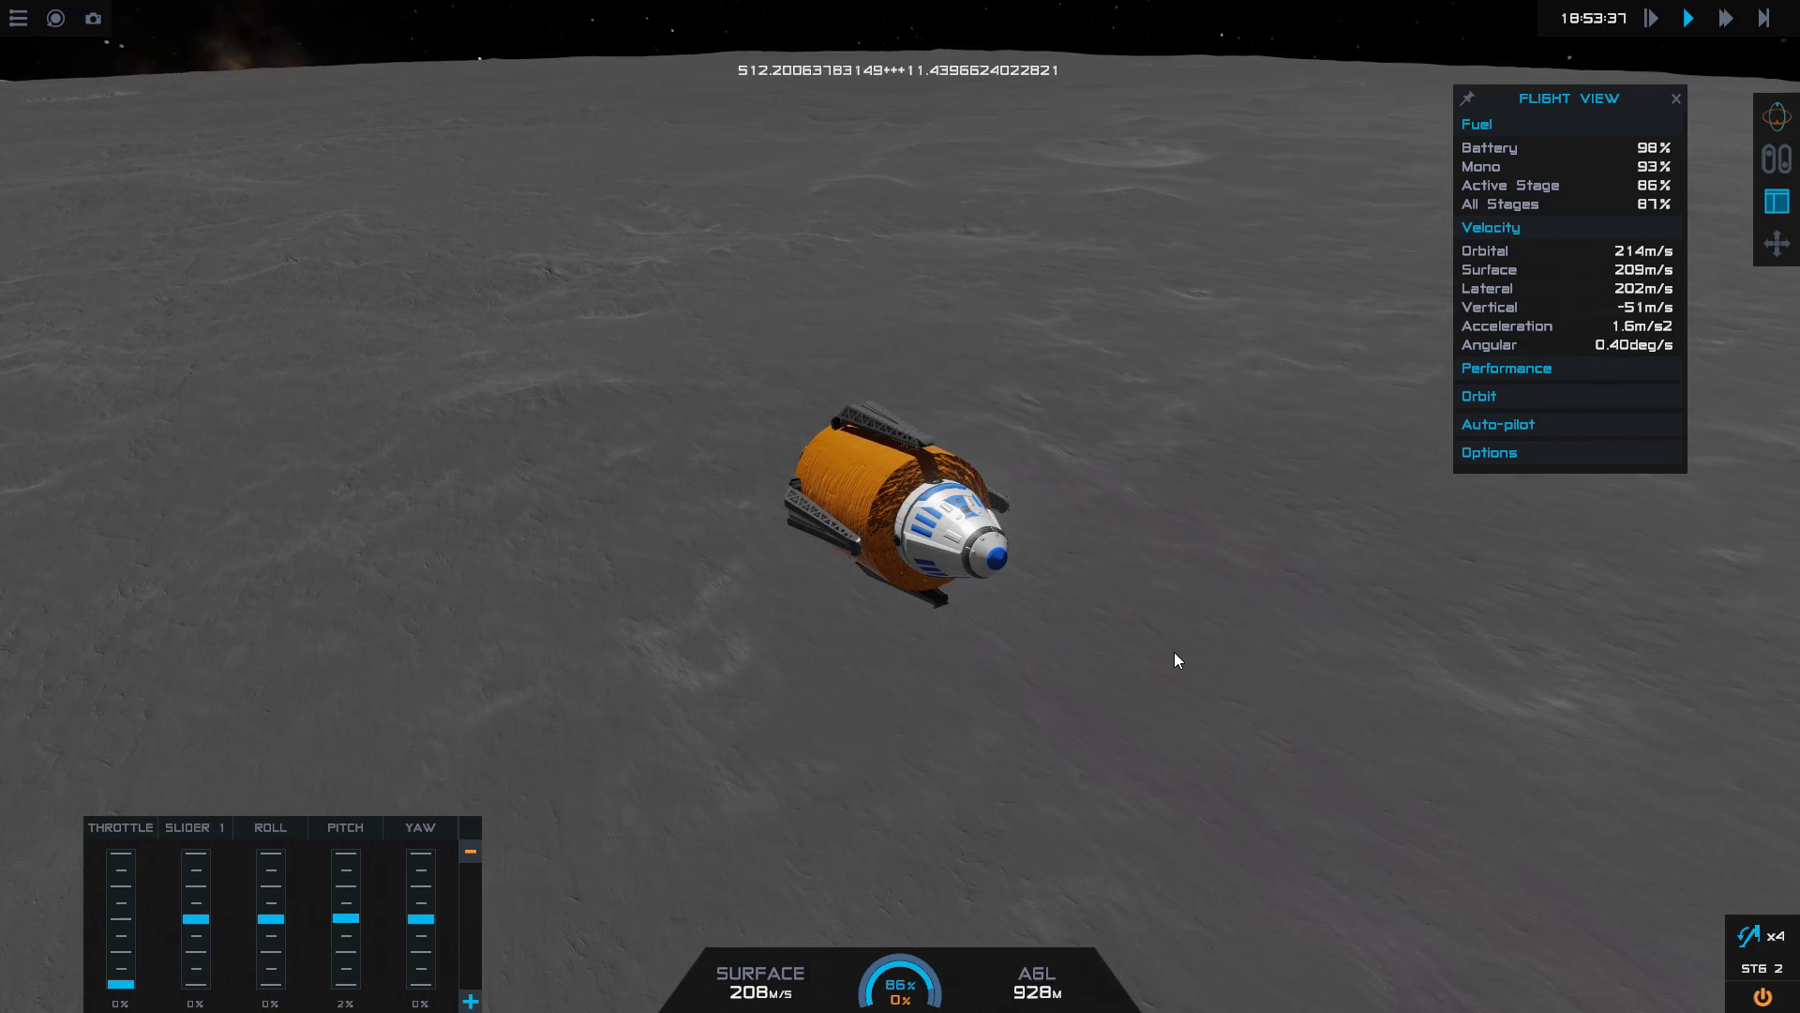
drag(1174, 652, 1058, 1002)
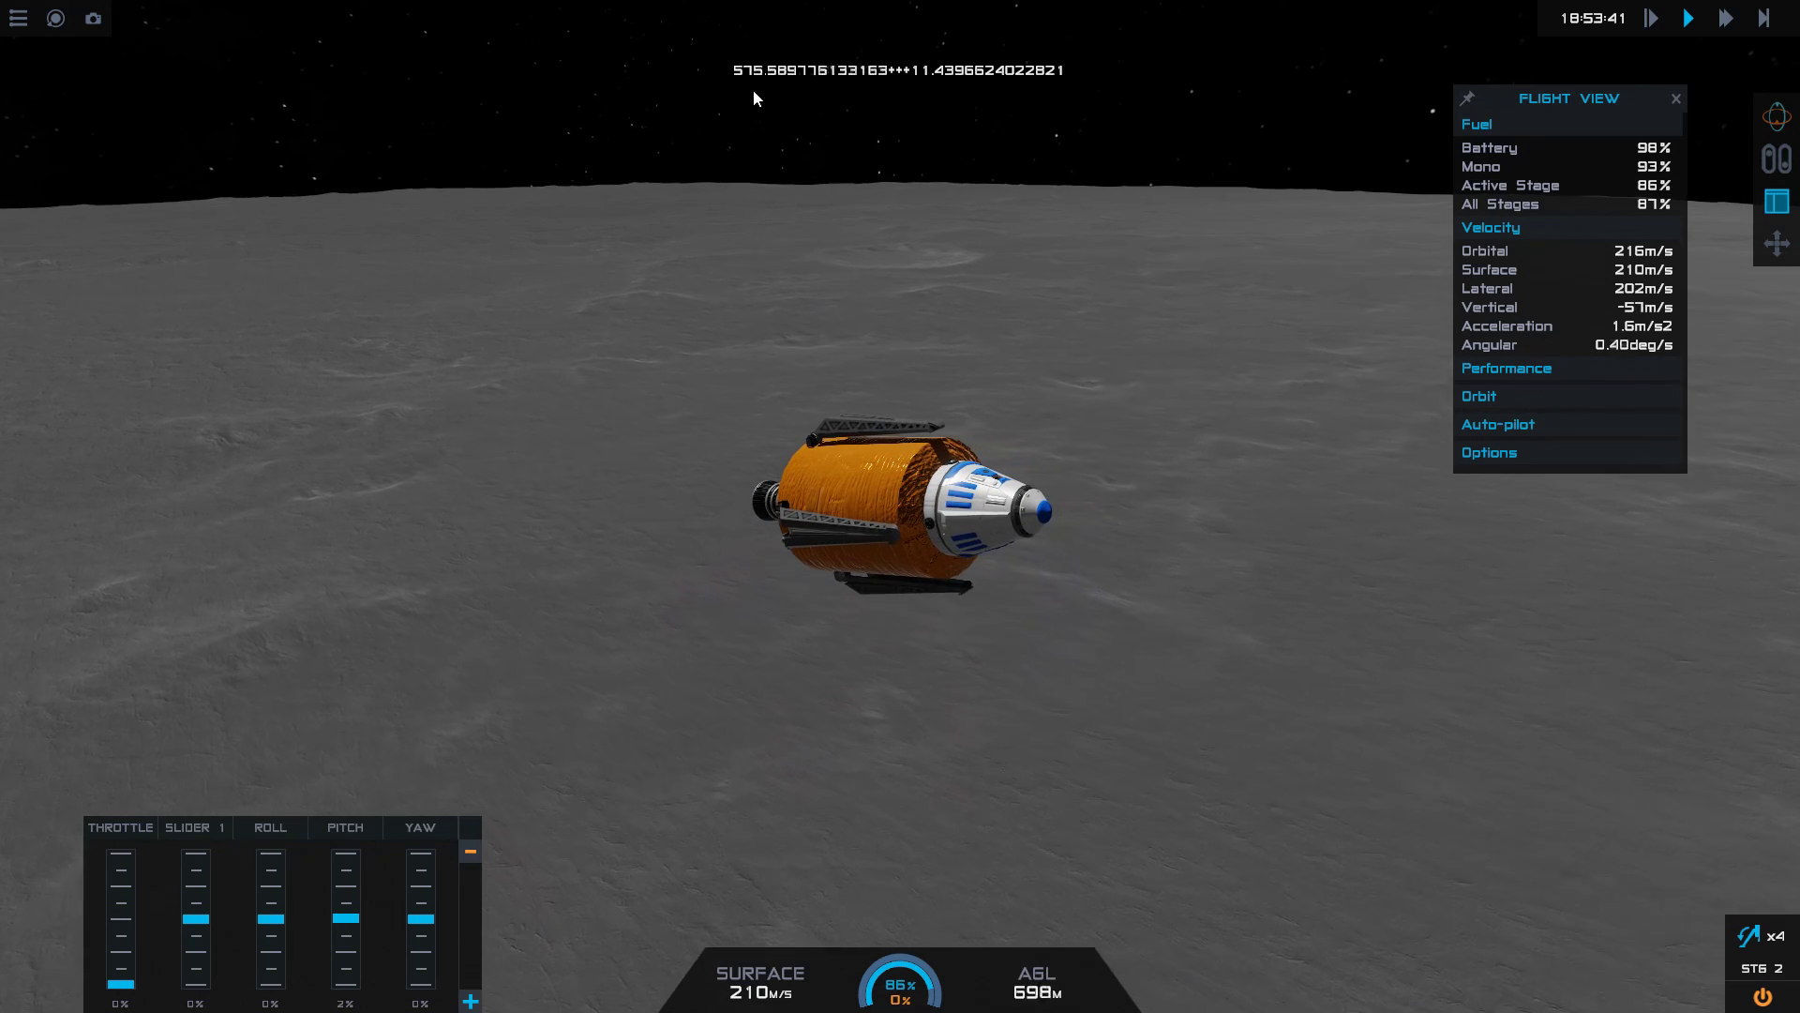
key(z)
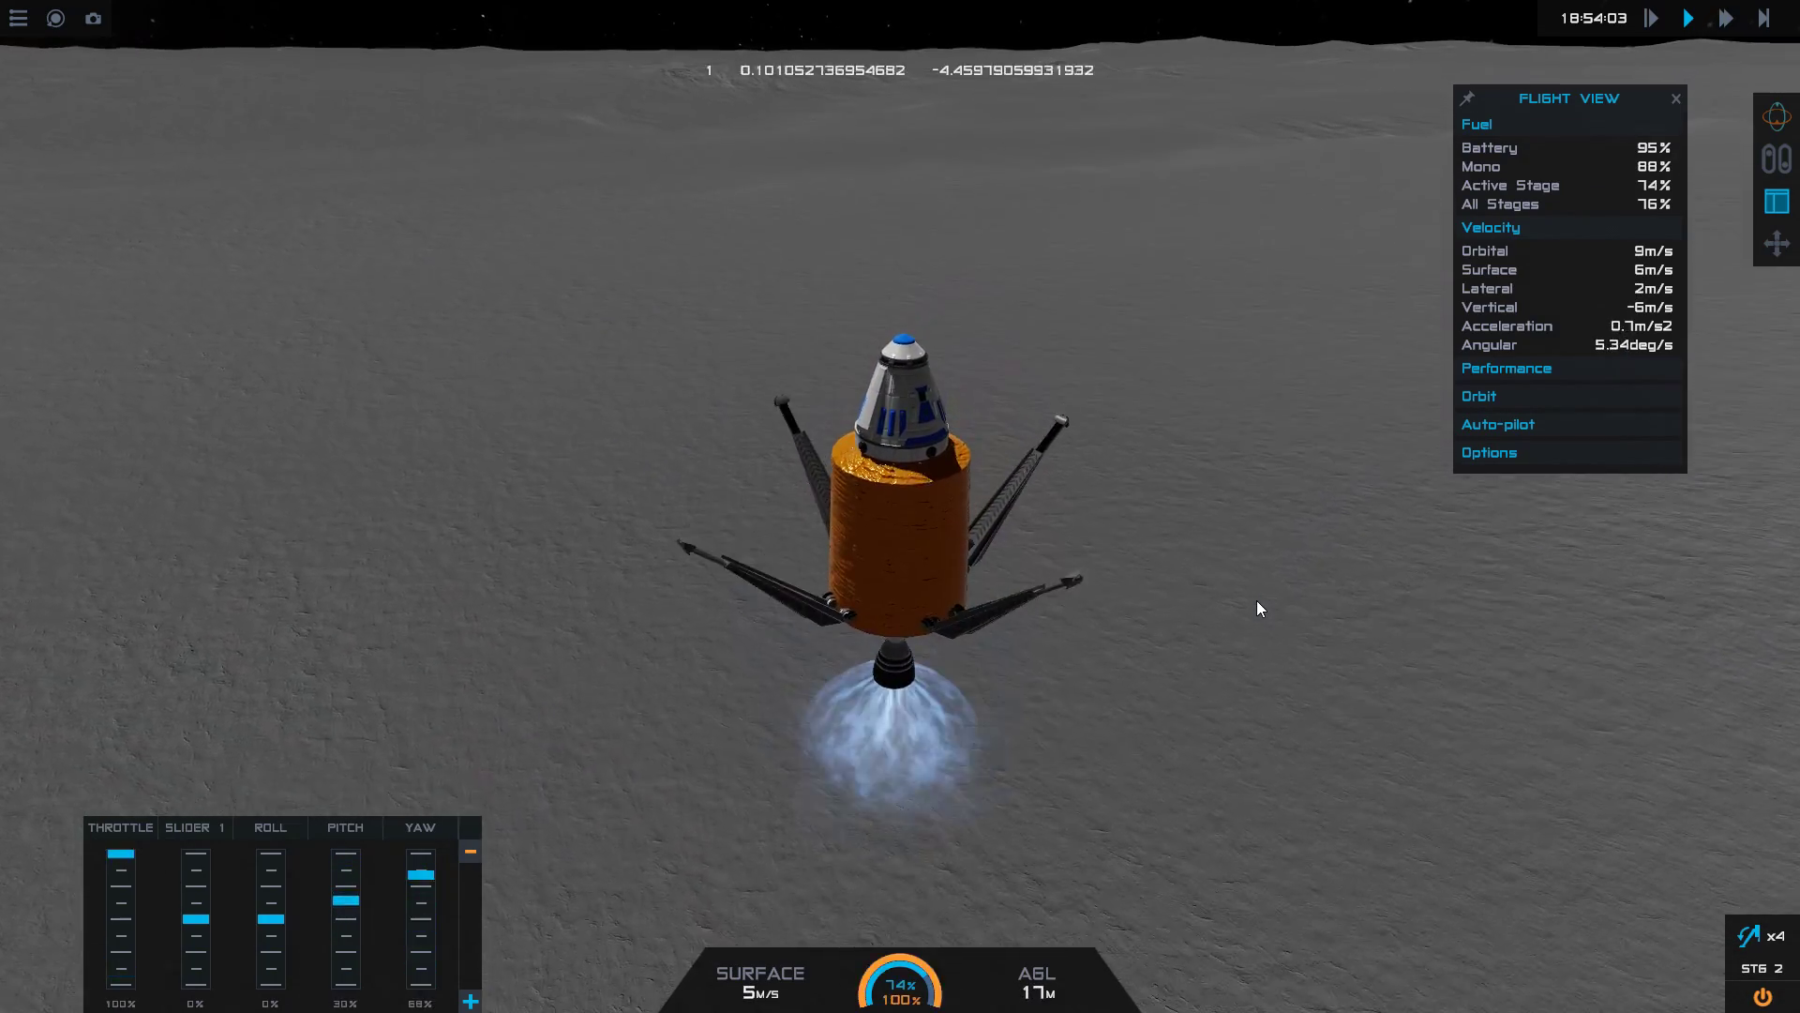
key(s)
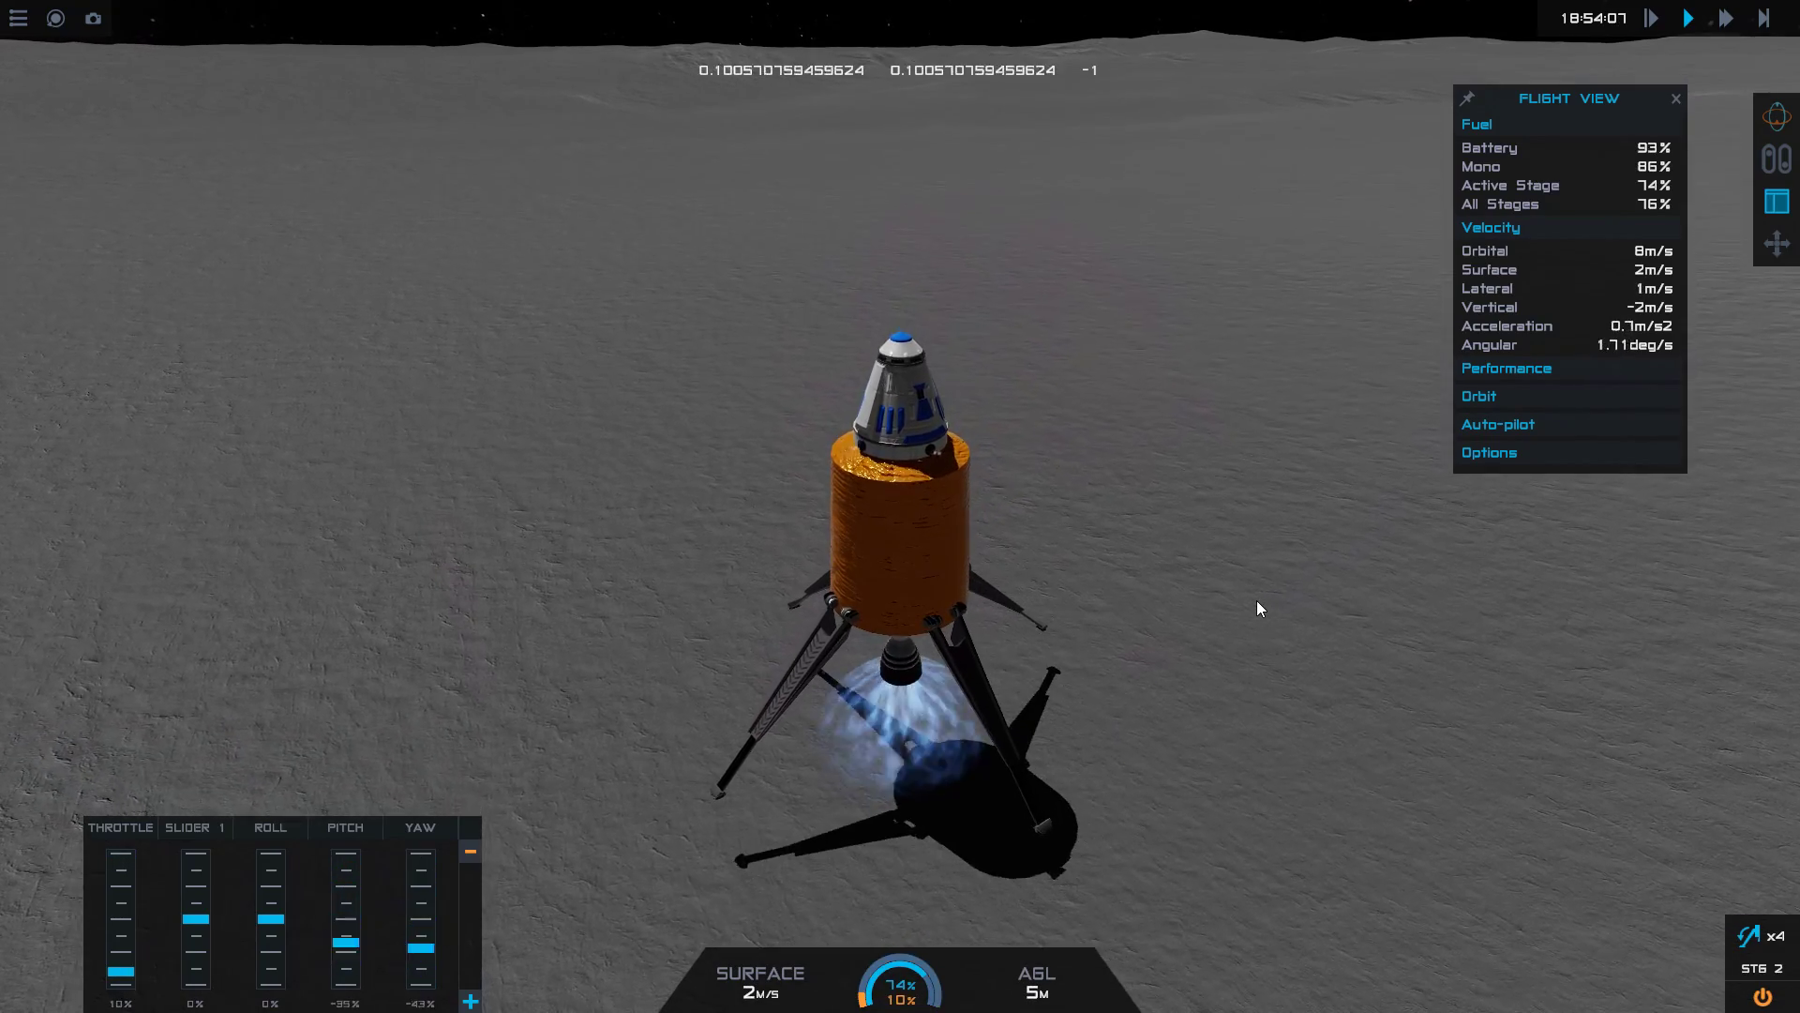
key(w)
key(x)
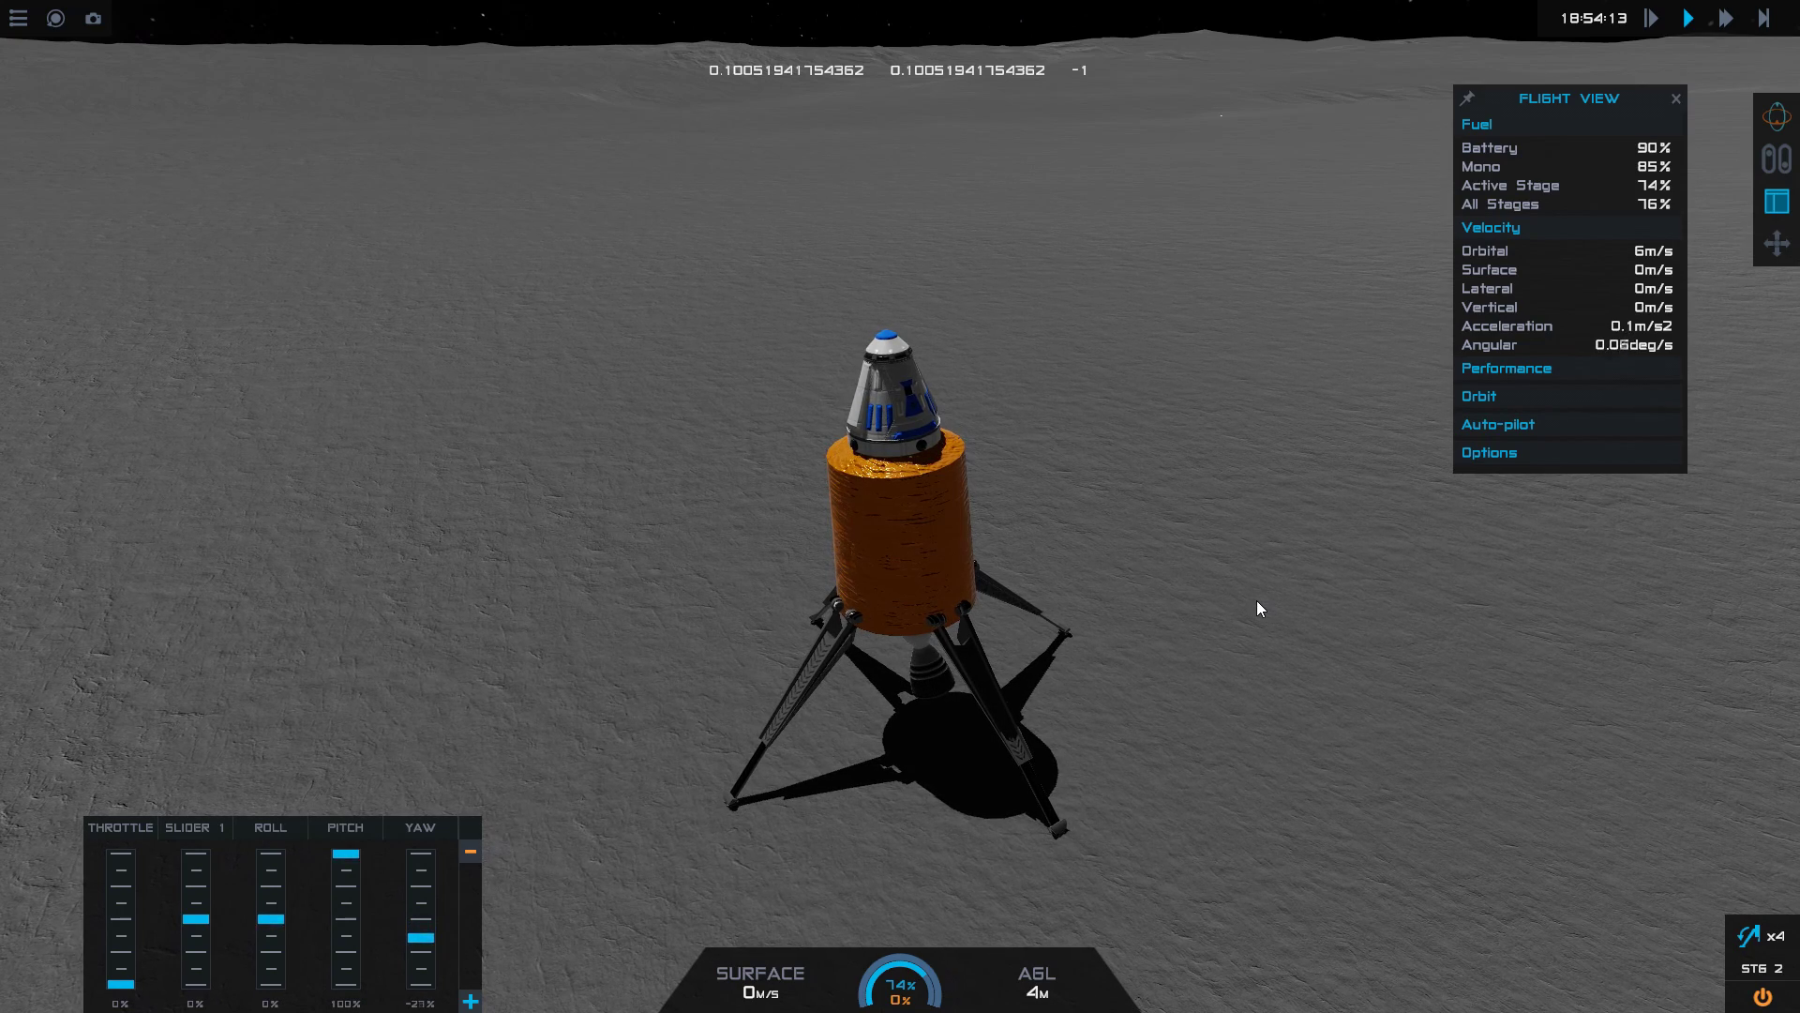
drag(1085, 735, 1234, 762)
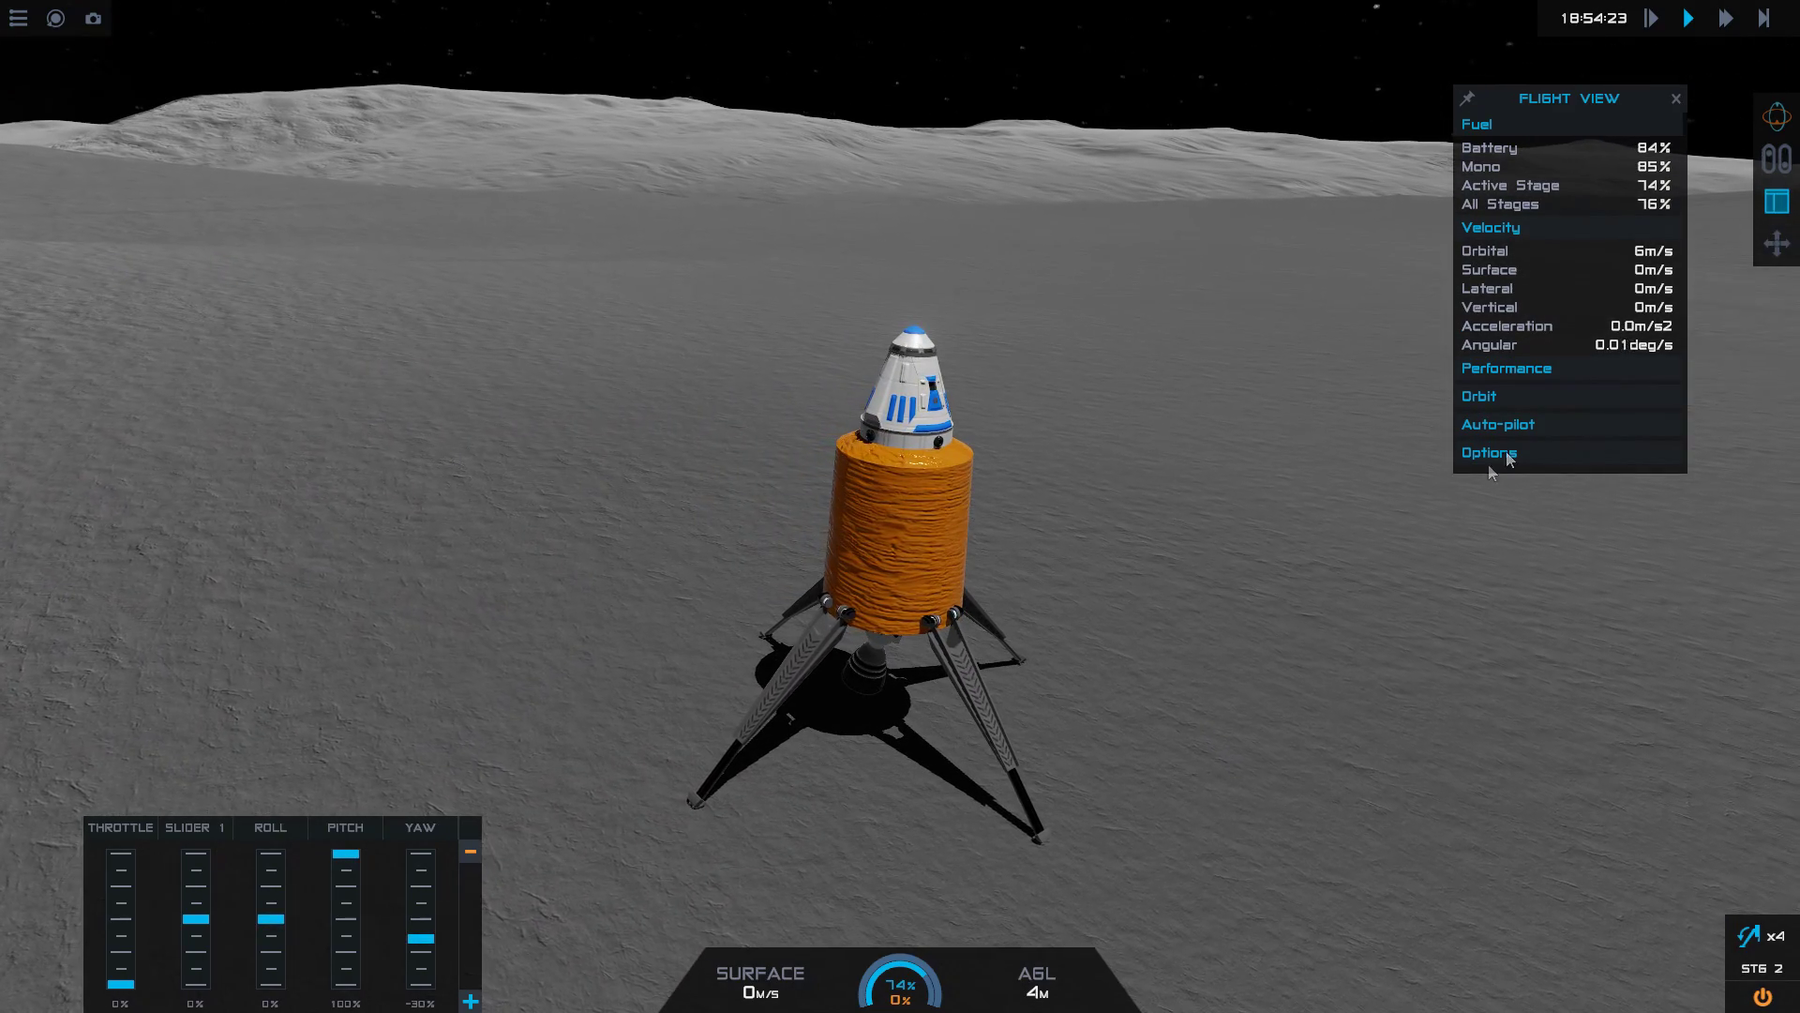
- Review the landed craft's Performance and Orbit readouts, and end the flight
click(1506, 370)
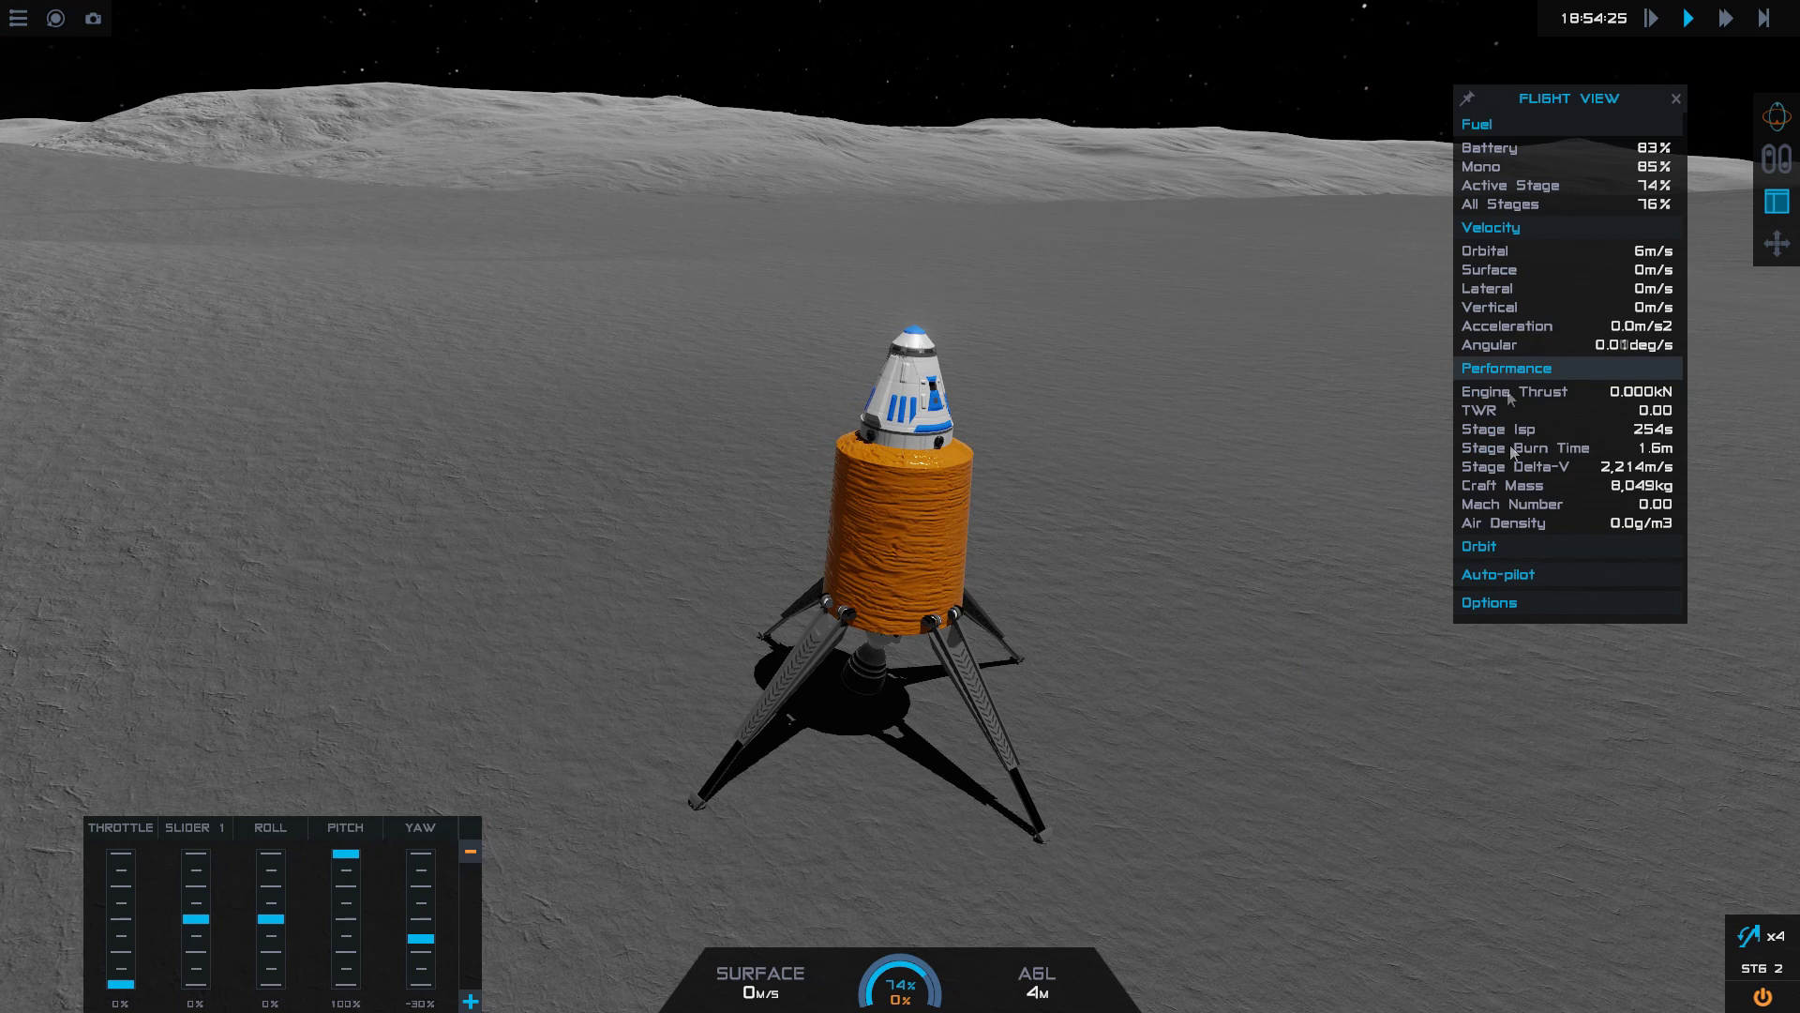
click(1498, 548)
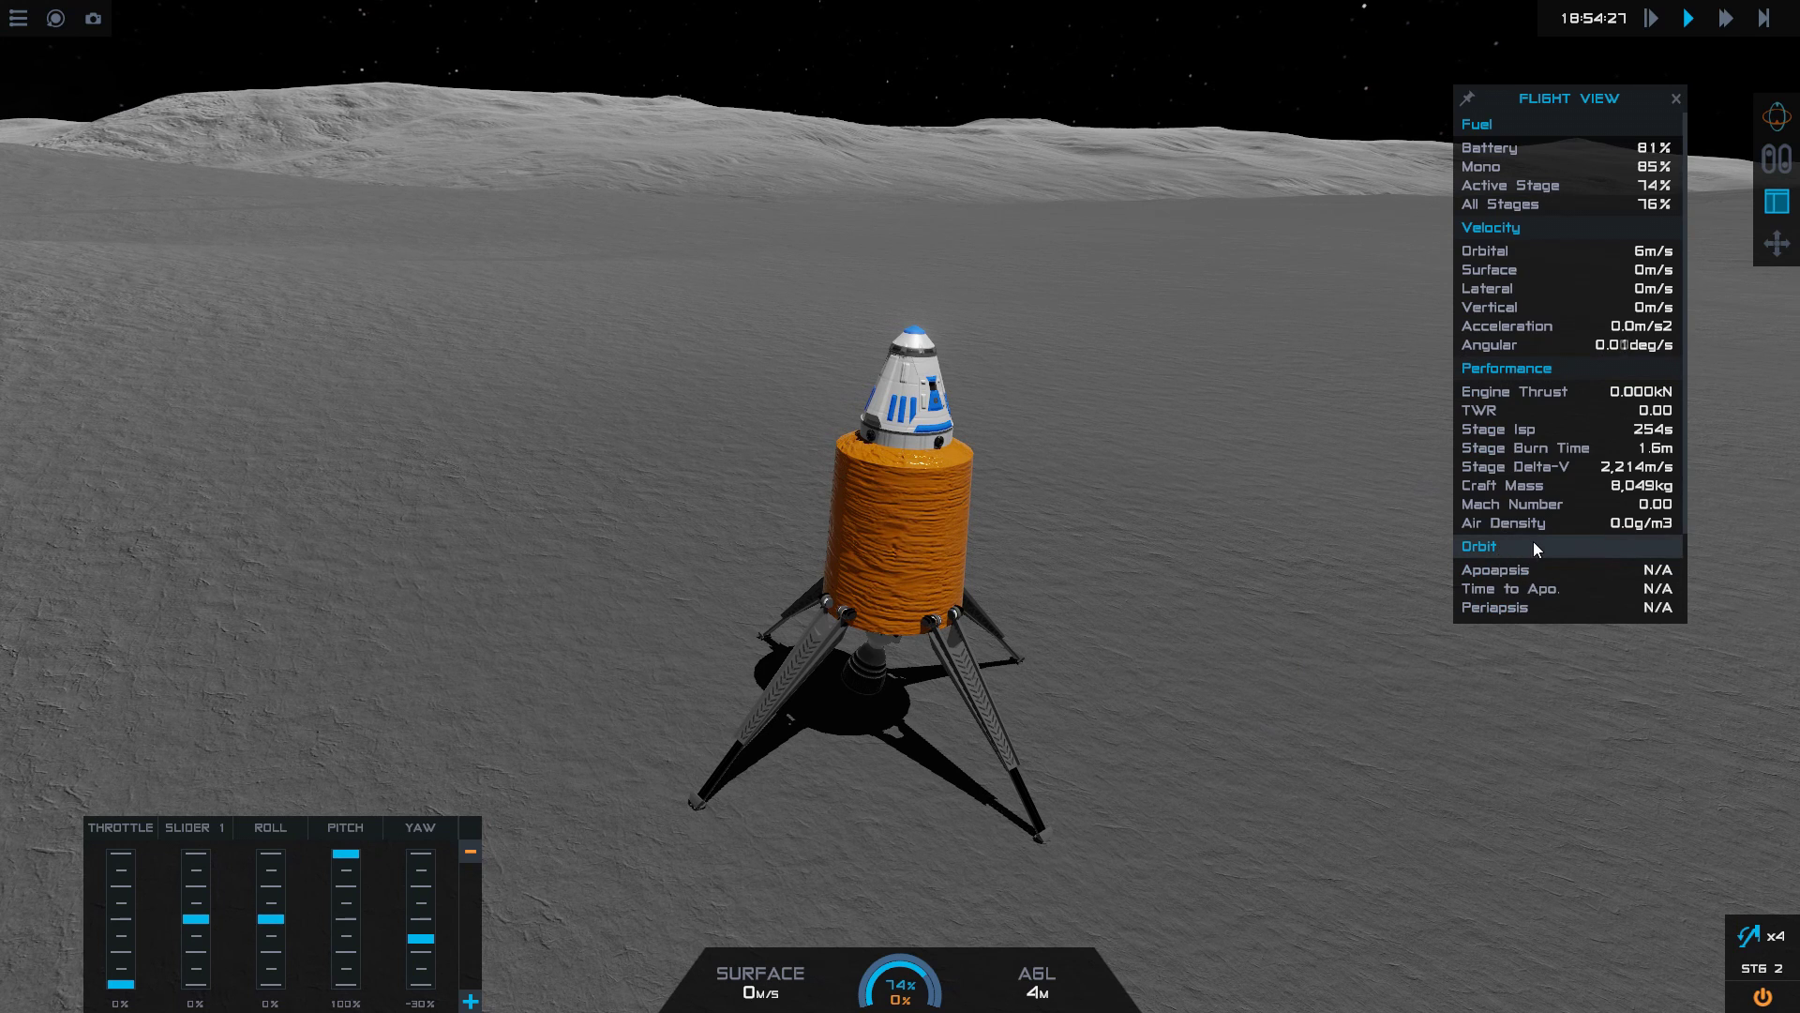
scroll(1533, 542, down, 2)
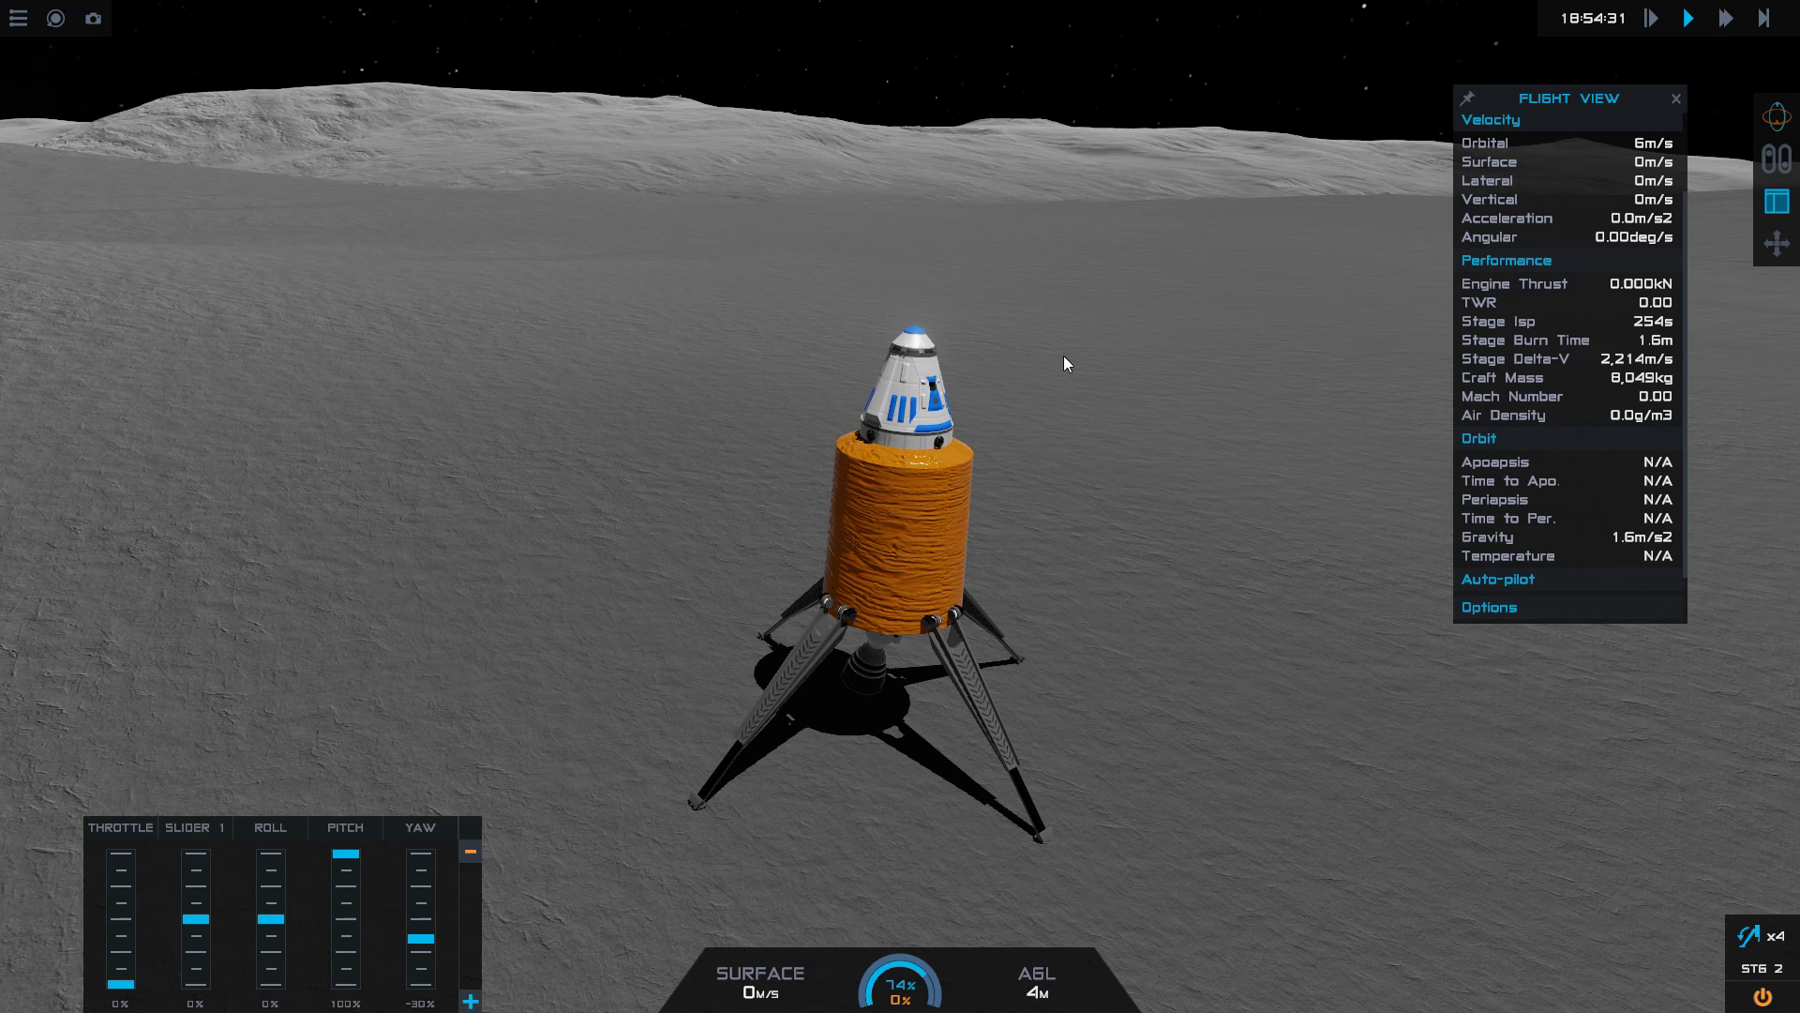
key(Escape)
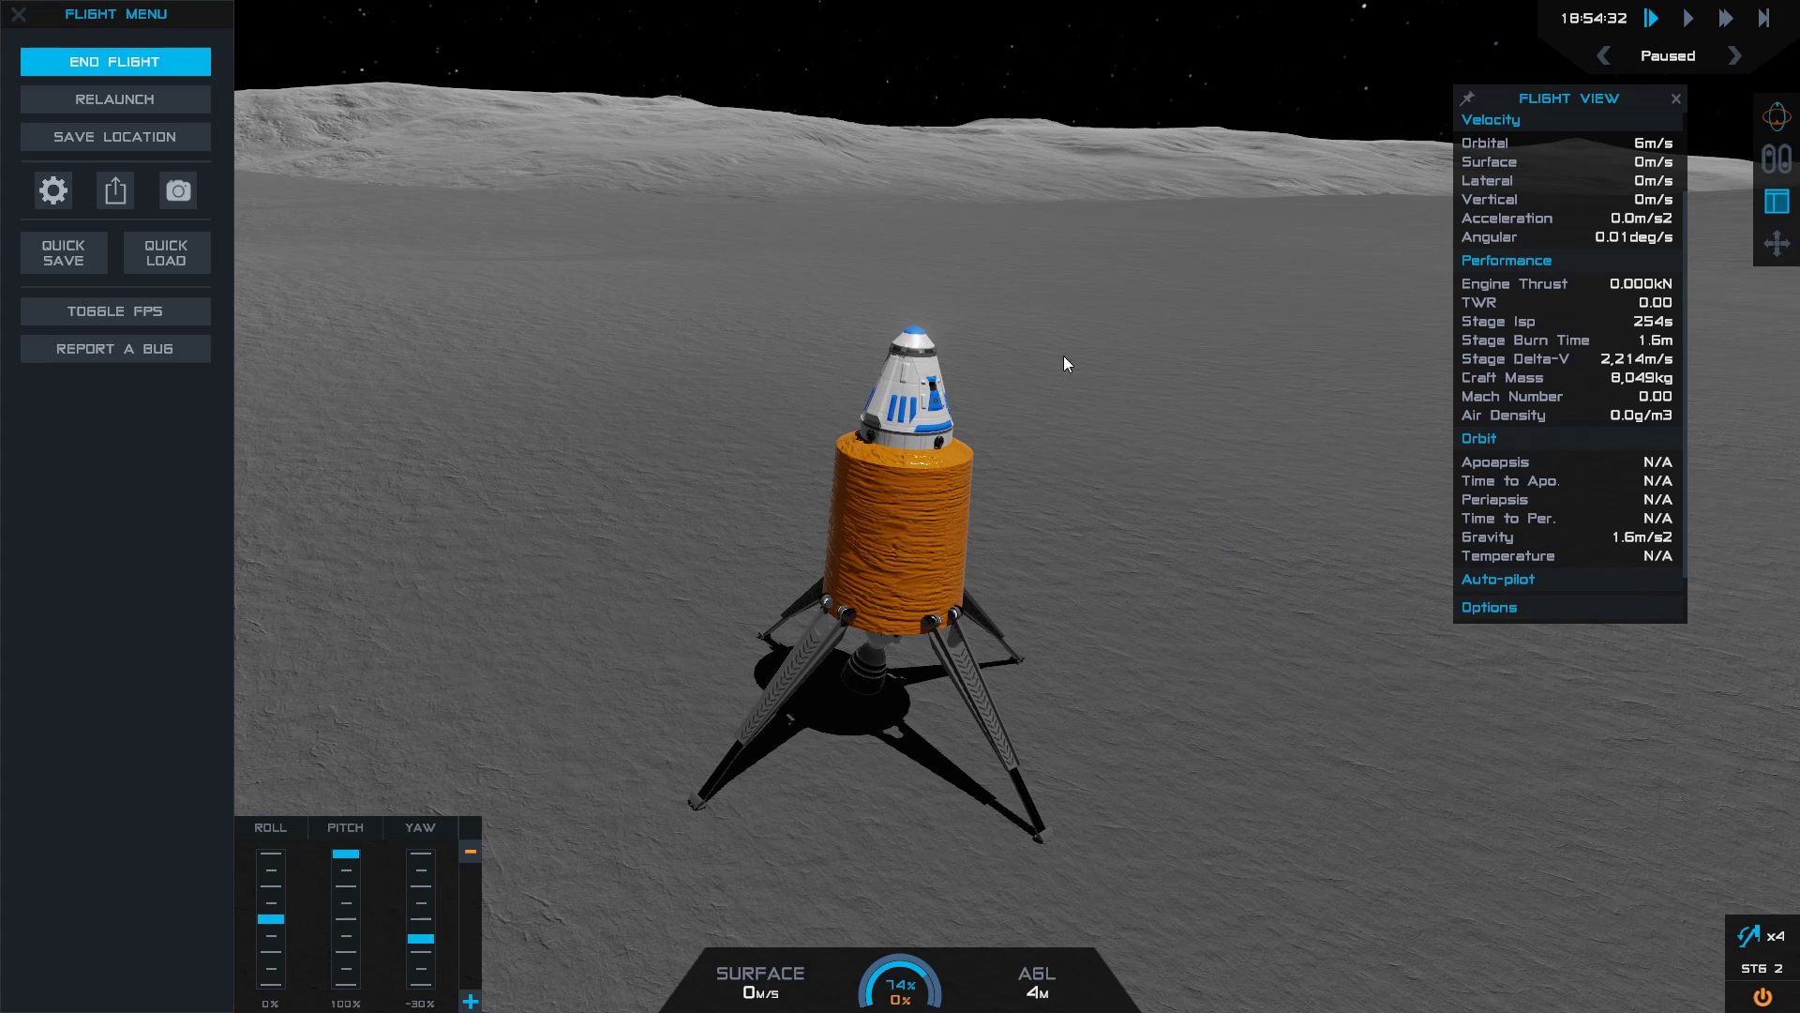
click(101, 58)
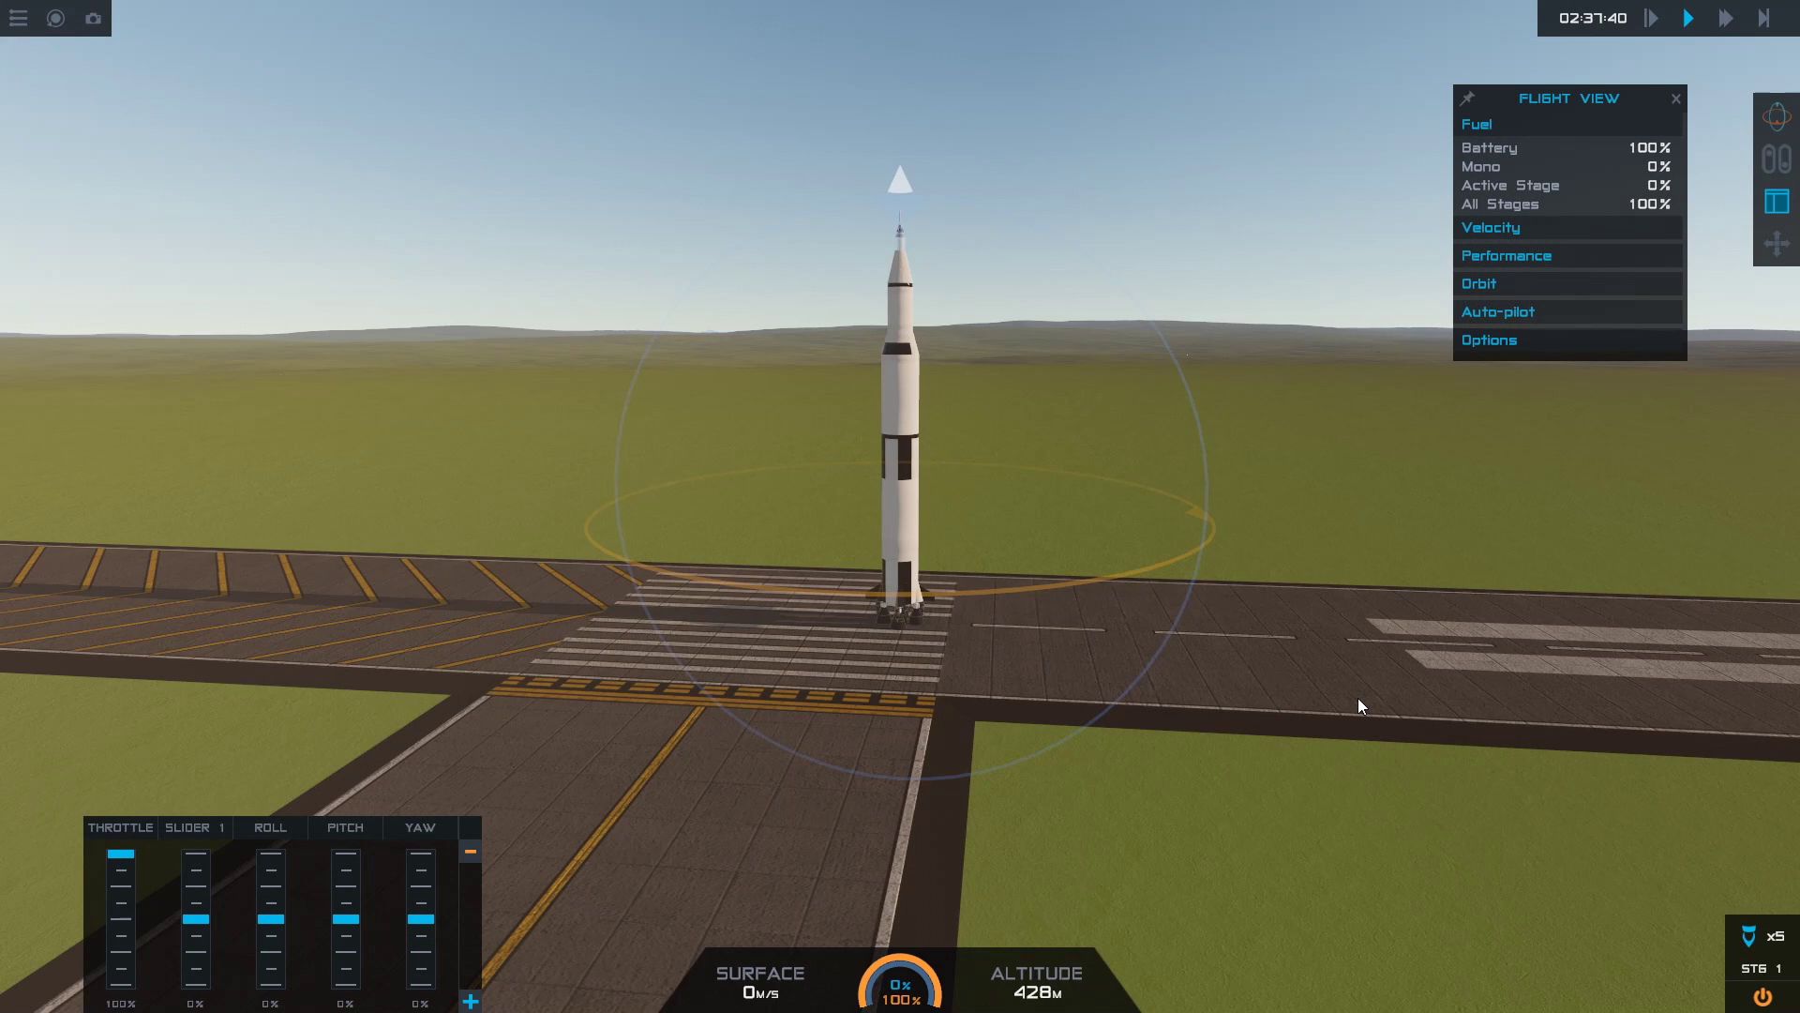
- Ignite the first stage of the rocket on the runway and lock its current heading
key(space)
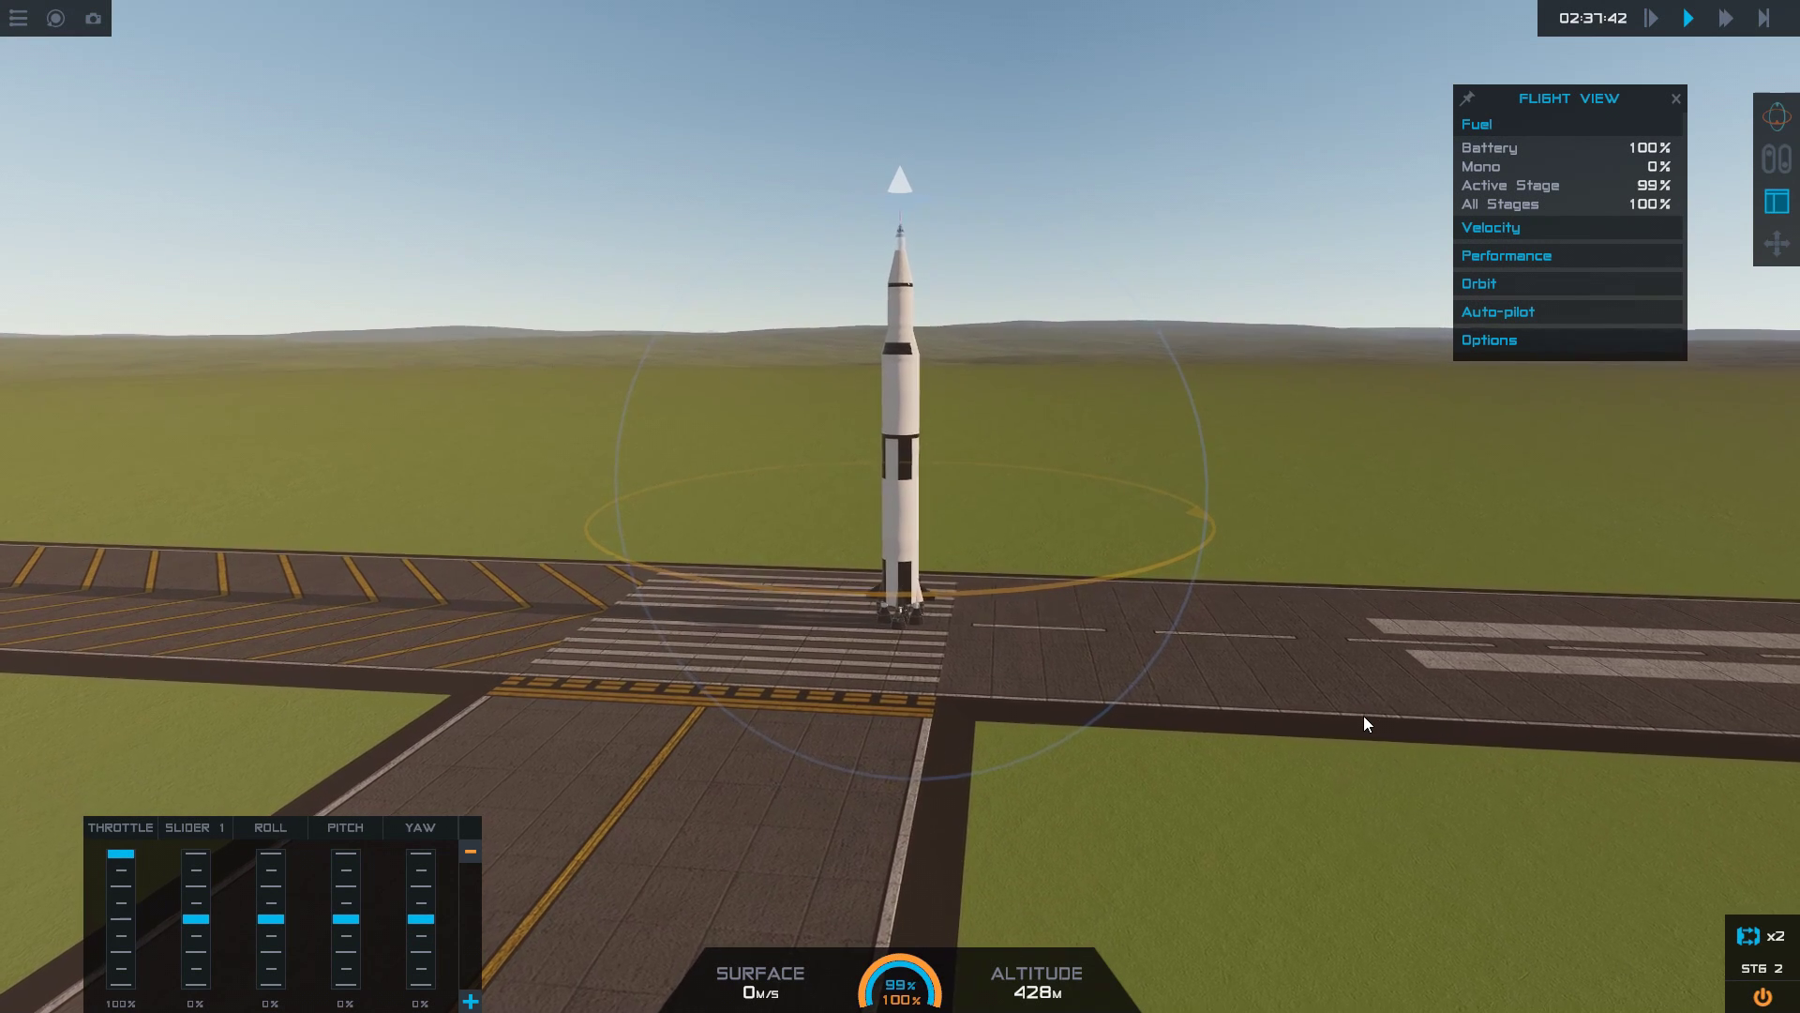
click(1789, 120)
click(1721, 159)
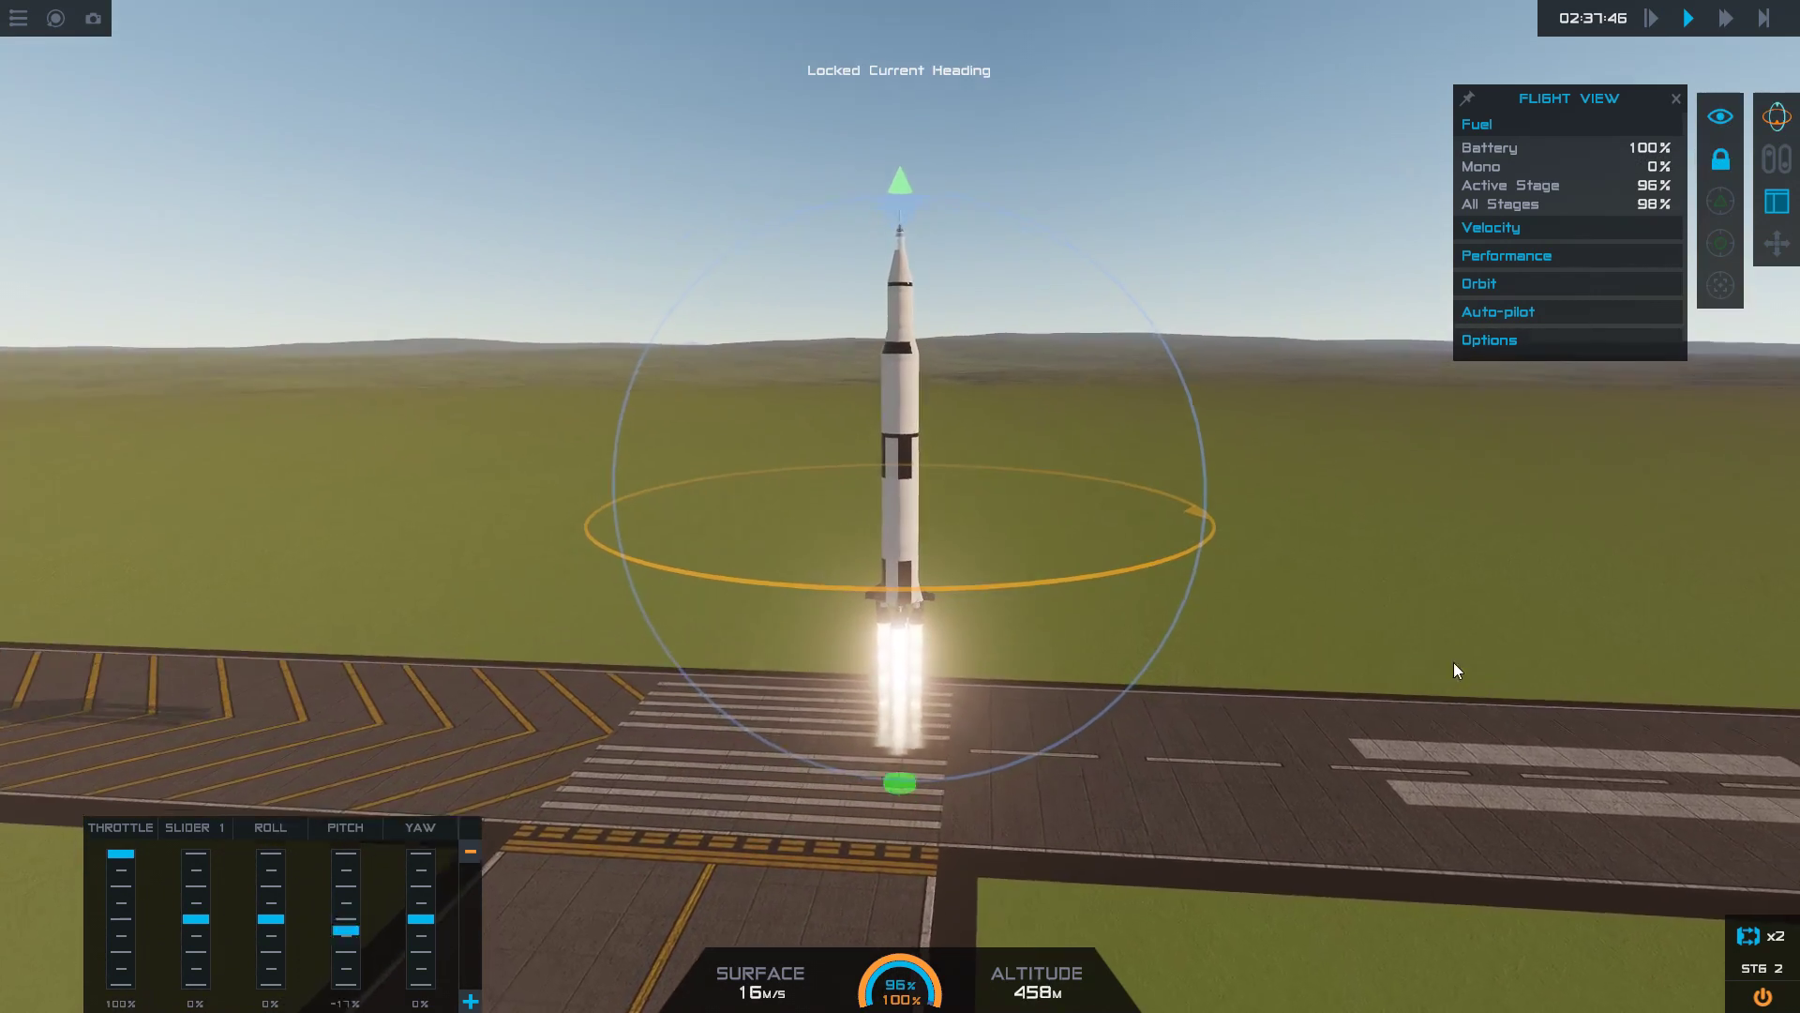
drag(1428, 673, 1358, 622)
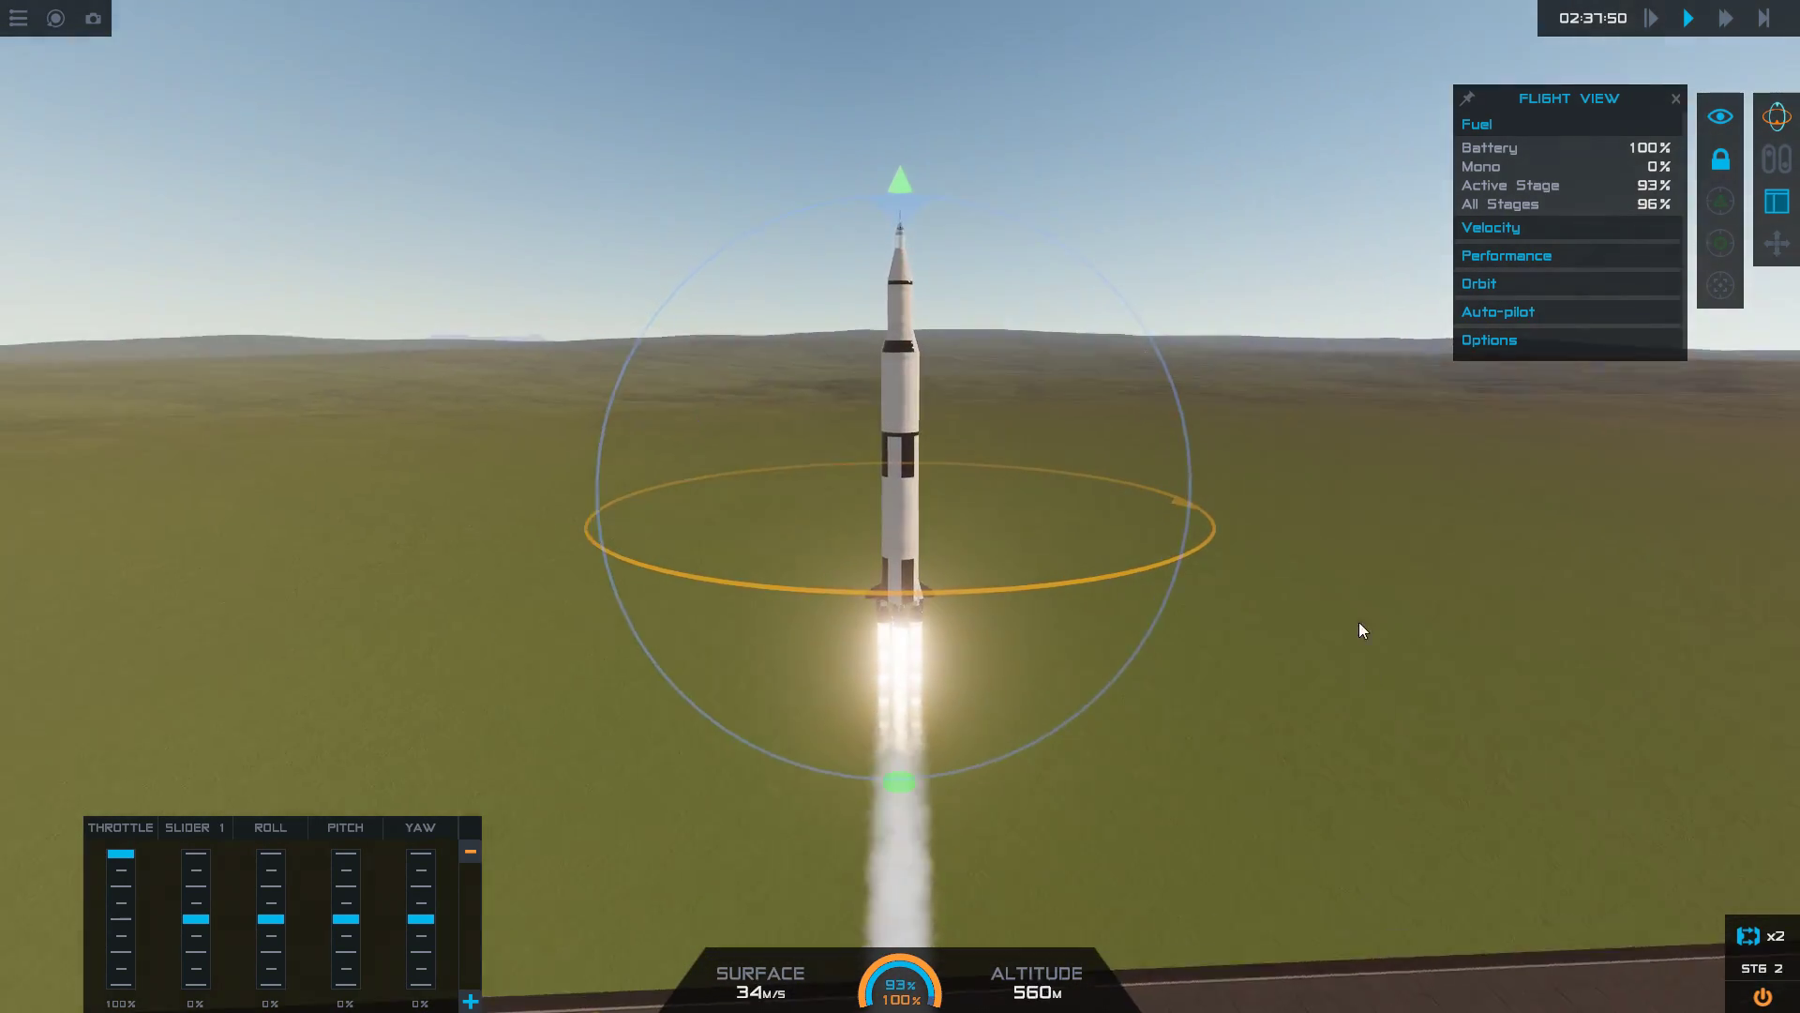
- Tilt the rocket's heading to a 70° pitch during the climb and lock it on velocity prograde
drag(919, 206, 1009, 233)
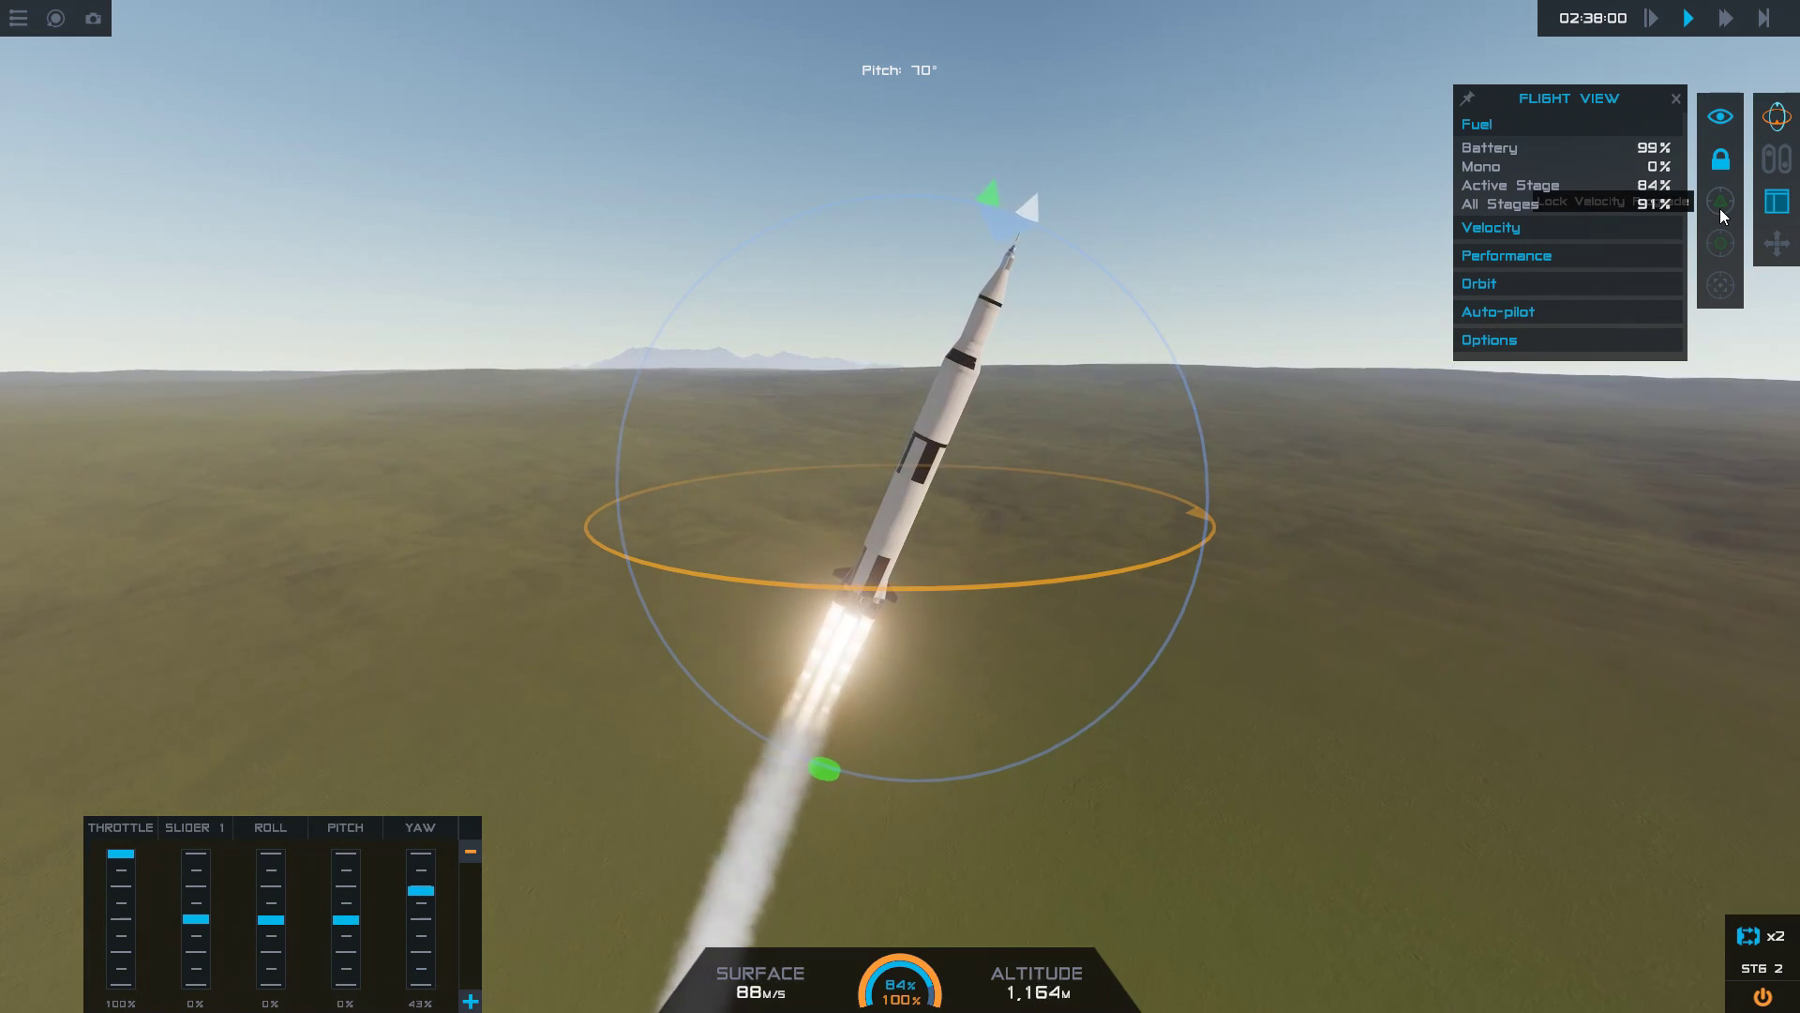
drag(1519, 537, 1799, 773)
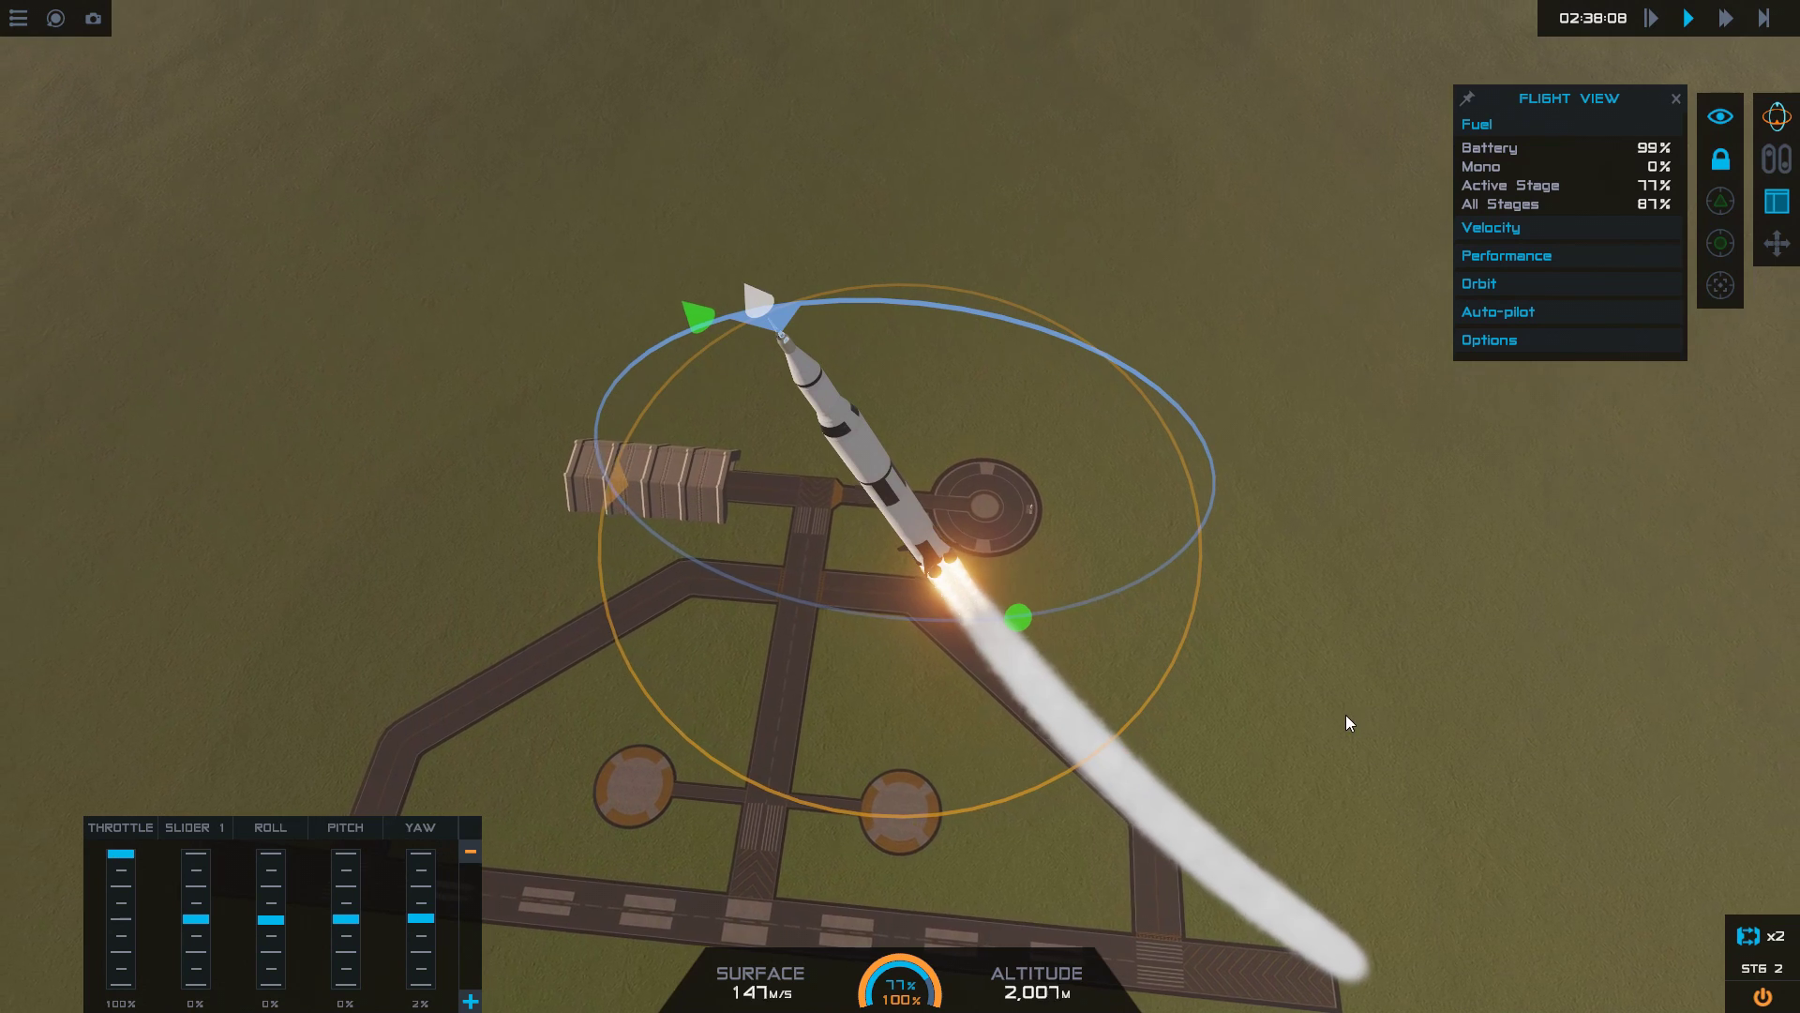
drag(1377, 683, 1381, 624)
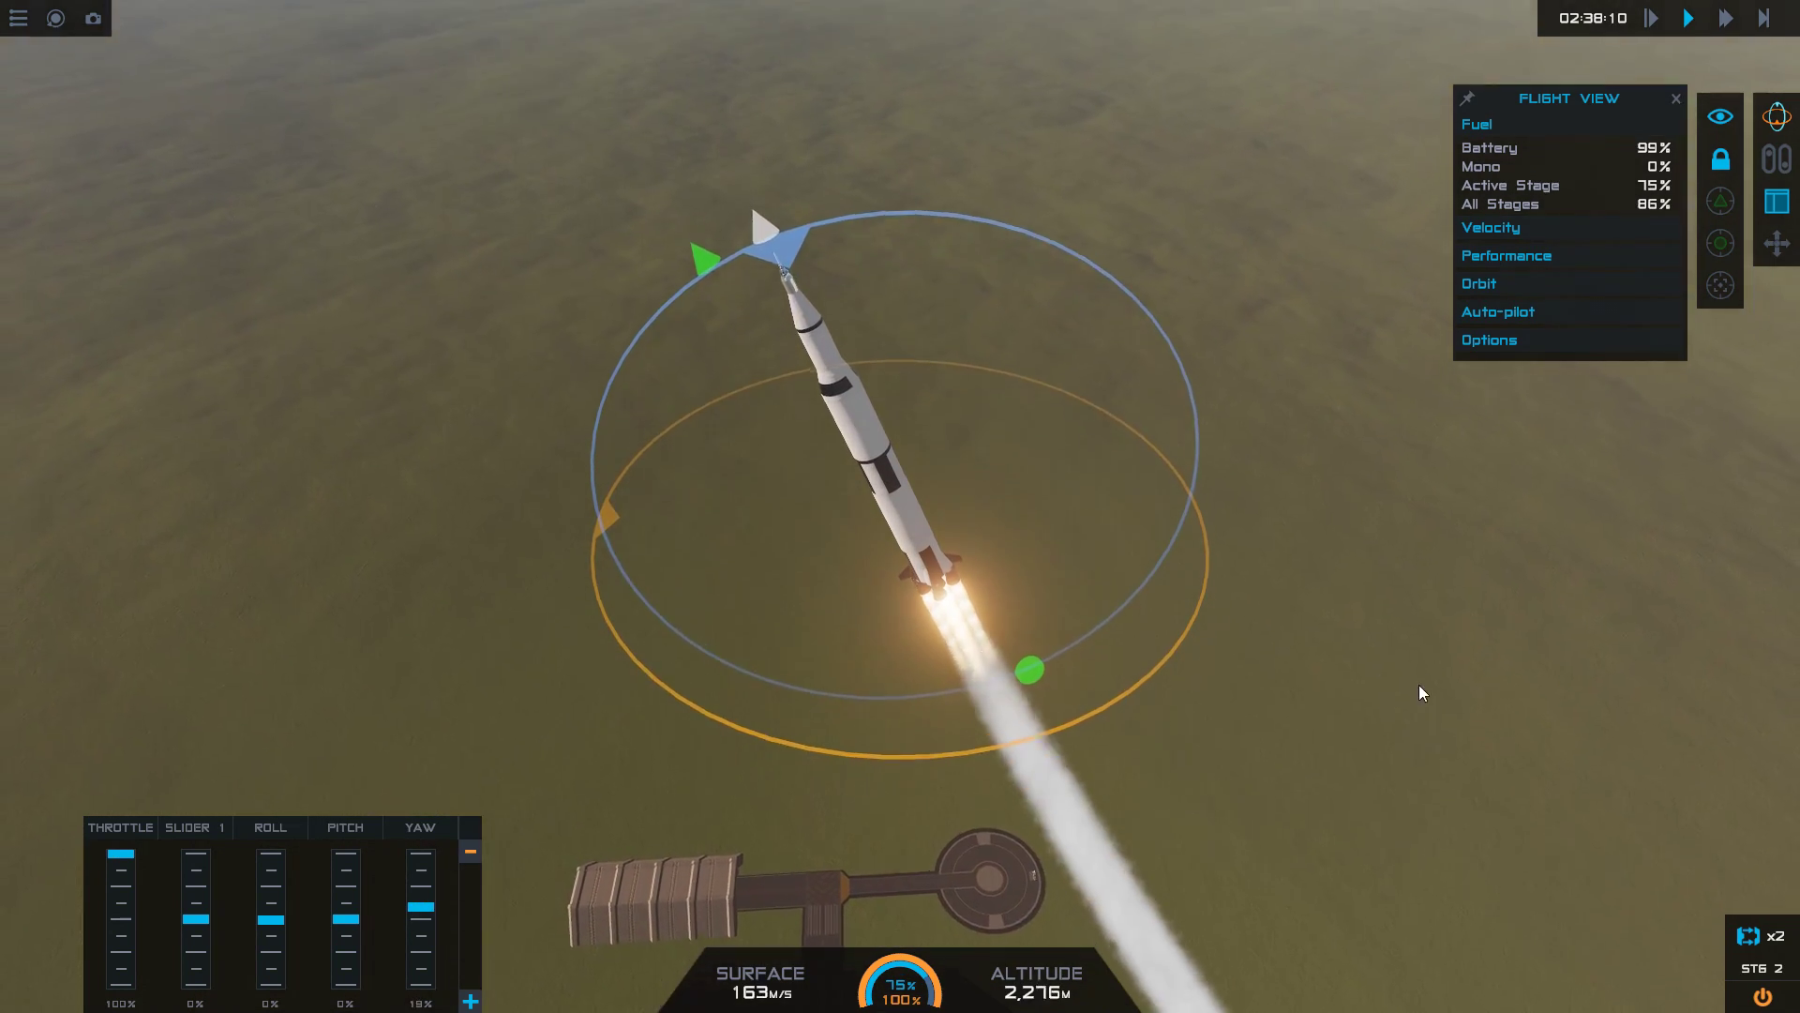
drag(1419, 685, 1415, 667)
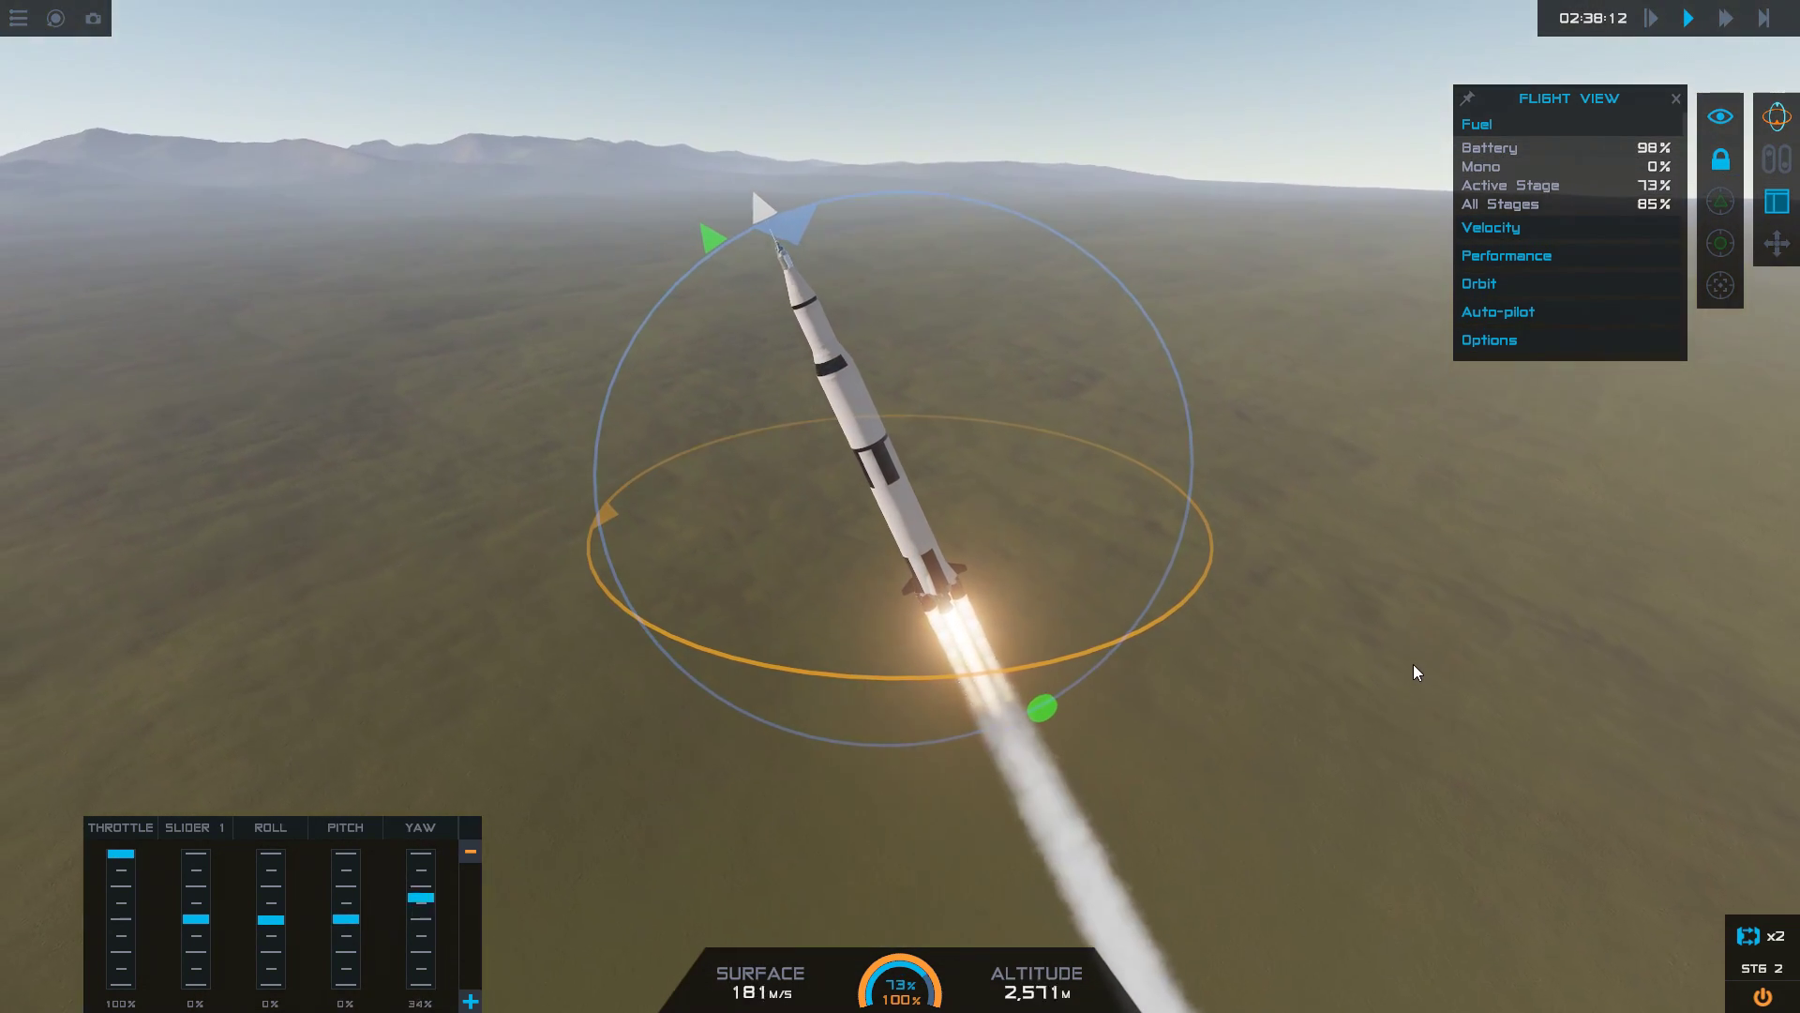
drag(1435, 692, 1589, 794)
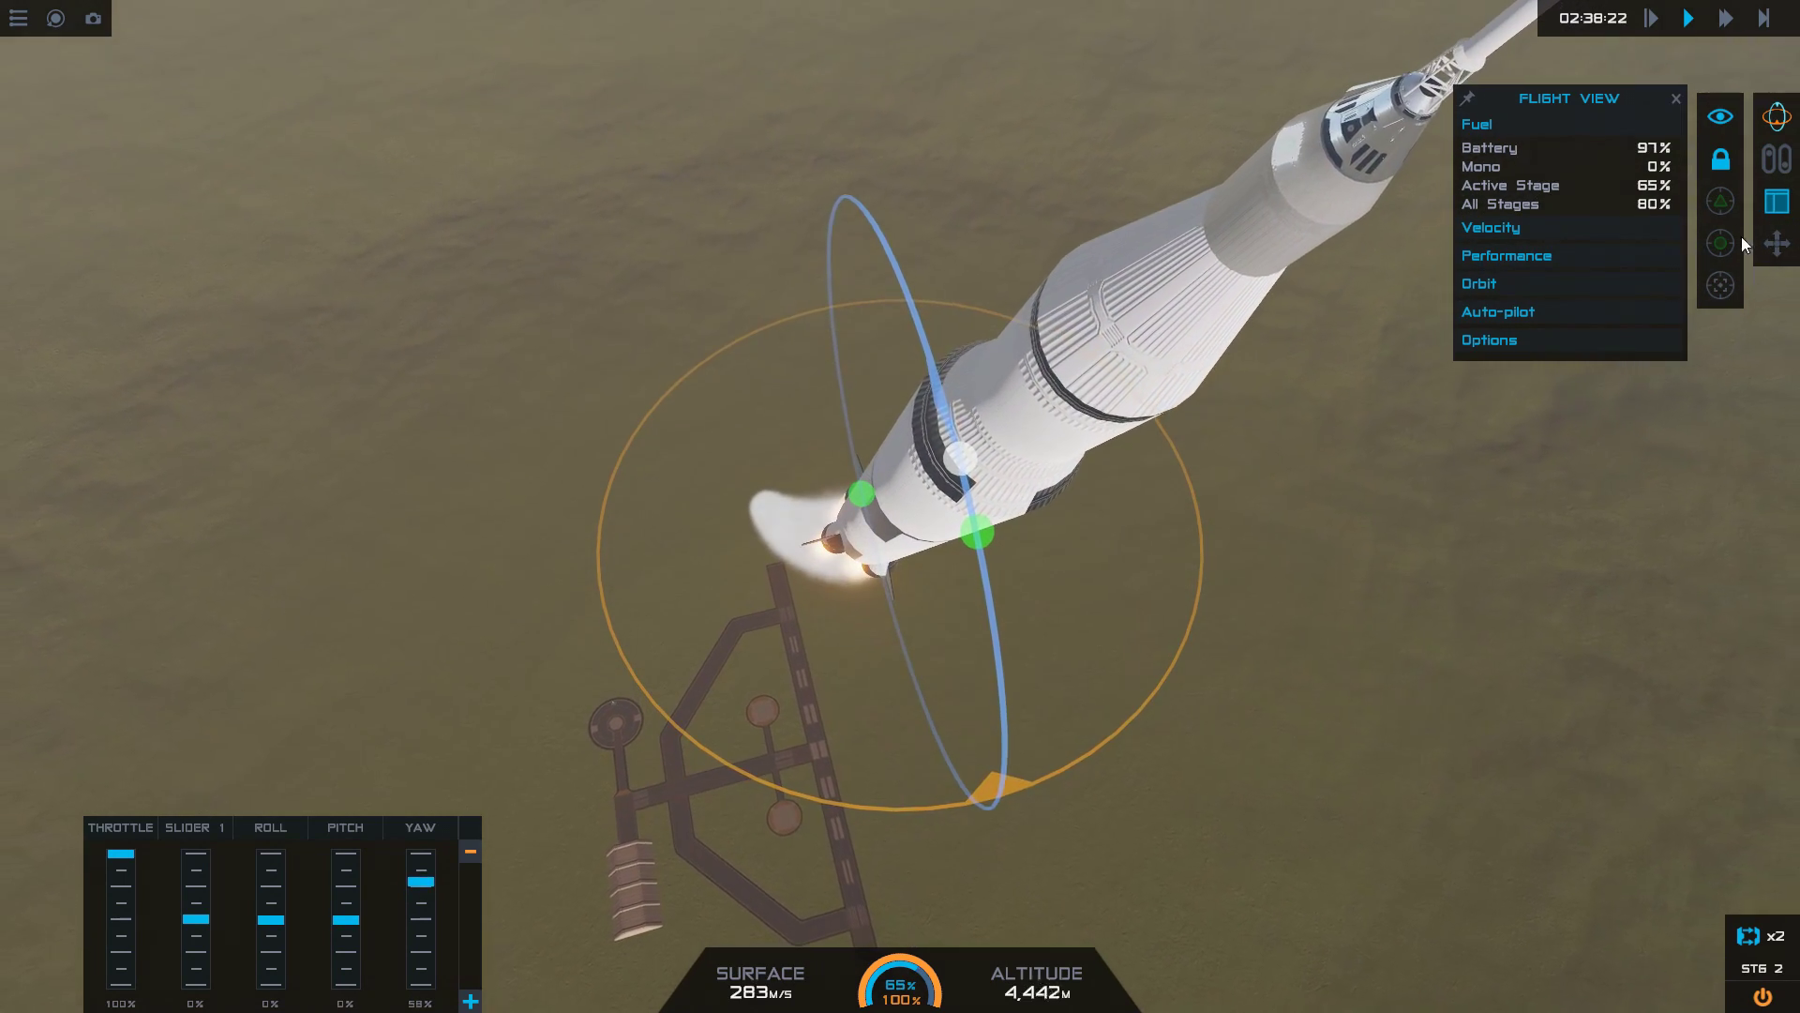
click(1721, 202)
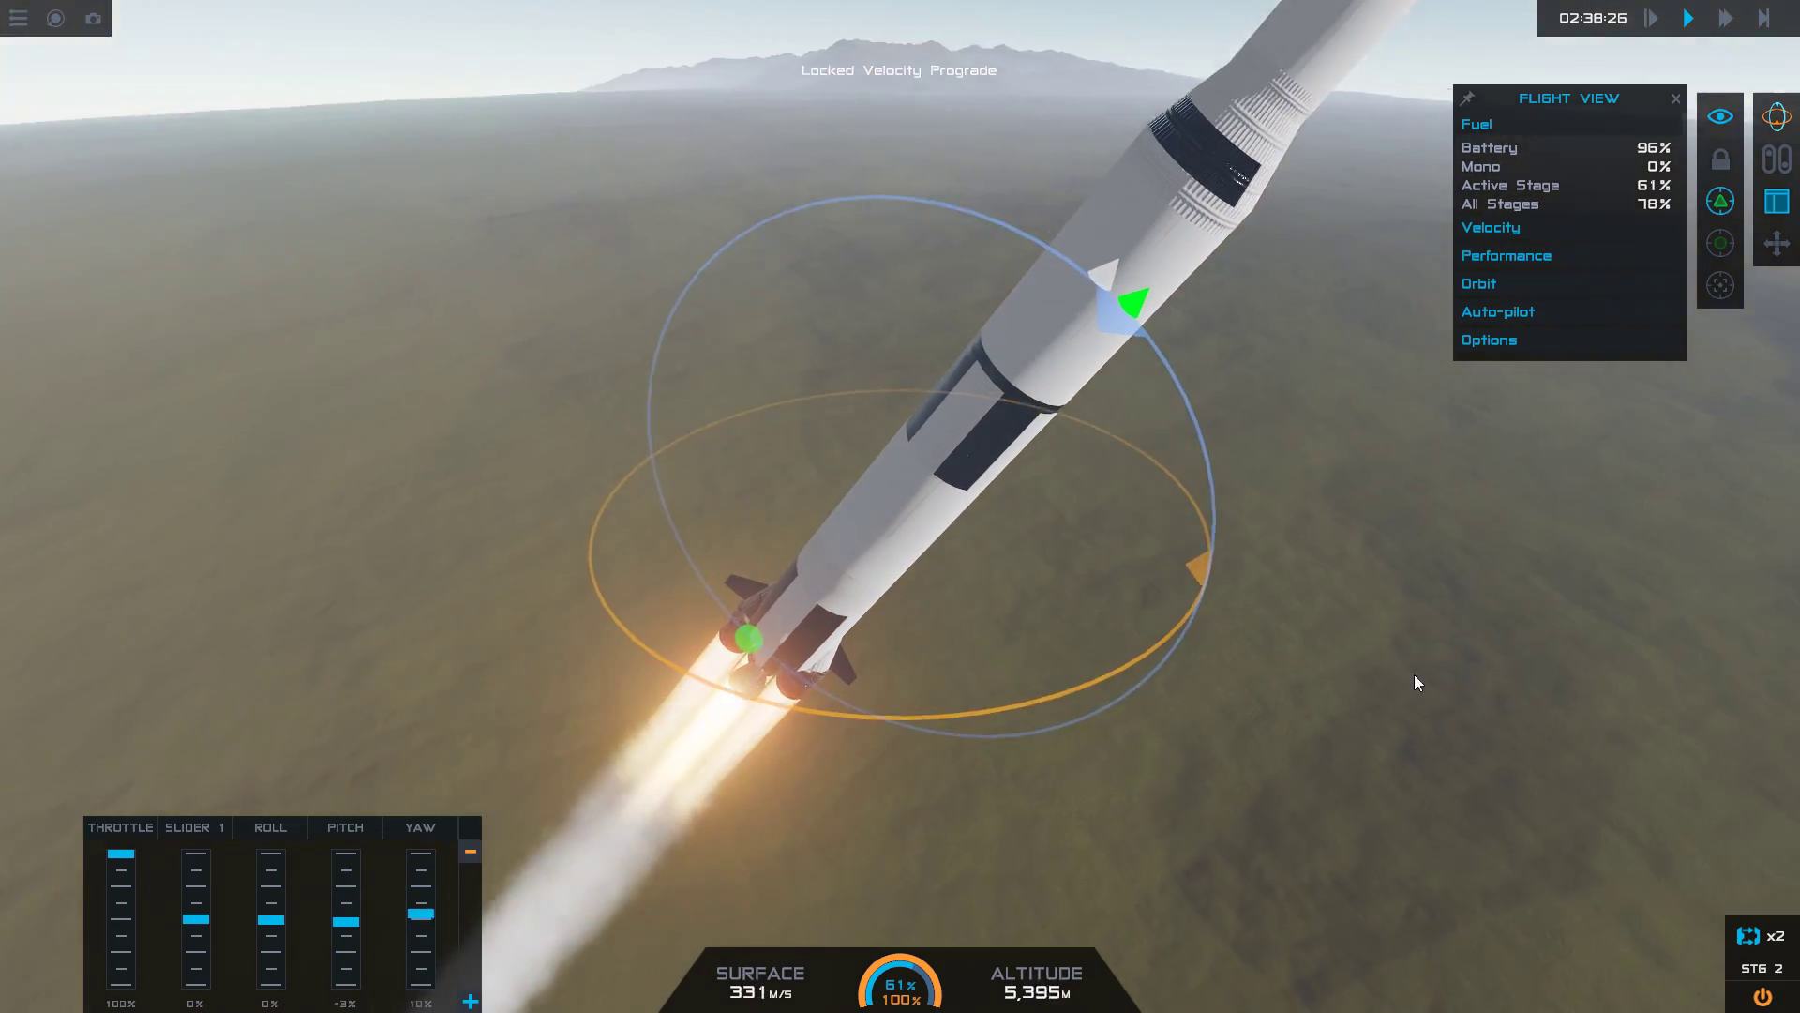
- Review the rocket's Velocity and Orbit readouts during the climb and on the approach to the ringed planet
click(1524, 228)
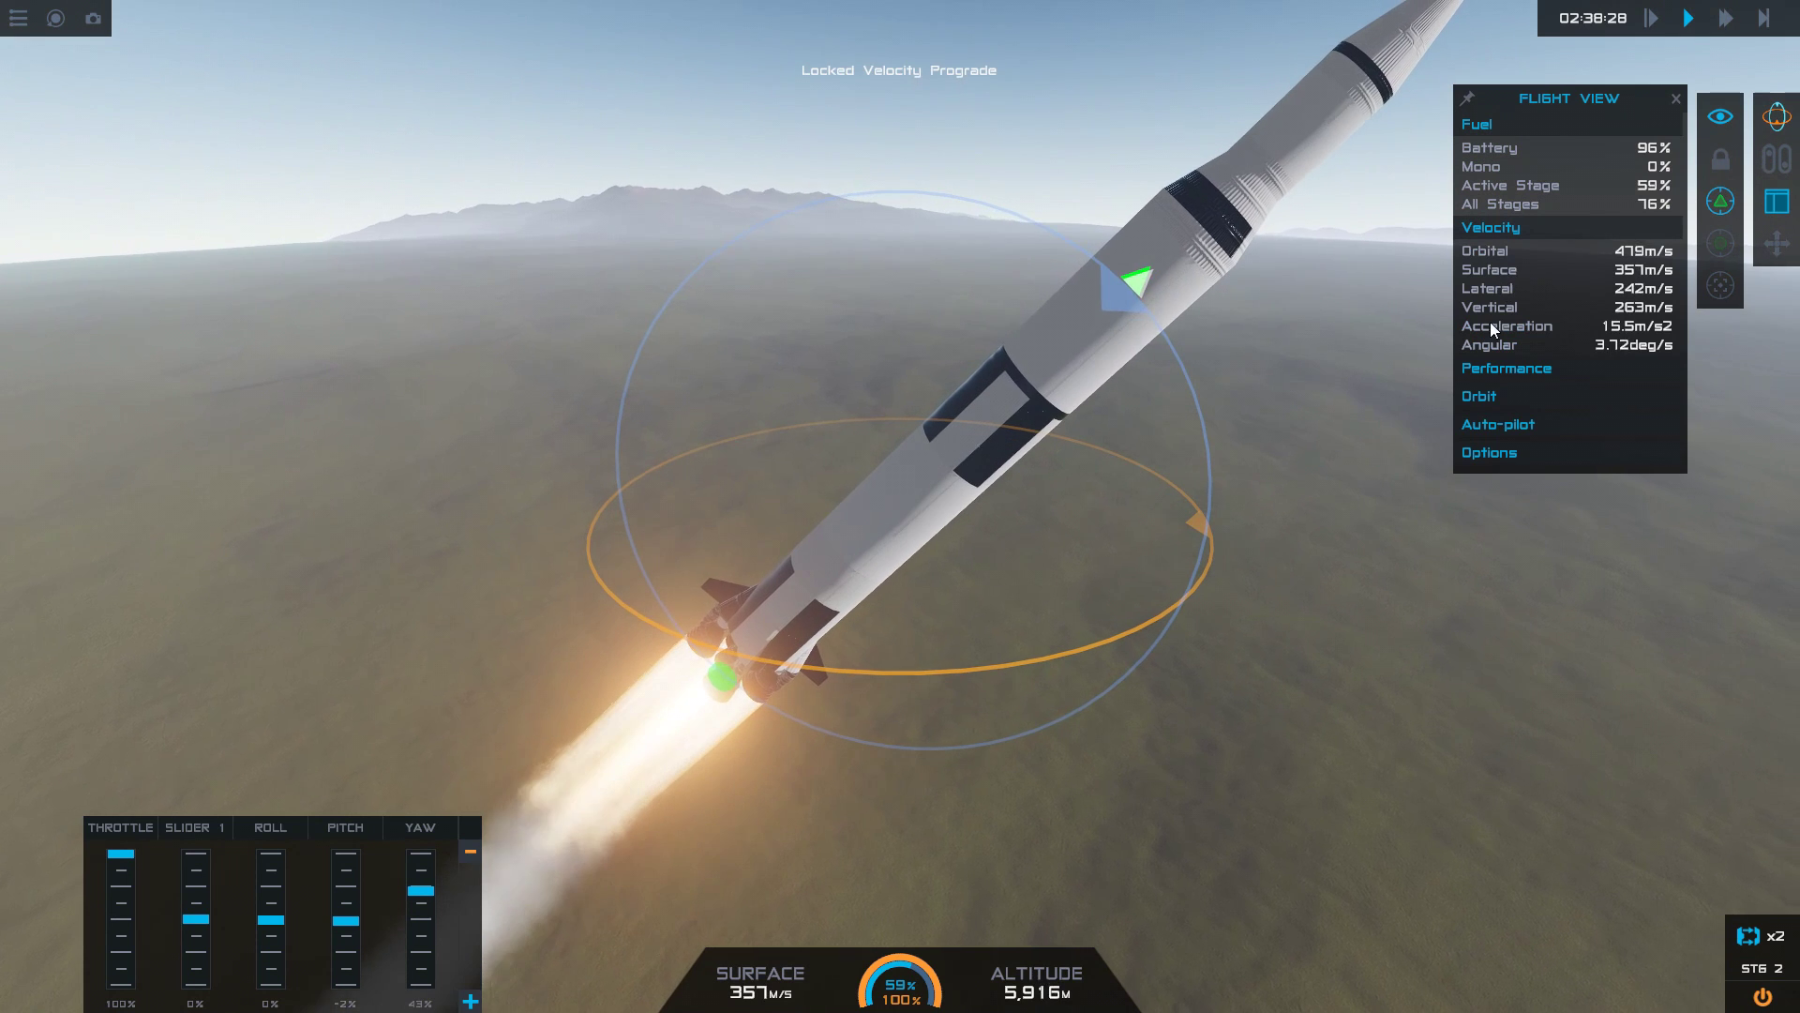
click(1489, 392)
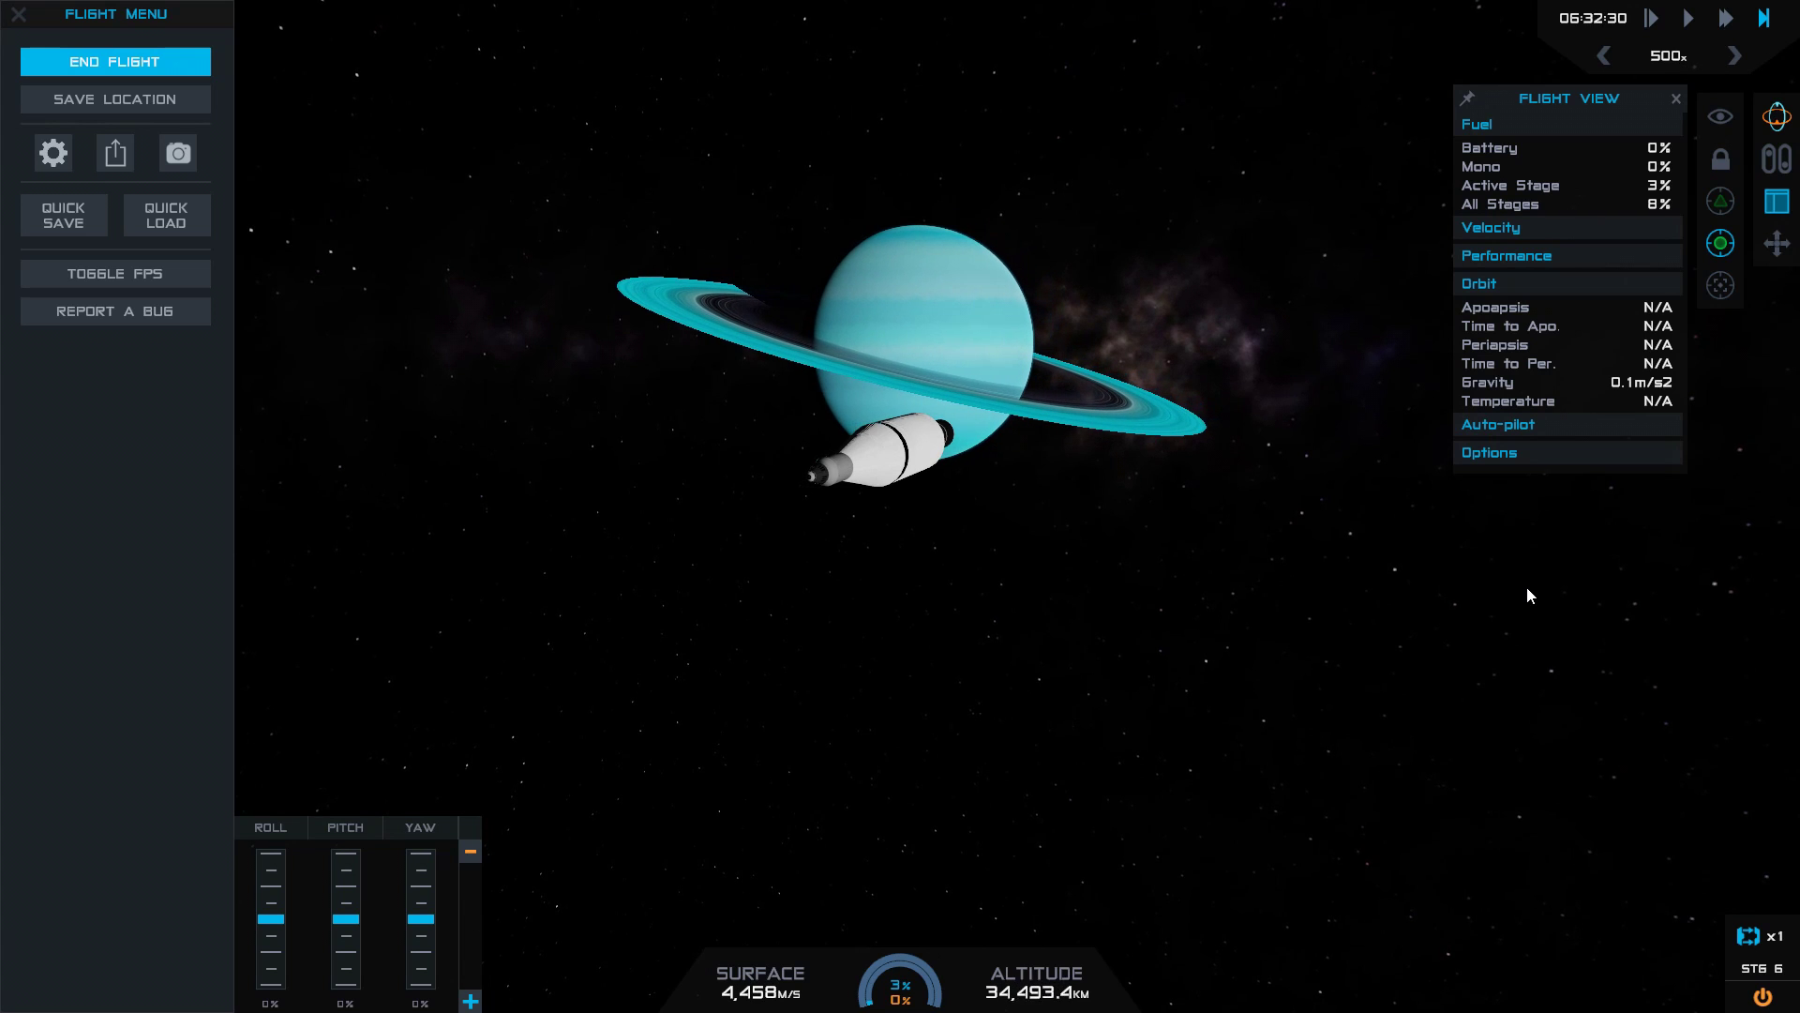
drag(1526, 587, 1469, 633)
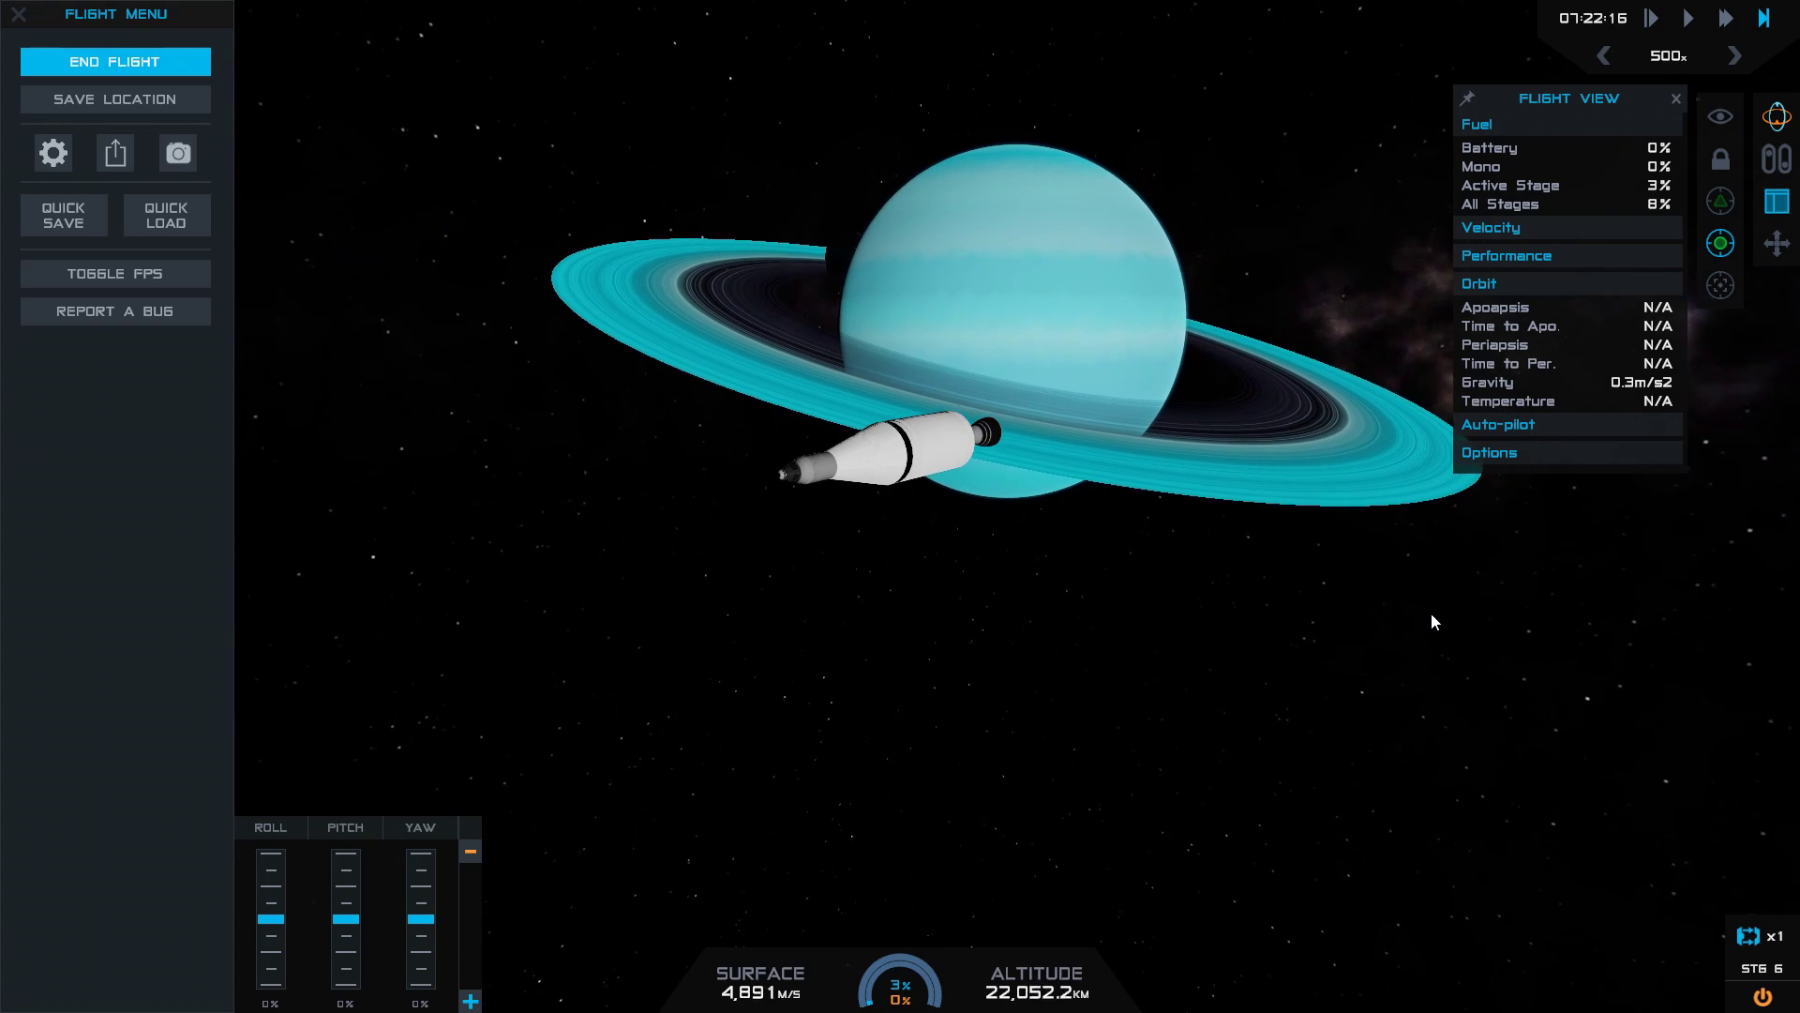
click(1520, 226)
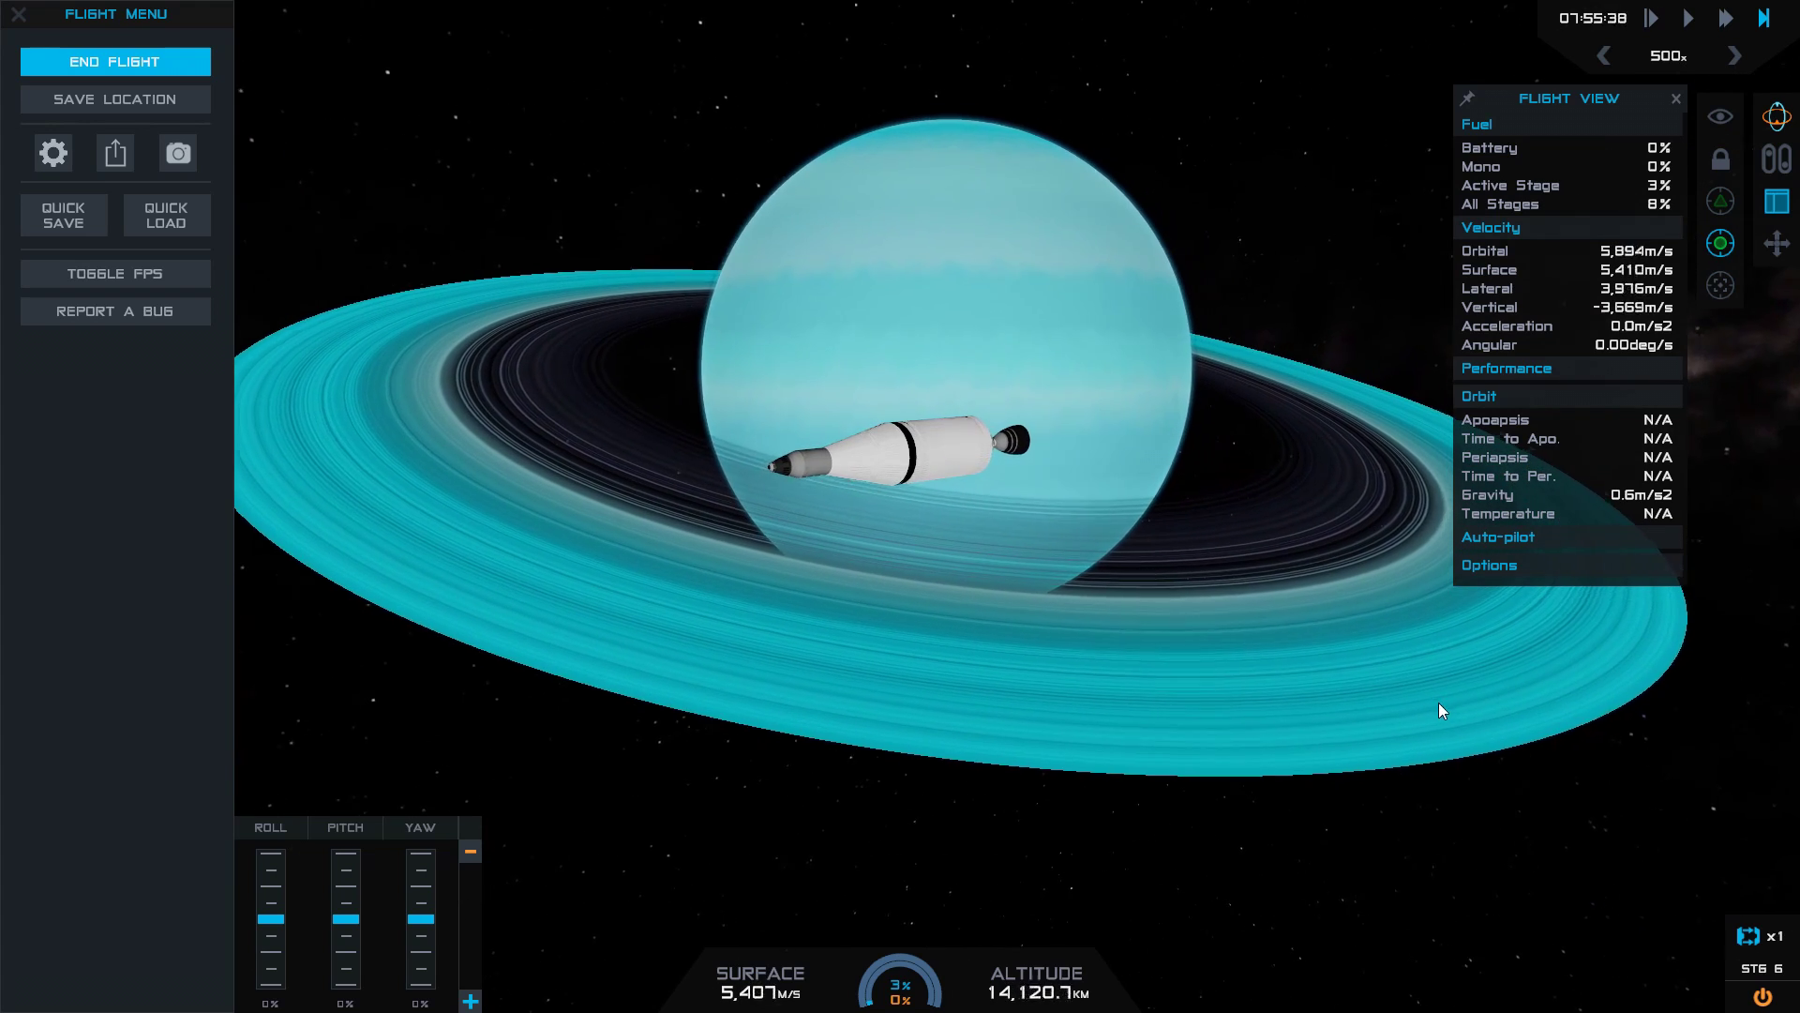
- Slow the time warp through 100x and 25x to normal speed as the rocket nears the ringed planet
key(comma)
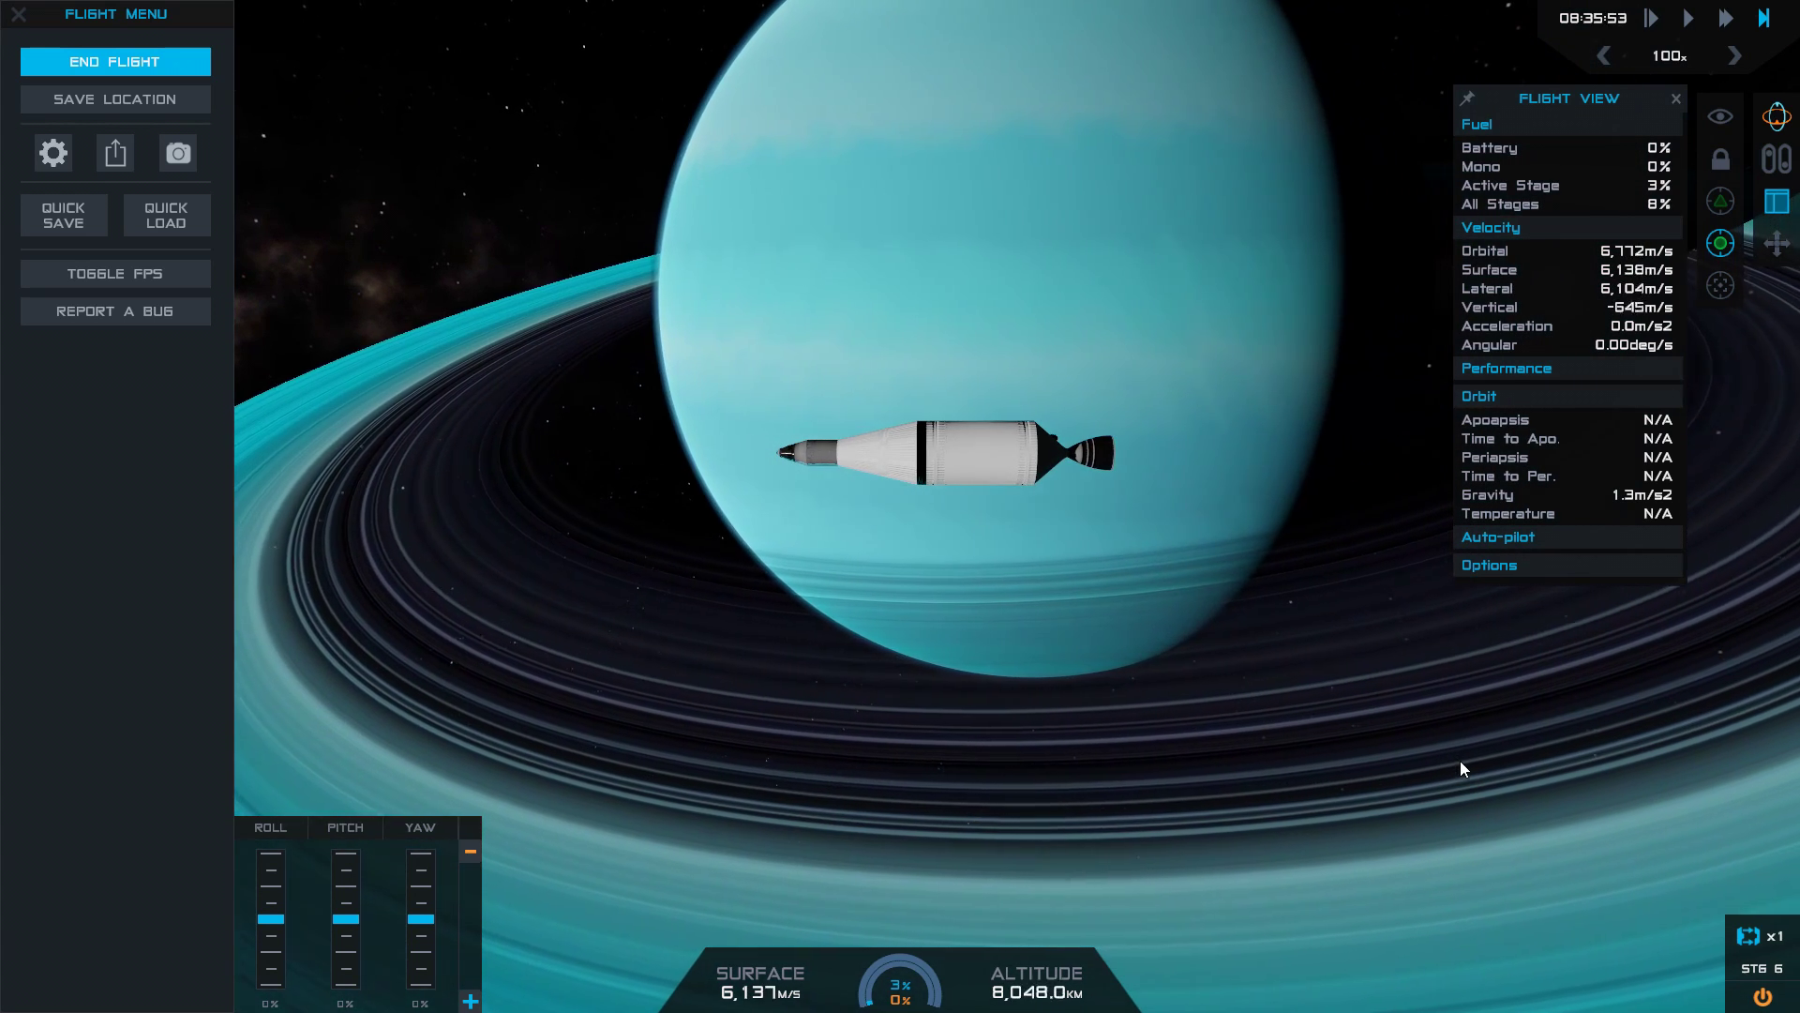
key(comma)
key(comma)
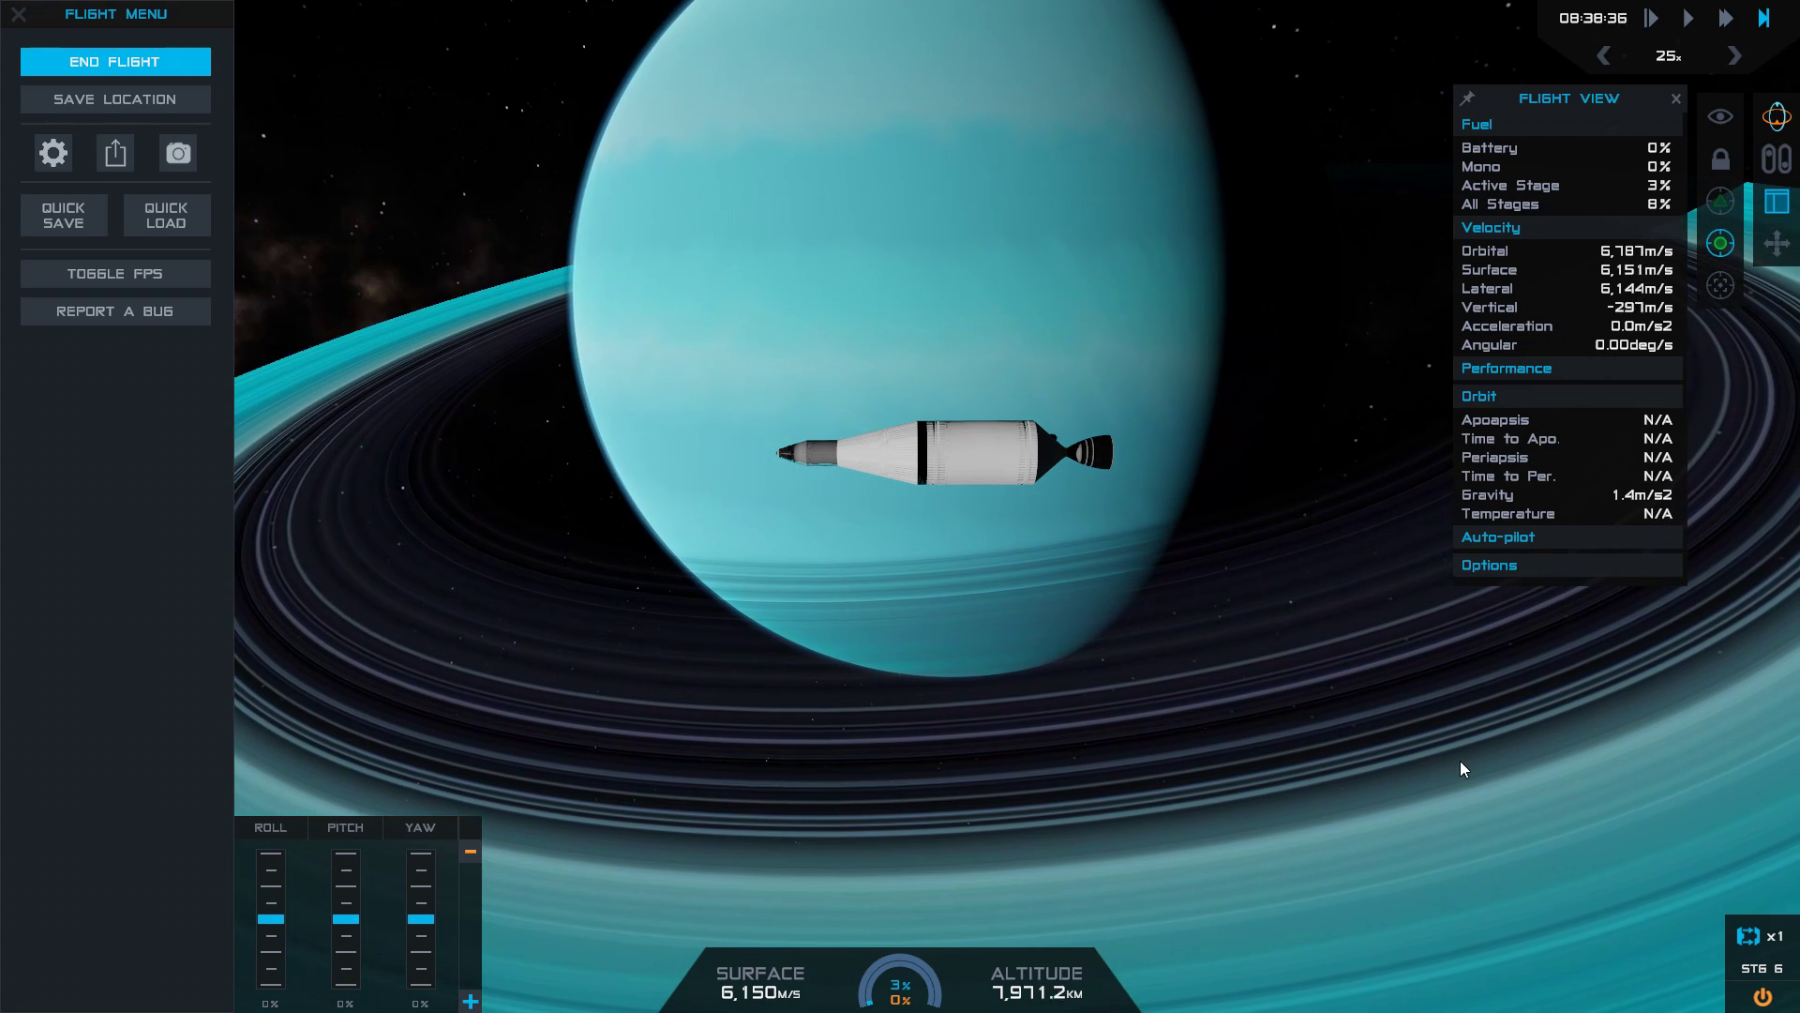
key(comma)
key(comma)
key(comma)
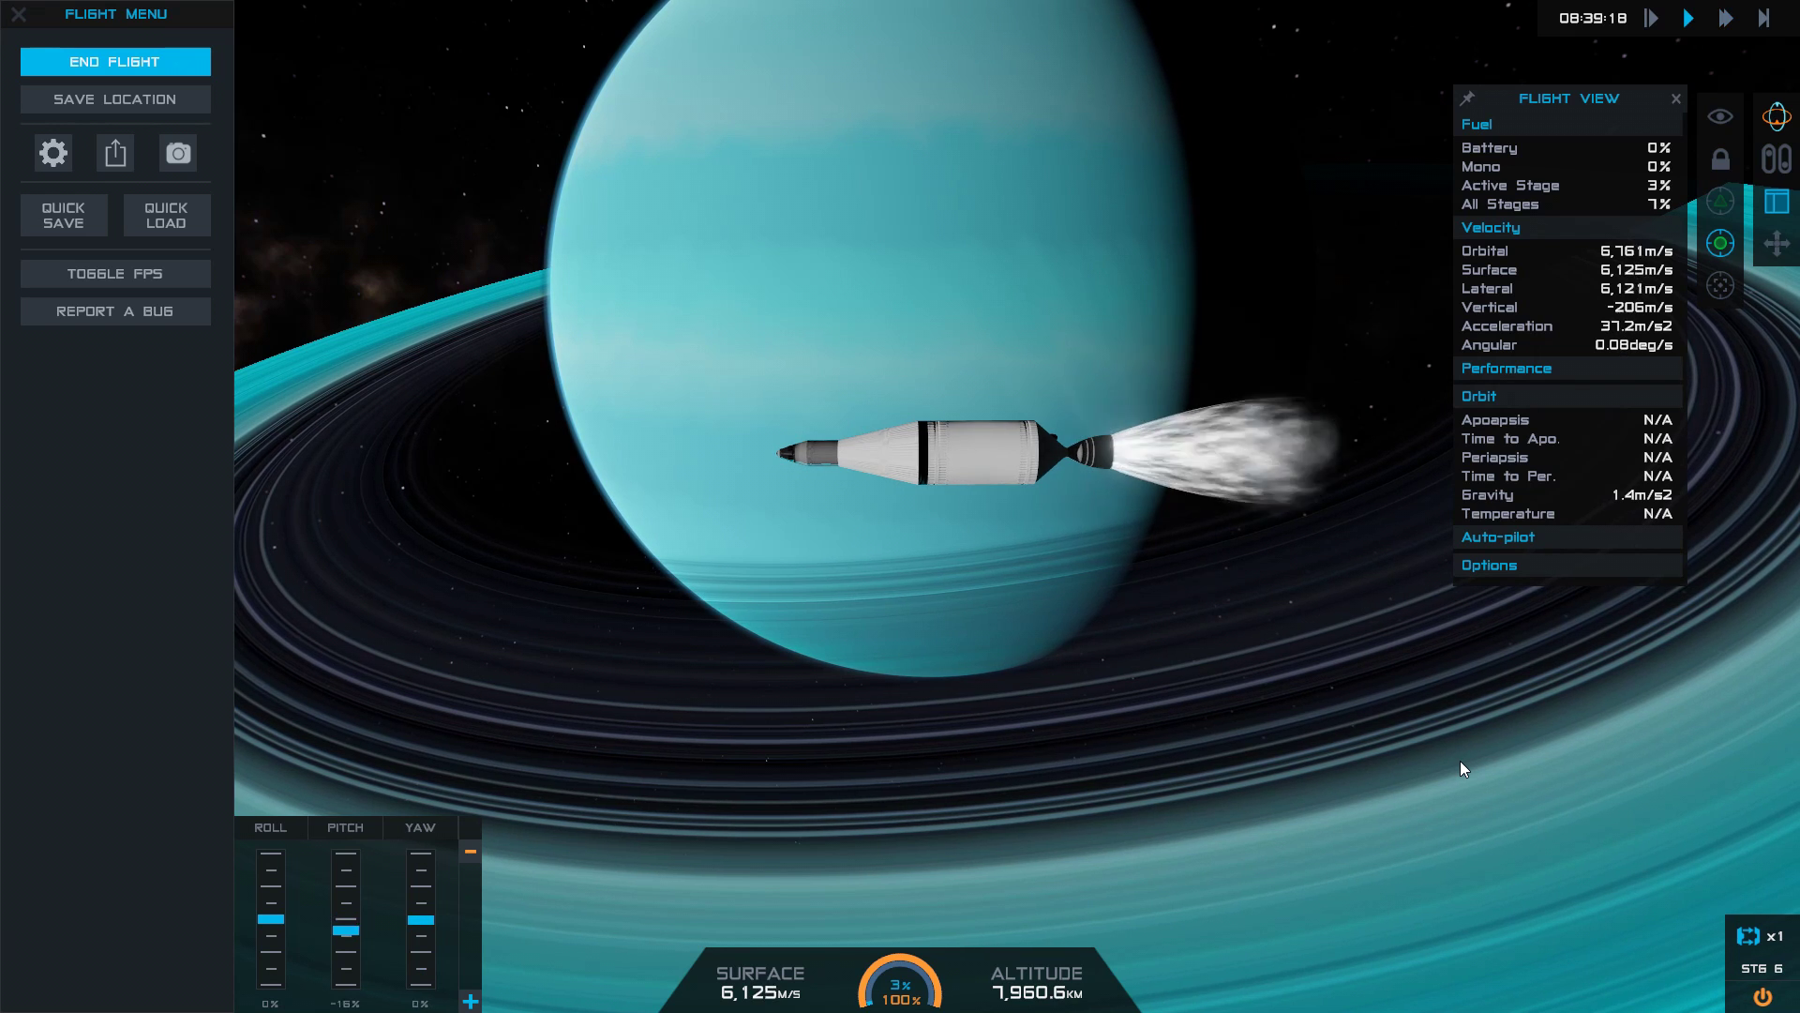
- Separate the spent stage to burn the next one at full throttle, and view the craft against the ringed planet
key(comma)
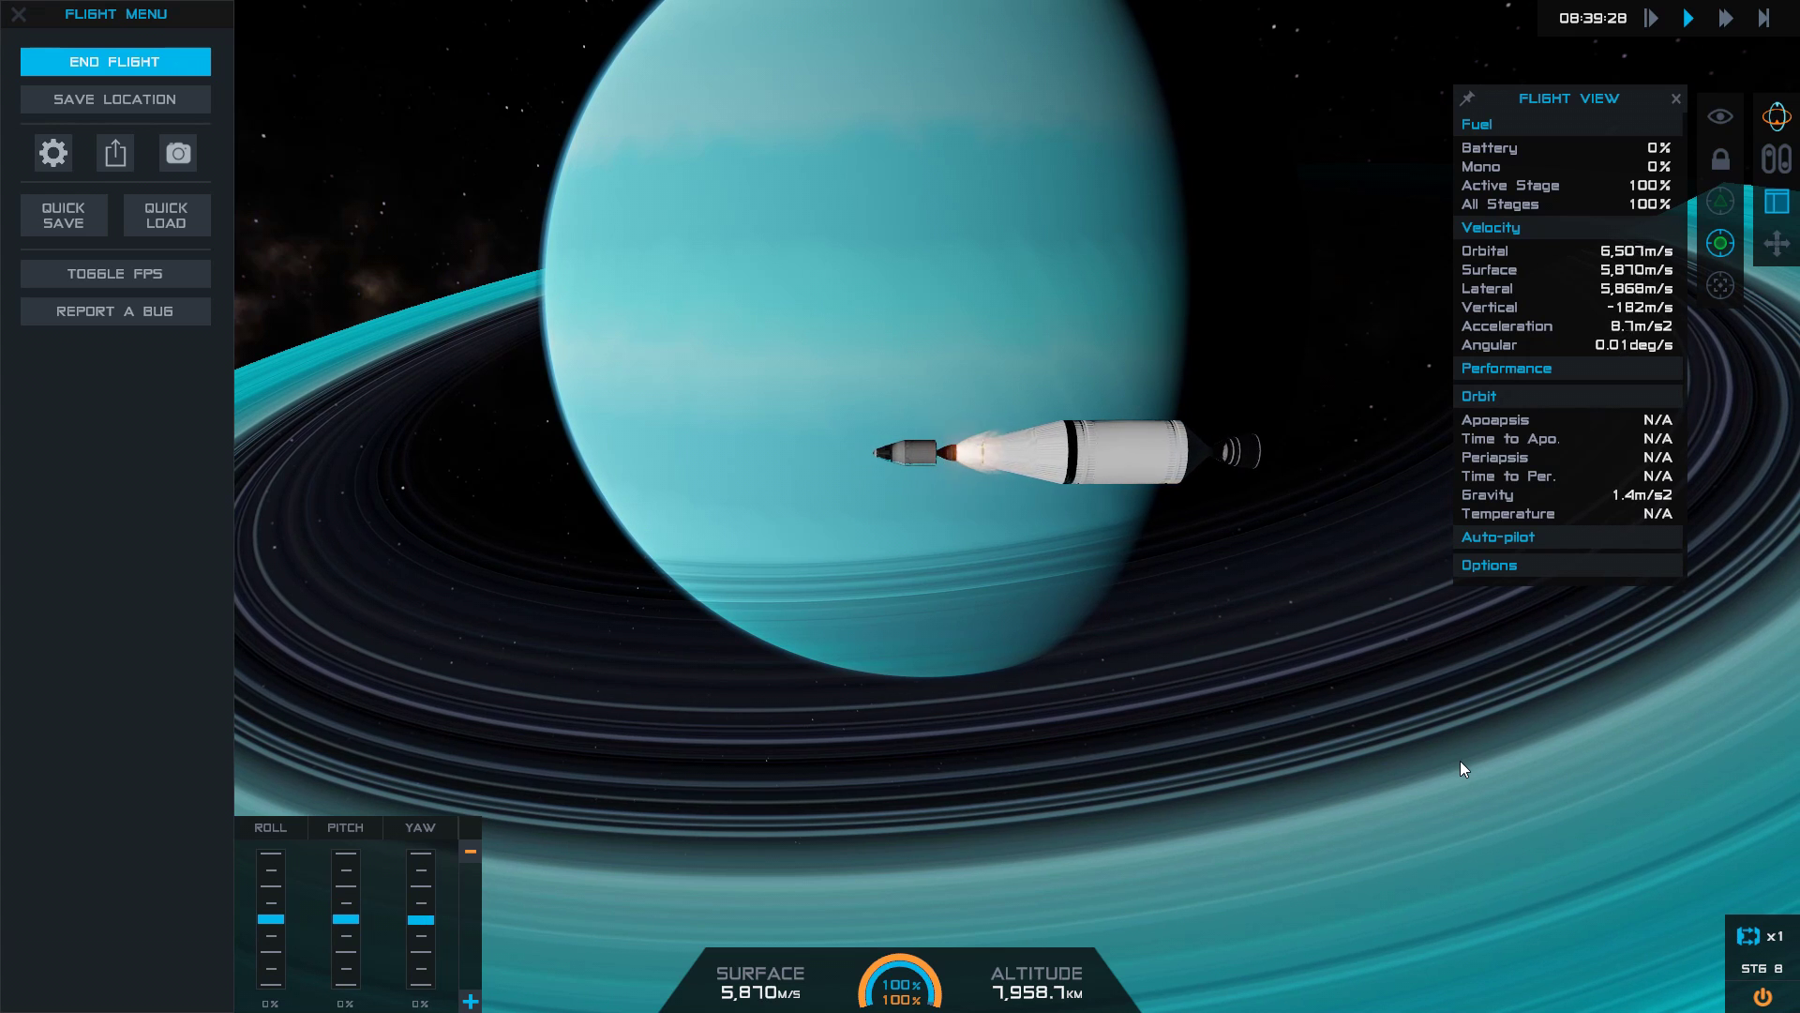
drag(1342, 738, 1482, 726)
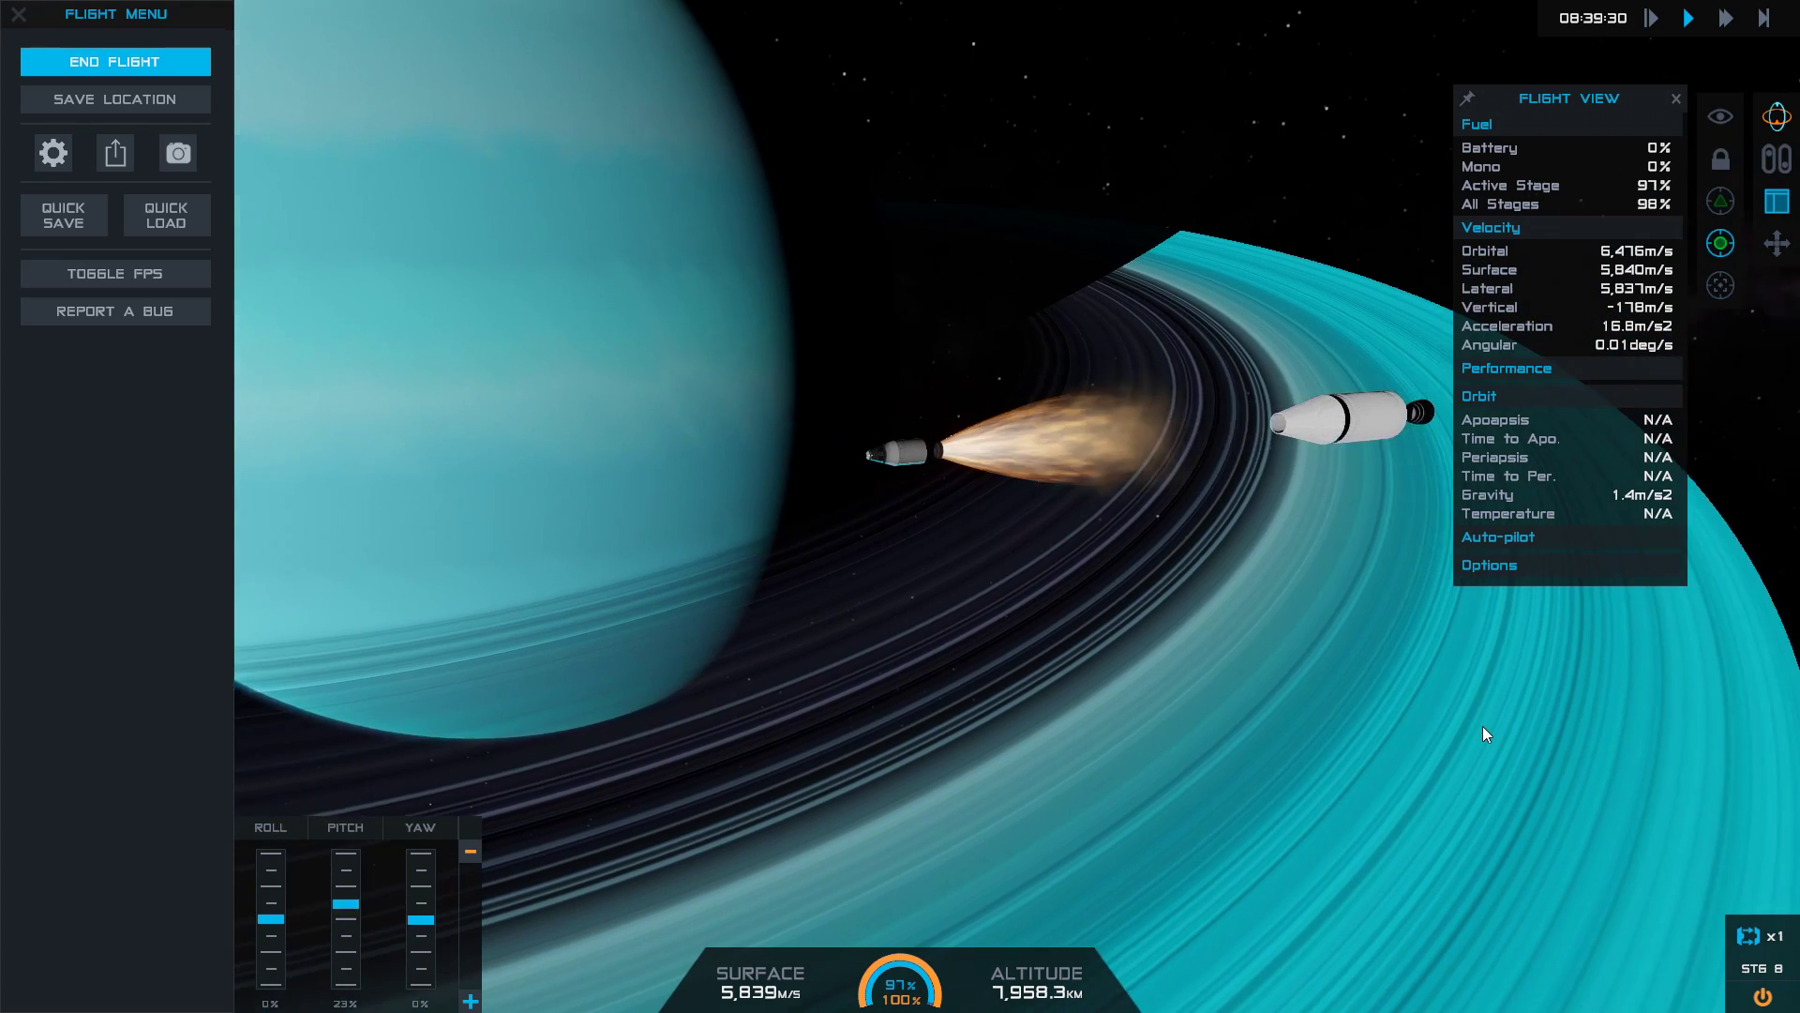
key(w)
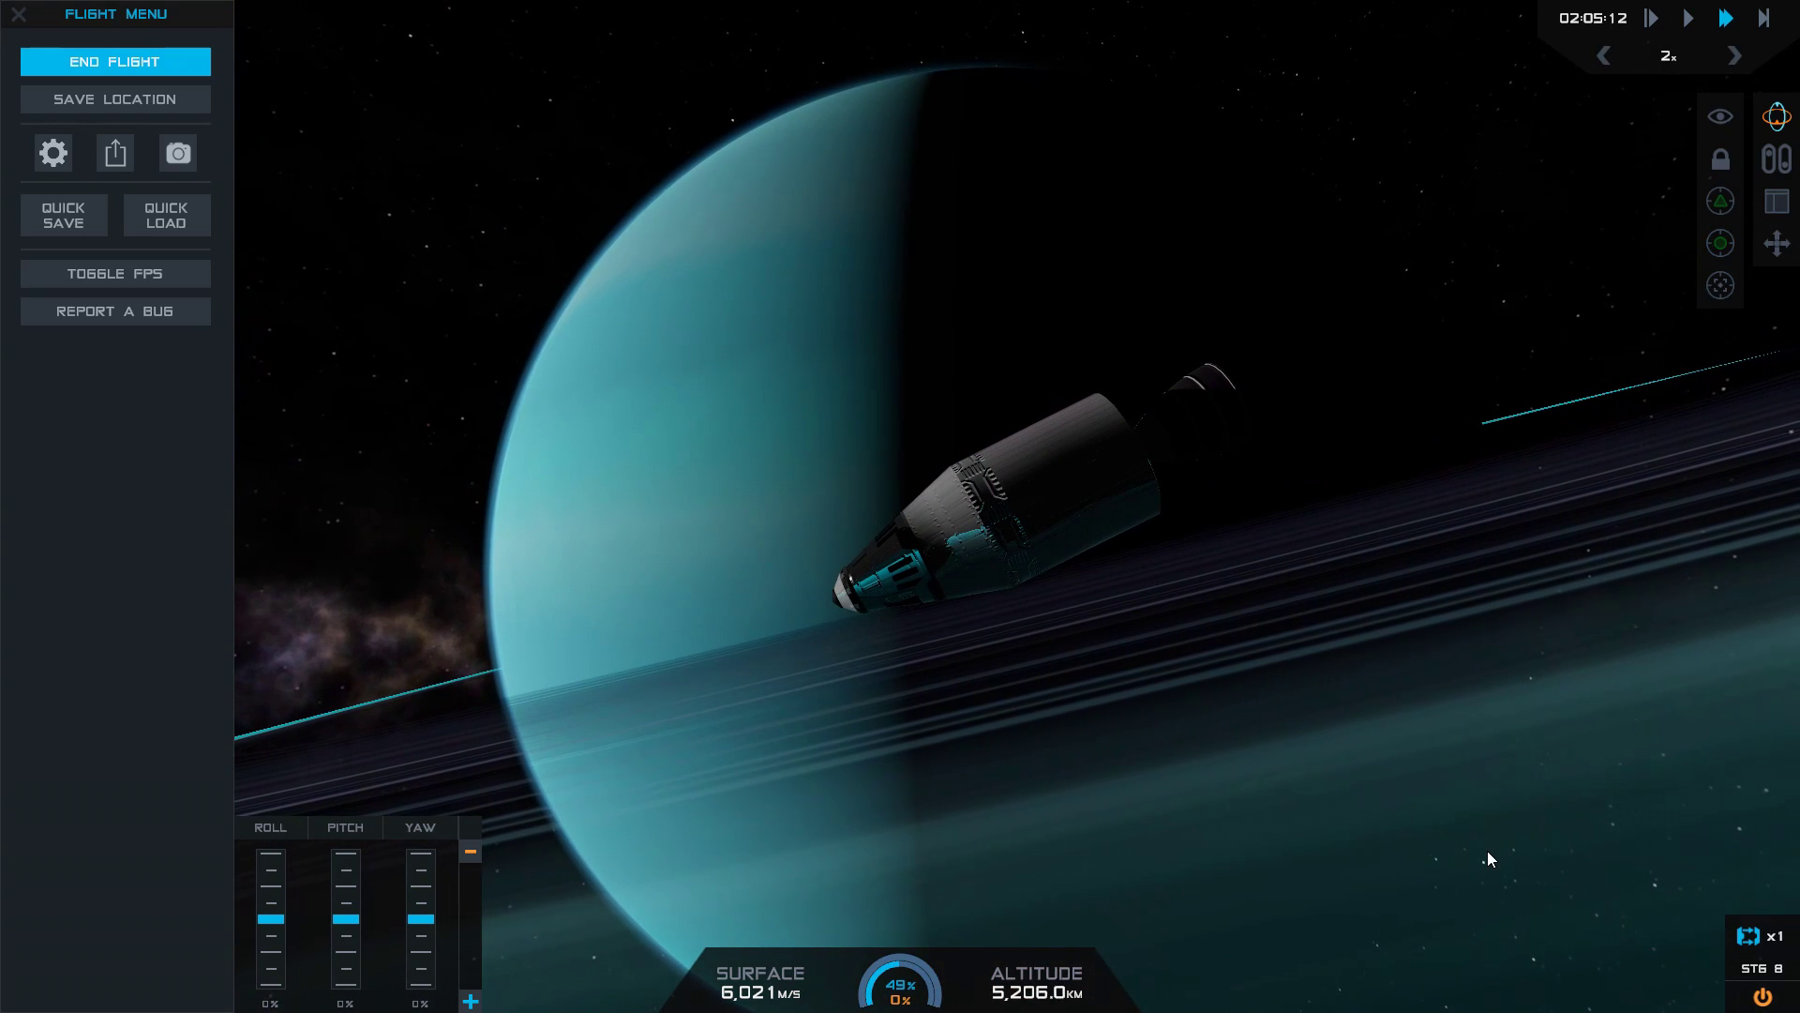
drag(1487, 851, 1499, 733)
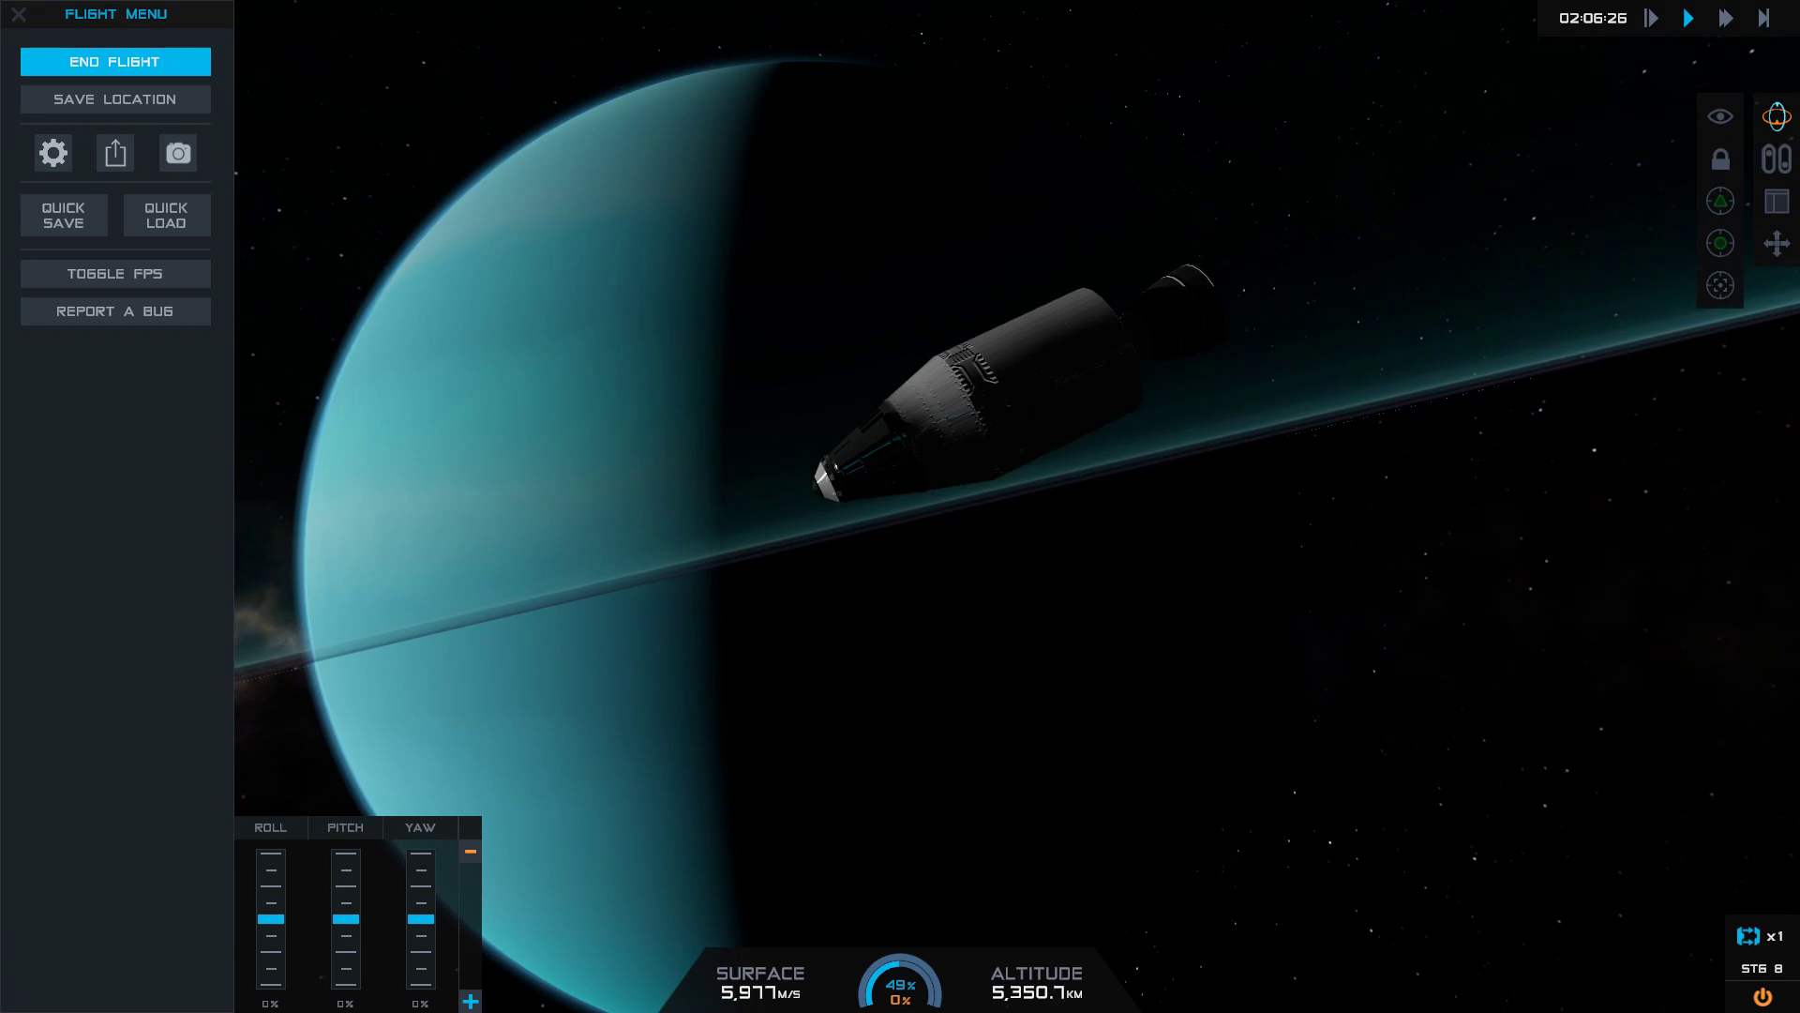
scroll(1495, 666, up, 5)
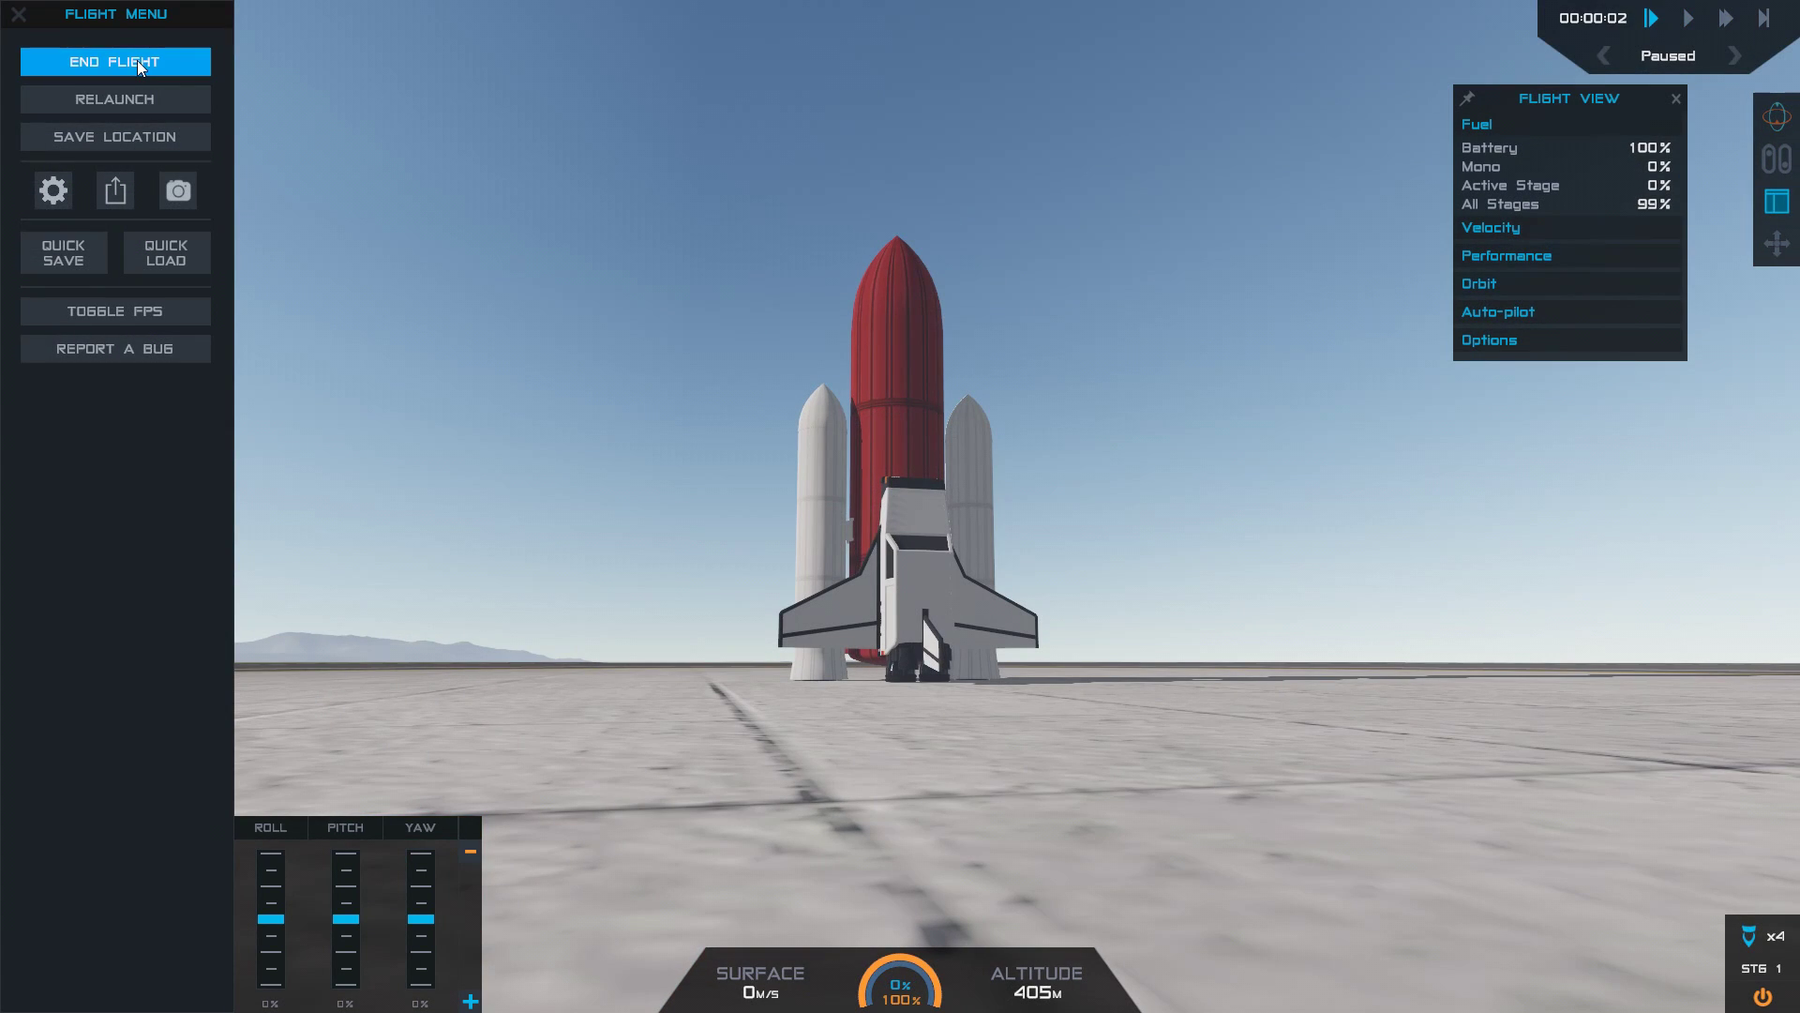
- Launch the shuttle from the pad at full throttle and pitch it over after liftoff
click(18, 15)
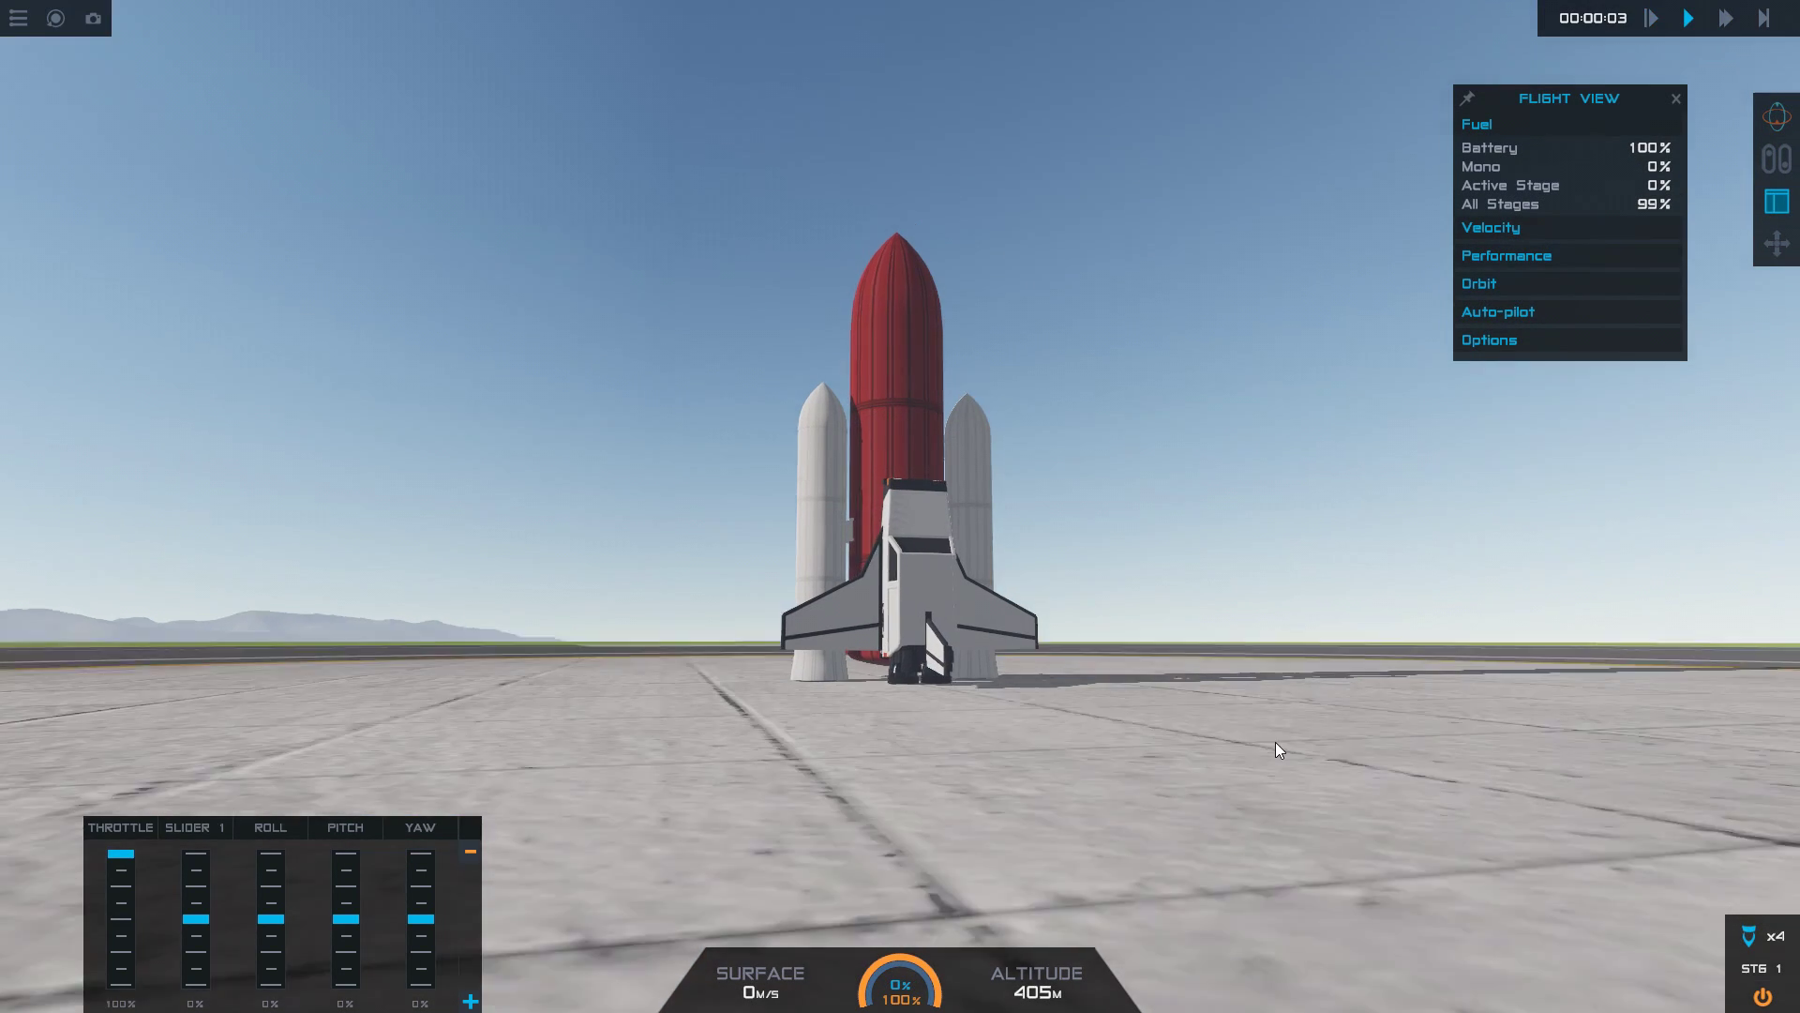
key(space)
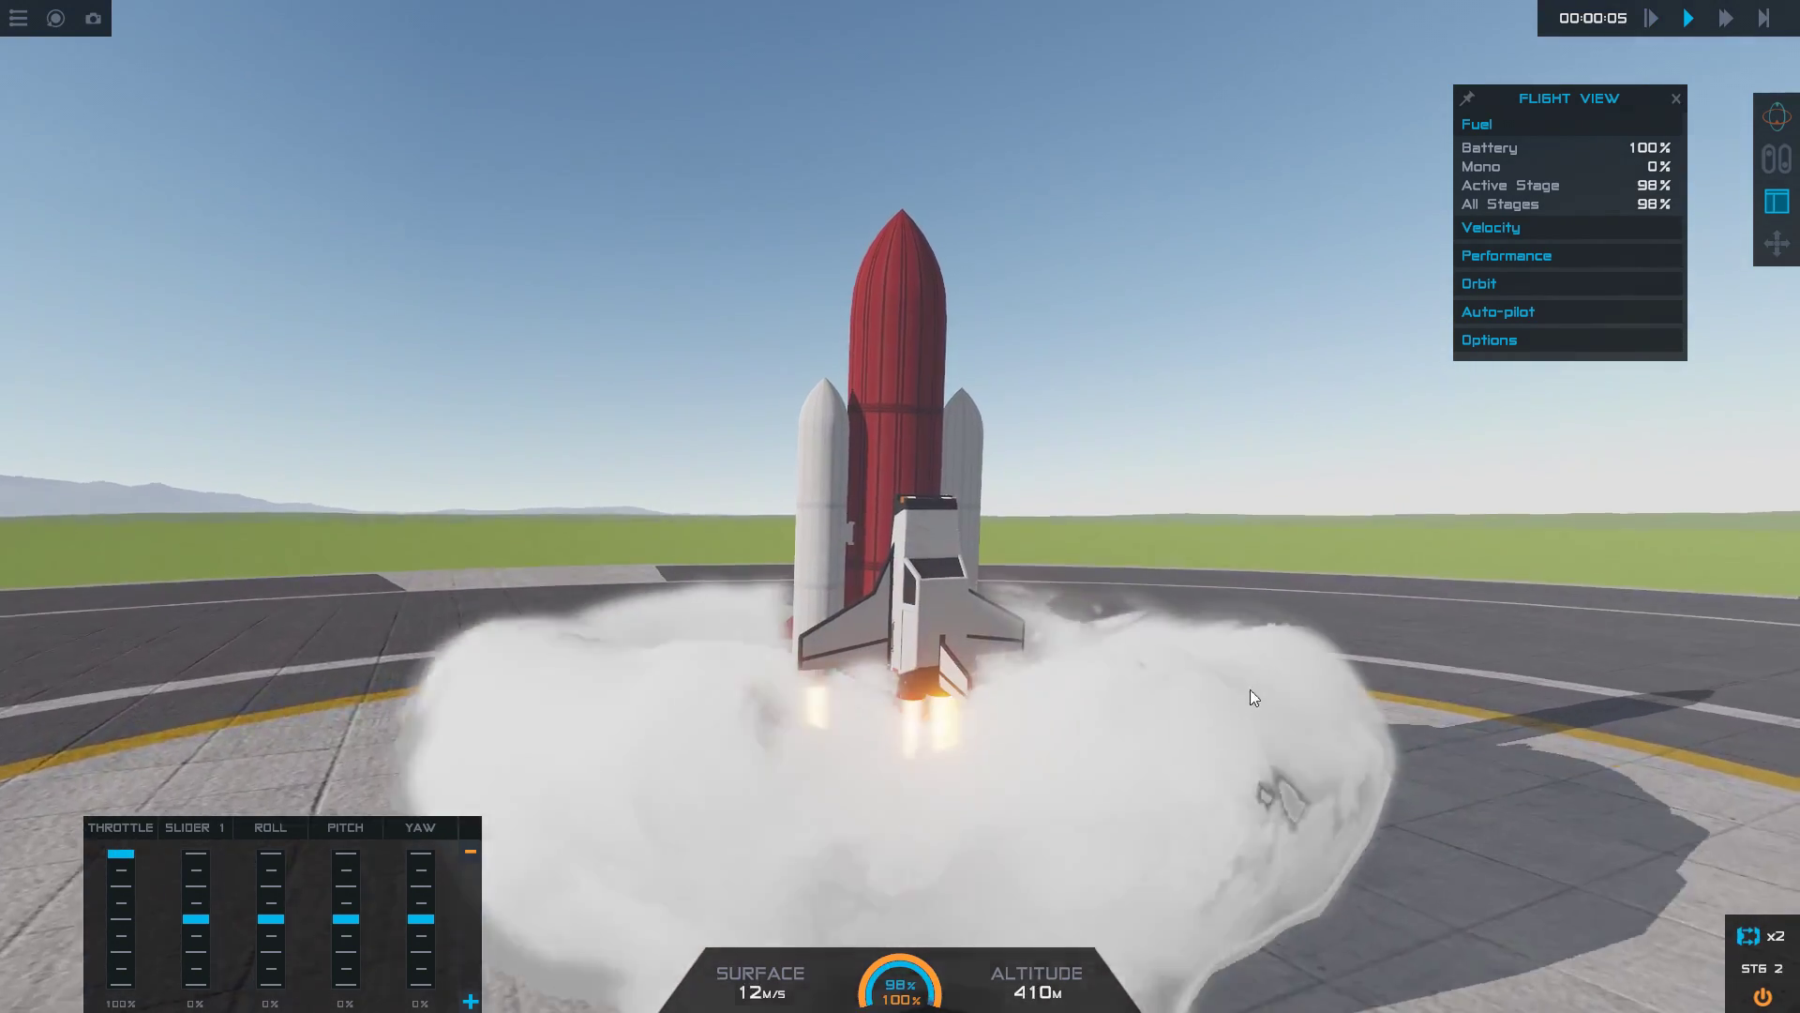
key(w)
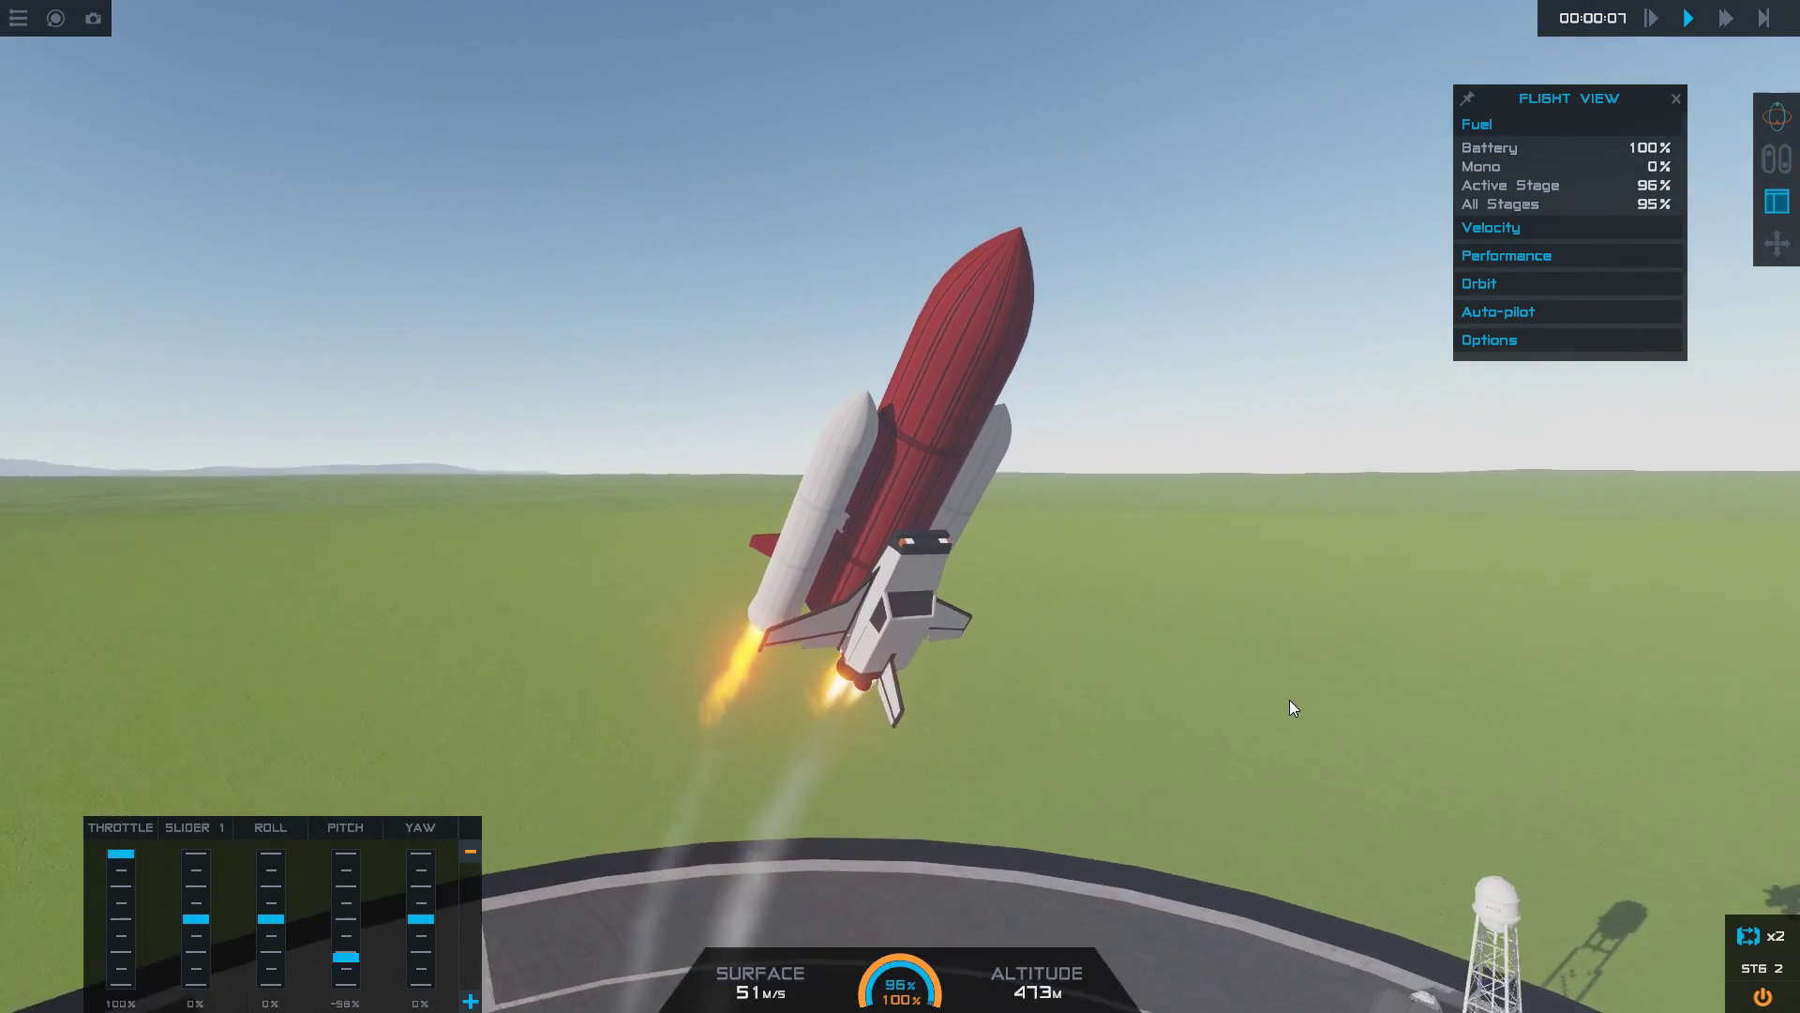